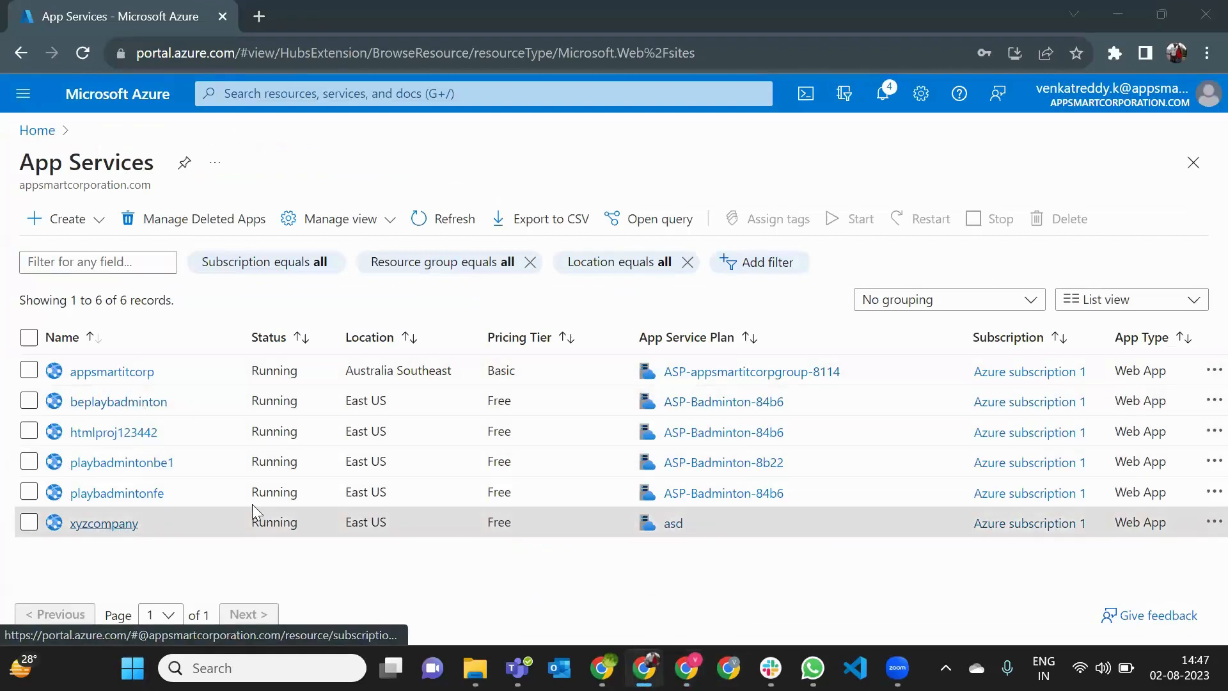
# Step: Switch to the Azure DevOps release pipeline and set the deploy task's App Service name to xyzcompany
pyautogui.hotkey('alt', 'Tab')
pyautogui.click(1138, 437)
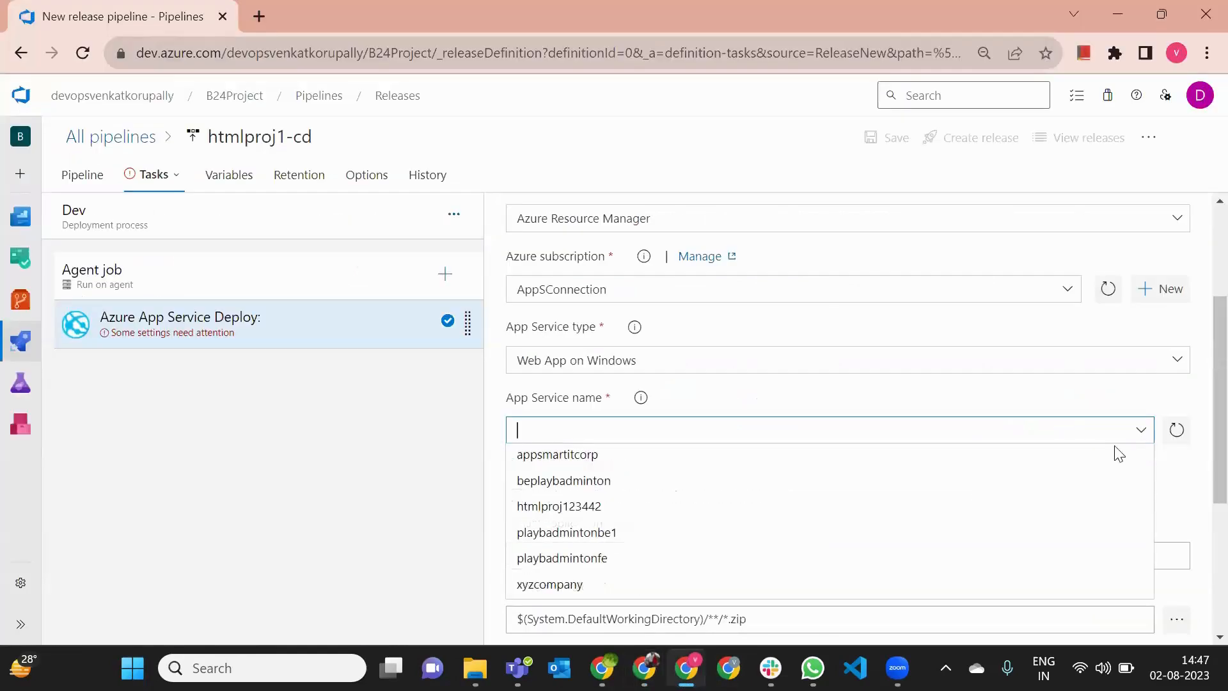
pyautogui.click(615, 593)
pyautogui.scroll(-3, 888, 501)
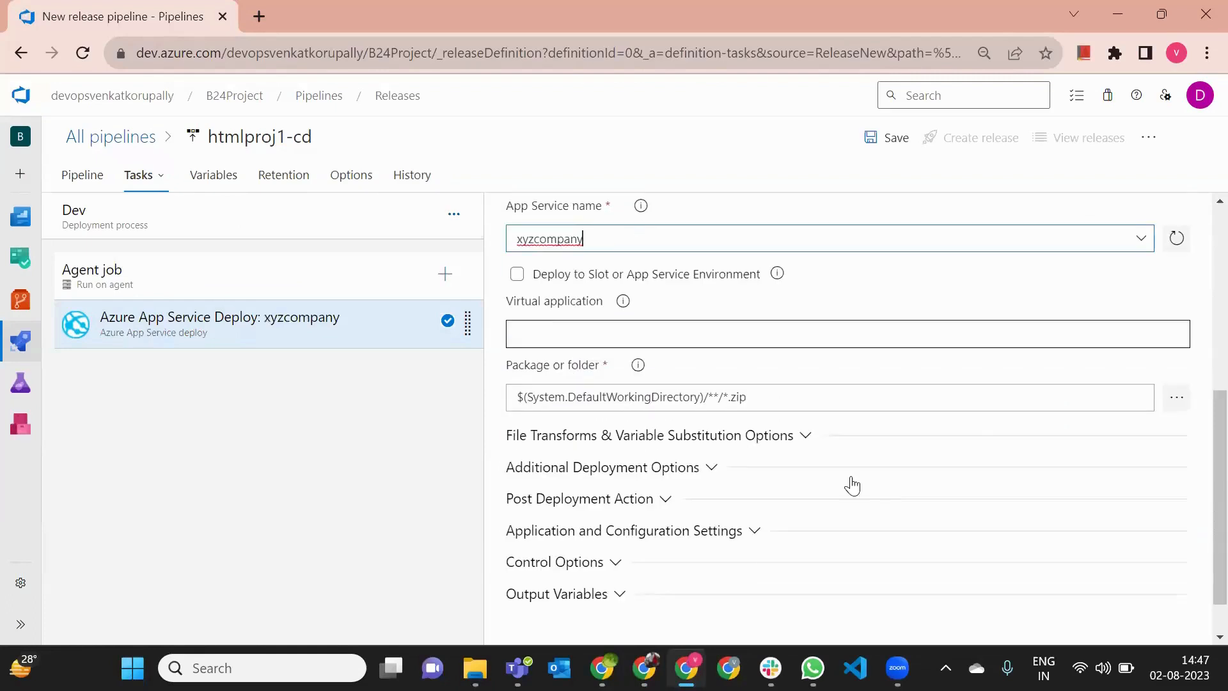
# Step: Set the deploy task's package or folder to the drop folder of the linked _B24Project-CI (4) build artifact
pyautogui.click(1170, 403)
pyautogui.click(1170, 405)
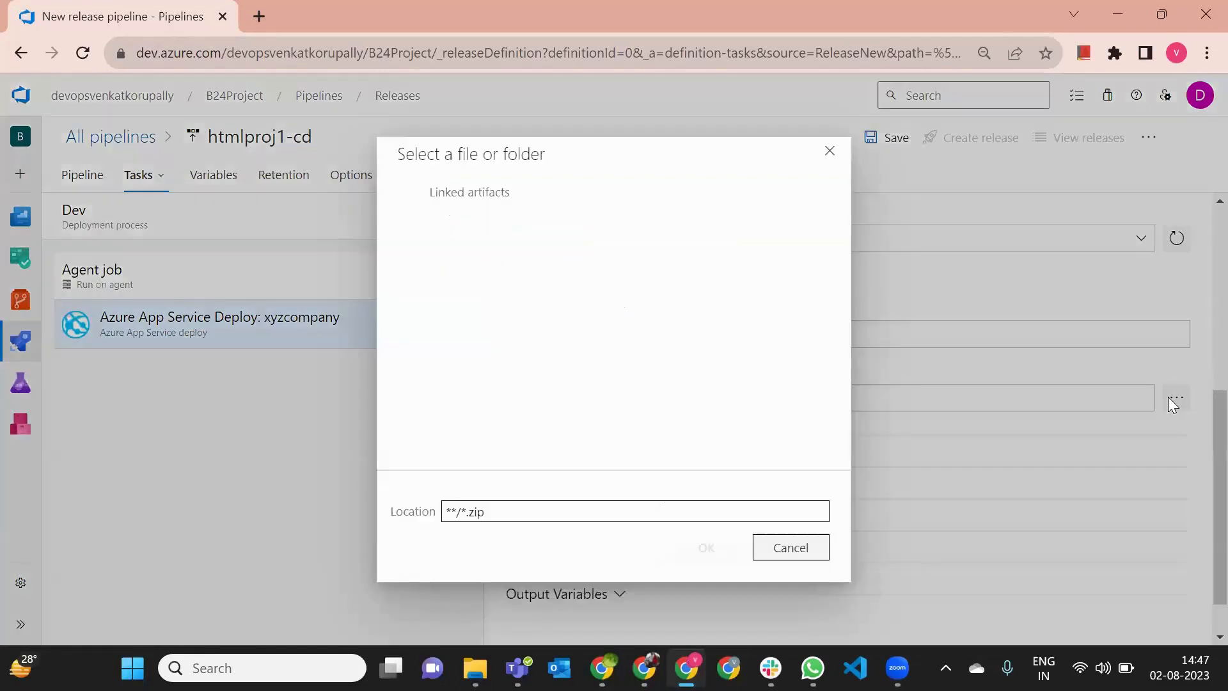
pyautogui.click(423, 214)
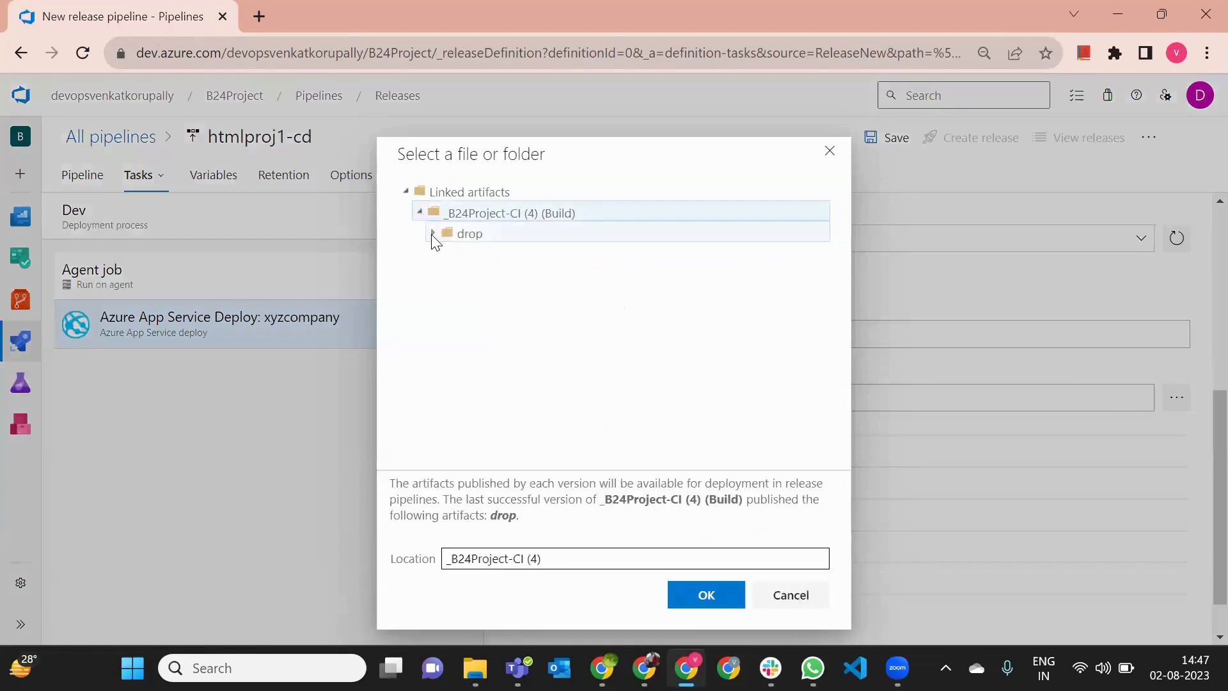
pyautogui.click(466, 238)
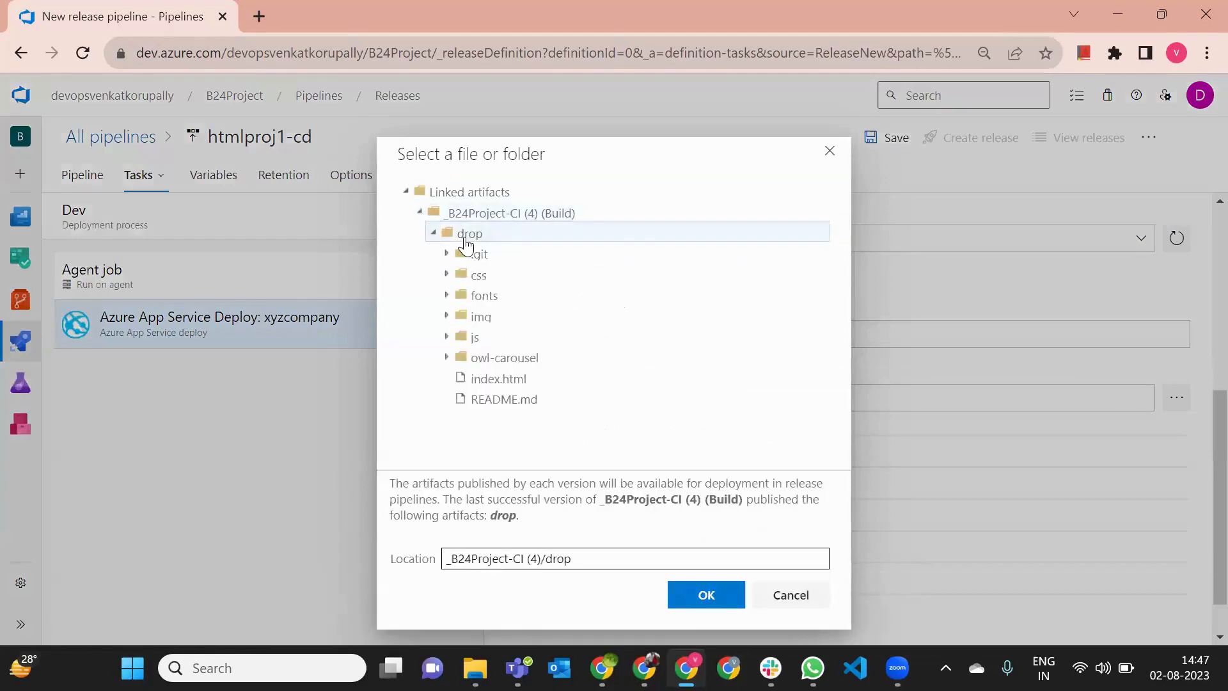
pyautogui.click(703, 595)
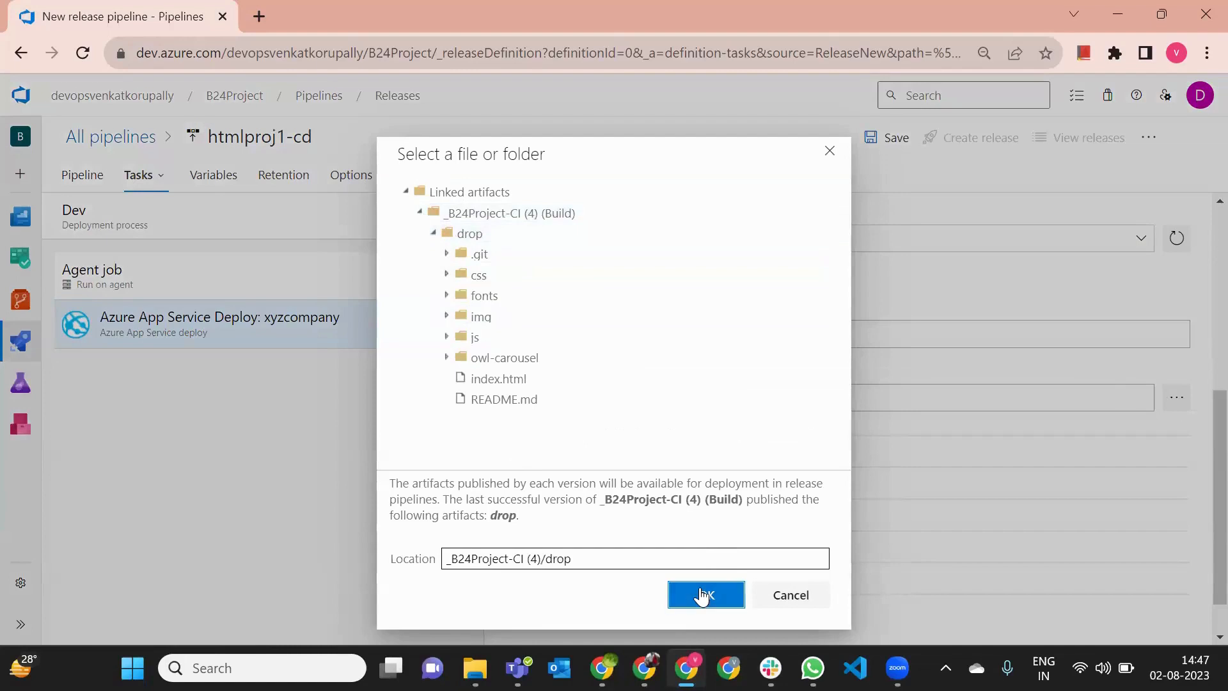
# Step: Save the htmlproj1-cd release pipeline and create a new release from it
pyautogui.scroll(1, 950, 407)
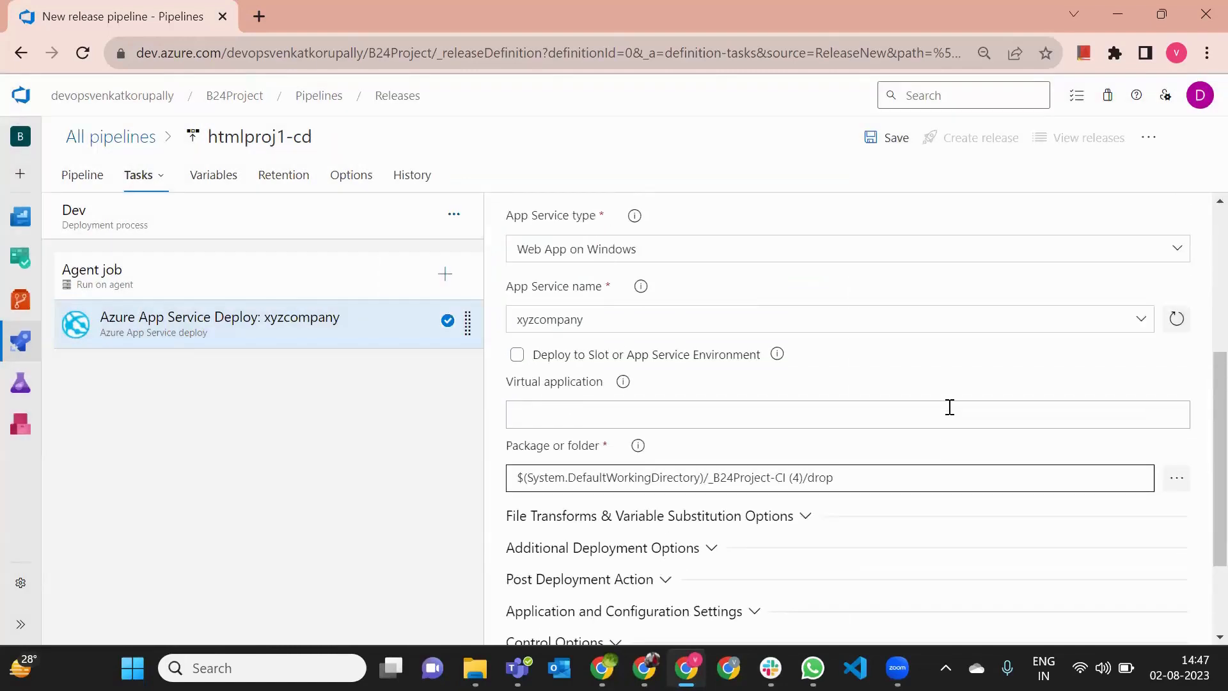
pyautogui.scroll(4, 950, 407)
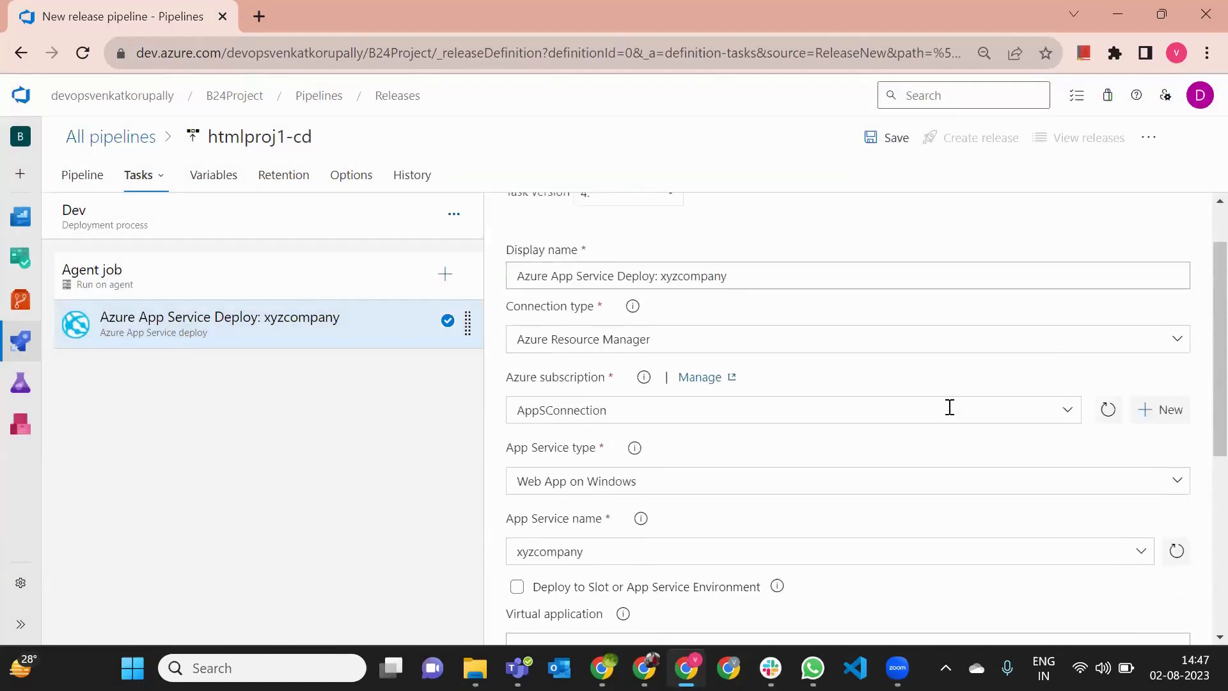
pyautogui.click(886, 153)
pyautogui.click(694, 469)
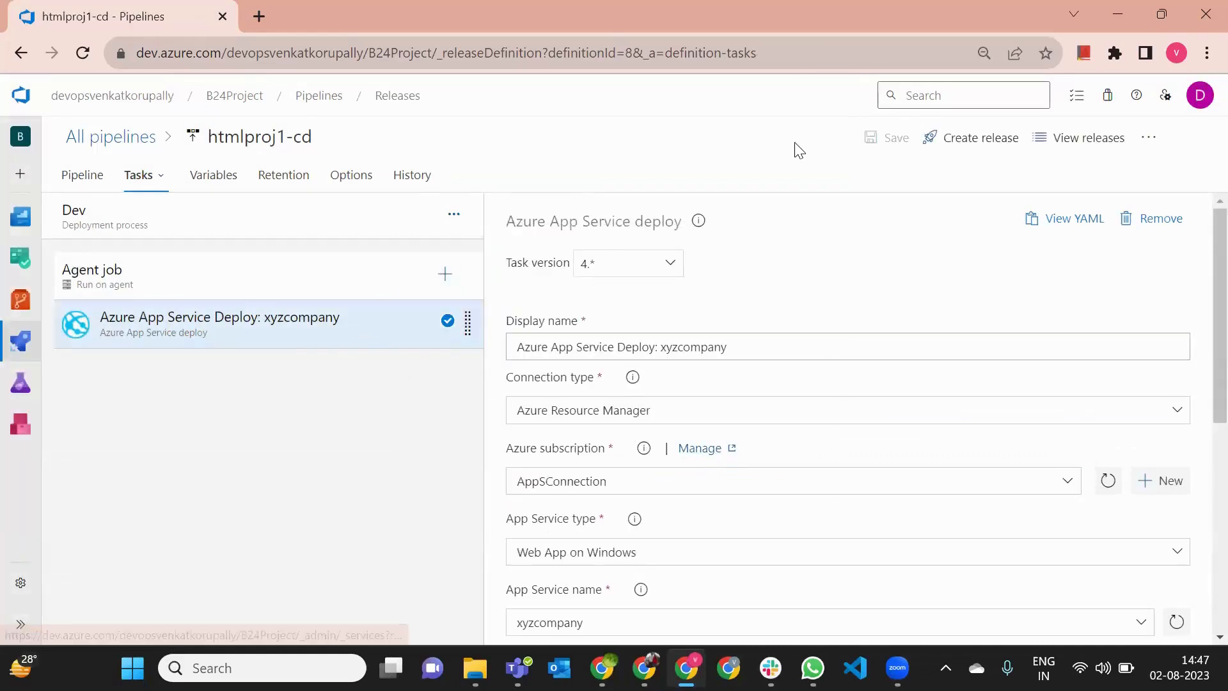
pyautogui.click(960, 140)
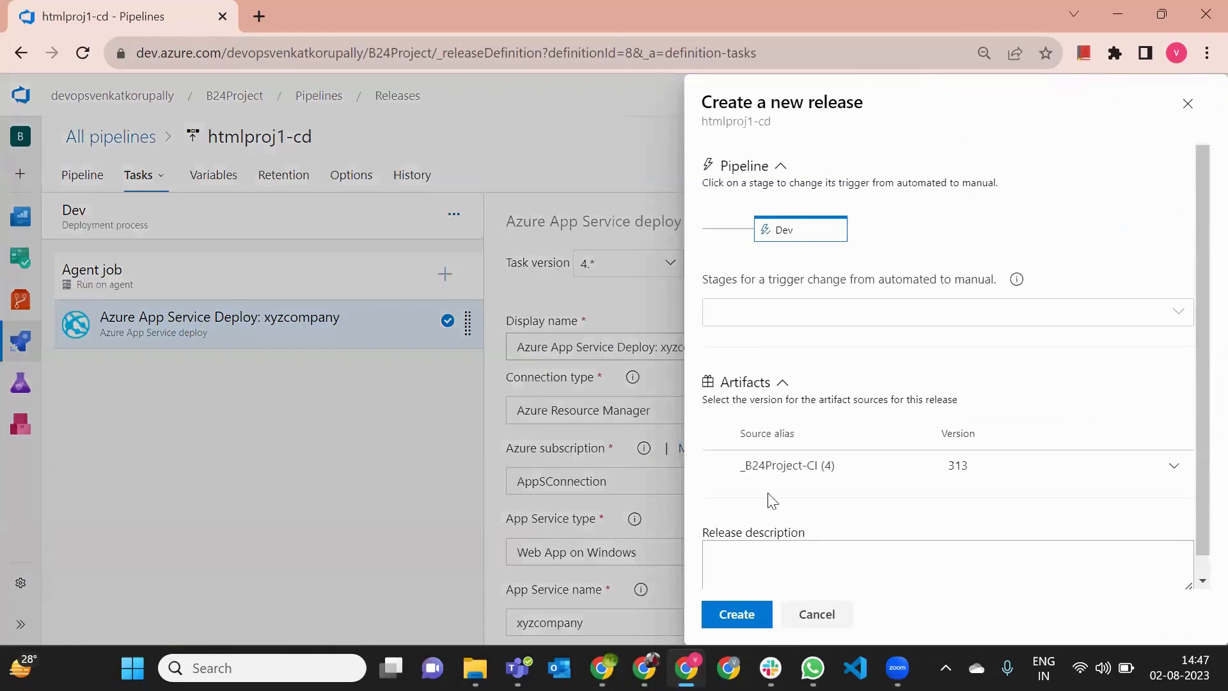
pyautogui.click(742, 614)
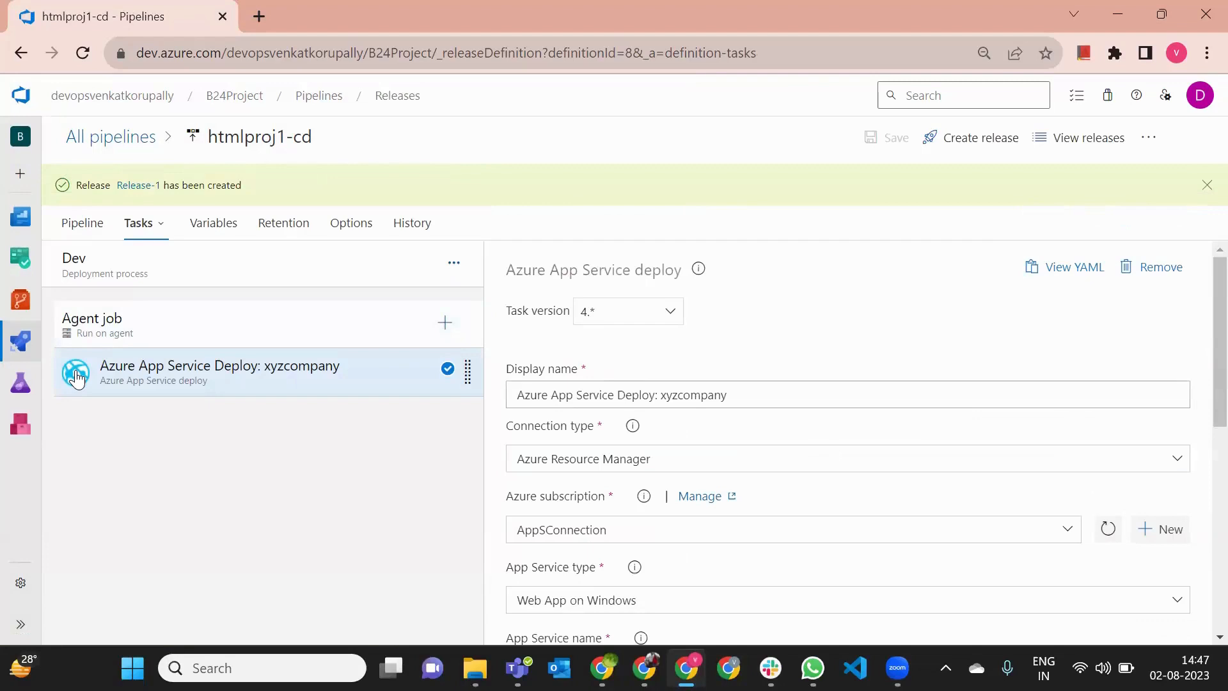
# Step: Open the Dev stage of Release-1 in the htmlproj1-cd pipeline and follow its deployment logs
pyautogui.moveTo(21, 341)
pyautogui.click(97, 426)
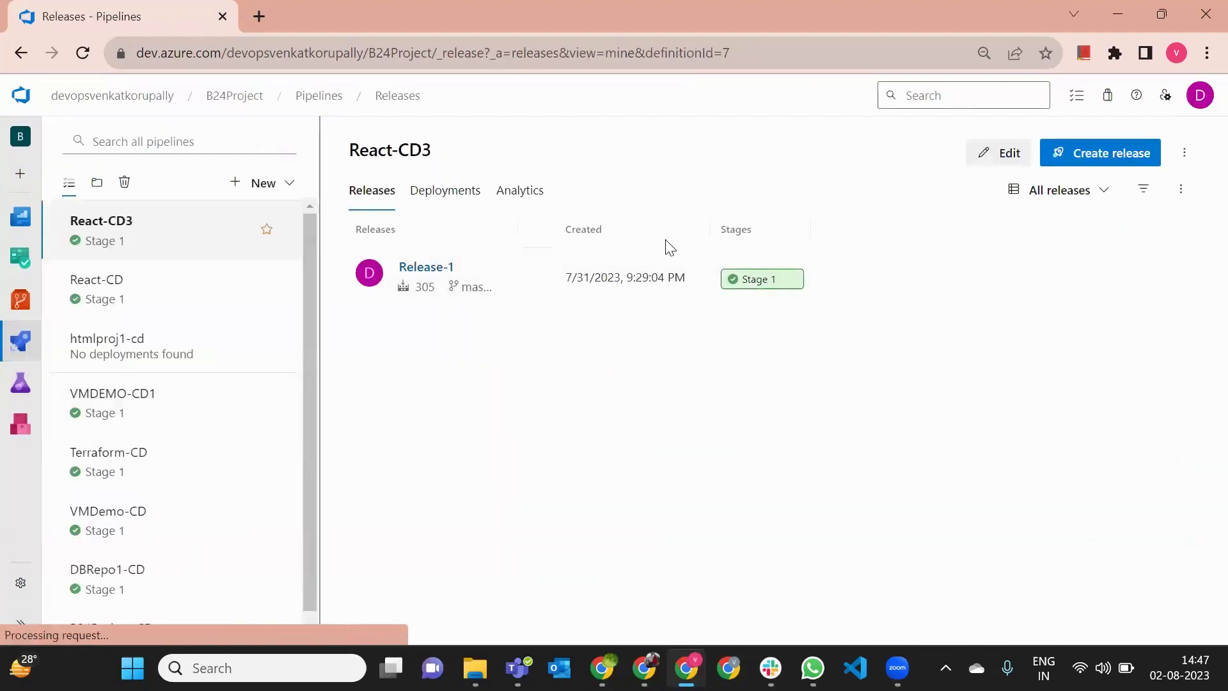
pyautogui.click(138, 337)
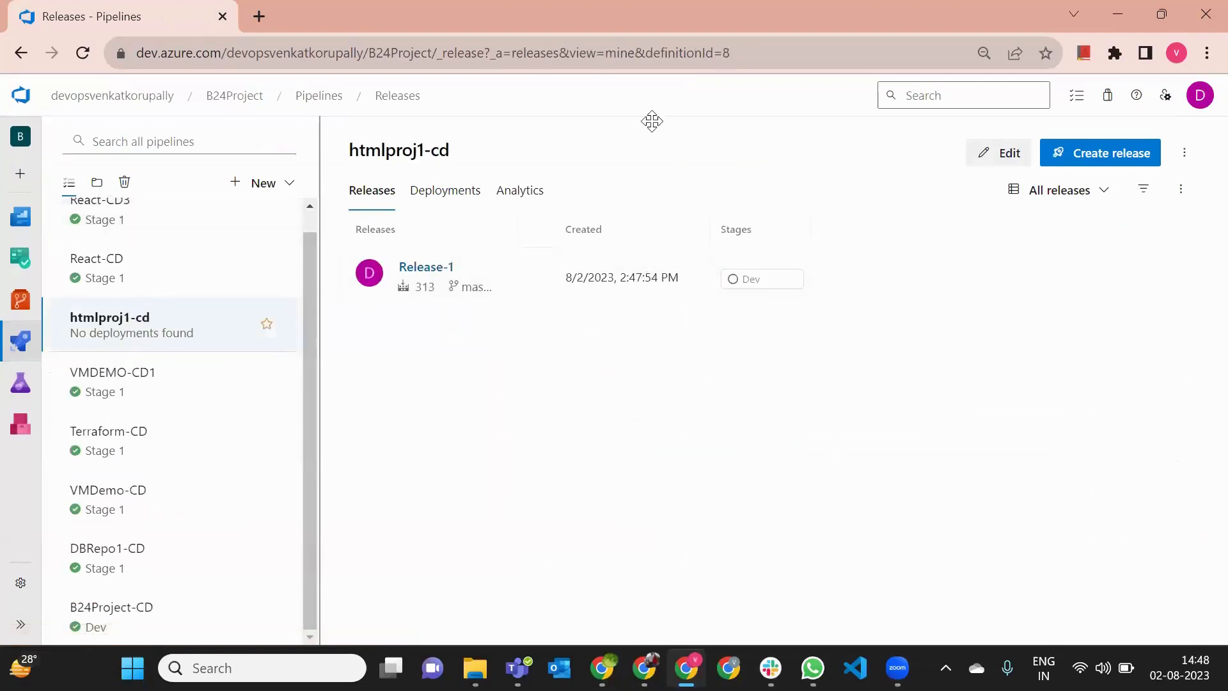
pyautogui.click(762, 279)
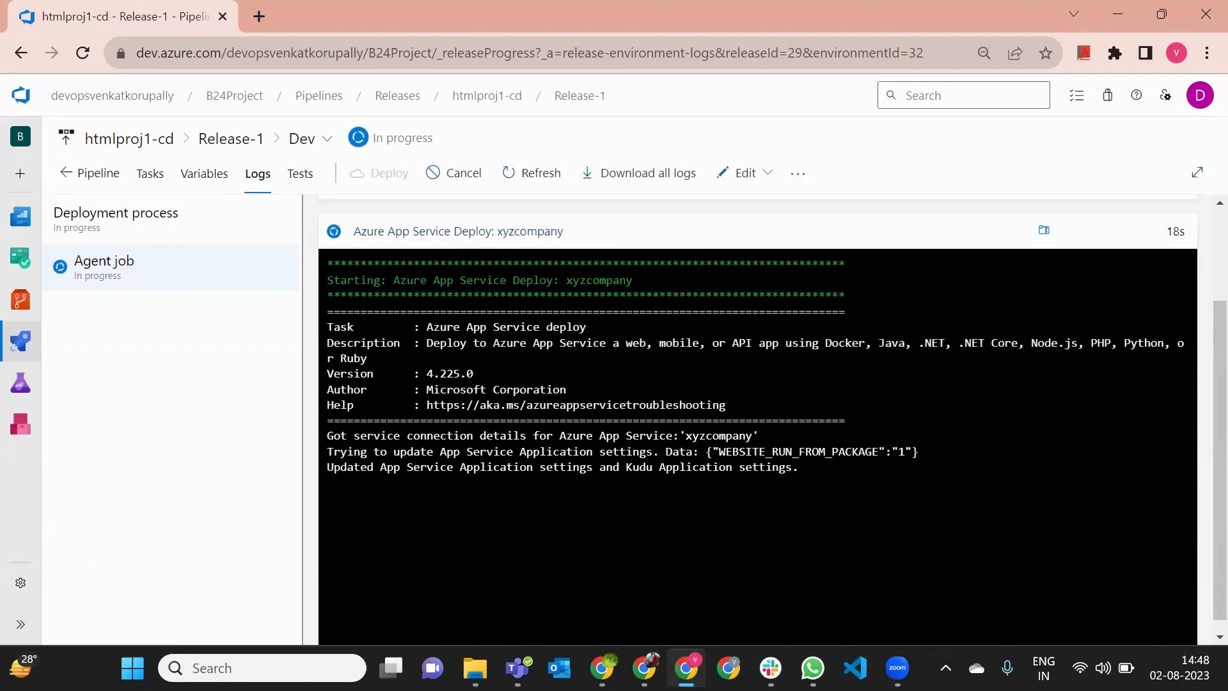
pyautogui.moveTo(360, 436); pyautogui.dragTo(521, 436)
pyautogui.click(521, 437)
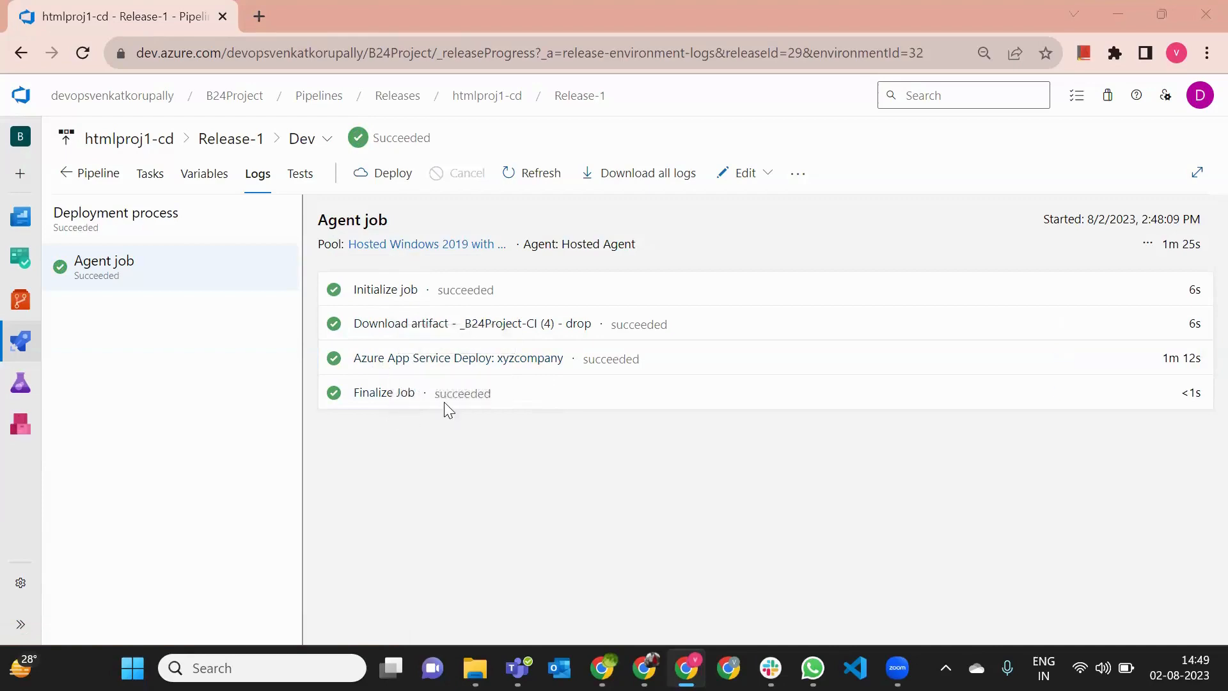
# Step: Switch to the Azure portal, open the xyzcompany app service and browse to its website
pyautogui.hotkey('alt', 'Tab')
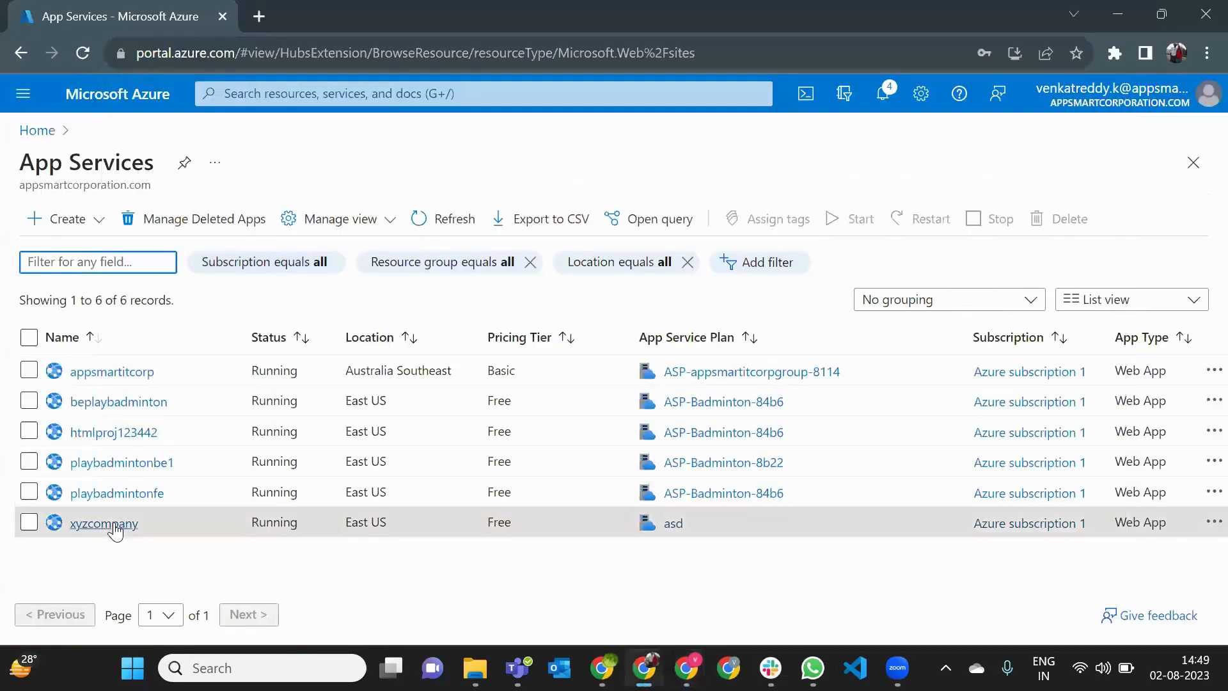
pyautogui.click(116, 524)
pyautogui.click(266, 164)
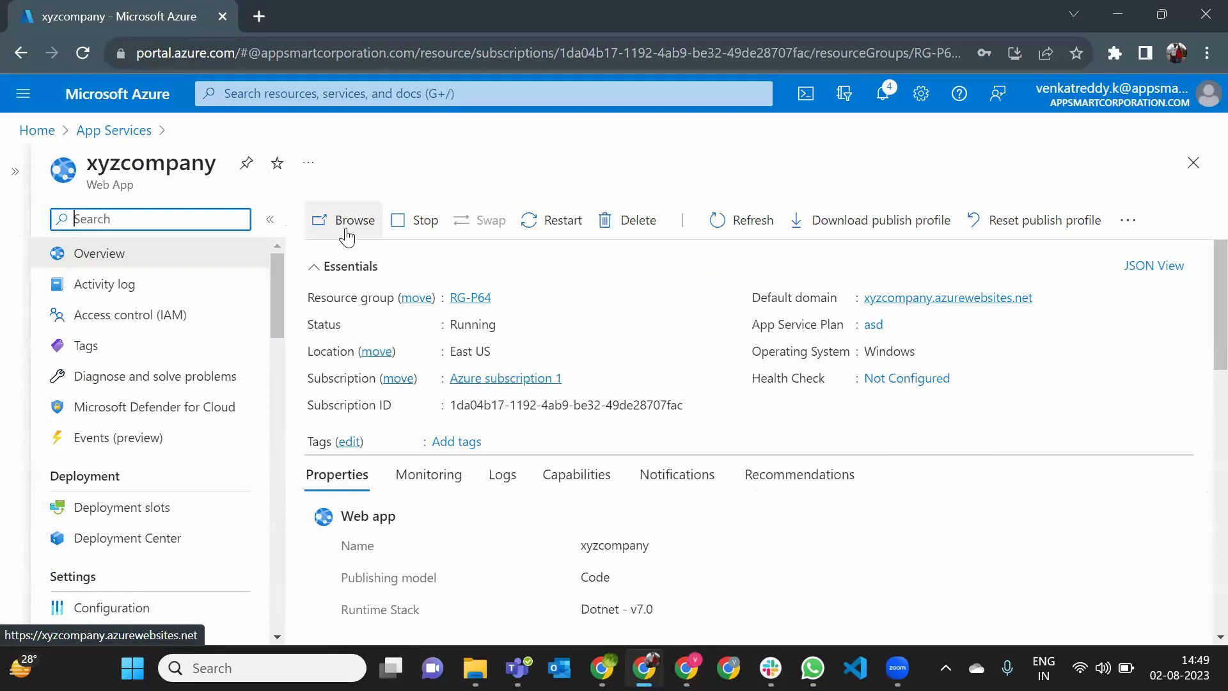
pyautogui.click(346, 235)
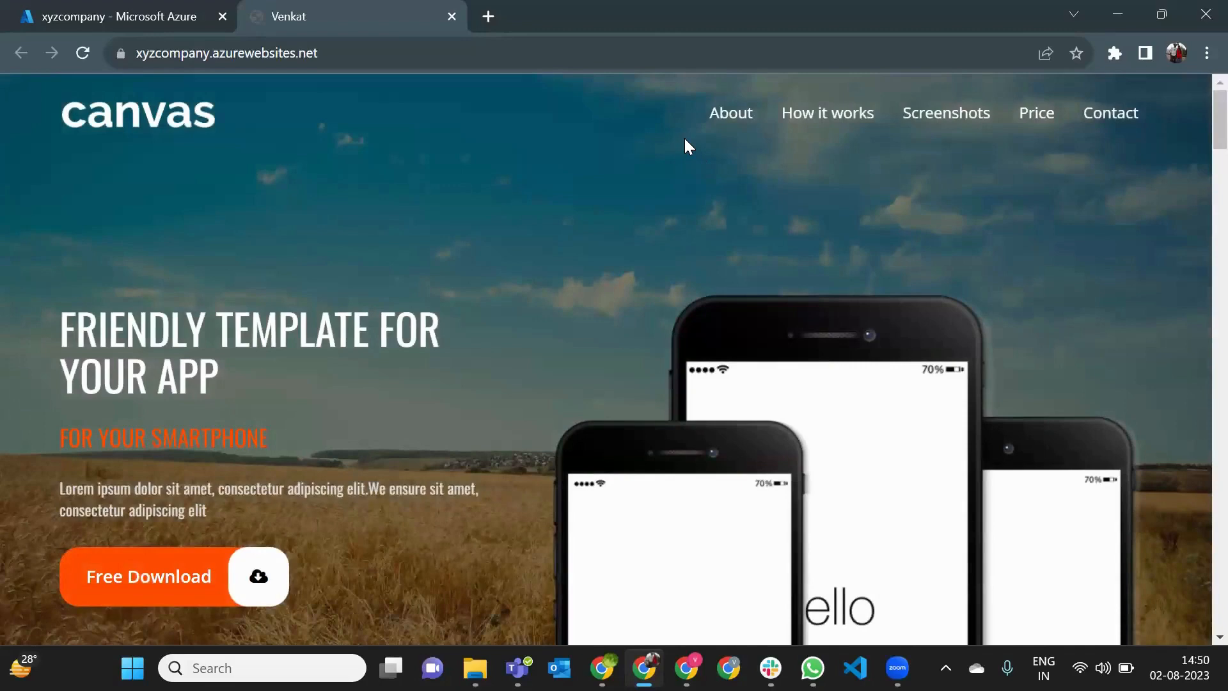
# Step: Check the deployed site's web address and look through its How it works, Price, Contact and About sections
pyautogui.click(173, 53)
pyautogui.doubleClick(173, 53)
pyautogui.click(311, 50)
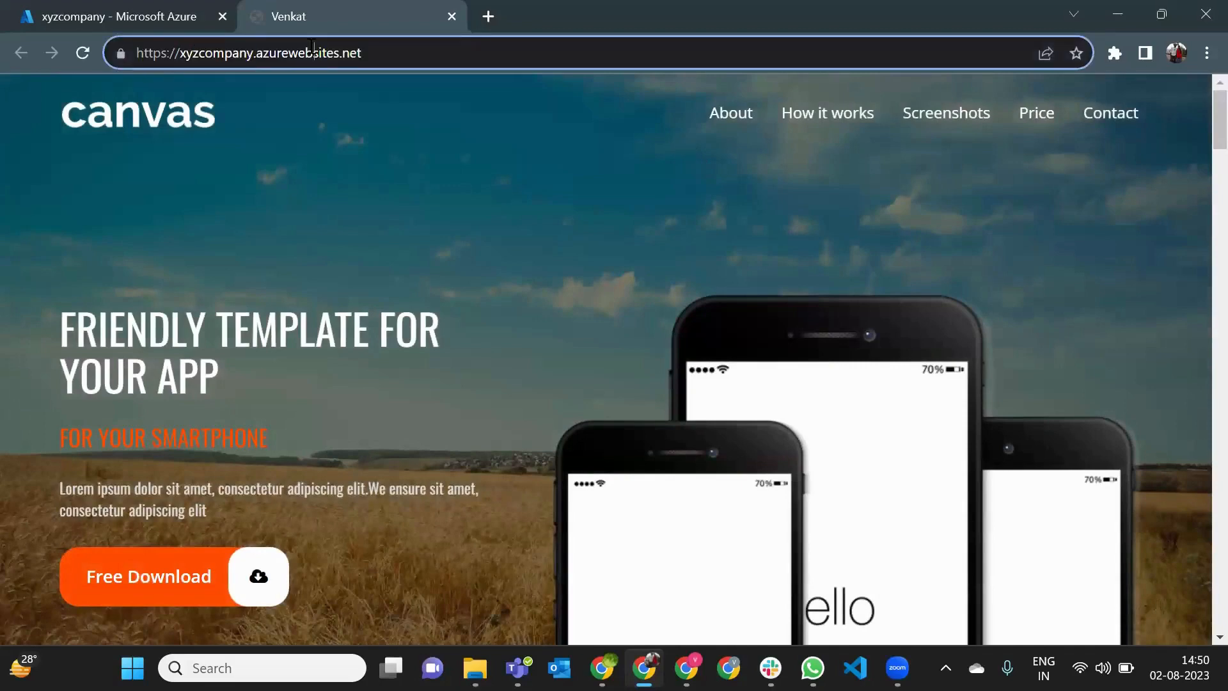
pyautogui.tripleClick(310, 47)
pyautogui.click(797, 123)
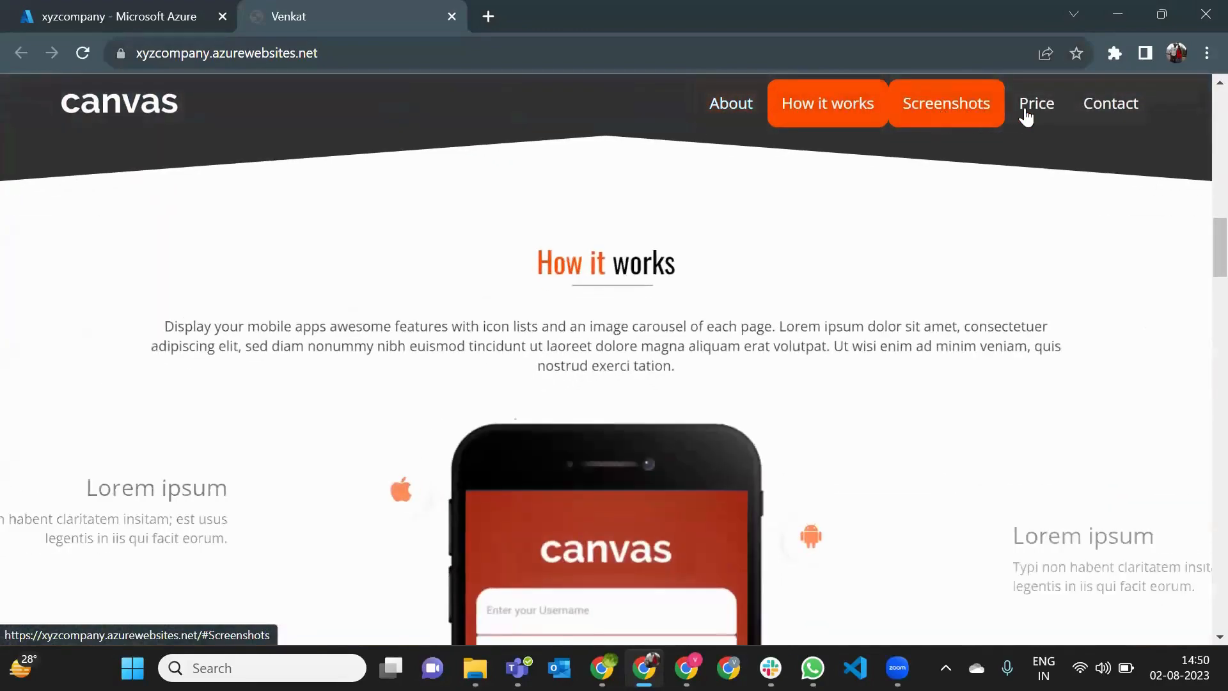
pyautogui.click(1035, 113)
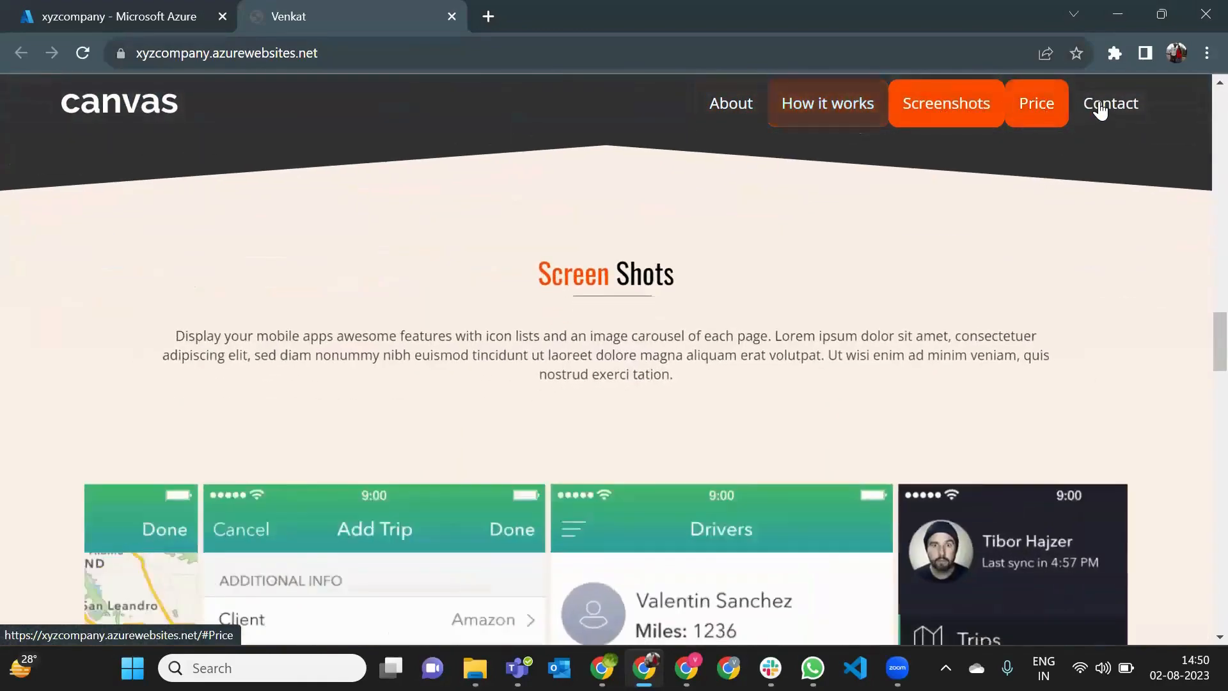
pyautogui.click(1099, 108)
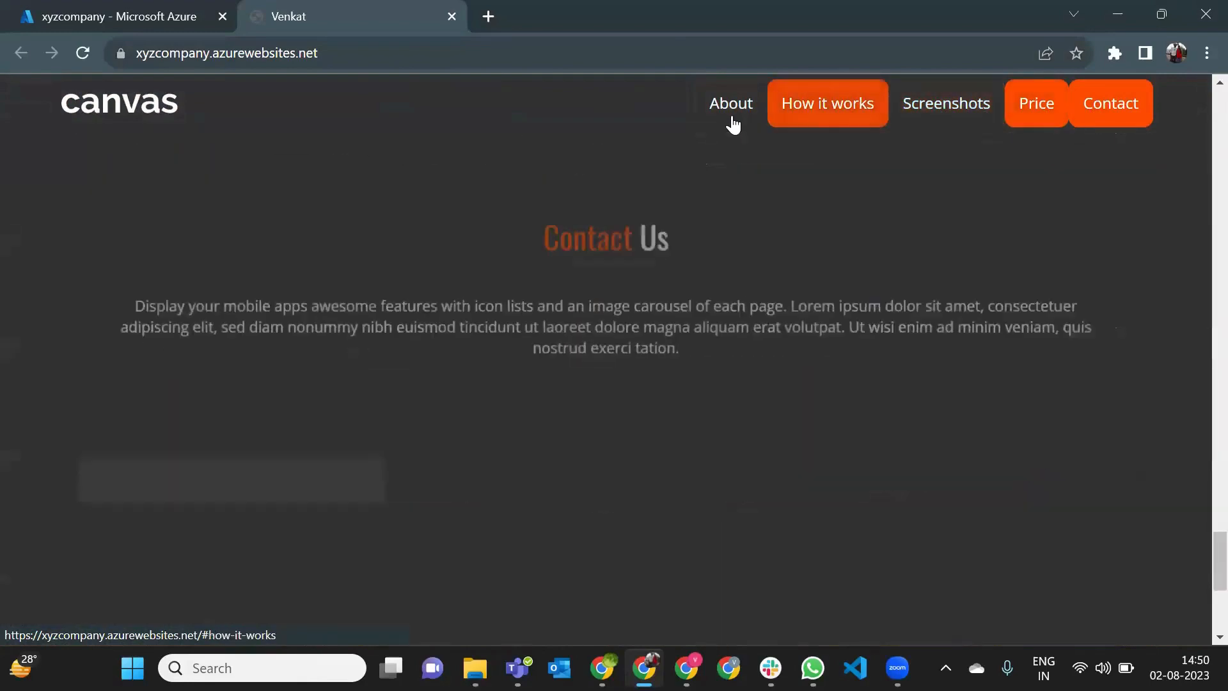
pyautogui.click(732, 123)
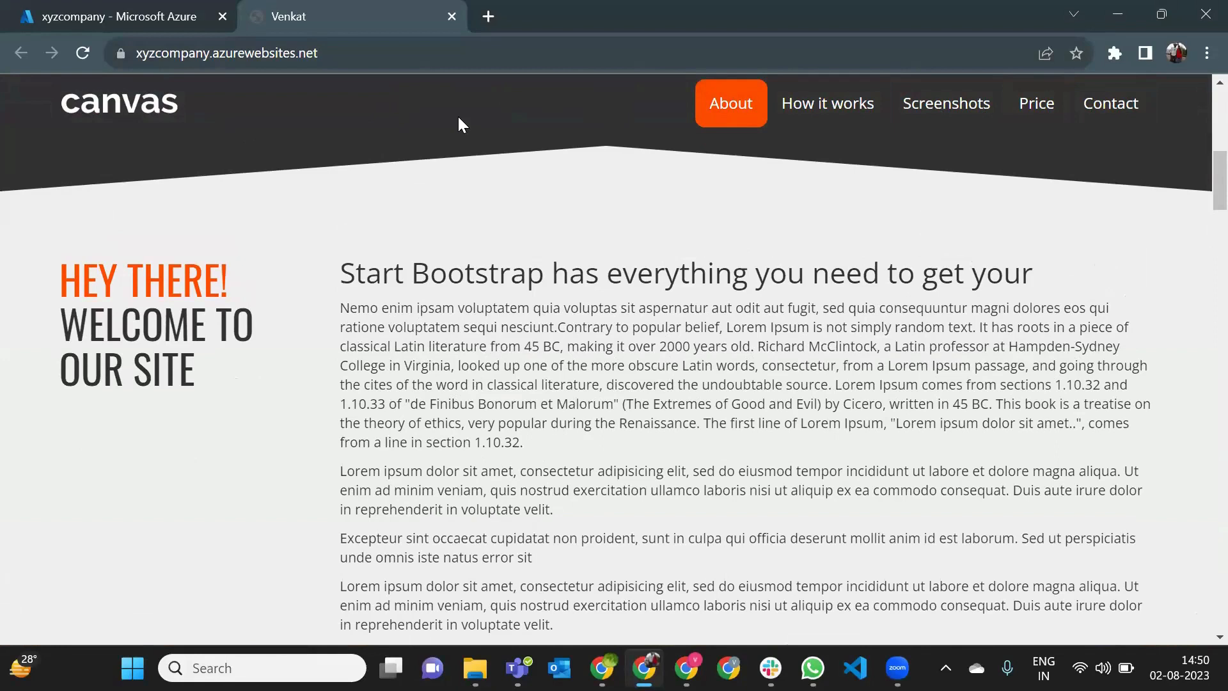
# Step: Examine the deployed site's default URL, checking the xyzcompany part against the web app in the Azure portal
pyautogui.click(108, 26)
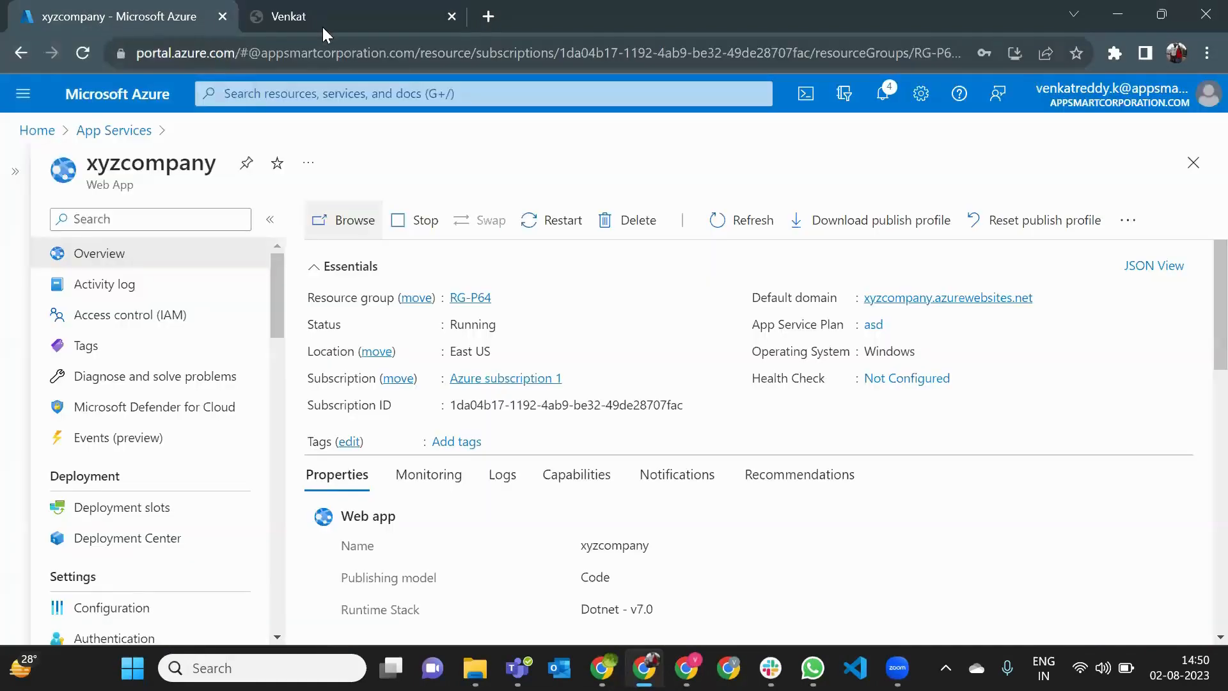
pyautogui.click(222, 53)
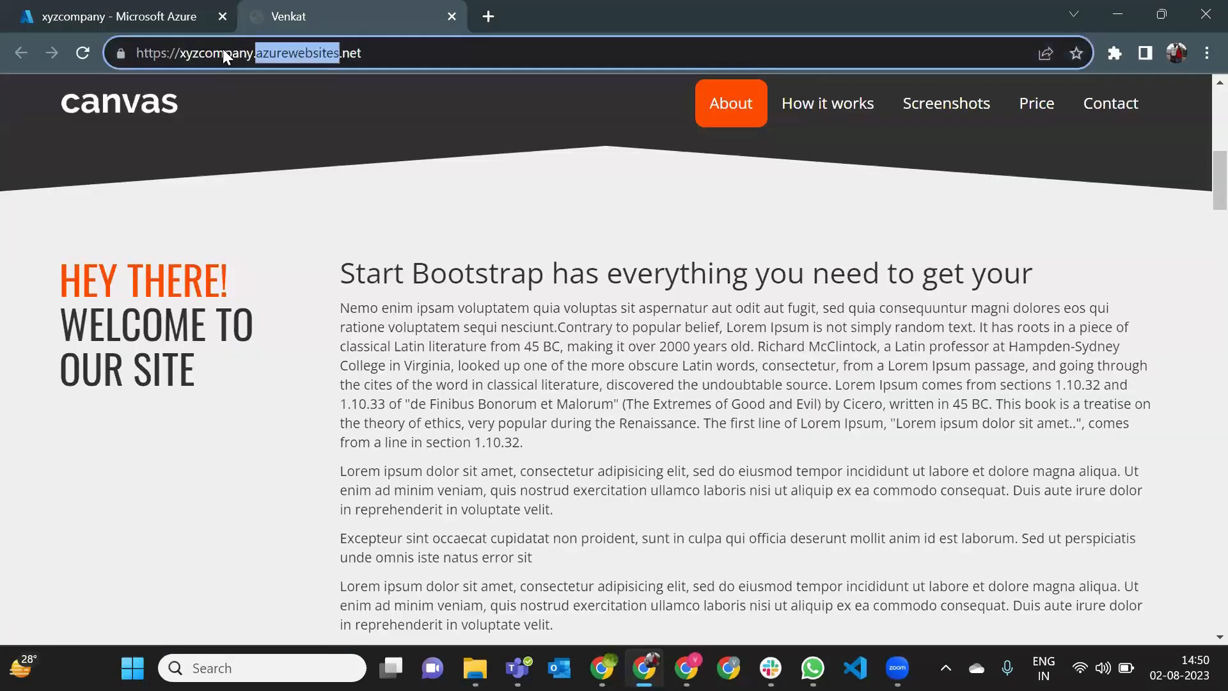
pyautogui.doubleClick(222, 53)
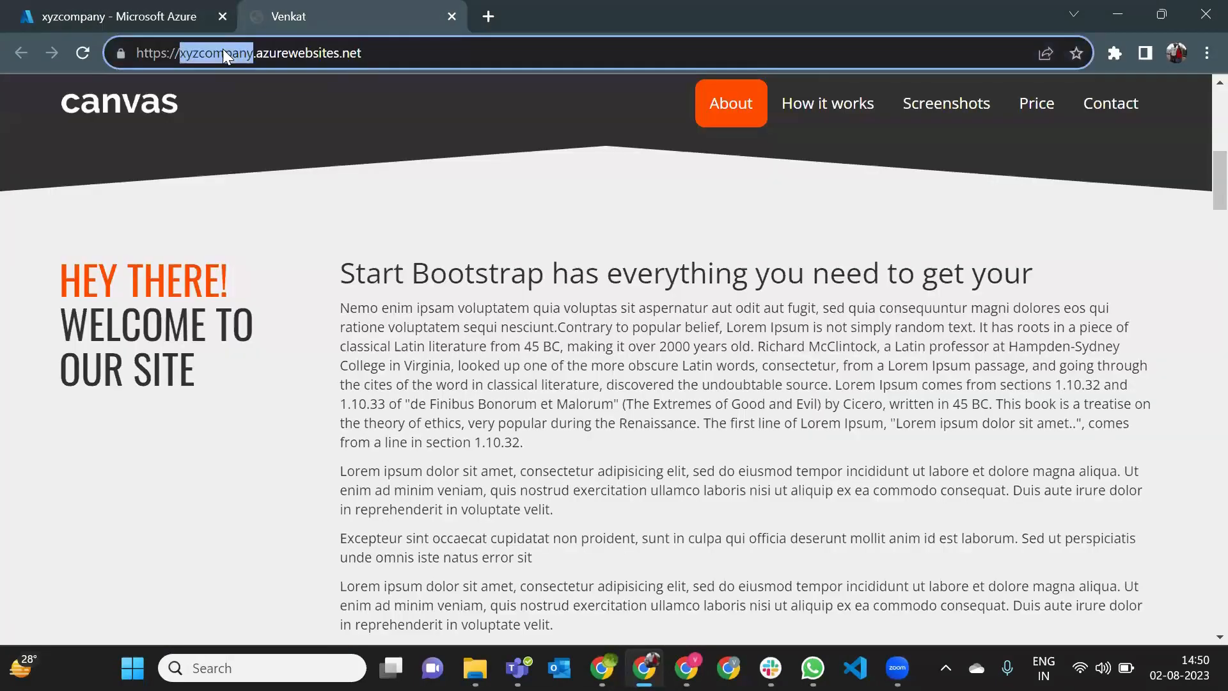
pyautogui.tripleClick(197, 59)
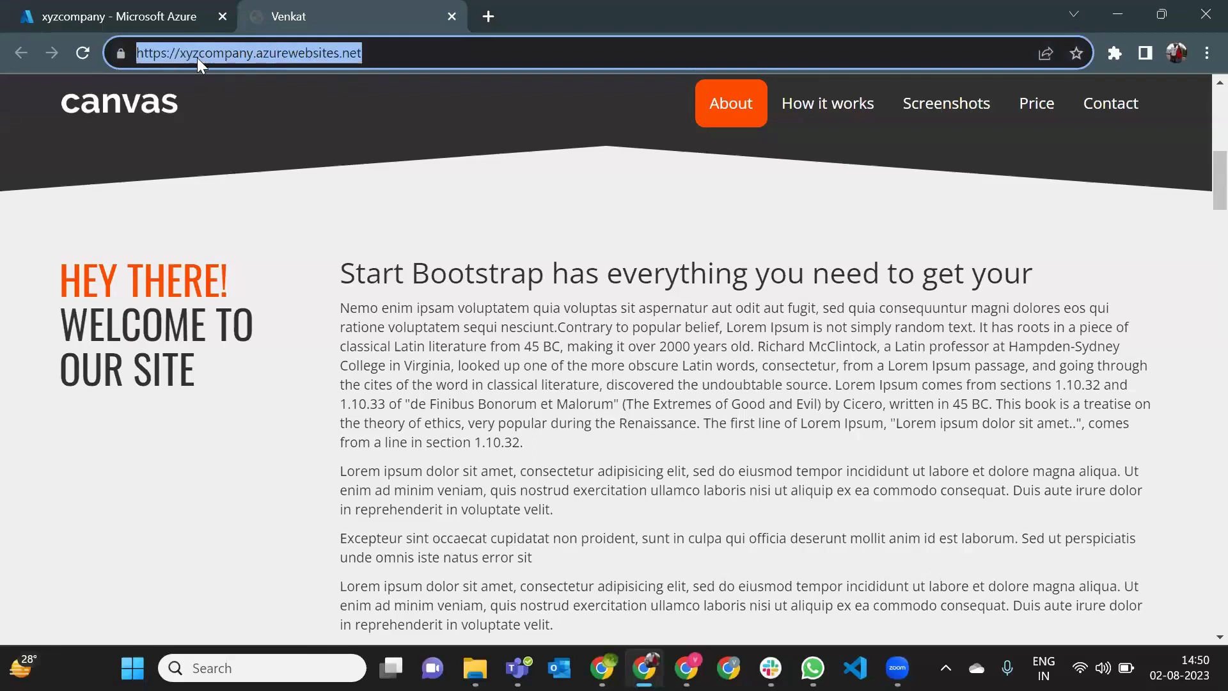
pyautogui.click(273, 56)
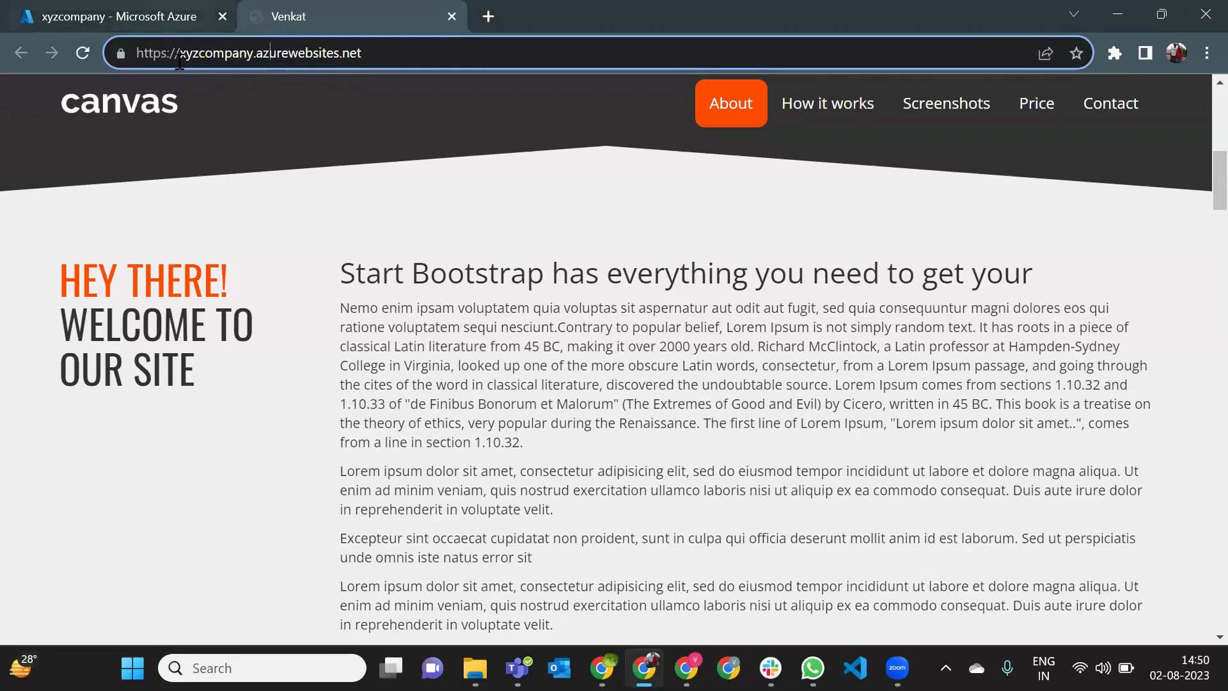
# Step: Open the Custom domains settings of the xyzcompany web app in the Azure portal
pyautogui.click(166, 26)
pyautogui.scroll(-4, 148, 406)
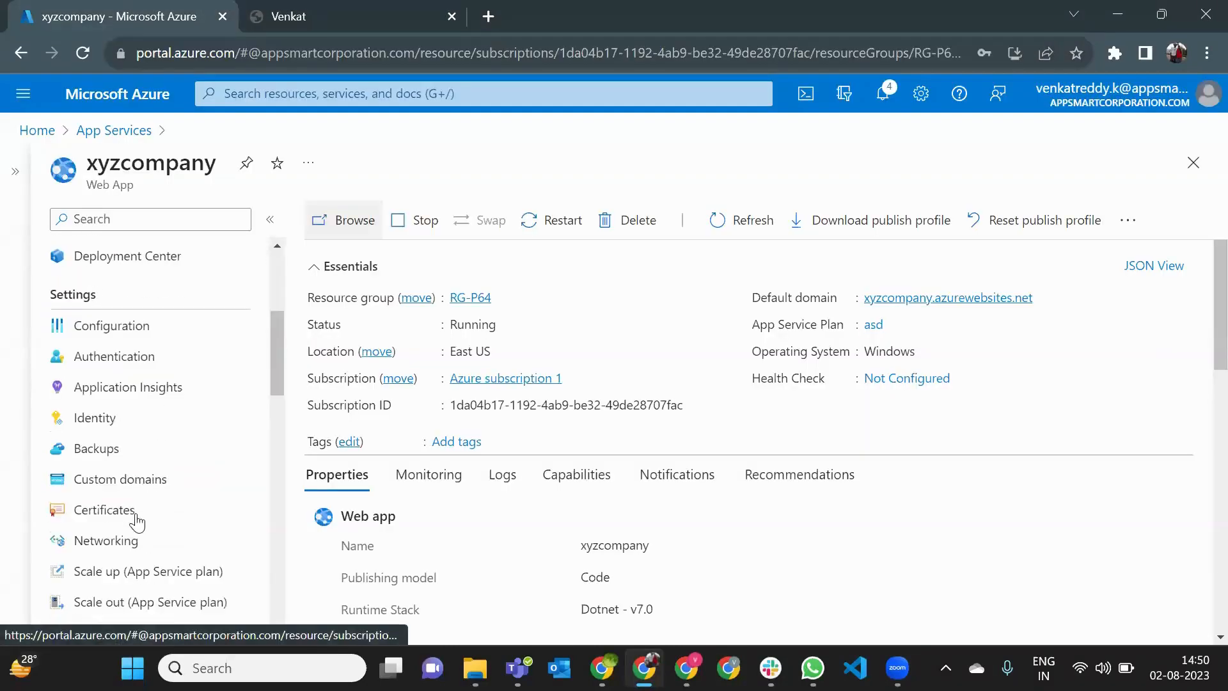
pyautogui.click(125, 475)
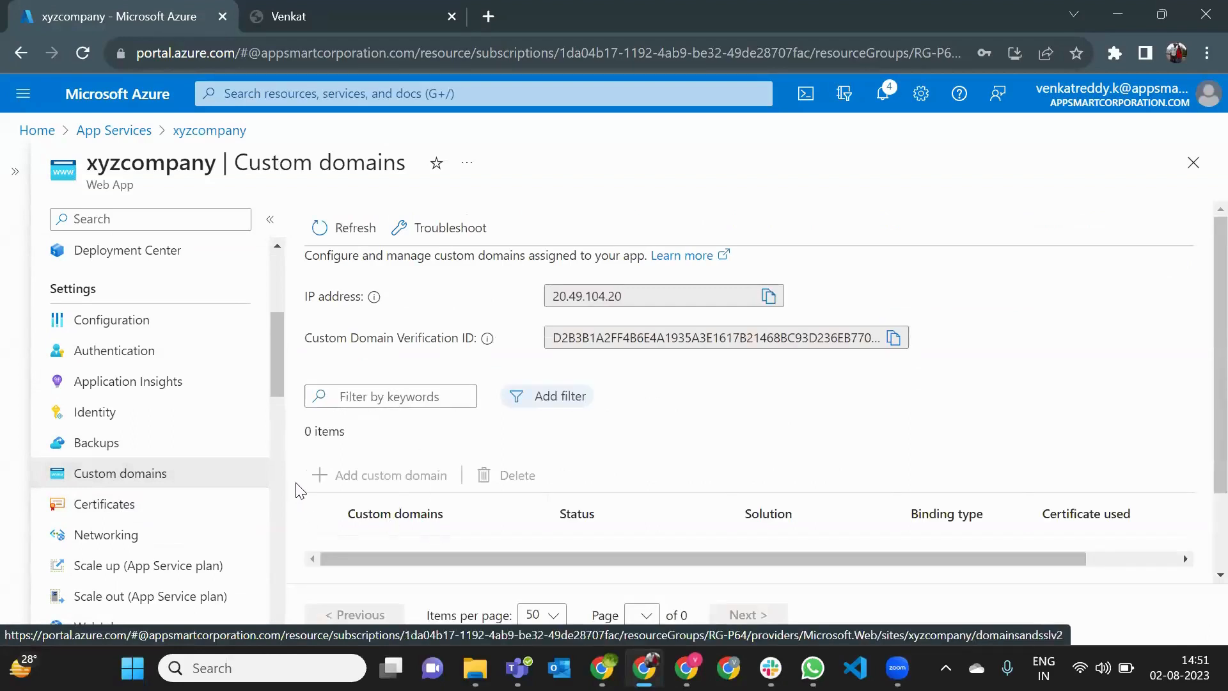
# Step: Load amazon.in in a new browser tab and examine the domain name in its address as a custom domain example
pyautogui.click(333, 16)
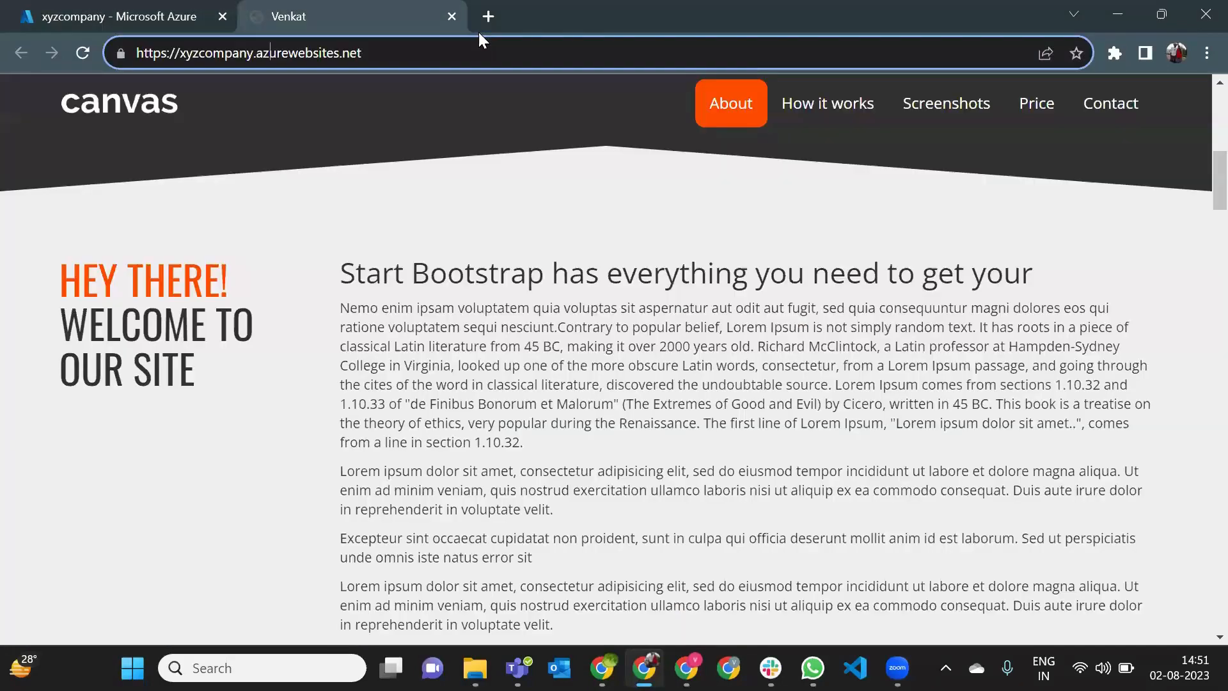
pyautogui.click(484, 17)
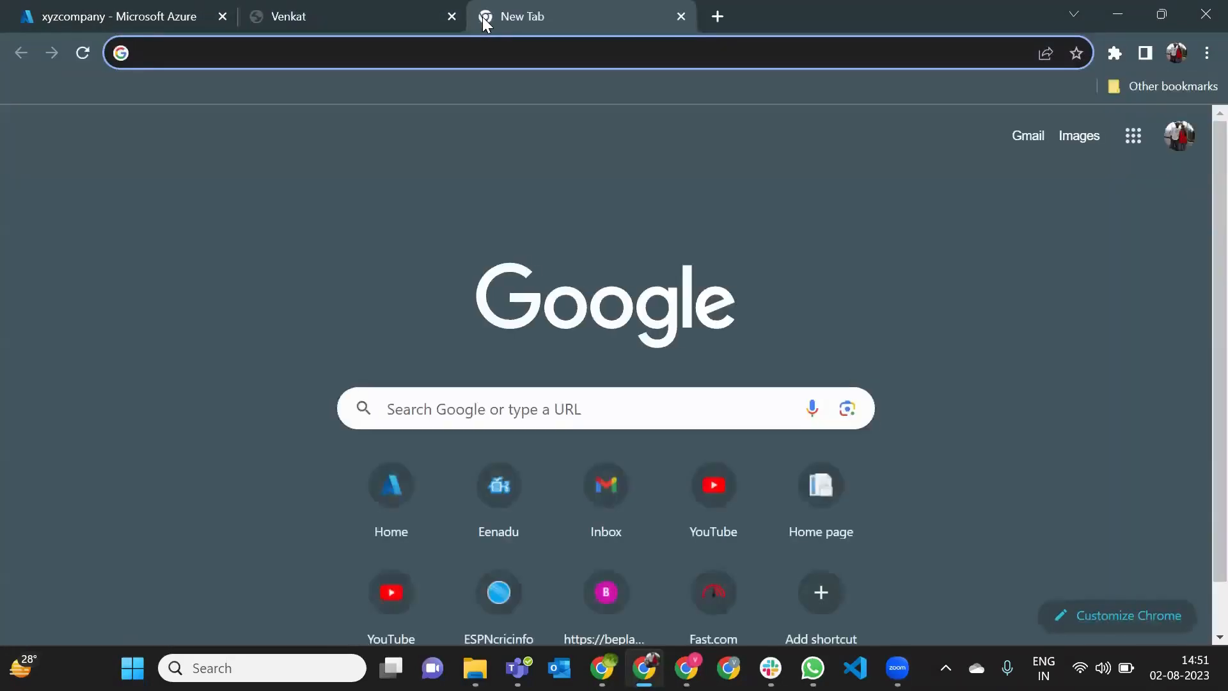
pyautogui.write('amazo')
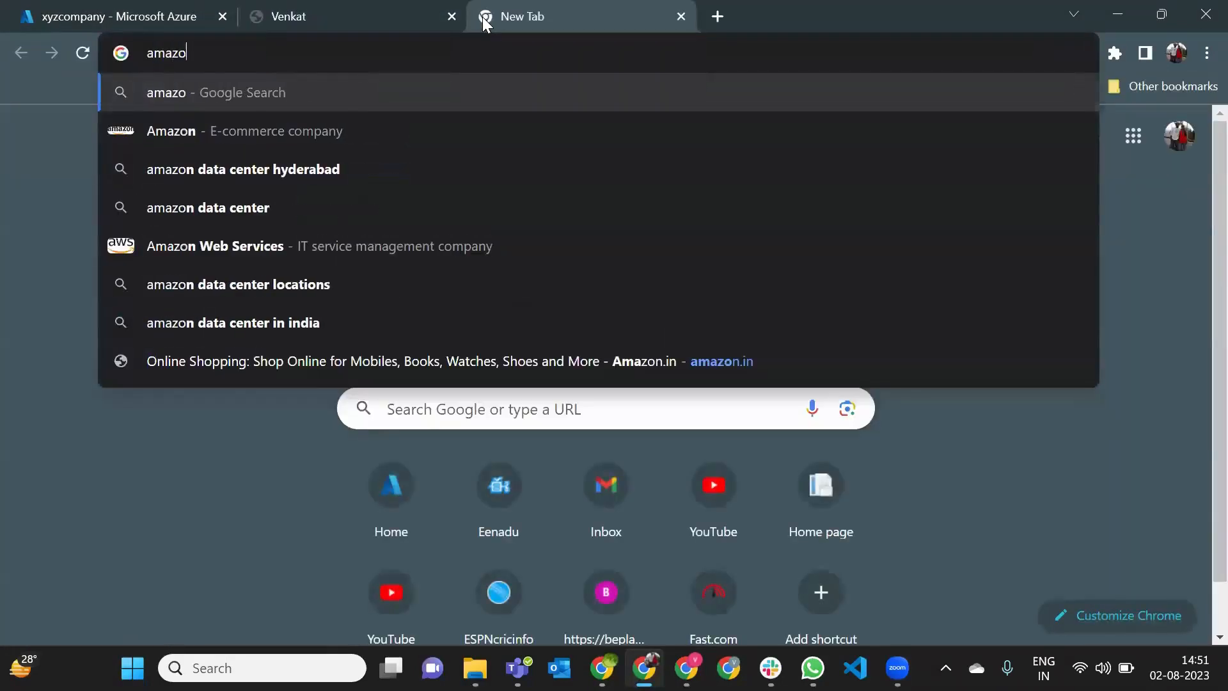
pyautogui.write('n.in')
pyautogui.press('Return')
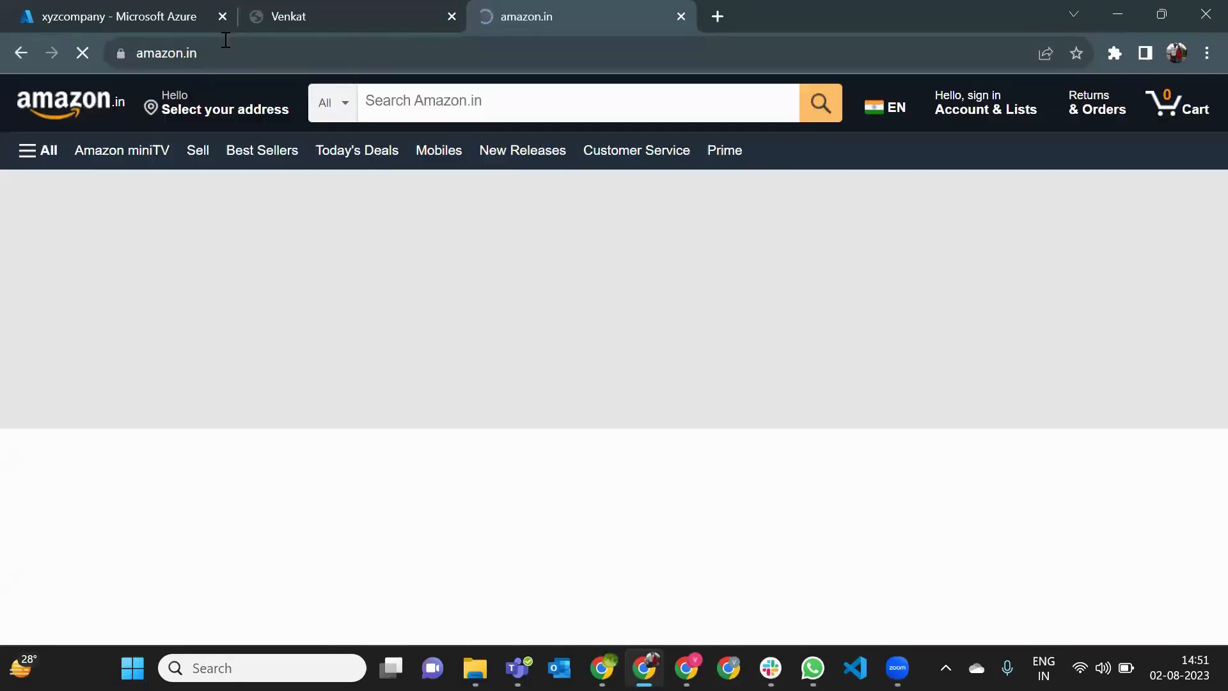
pyautogui.click(229, 52)
pyautogui.doubleClick(228, 51)
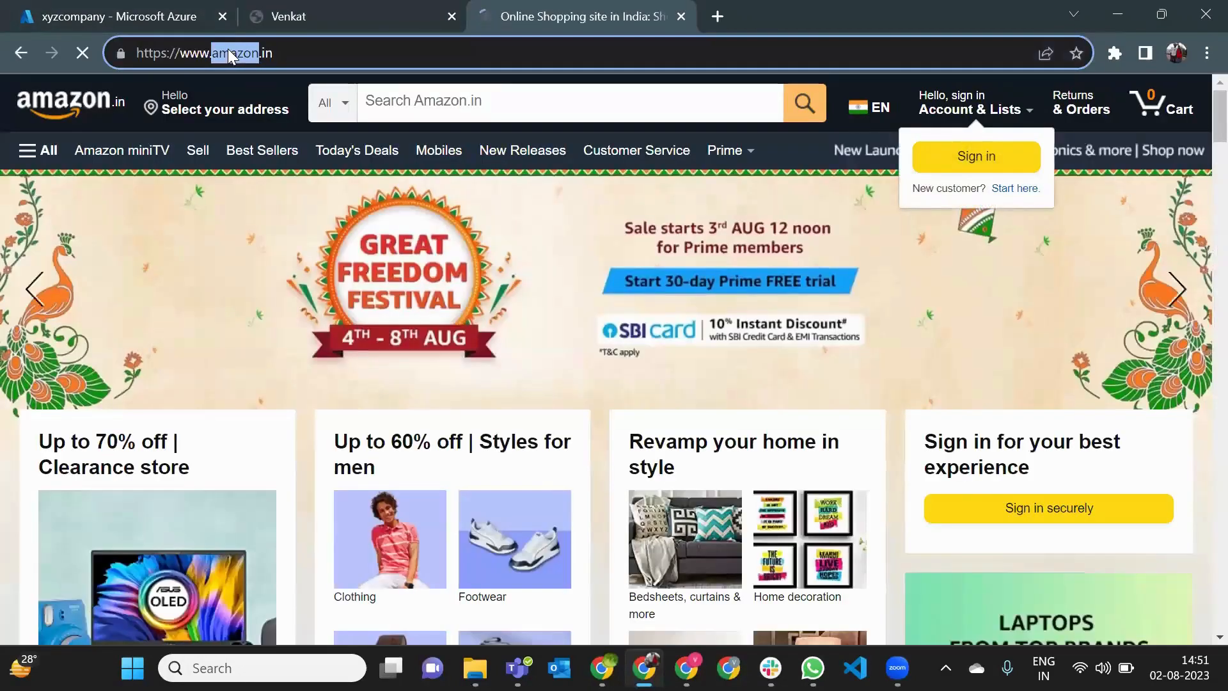
# Step: Compare the amazon.in web address with the deployed site's azurewebsites.net address across their browser tabs
pyautogui.tripleClick(229, 53)
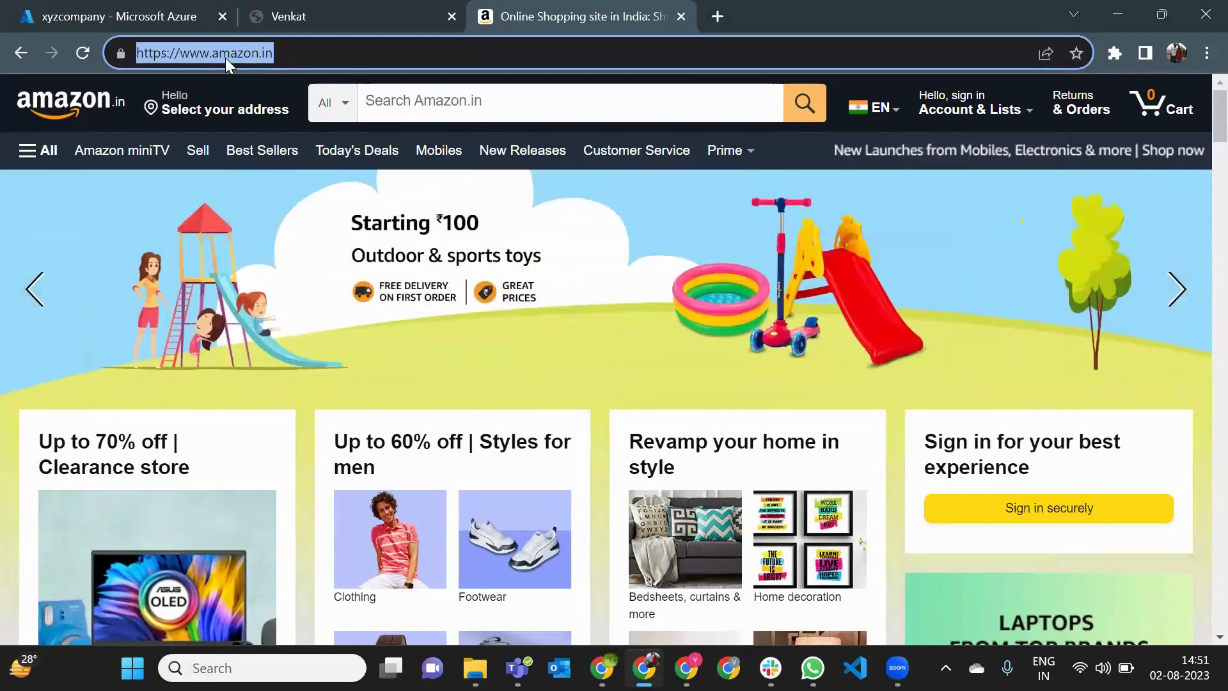
pyautogui.click(288, 18)
pyautogui.click(289, 56)
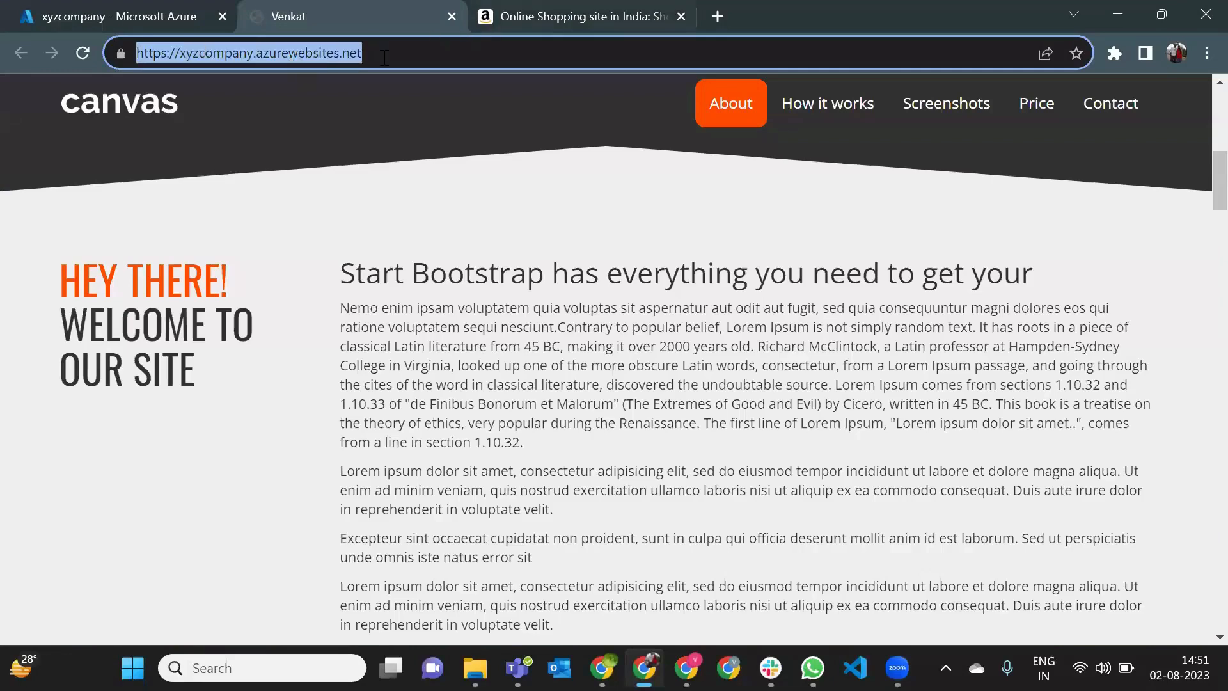
pyautogui.hotkey('ctrl', 'Tab')
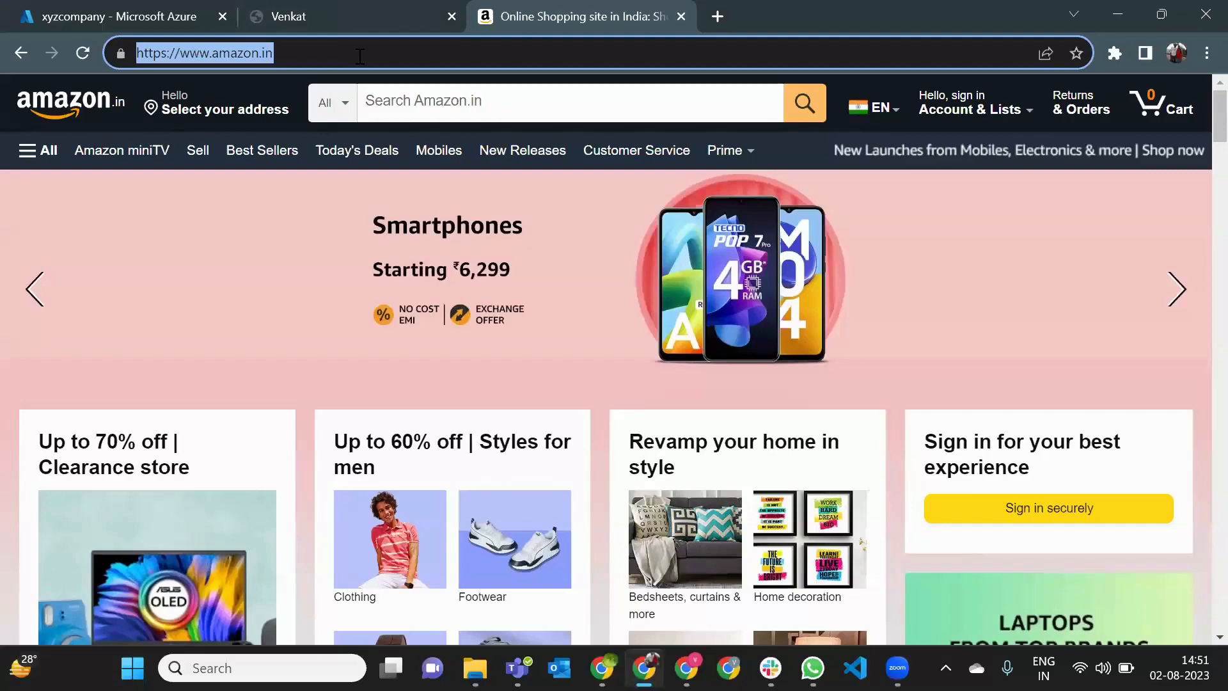
pyautogui.write('ww')
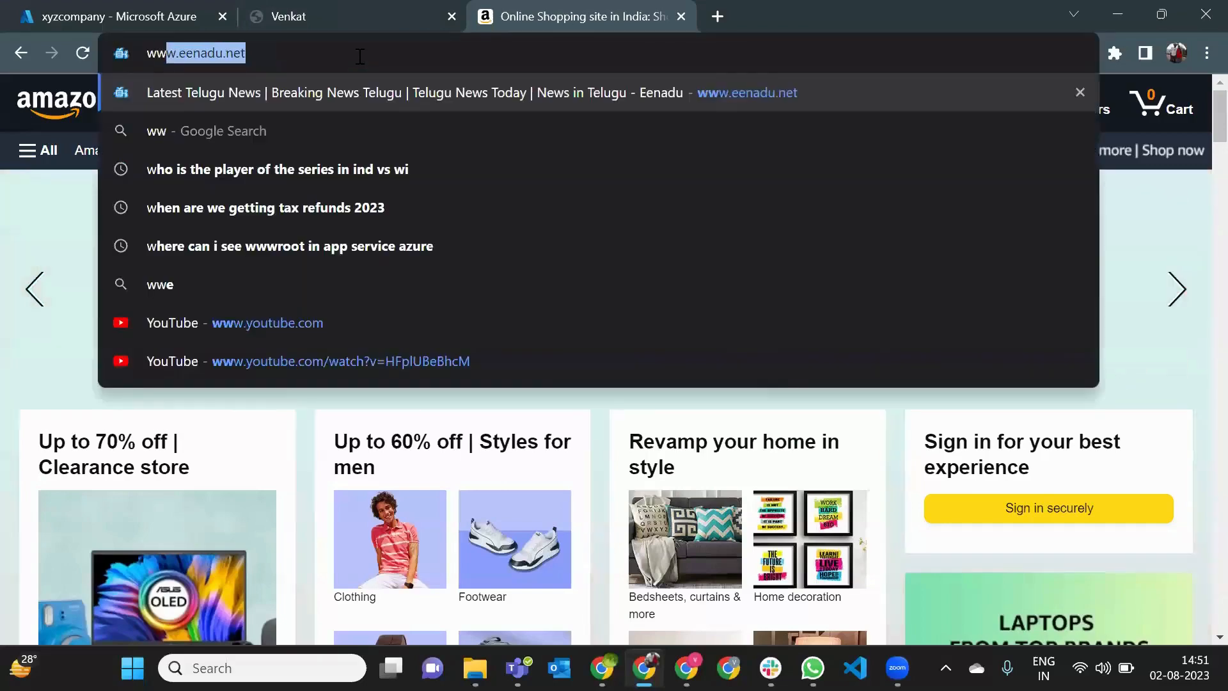
pyautogui.write('w.xyz.')
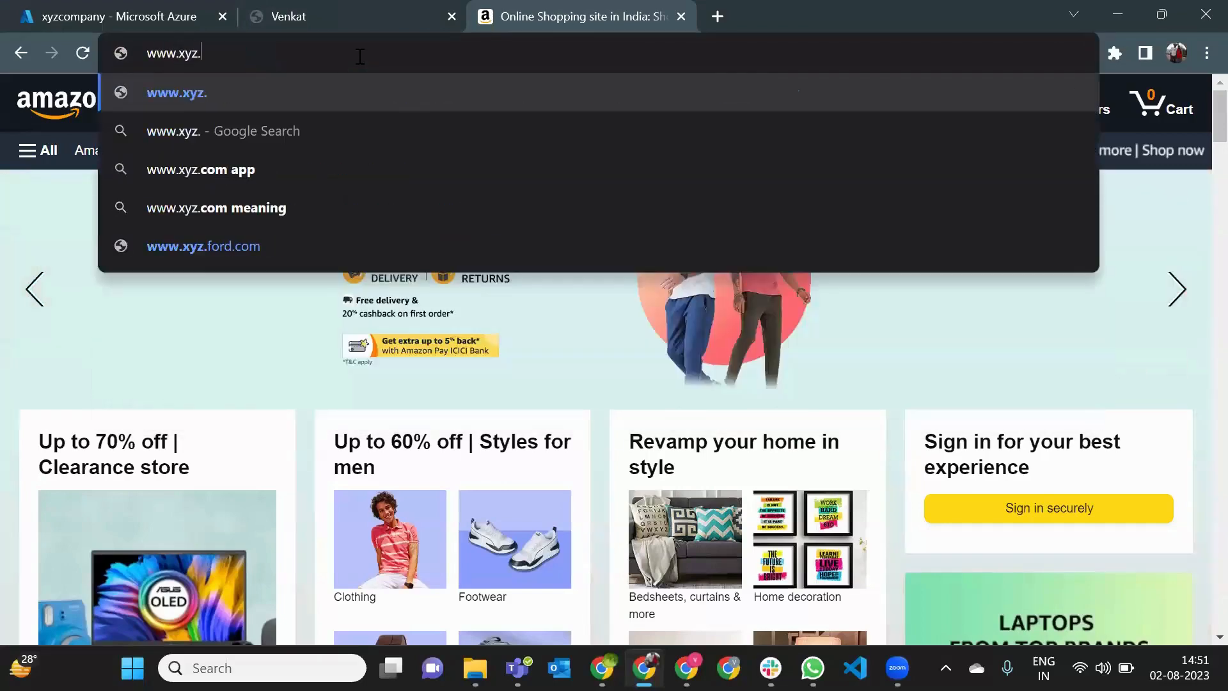
pyautogui.press('BackSpace')
pyautogui.write('compnayeco')
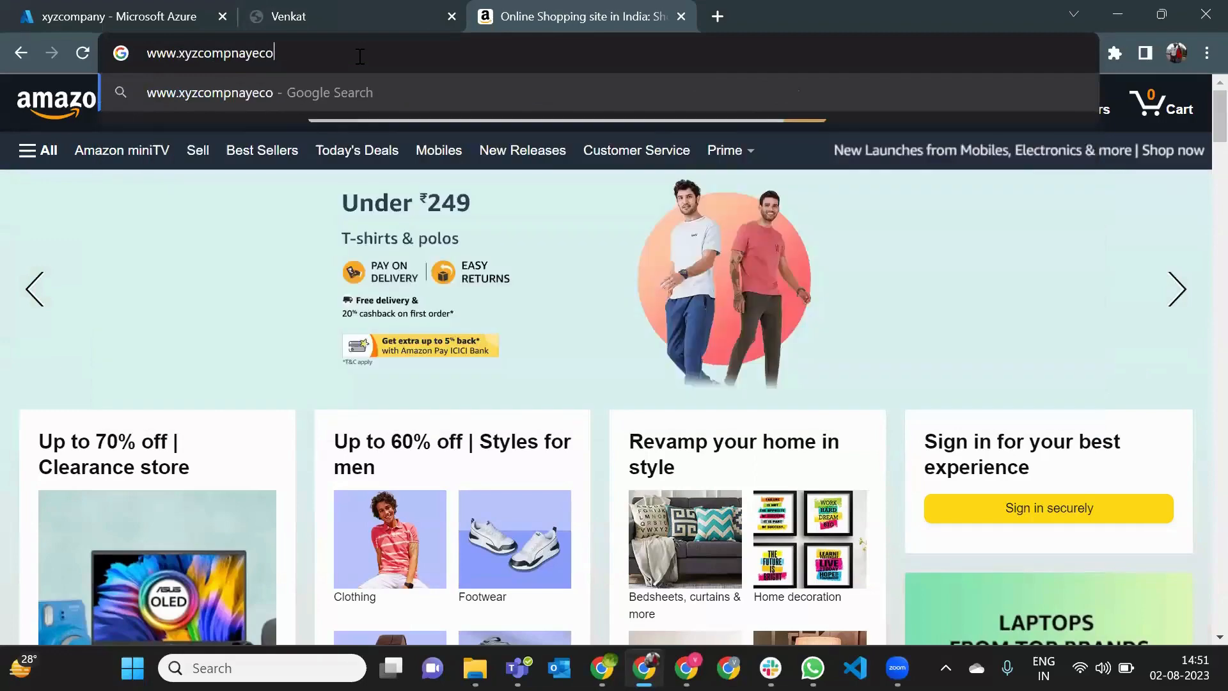
pyautogui.write('mm.')
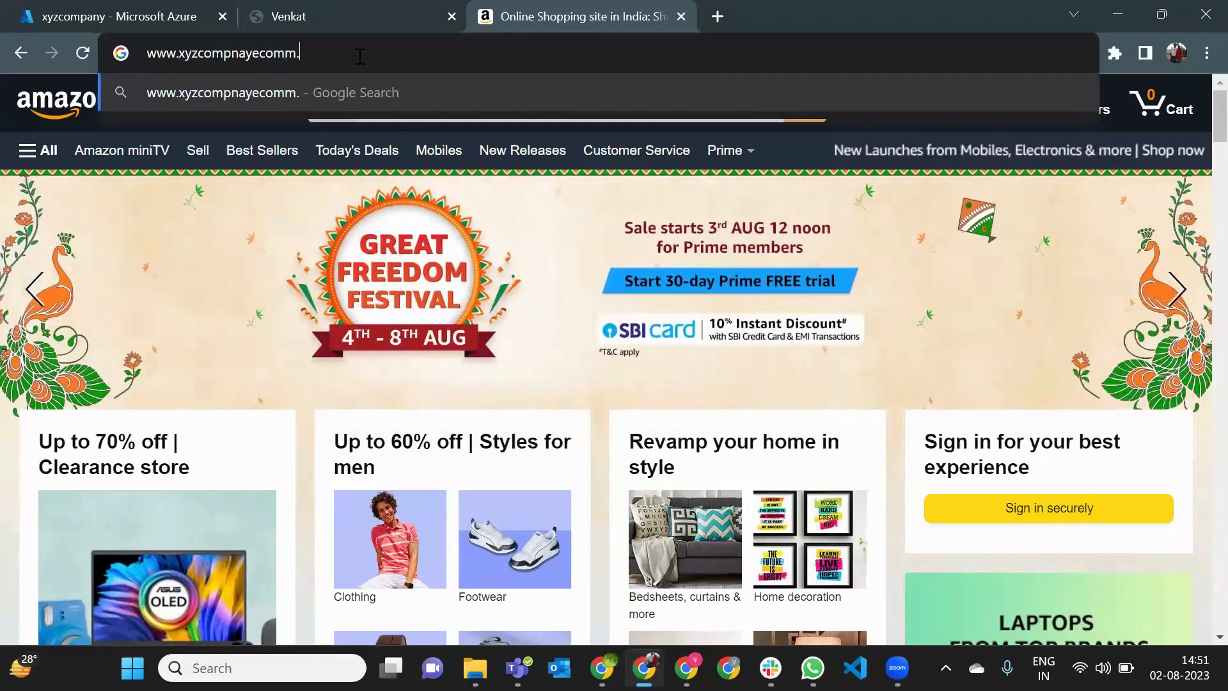
pyautogui.write('com')
pyautogui.moveTo(326, 53); pyautogui.dragTo(145, 54)
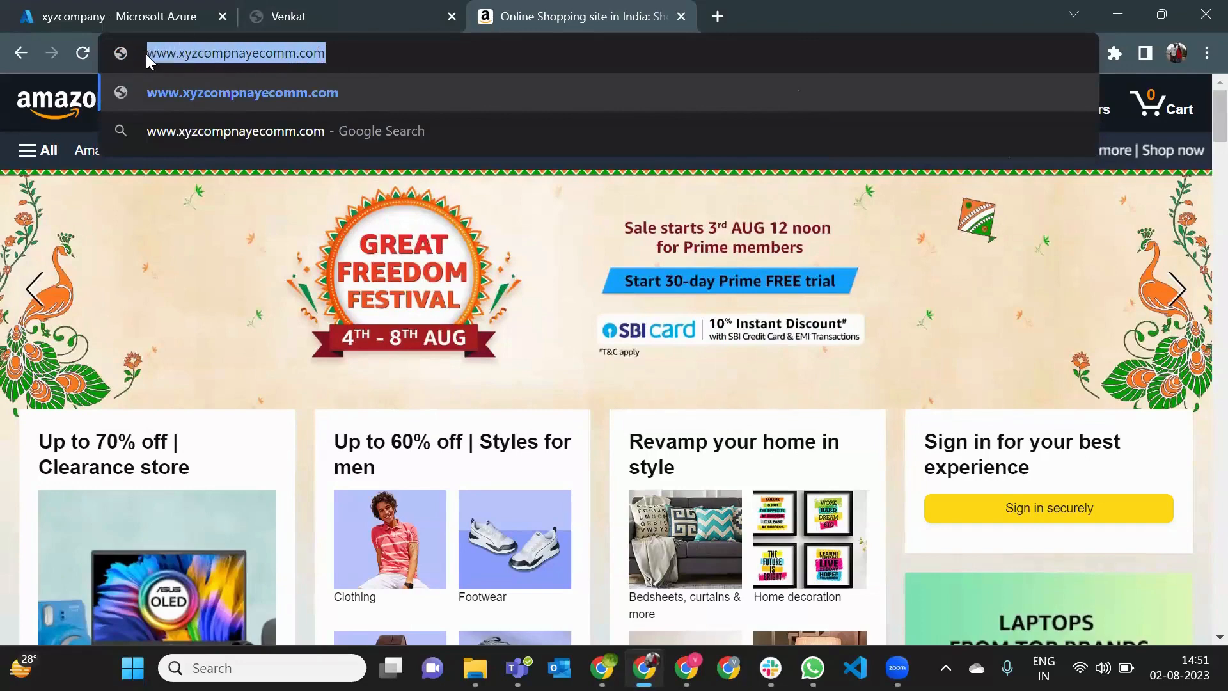
# Step: Go back to the App Services list in the Azure portal
pyautogui.click(139, 19)
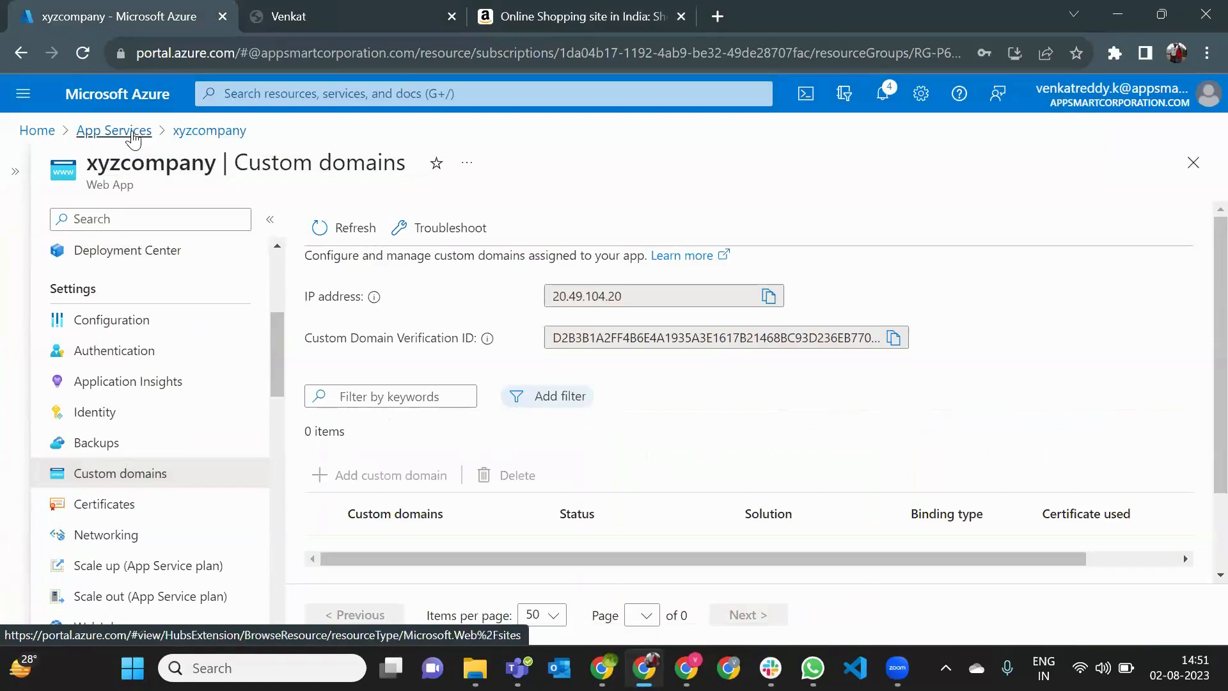
pyautogui.click(131, 133)
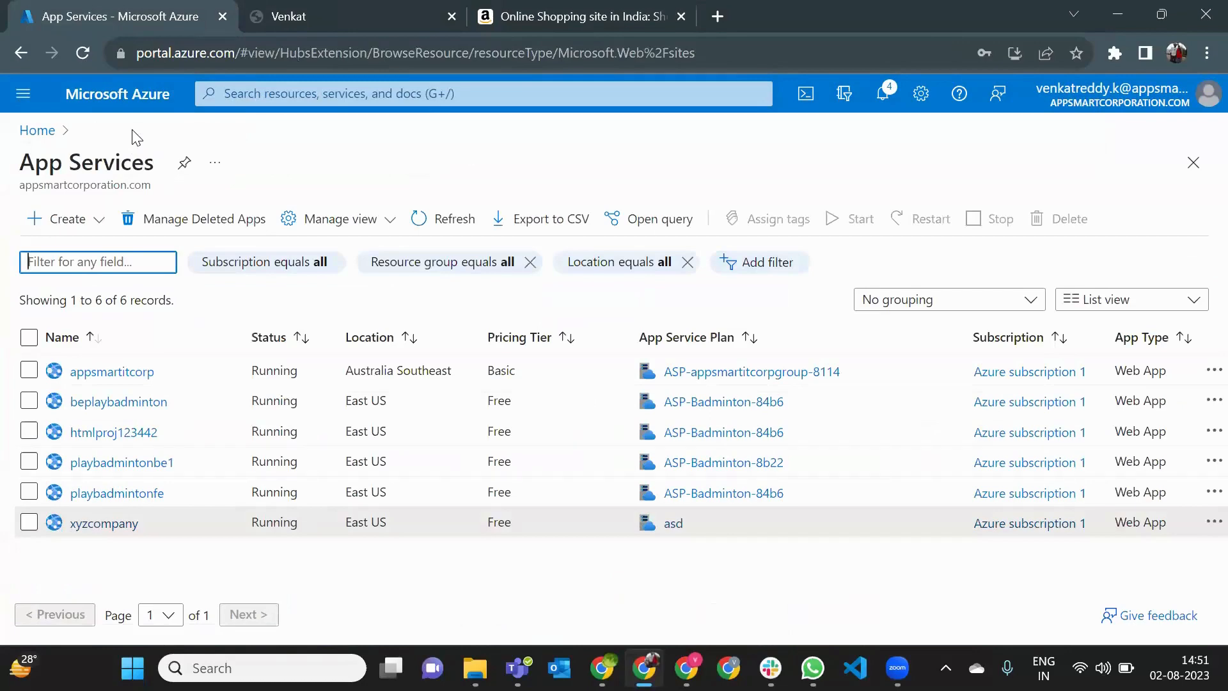
# Step: Switch to Azure DevOps and download the B24Project repository files as a Zip
pyautogui.click(687, 668)
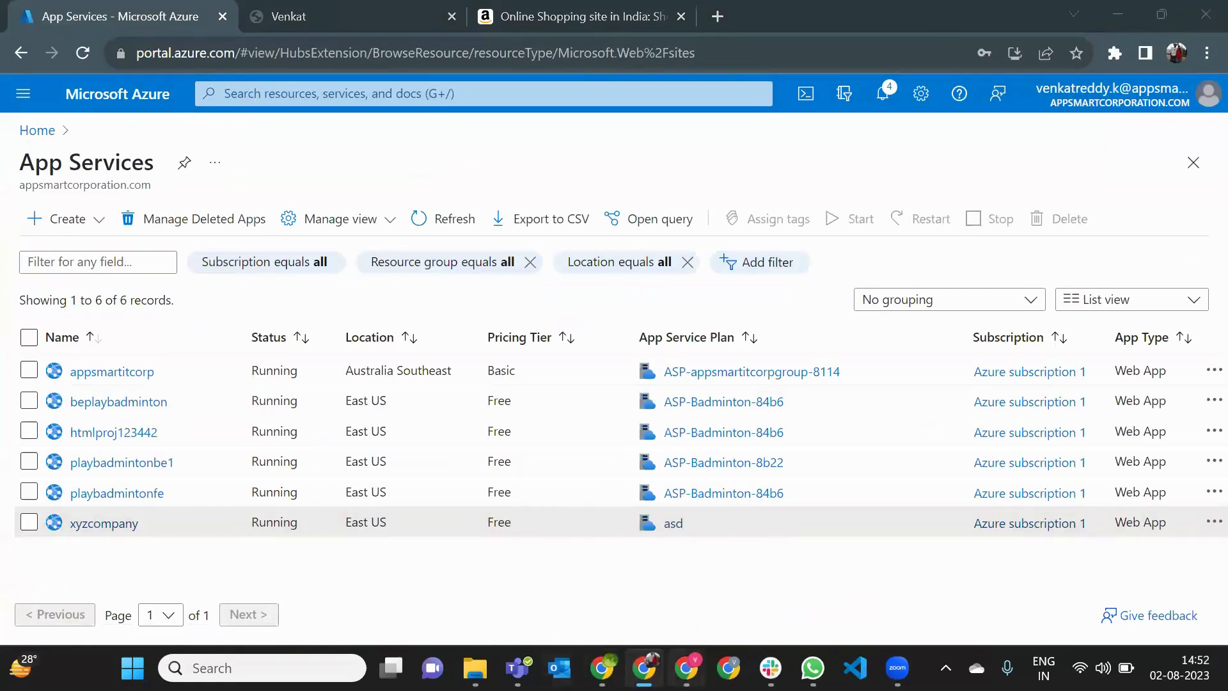
pyautogui.moveTo(34, 300)
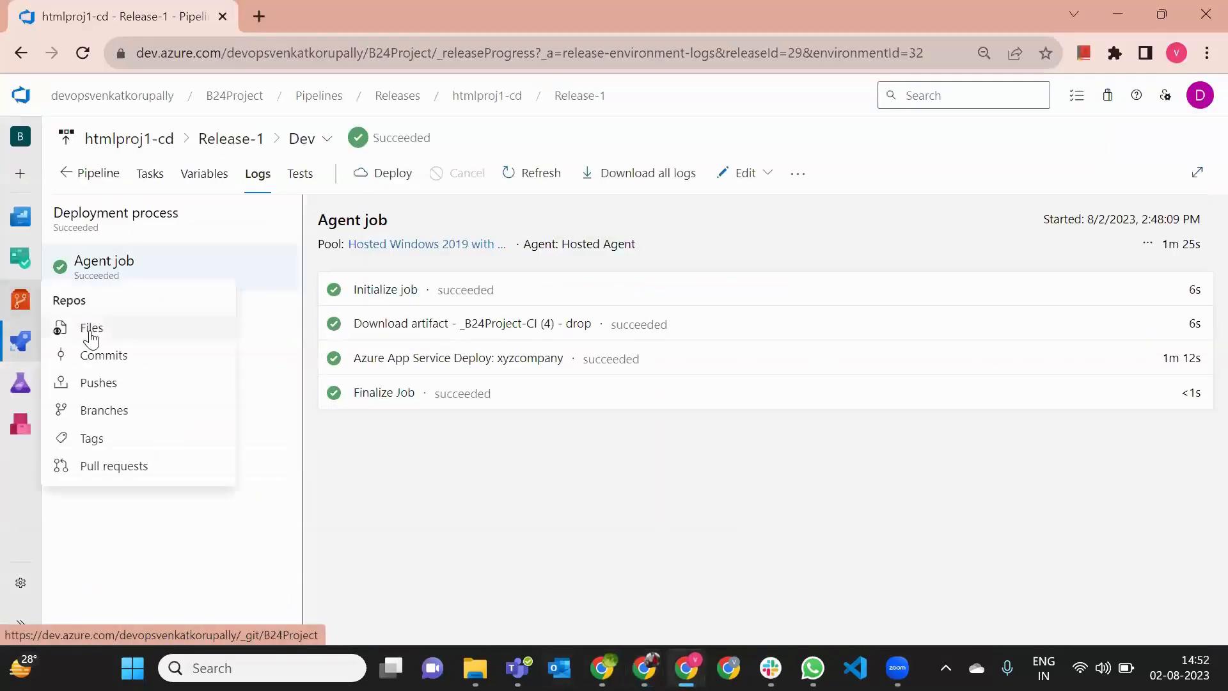
pyautogui.click(94, 332)
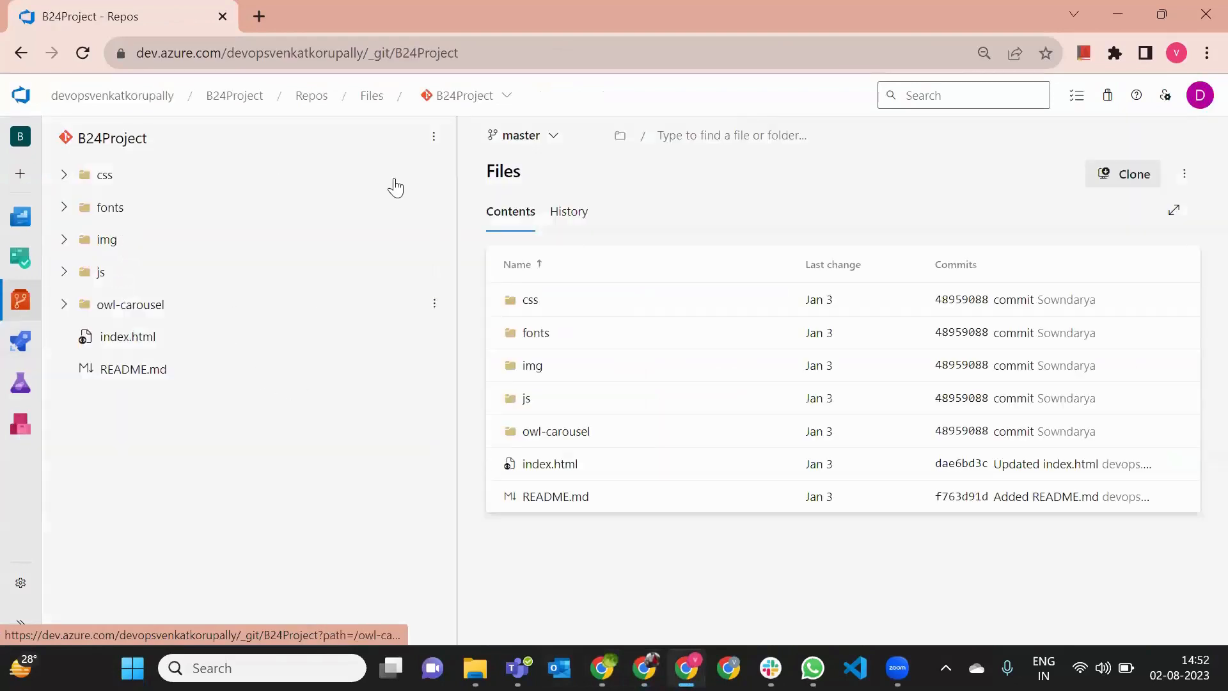
pyautogui.click(434, 137)
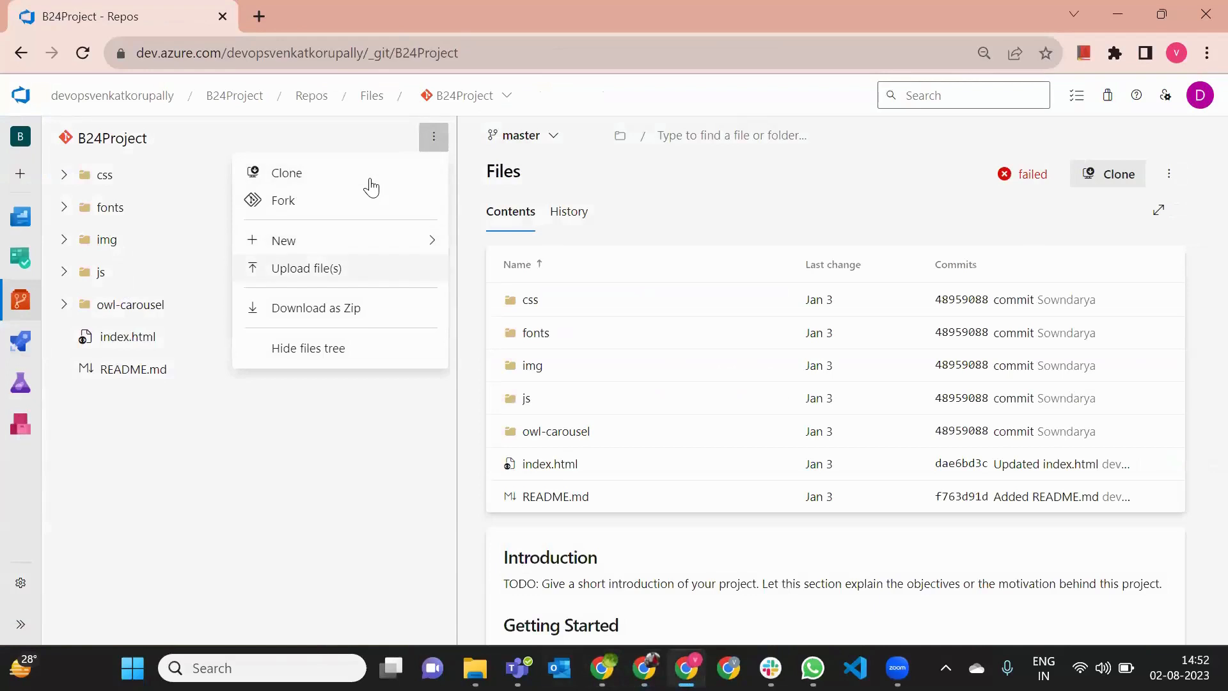
pyautogui.click(316, 307)
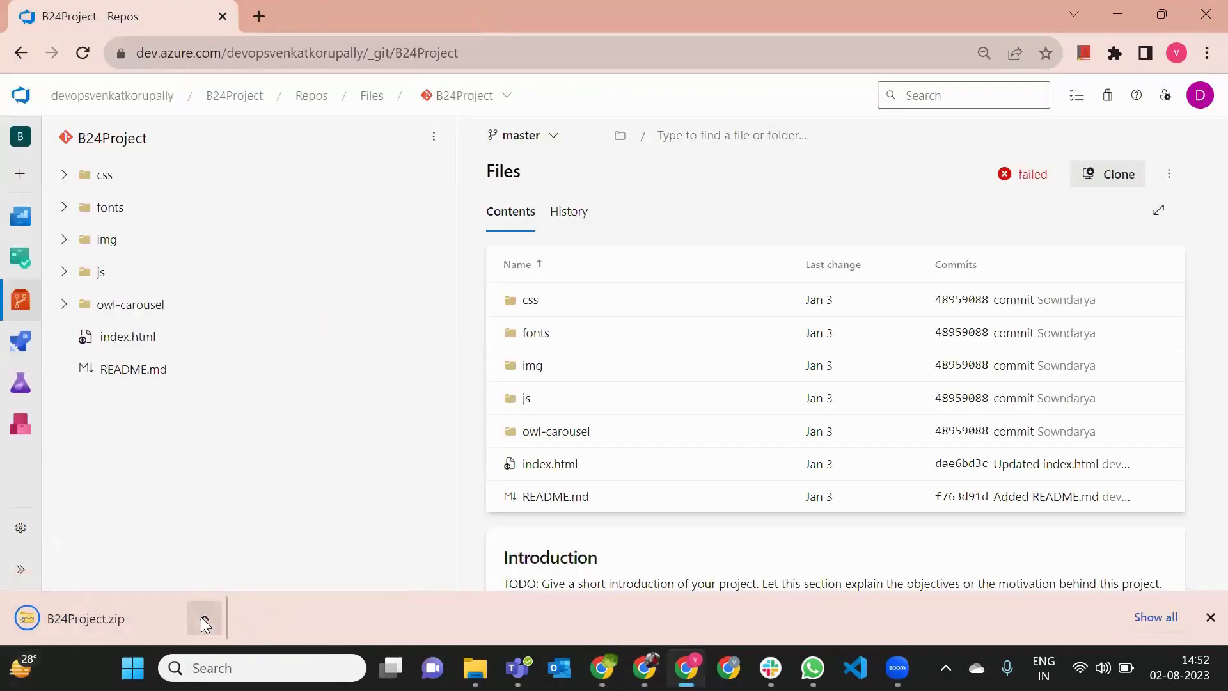
# Step: Show the B24Project.zip download in File Explorer and select the Downloads folder's path for copying
pyautogui.click(204, 616)
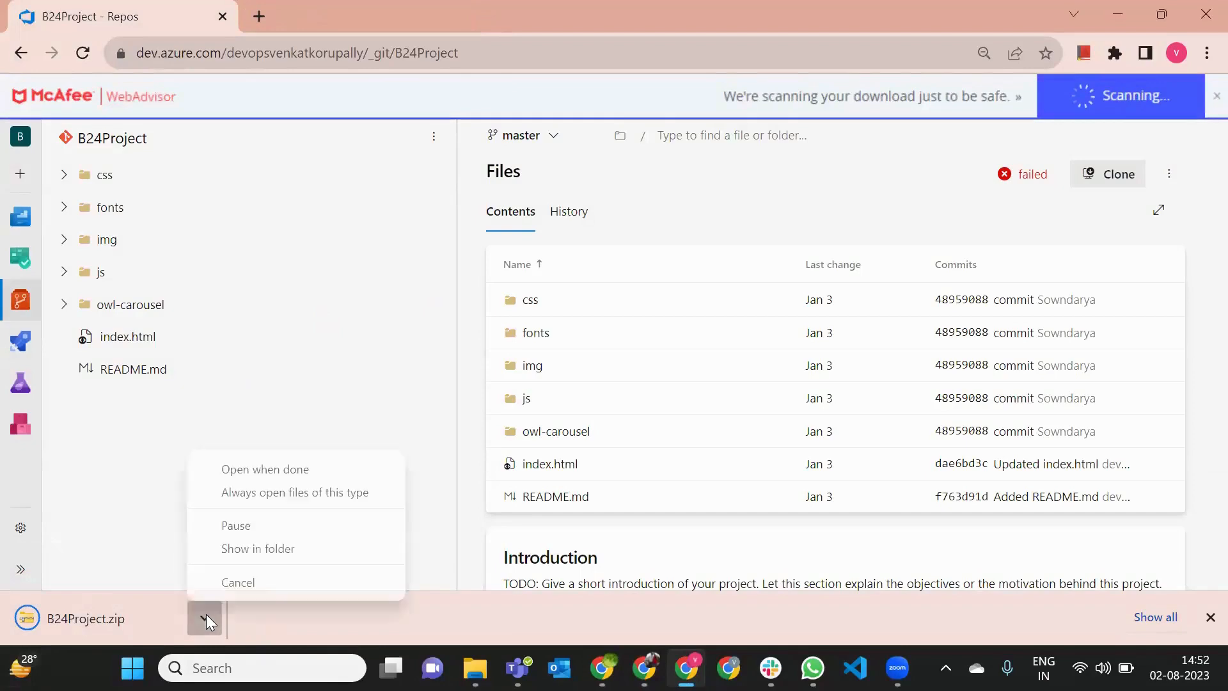
pyautogui.click(229, 552)
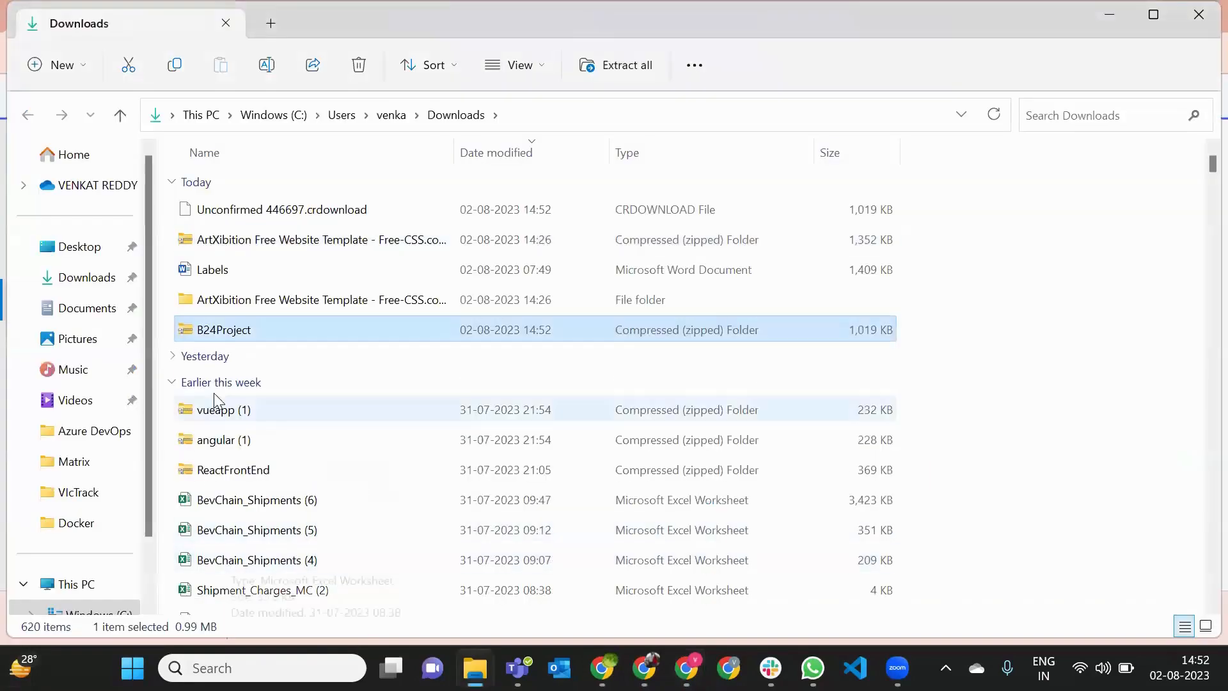
pyautogui.click(582, 119)
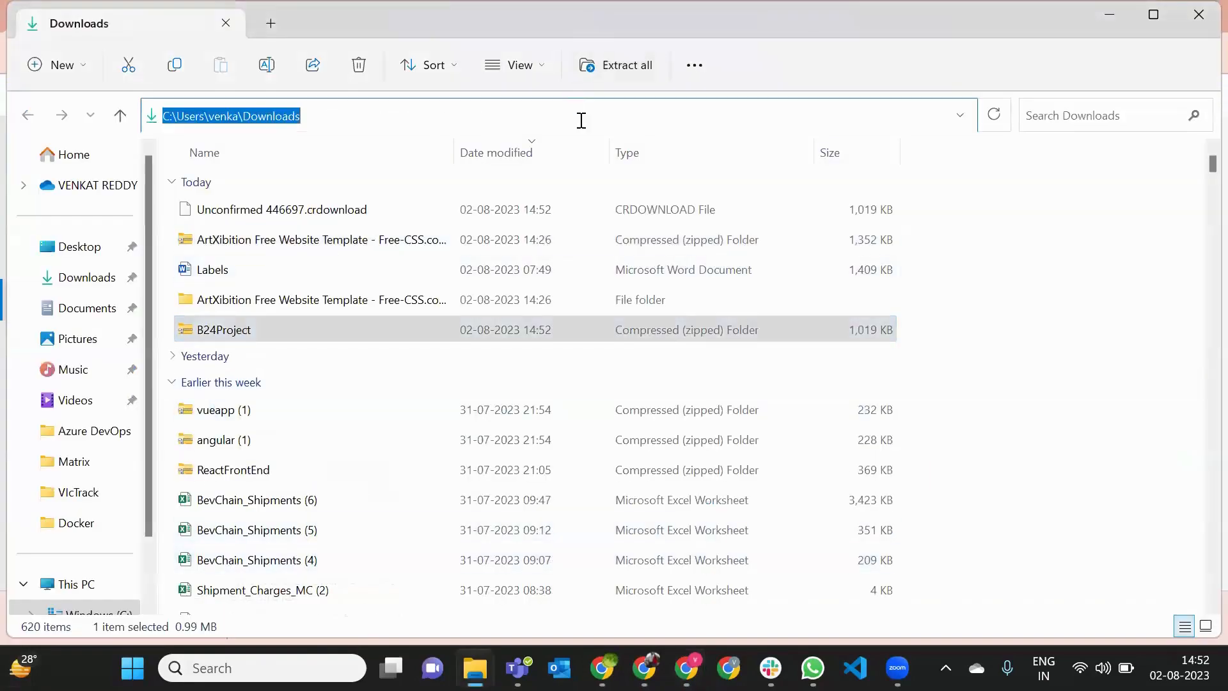
# Step: Switch to Slack and send B24Project.zip from the Downloads folder to the b64 Azure crash course channel
pyautogui.click(771, 668)
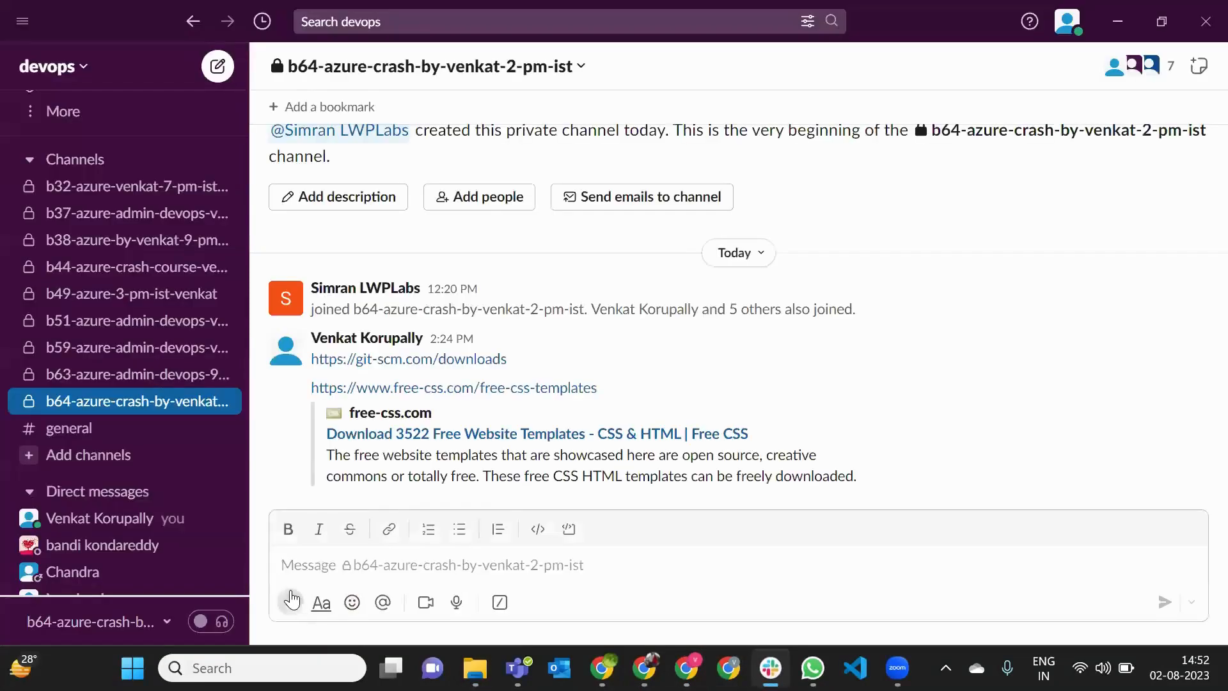
pyautogui.click(291, 603)
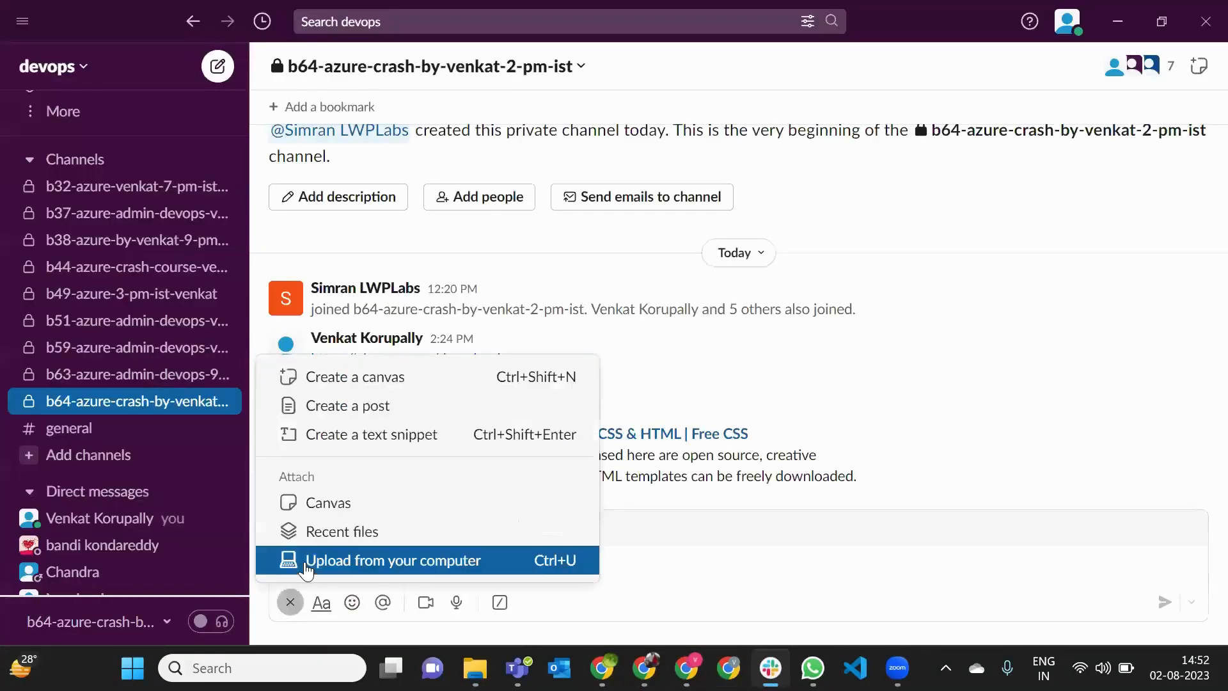
pyautogui.click(307, 569)
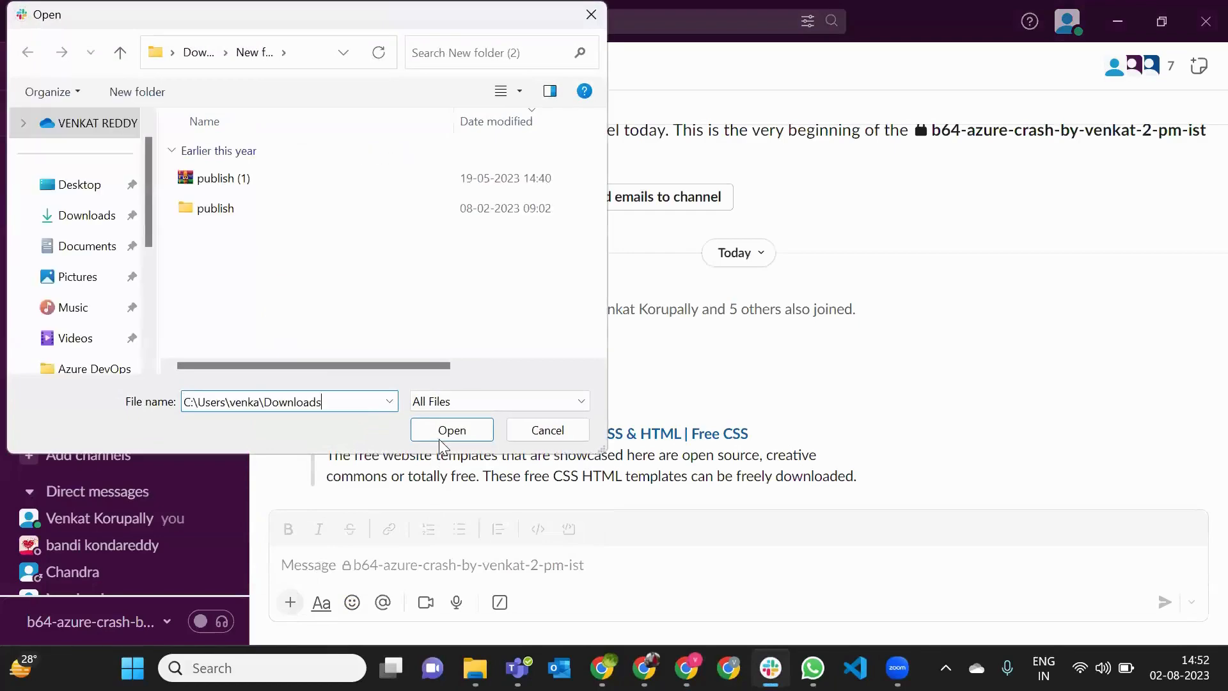
pyautogui.click(438, 430)
pyautogui.scroll(-10, 296, 307)
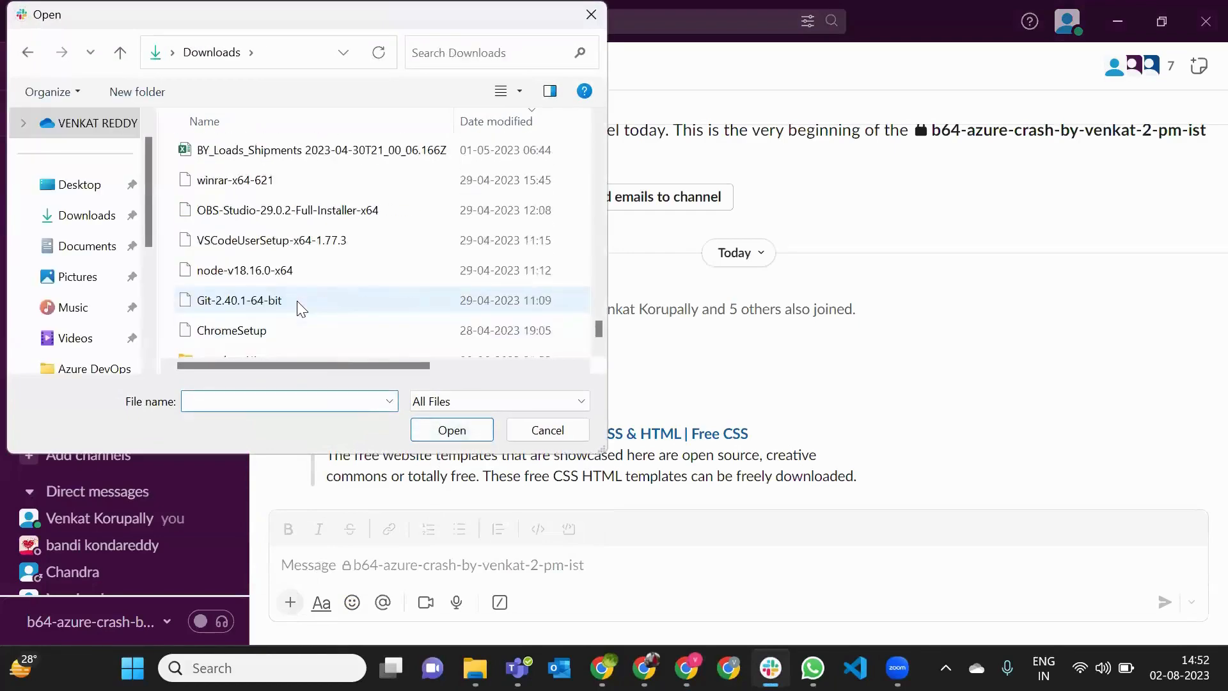
pyautogui.moveTo(599, 316); pyautogui.dragTo(607, 123)
pyautogui.click(298, 176)
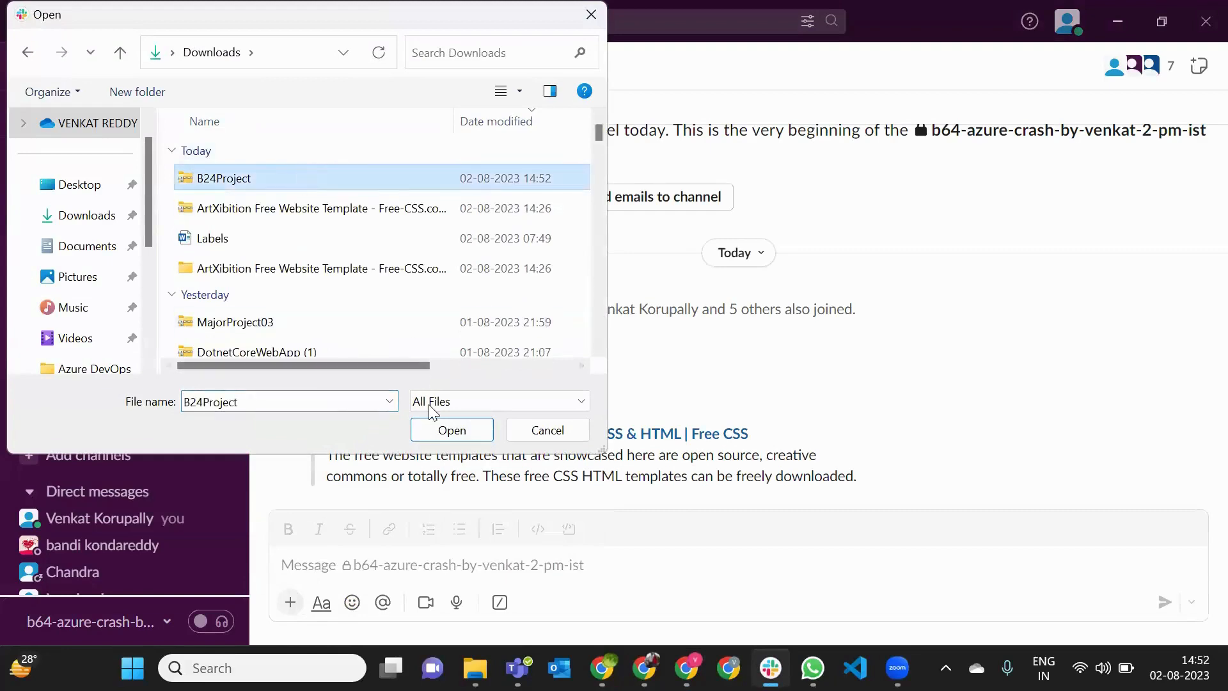
pyautogui.click(441, 430)
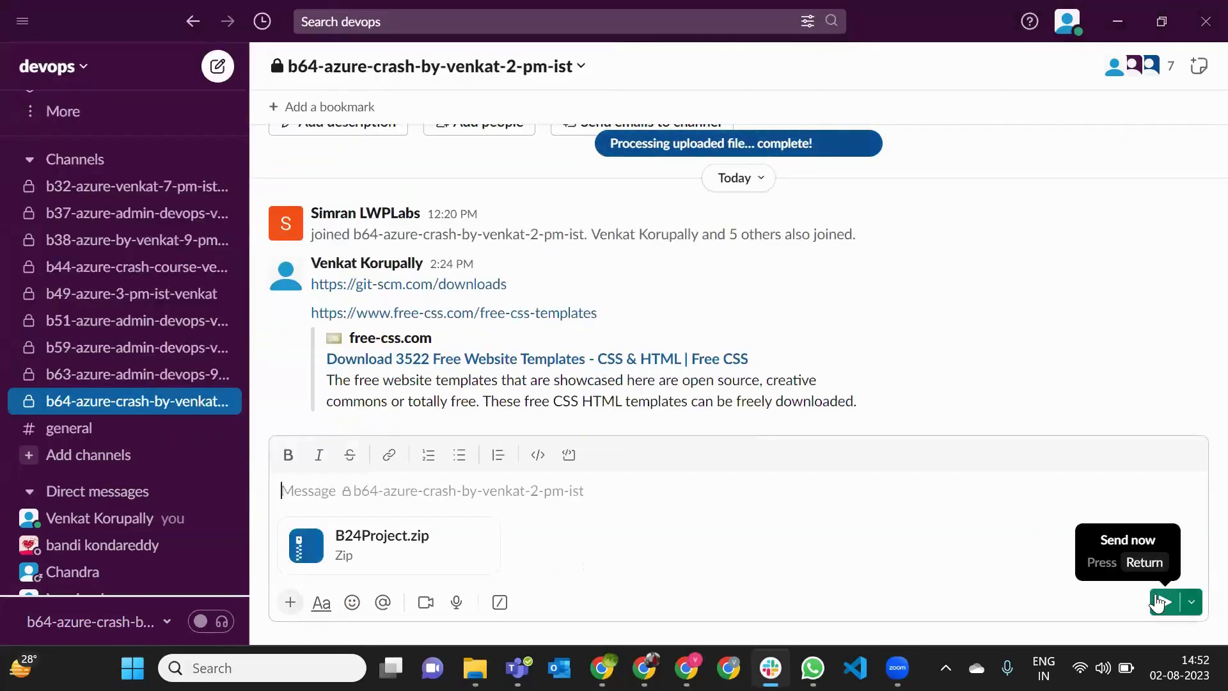
pyautogui.click(1159, 600)
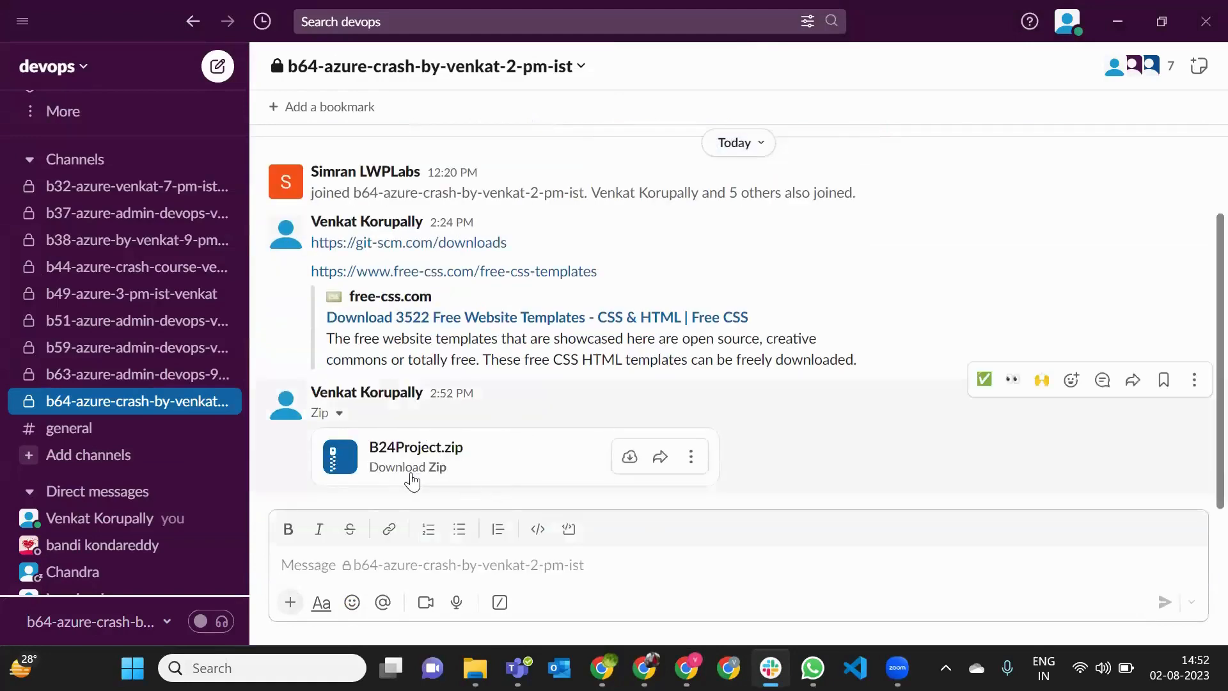
# Step: Back in File Explorer, create a new folder in Downloads with its default name and move the B24Project zip into it
pyautogui.click(1118, 19)
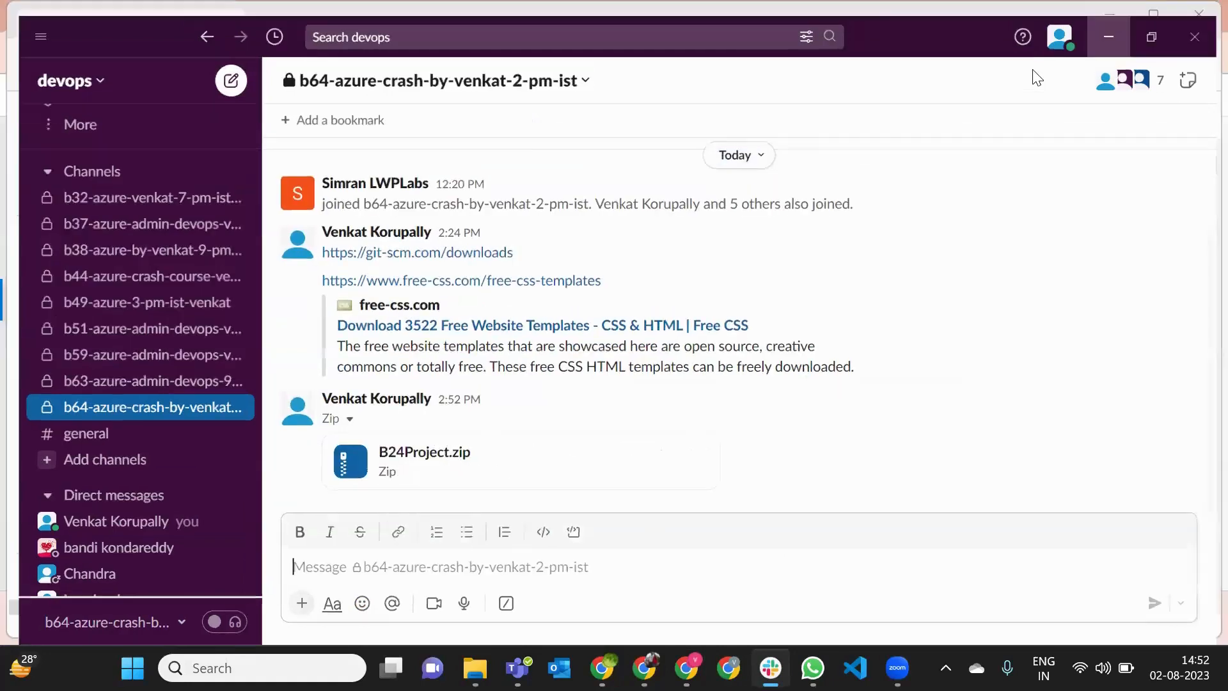
pyautogui.click(254, 339)
pyautogui.rightClick(251, 334)
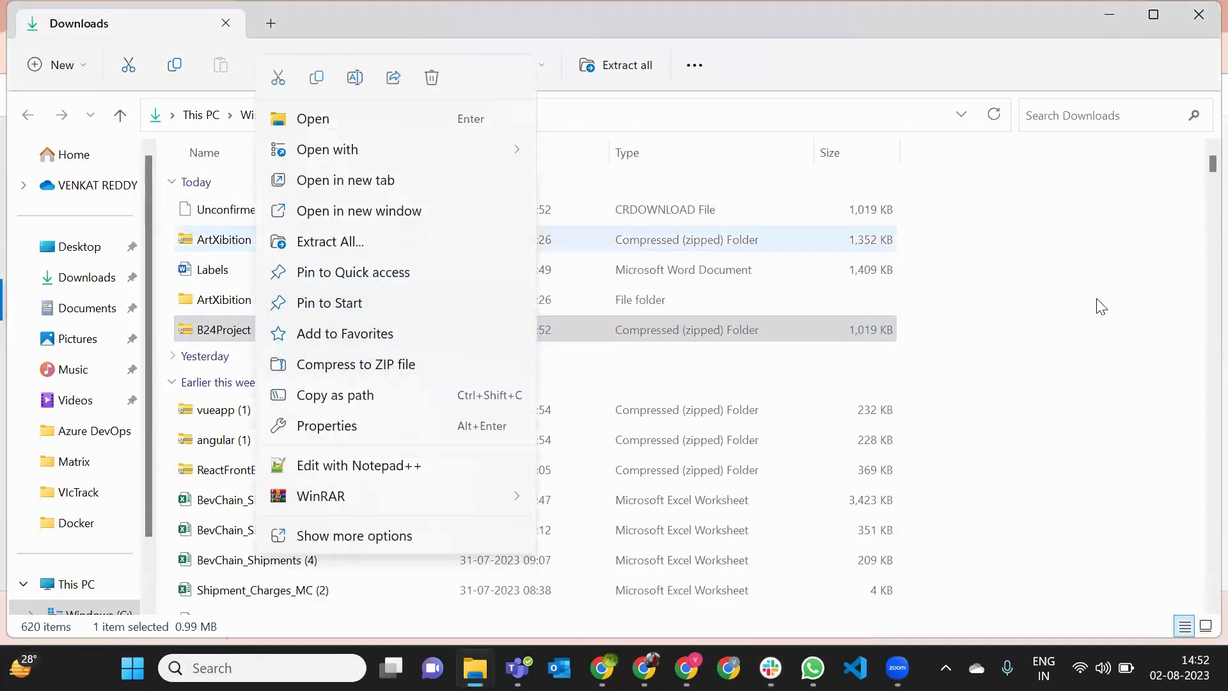
pyautogui.rightClick(1010, 276)
pyautogui.moveTo(835, 424)
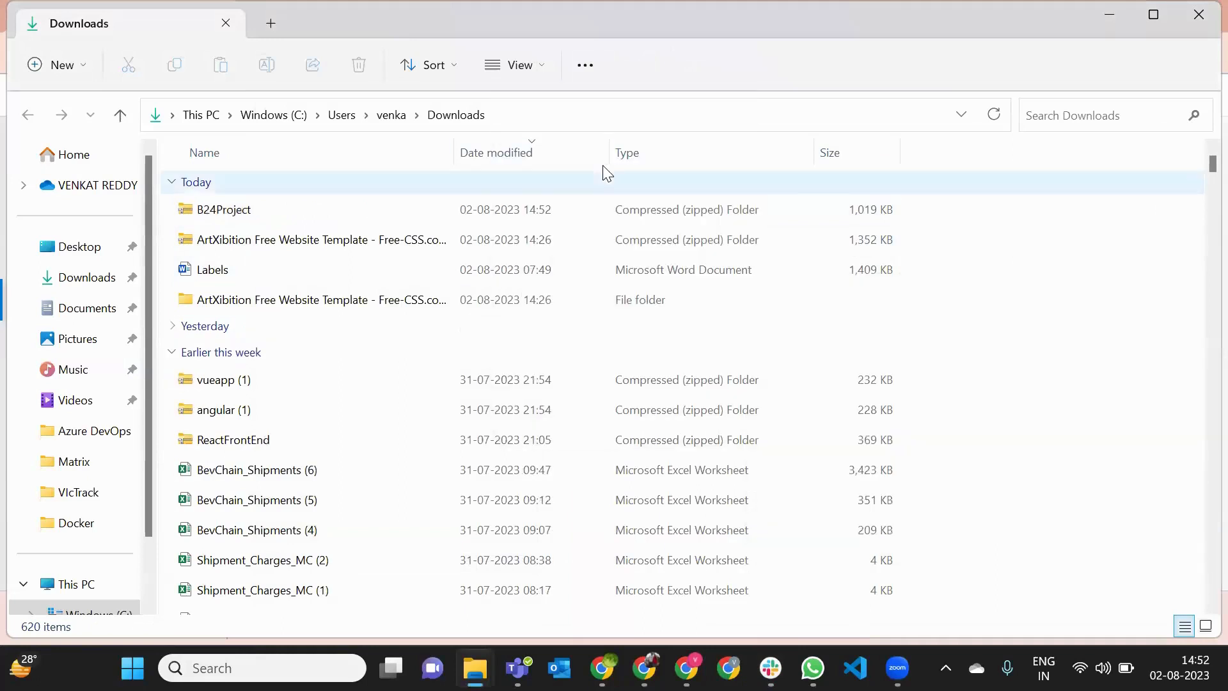
pyautogui.click(309, 404)
pyautogui.moveTo(259, 211); pyautogui.dragTo(240, 302)
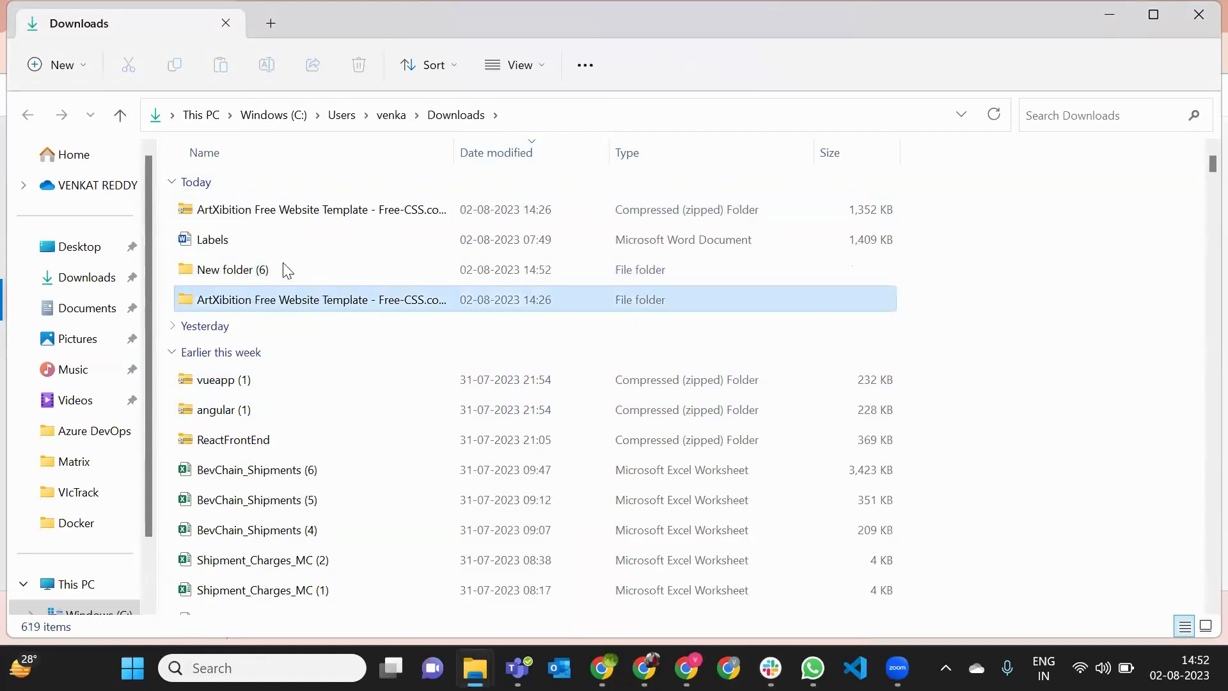
# Step: Extract the B24Project zip inside New folder (6) to the suggested B24Project subfolder
pyautogui.doubleClick(235, 272)
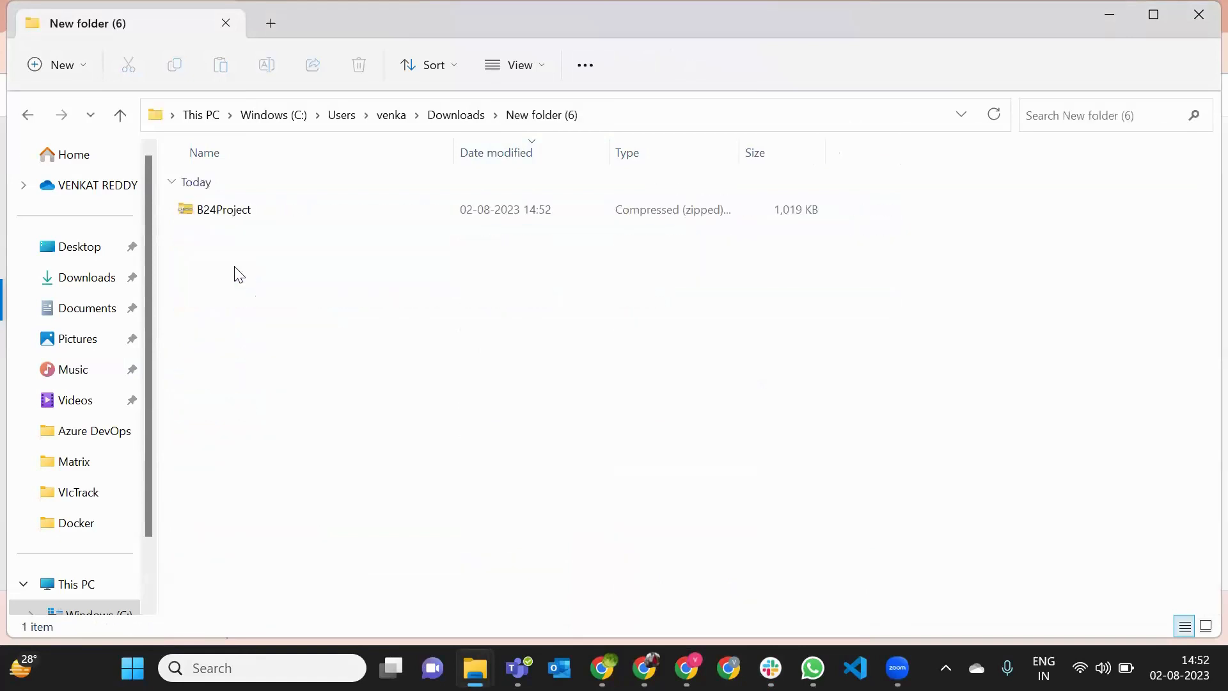
pyautogui.press('Down')
pyautogui.hotkey('shift', 'F10')
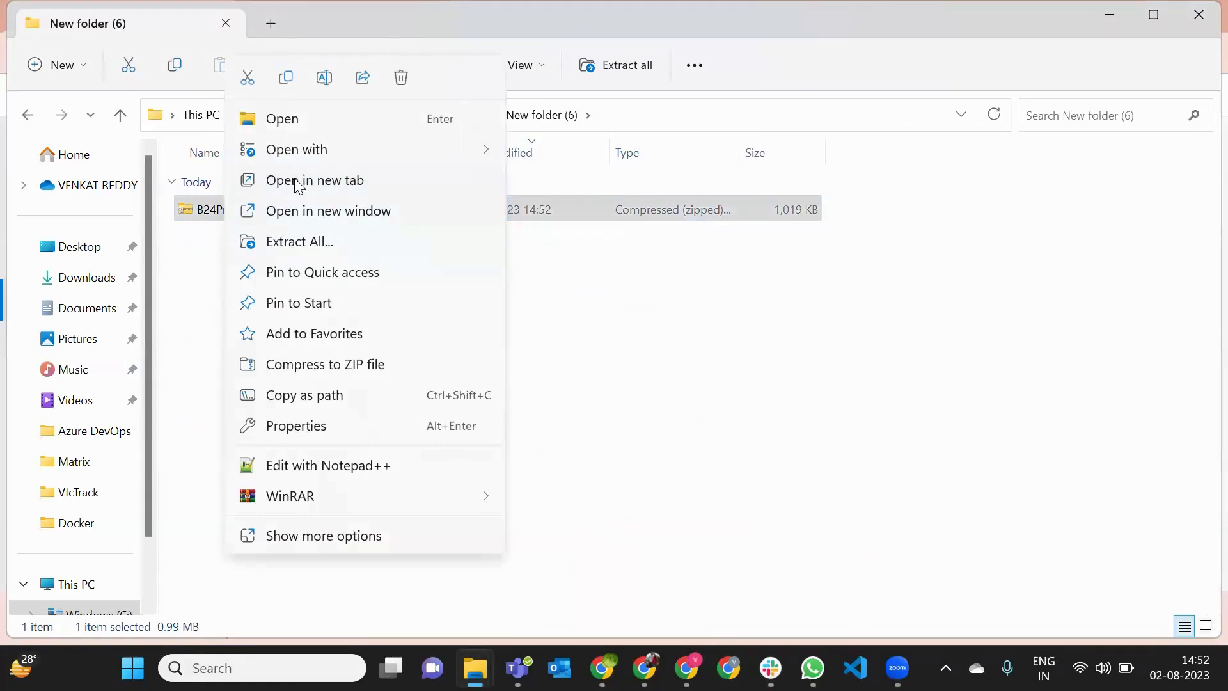
pyautogui.press('Return')
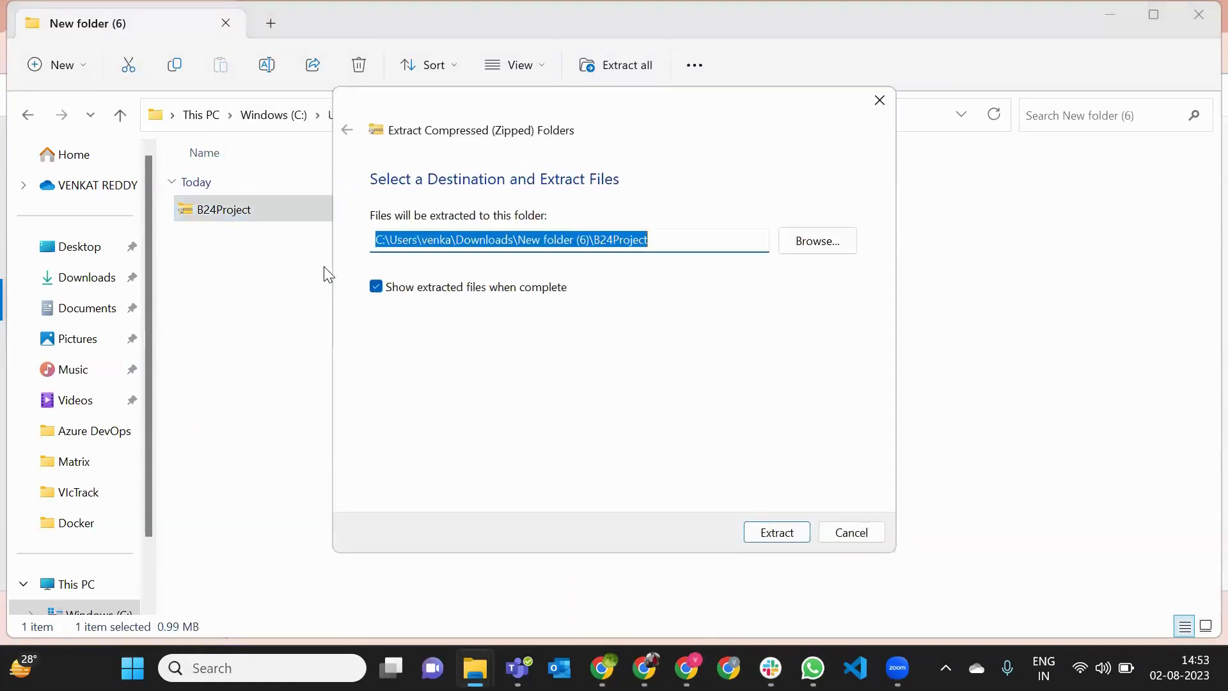
pyautogui.click(761, 532)
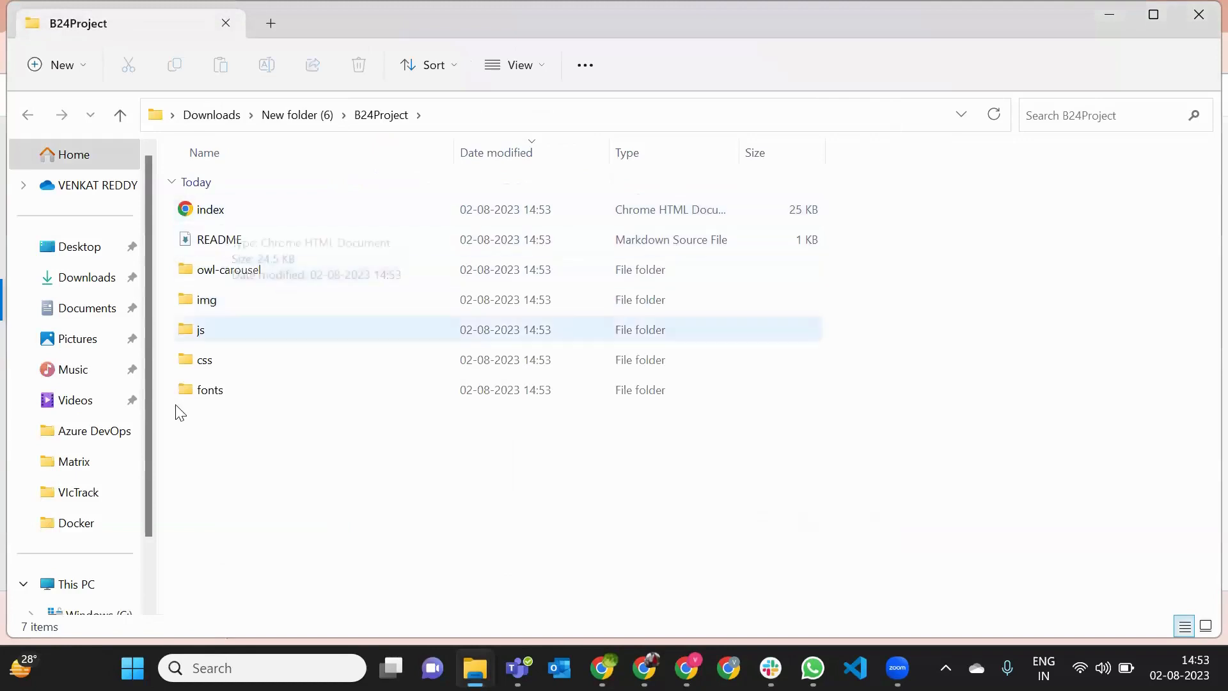
# Step: Look over the extracted B24Project files and open the index page in the browser
pyautogui.moveTo(200, 411); pyautogui.dragTo(303, 203)
pyautogui.click(289, 475)
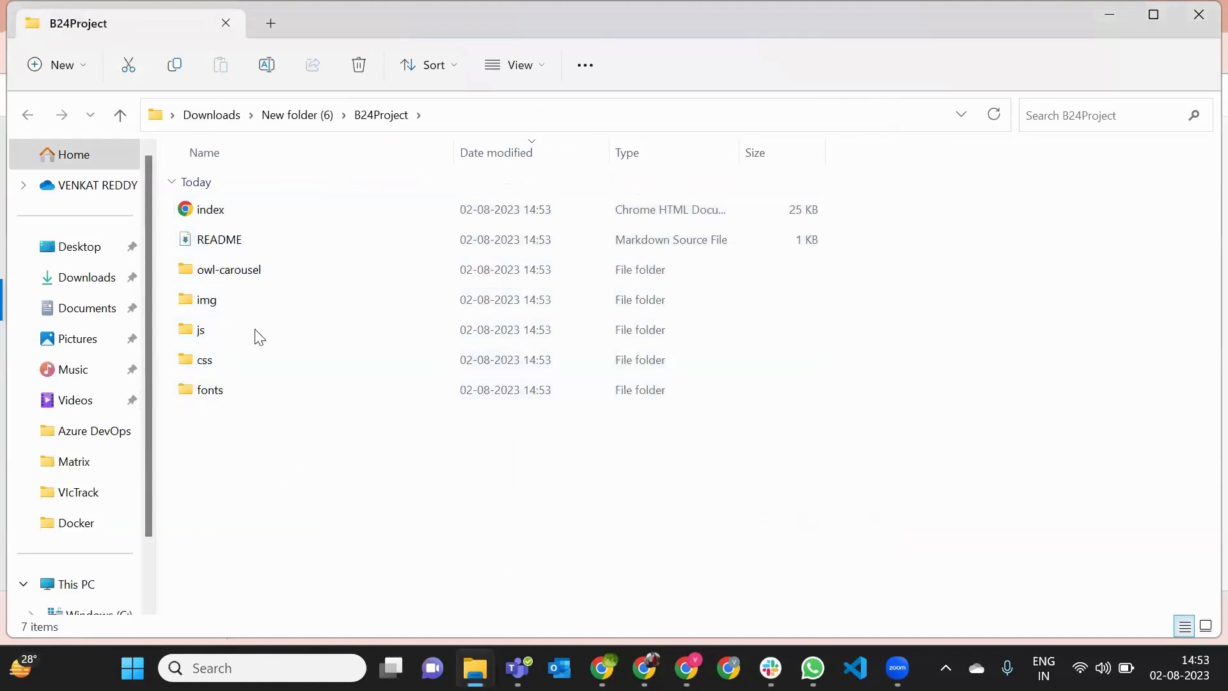
pyautogui.click(229, 211)
pyautogui.press('Return')
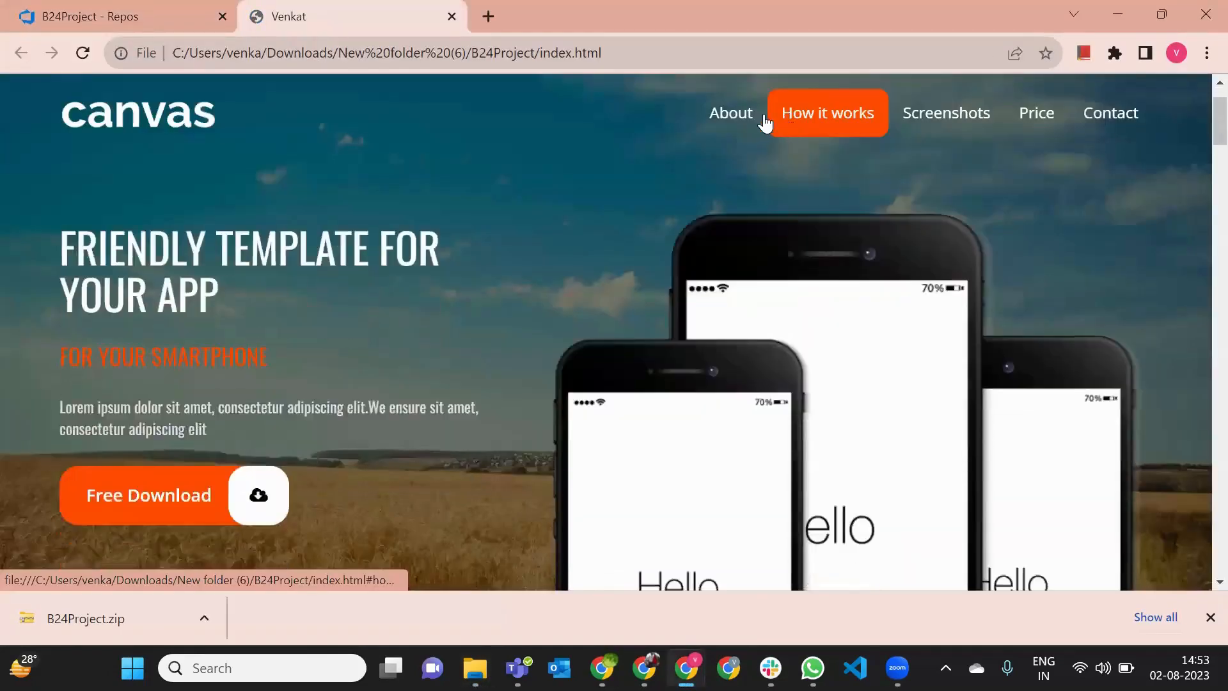
# Step: Look through the local page's How it works, About, Screenshots, Price and Contact sections
pyautogui.click(771, 119)
pyautogui.click(1049, 107)
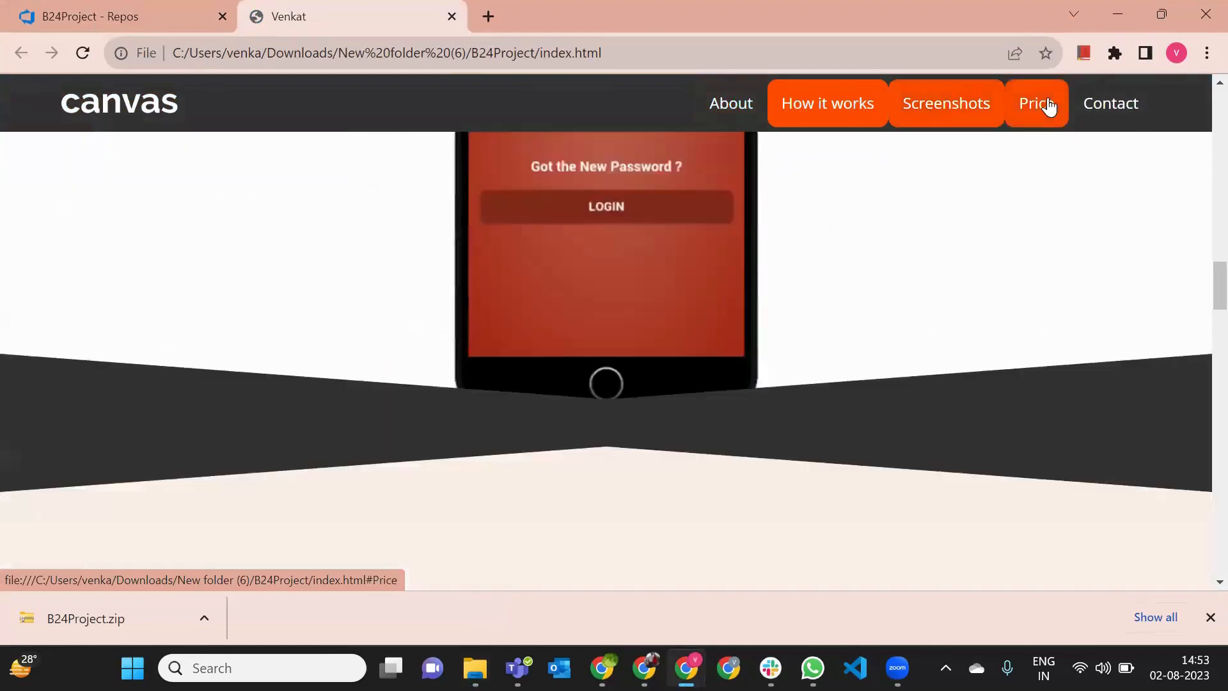
pyautogui.click(1101, 110)
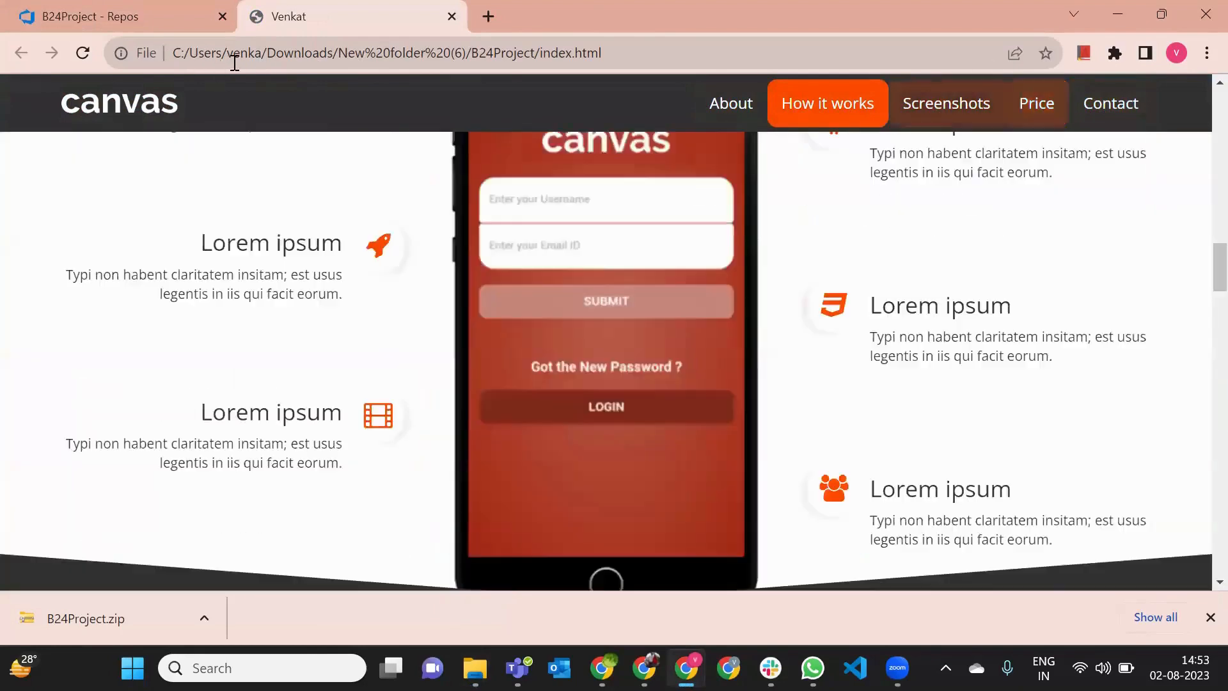
pyautogui.click(235, 62)
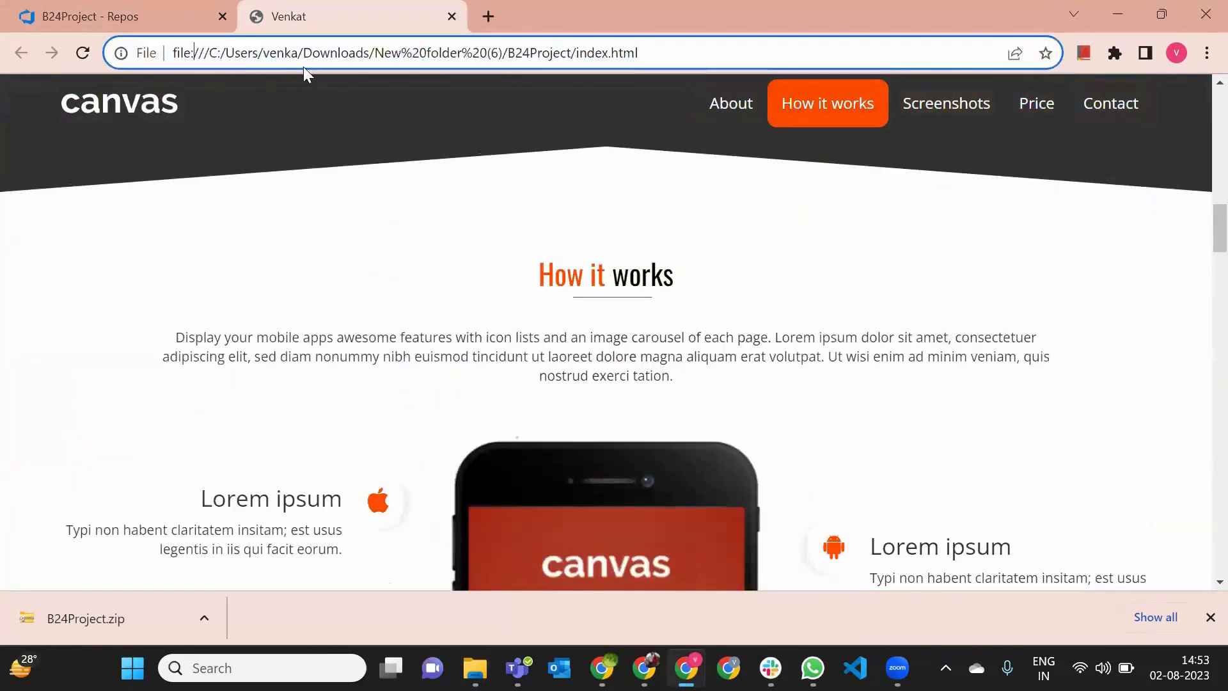
pyautogui.click(704, 104)
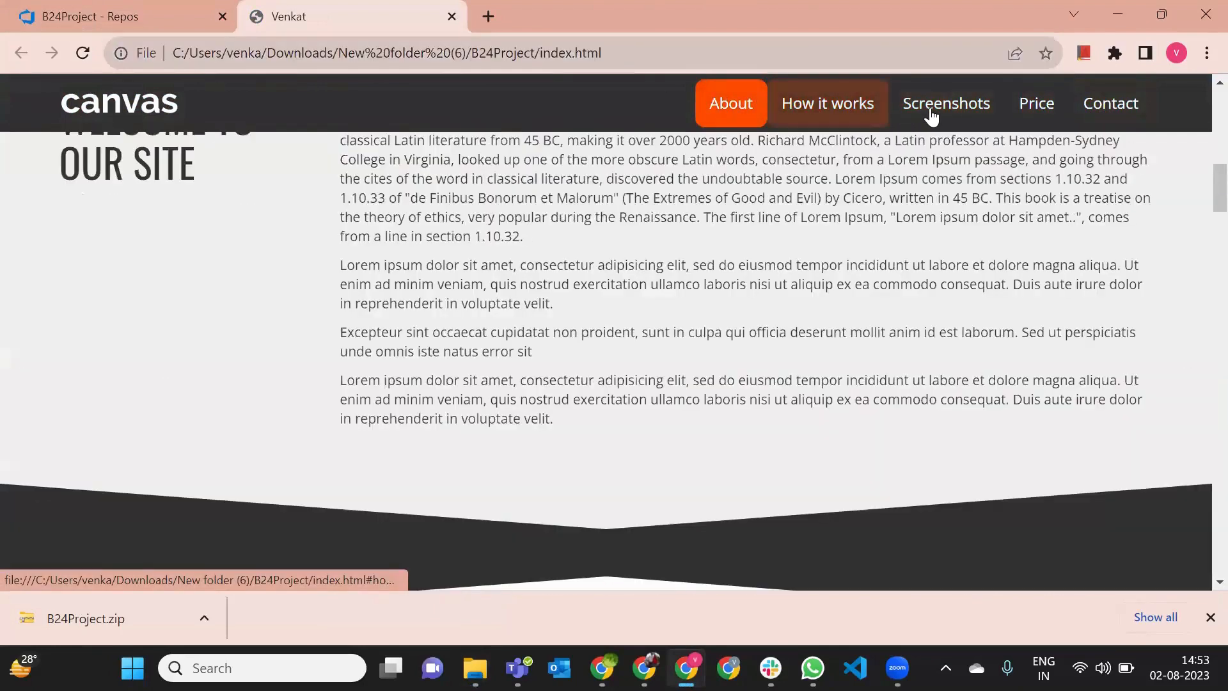
pyautogui.click(931, 117)
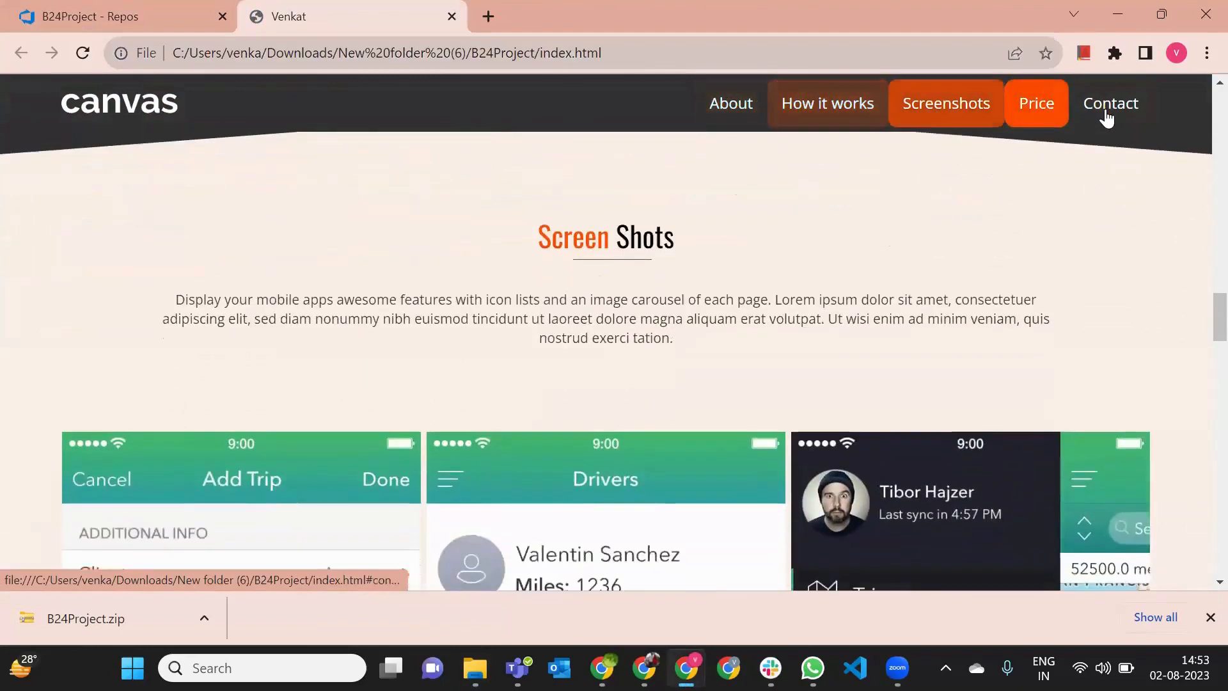
pyautogui.click(1107, 117)
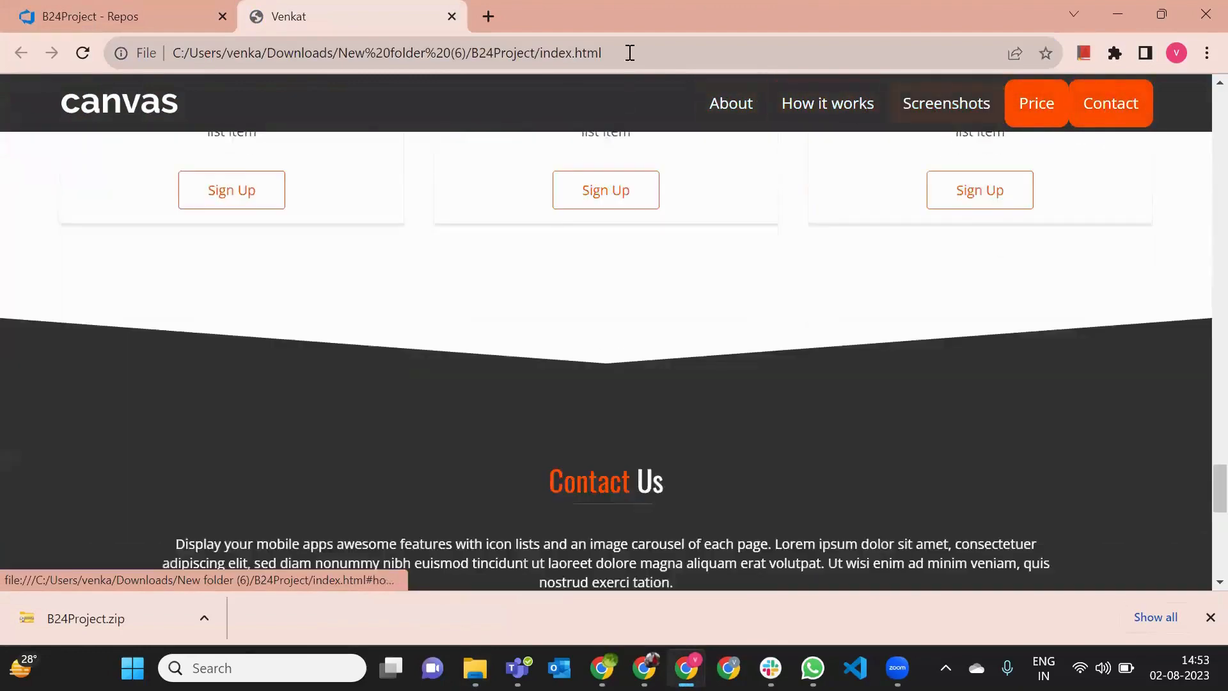
# Step: Highlight the local file path of index.html in the address, and revisit the page's About and Contact sections
pyautogui.click(632, 52)
pyautogui.doubleClick(632, 52)
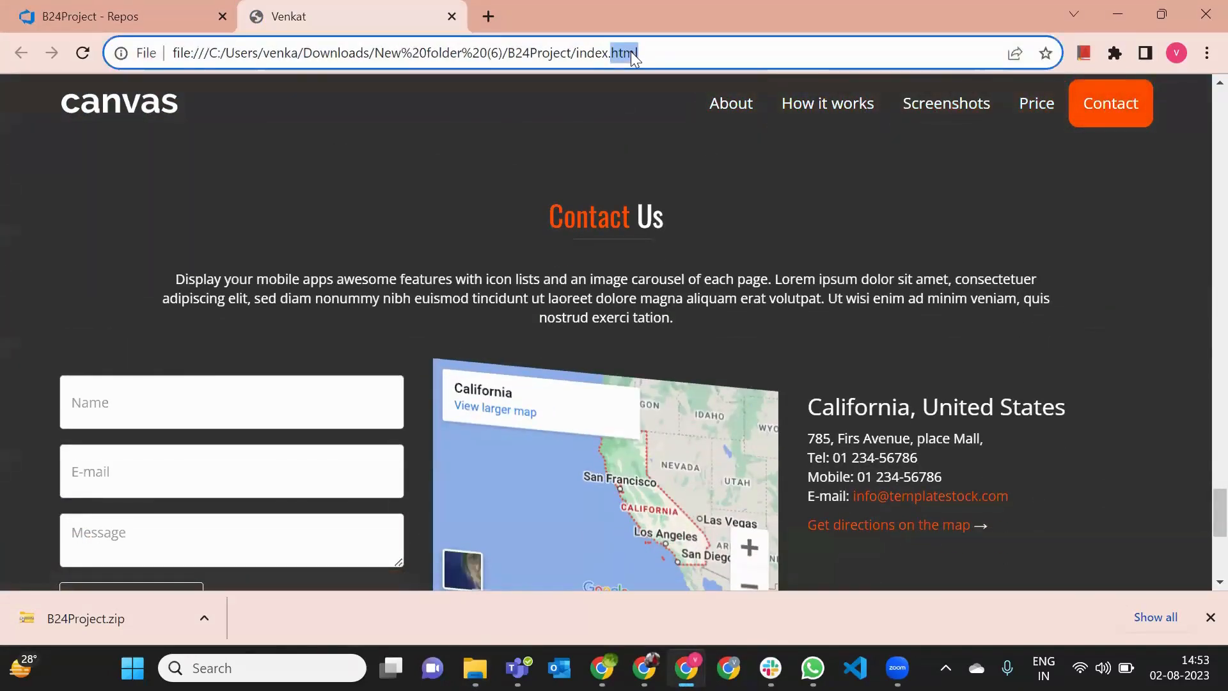
pyautogui.hotkey('ctrl', 'a')
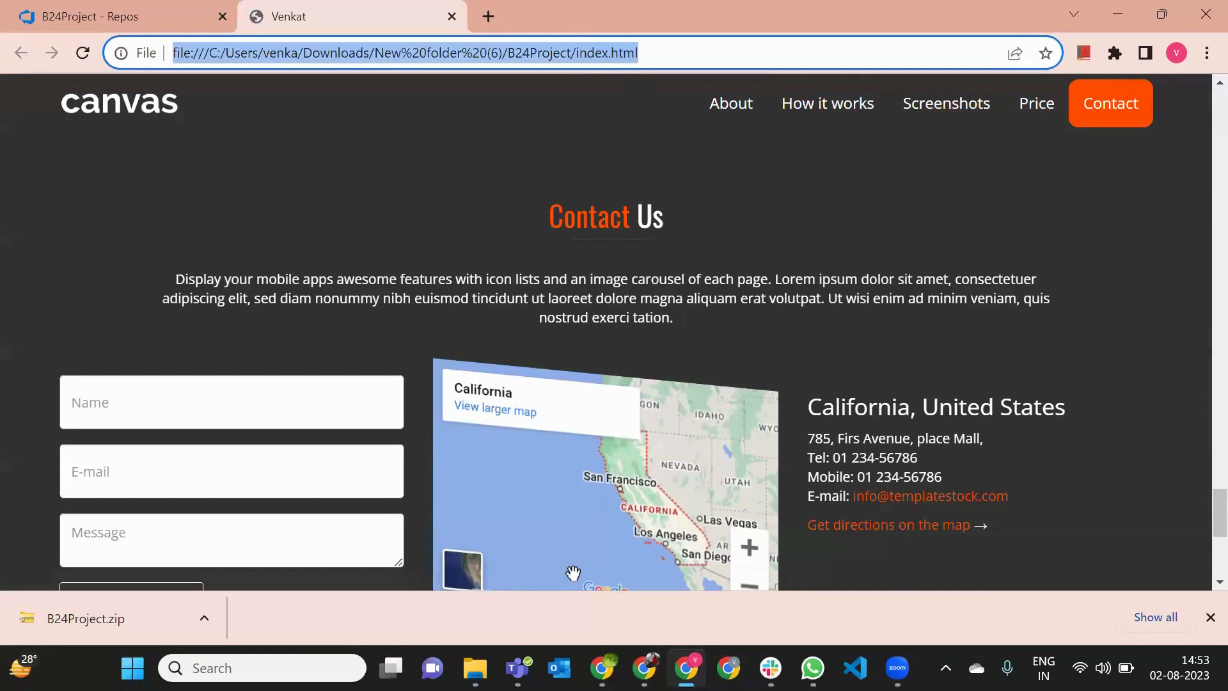
pyautogui.click(529, 428)
pyautogui.click(381, 176)
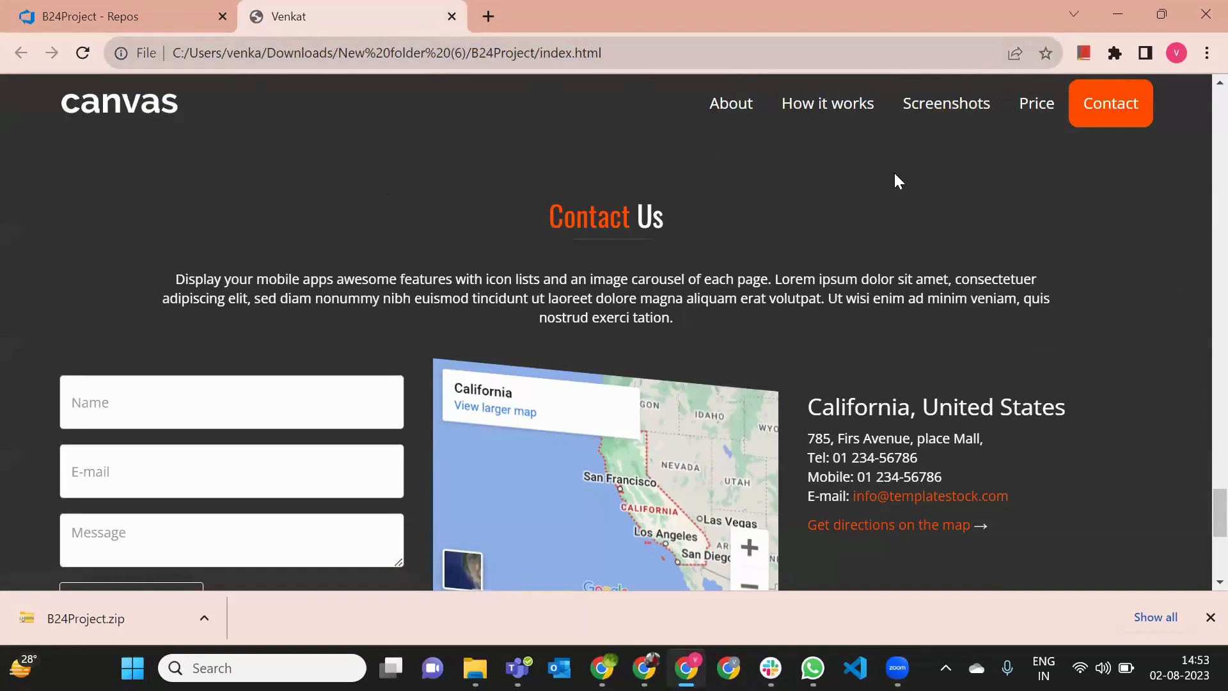
pyautogui.click(730, 106)
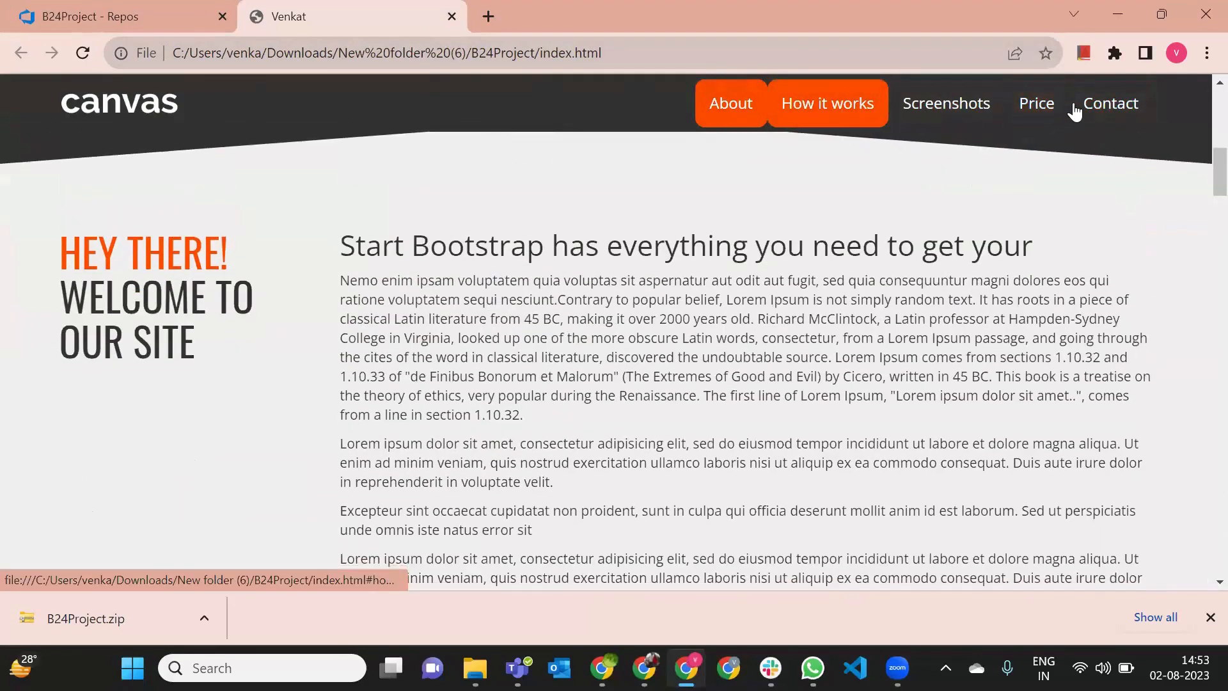
pyautogui.click(1087, 105)
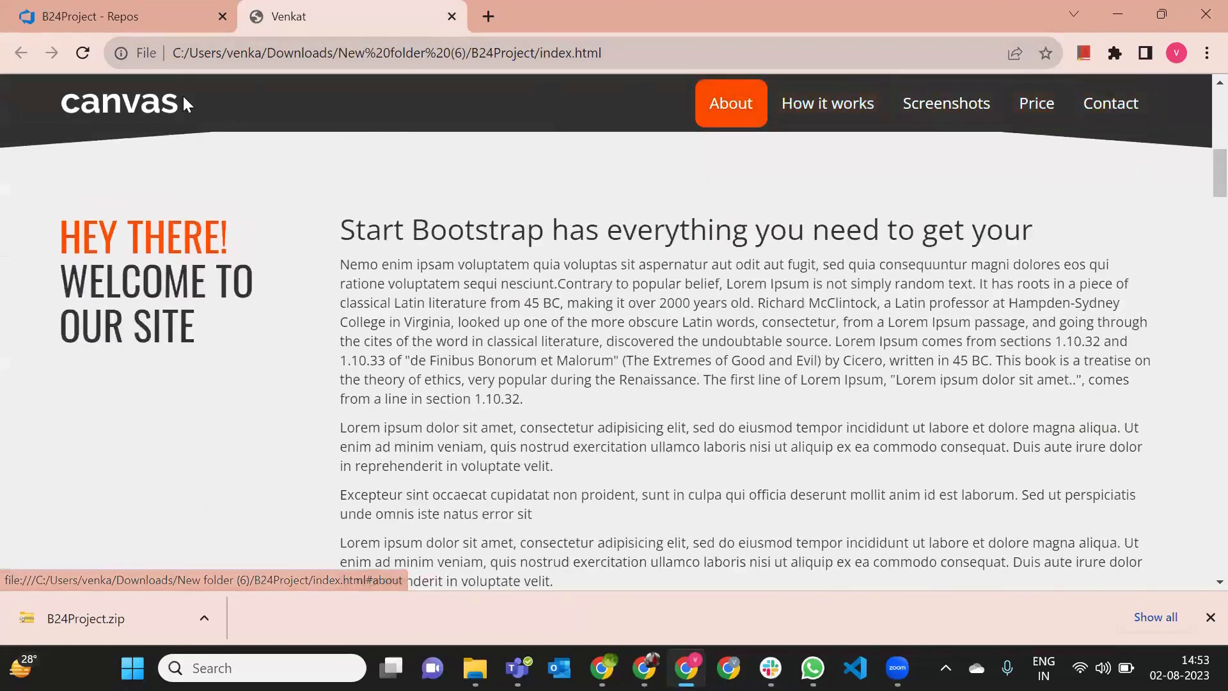
# Step: Switch to the Azure portal window, open the xyzcompany app service, and close the online shopping site
pyautogui.click(165, 9)
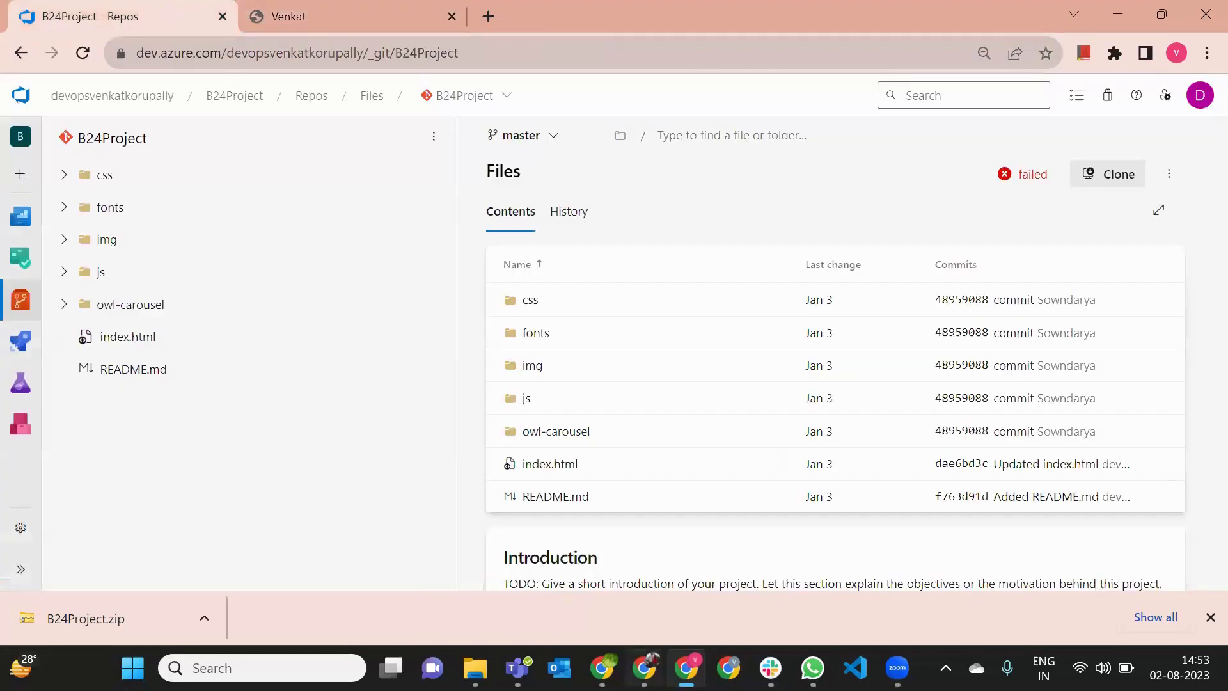
pyautogui.click(728, 668)
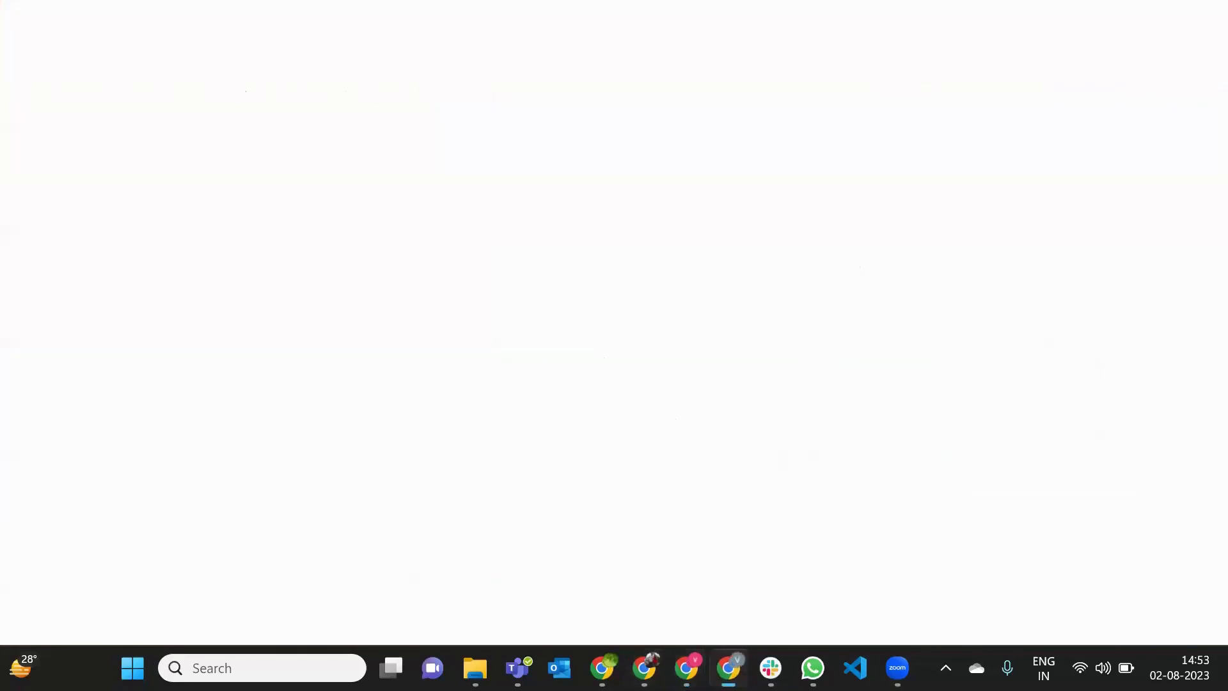
pyautogui.click(123, 521)
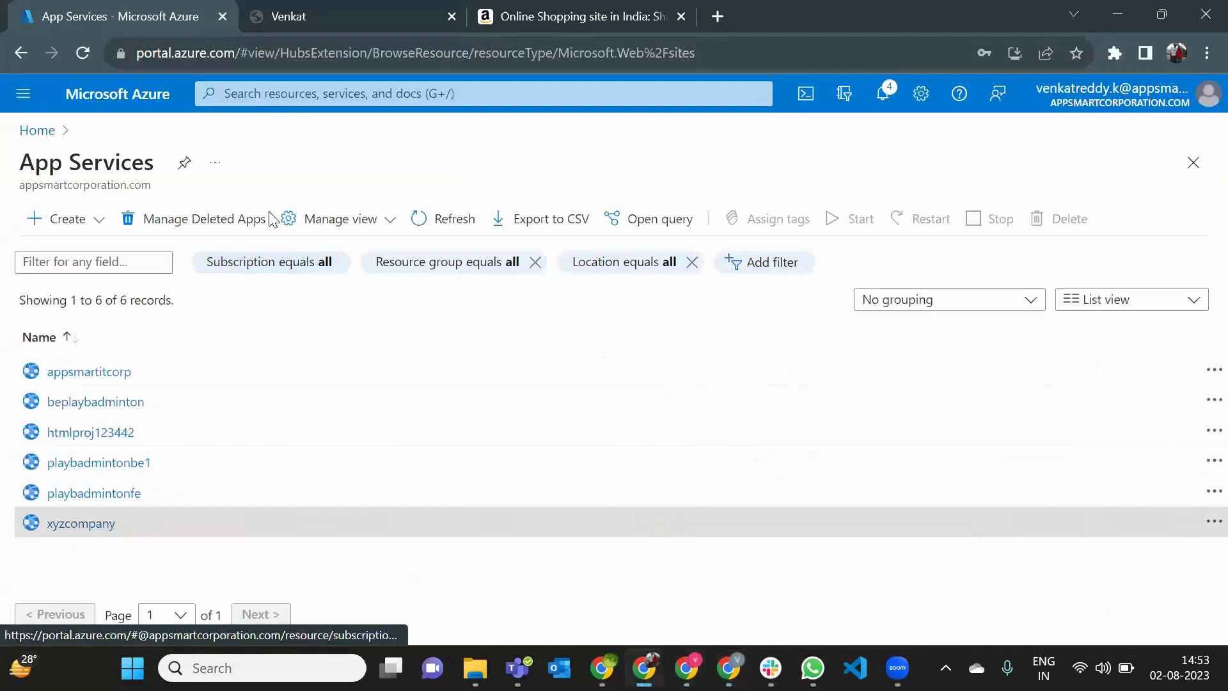
pyautogui.click(640, 16)
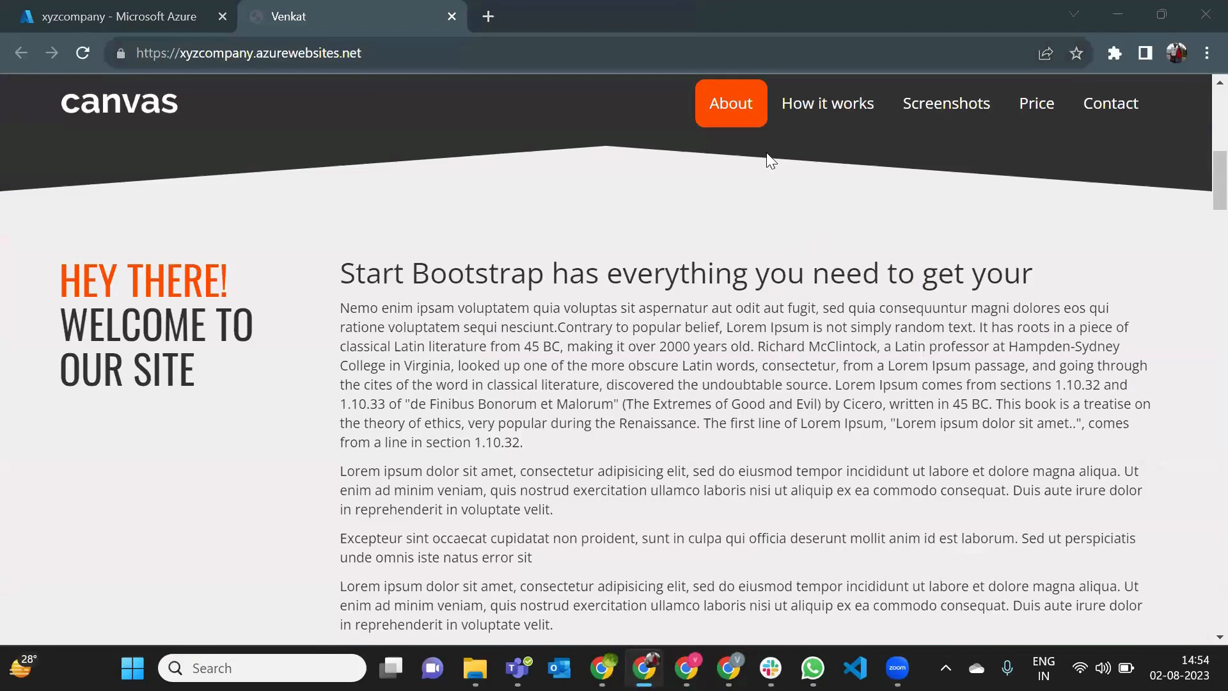
# Step: Highlight the deployed site's address xyzcompany.azurewebsites.net and close the site to return to the web app's overview
pyautogui.doubleClick(413, 51)
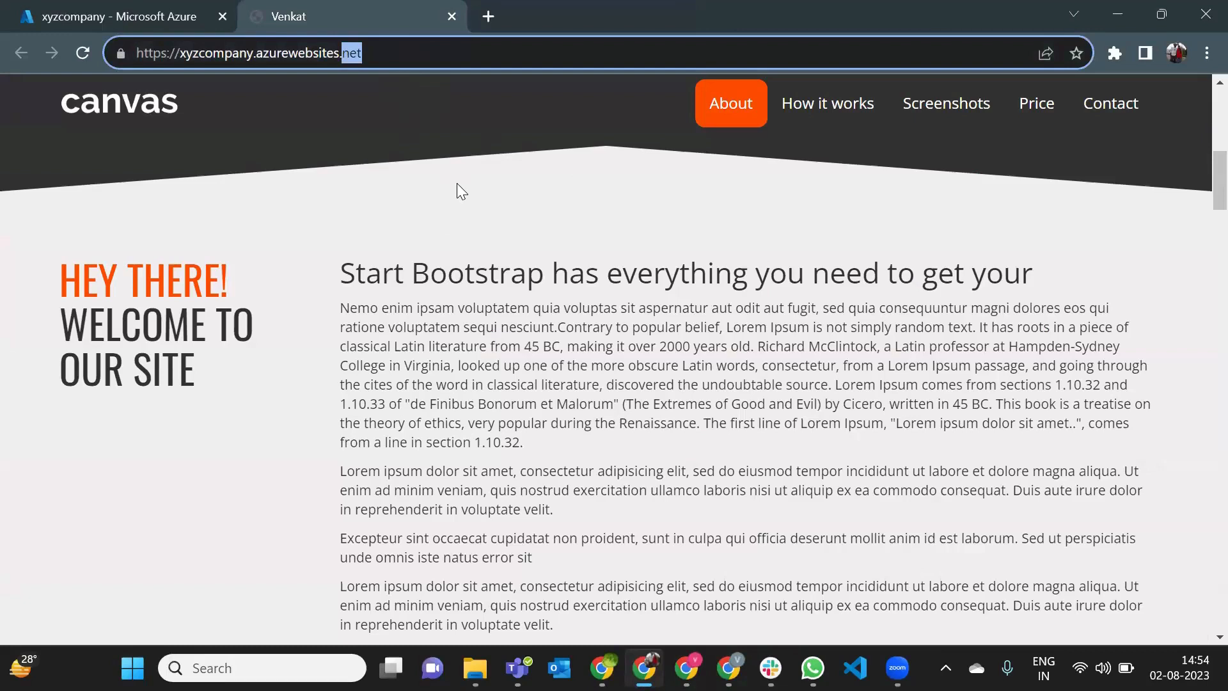
pyautogui.tripleClick(408, 58)
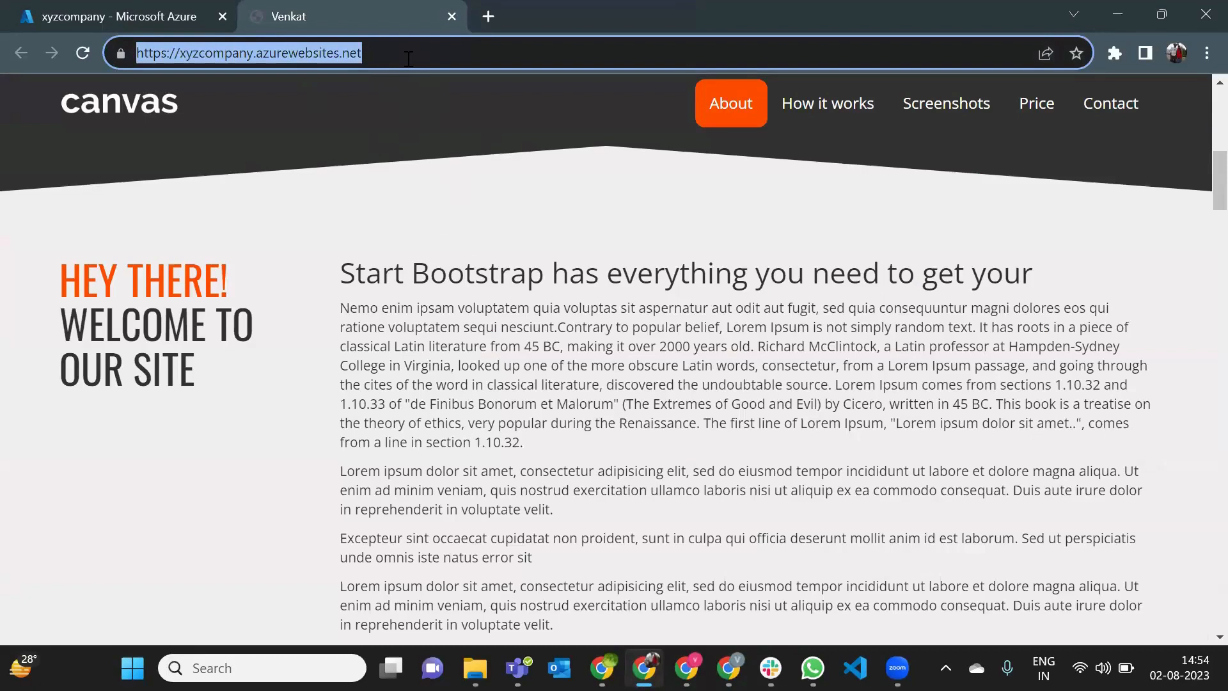
pyautogui.tripleClick(408, 58)
pyautogui.click(453, 16)
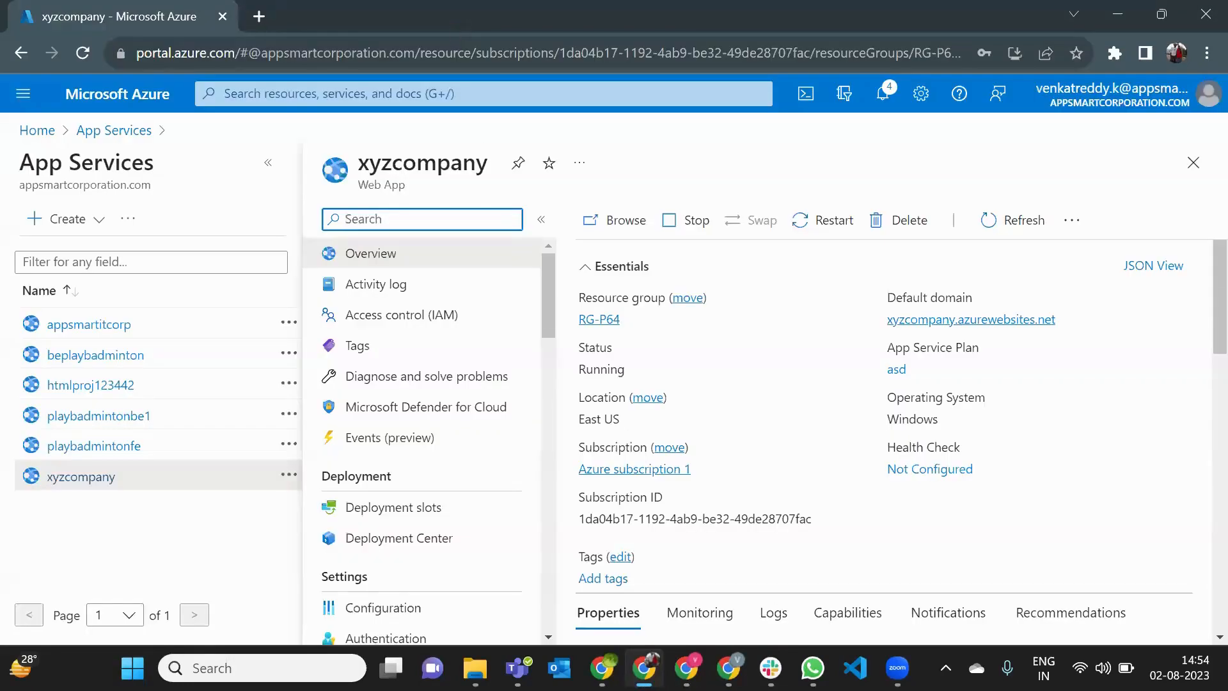
# Step: Switch to the Azure DevOps window, look at the B24Project work items, and return to the repository's files
pyautogui.moveTo(771, 668)
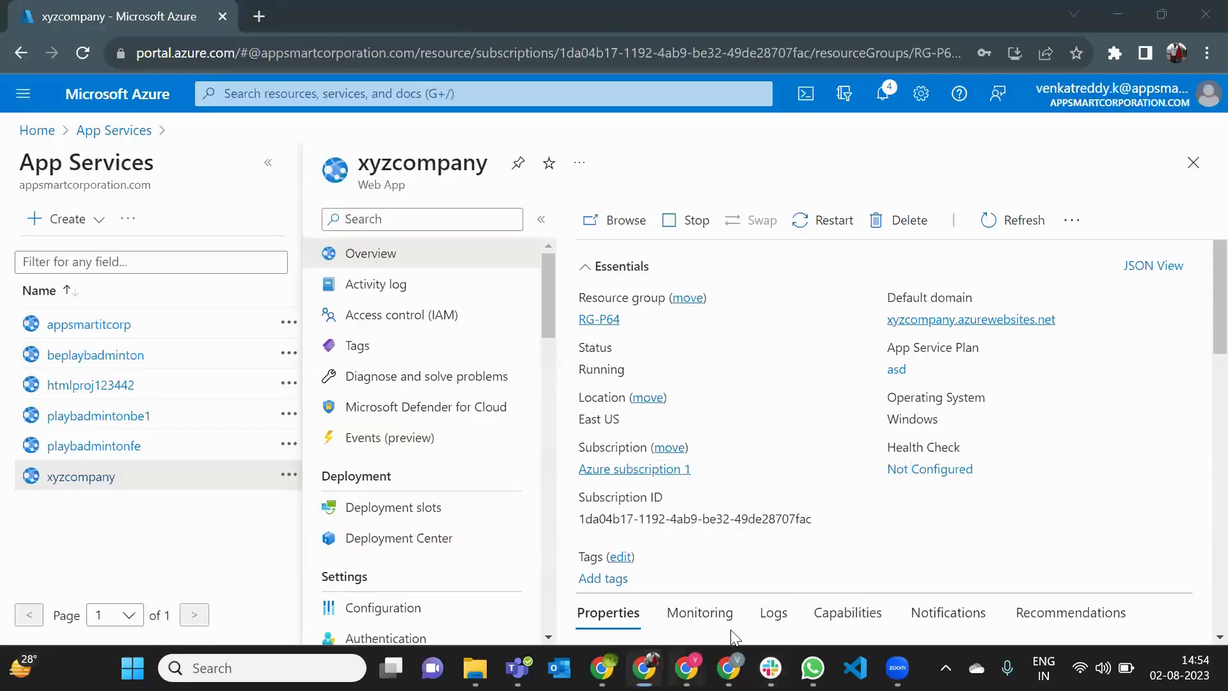
pyautogui.click(687, 668)
pyautogui.moveTo(22, 261)
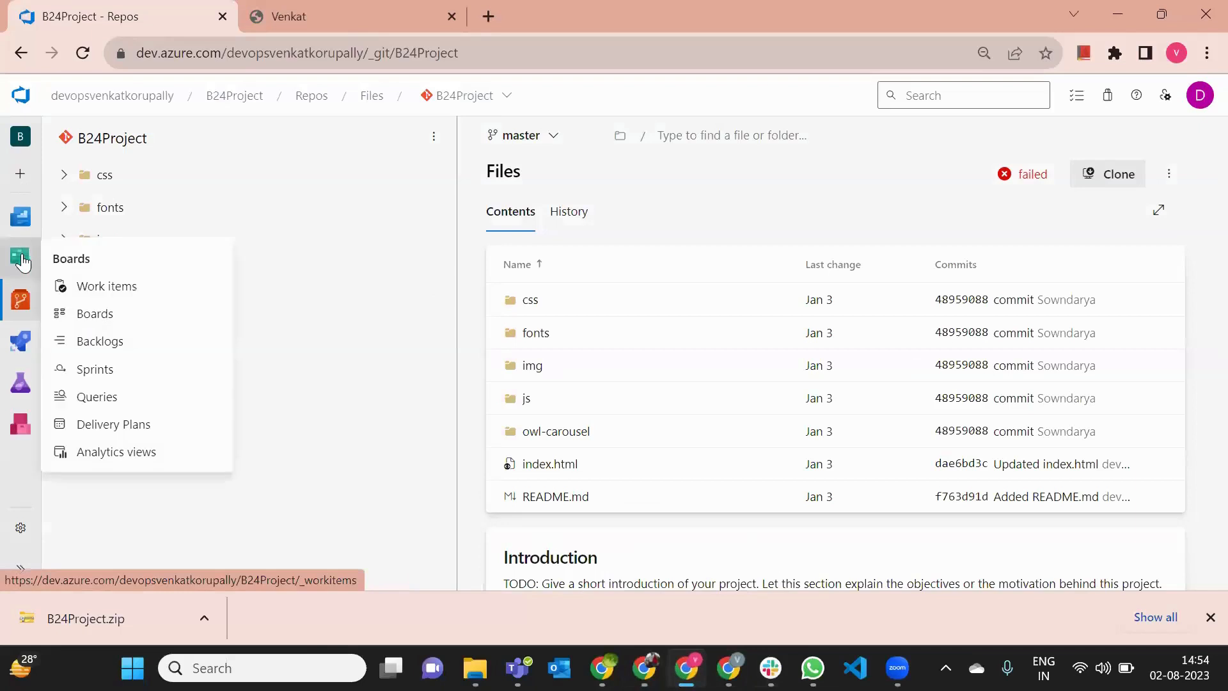
pyautogui.click(100, 289)
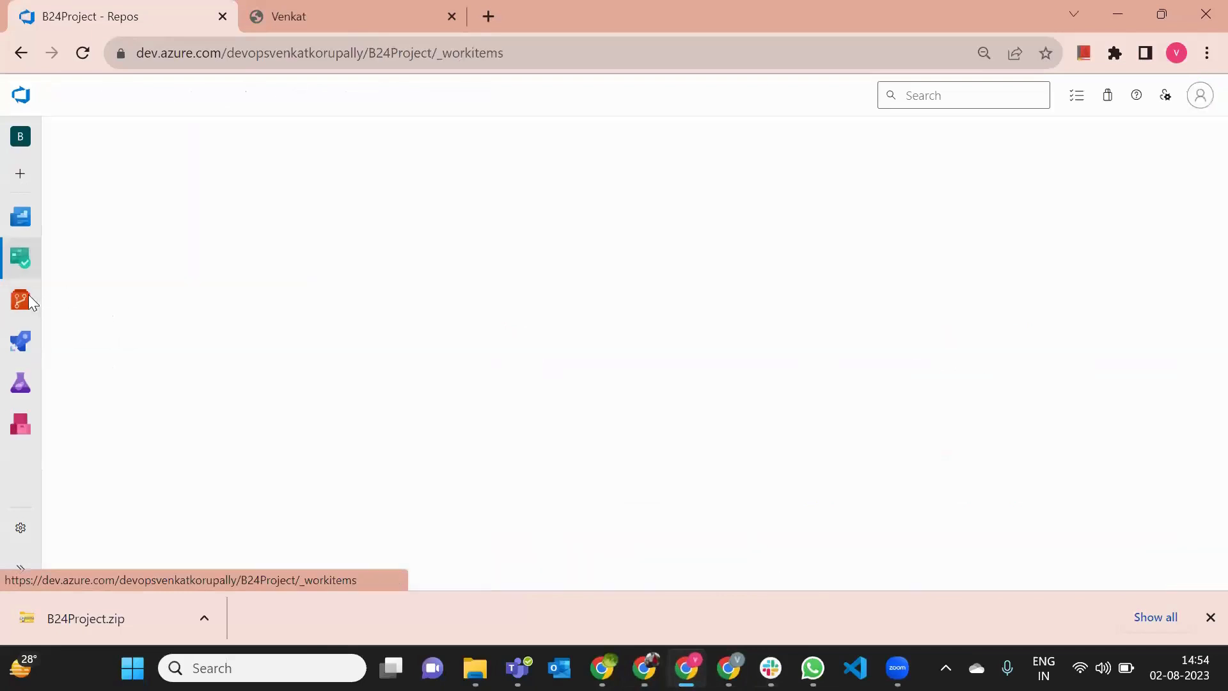
pyautogui.moveTo(25, 298)
pyautogui.click(91, 330)
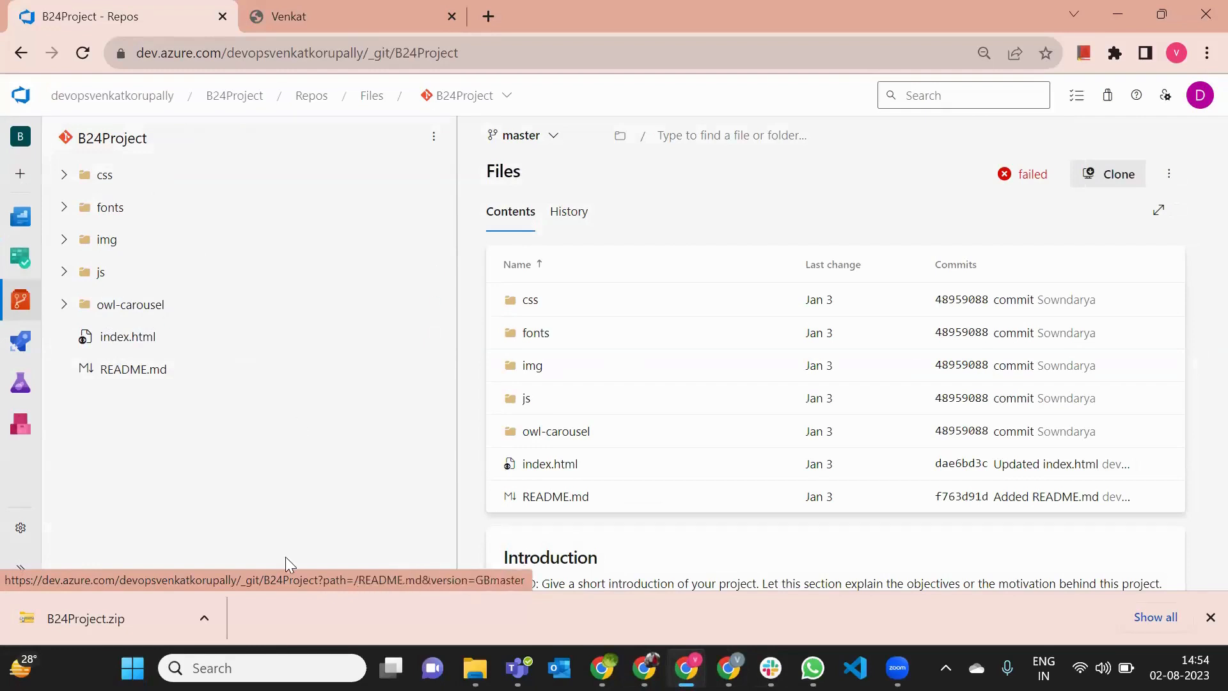
# Step: Switch to Paint with a blank canvas
pyautogui.click(275, 668)
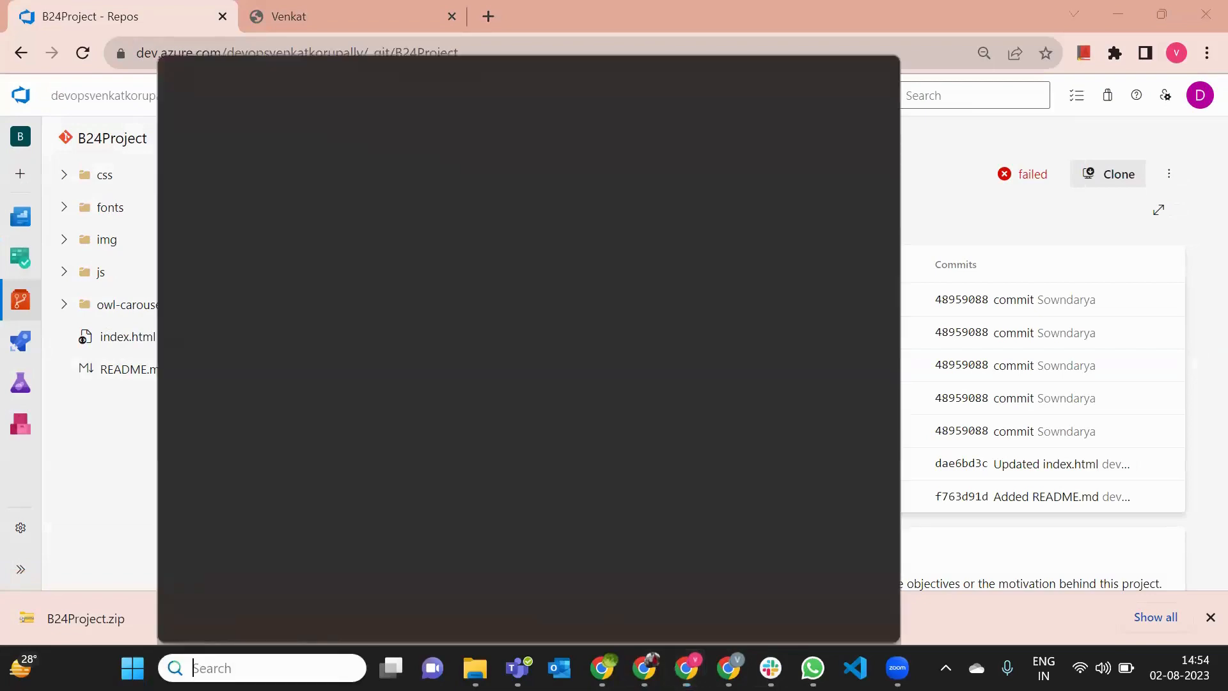
pyautogui.write('paint')
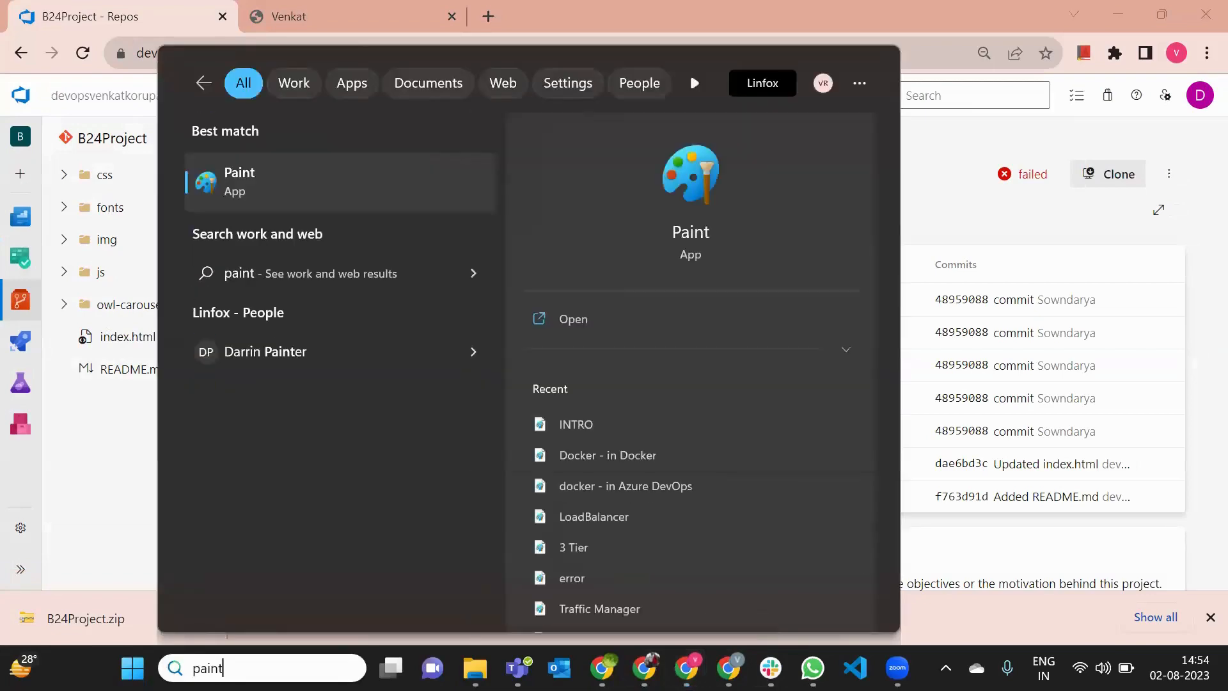
pyautogui.press('Return')
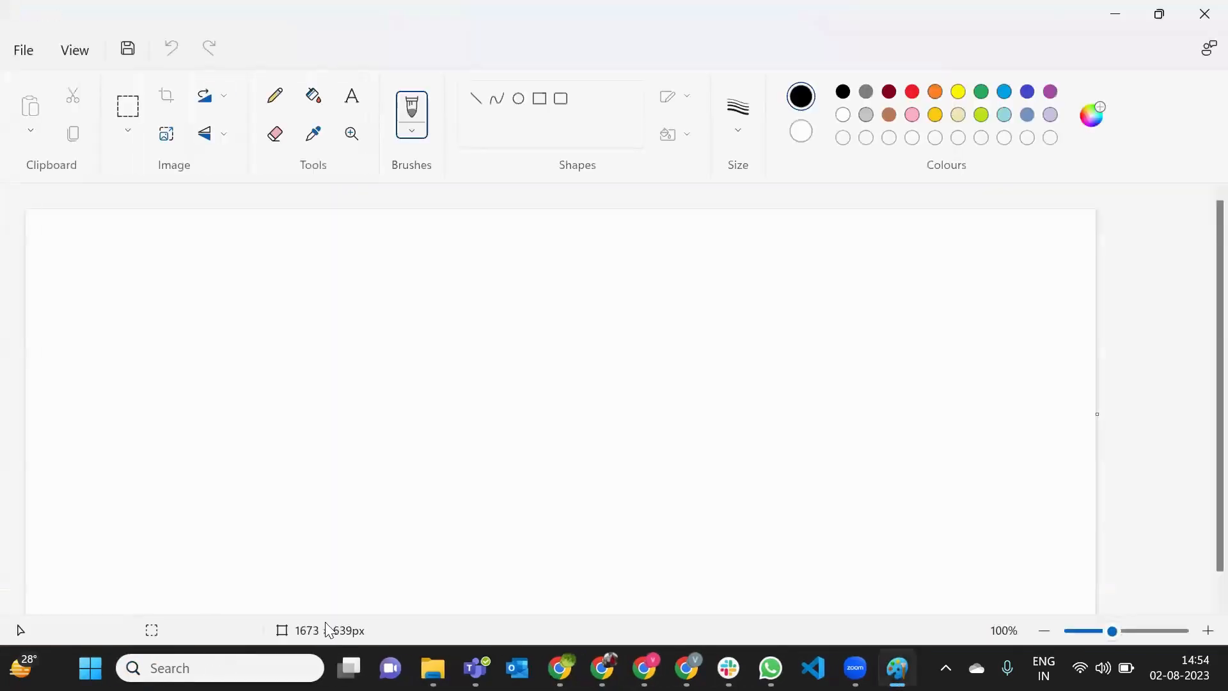
# Step: Add a text list on the canvas with the spaced lines "Git GUI", "GIT Commands", "SOurce contro" and "Team Explorer"
pyautogui.click(353, 313)
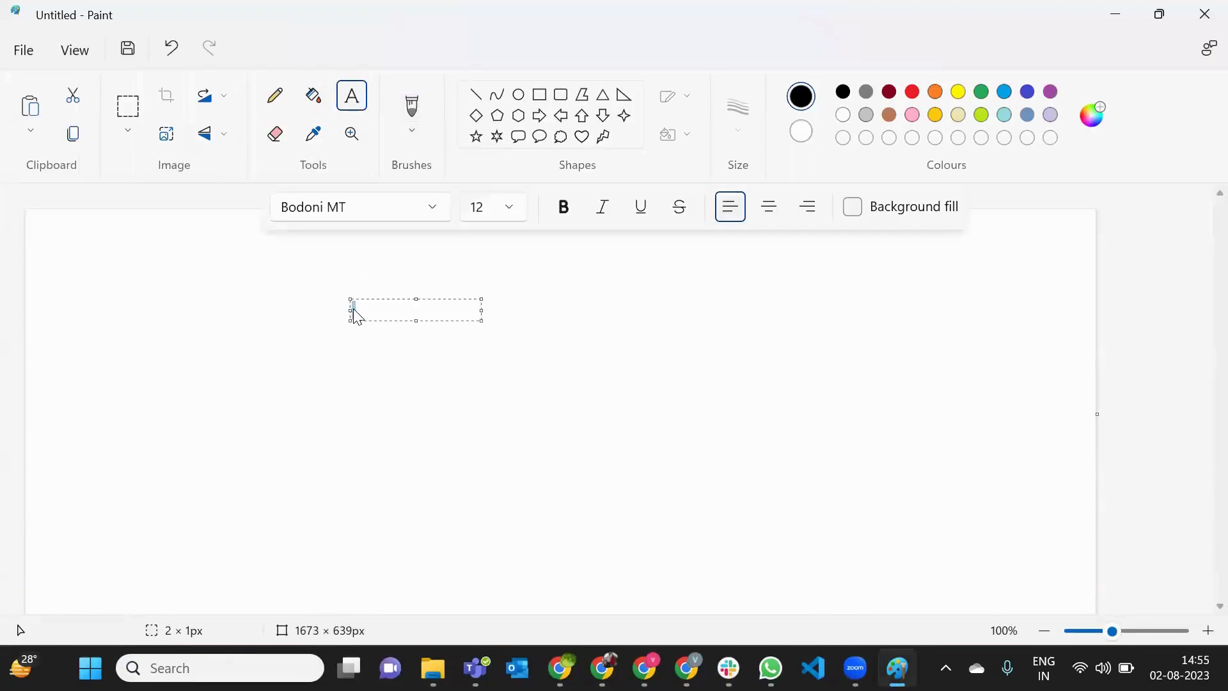
pyautogui.write('Git TUI')
pyautogui.press('BackSpace')
pyautogui.press('BackSpace')
pyautogui.press('BackSpace')
pyautogui.write('GUI')
pyautogui.press('Return')
pyautogui.press('Return')
pyautogui.write('GIT ')
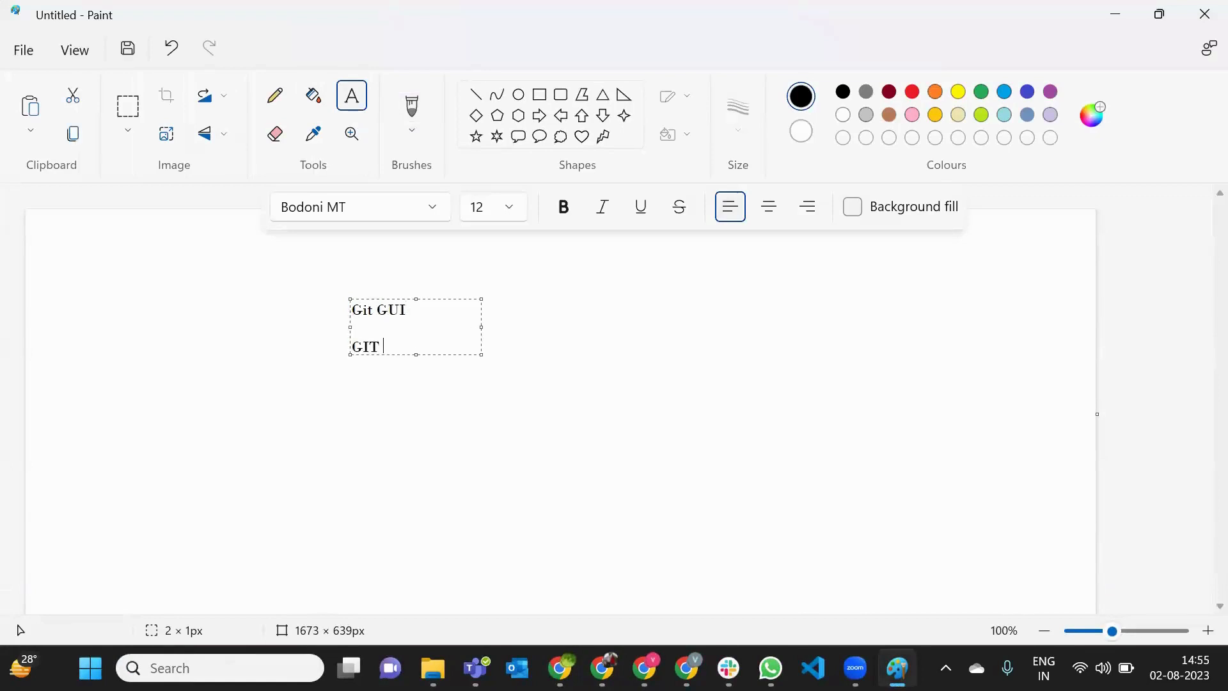
pyautogui.write('Commands')
pyautogui.press('Return')
pyautogui.write('SOurce cont')
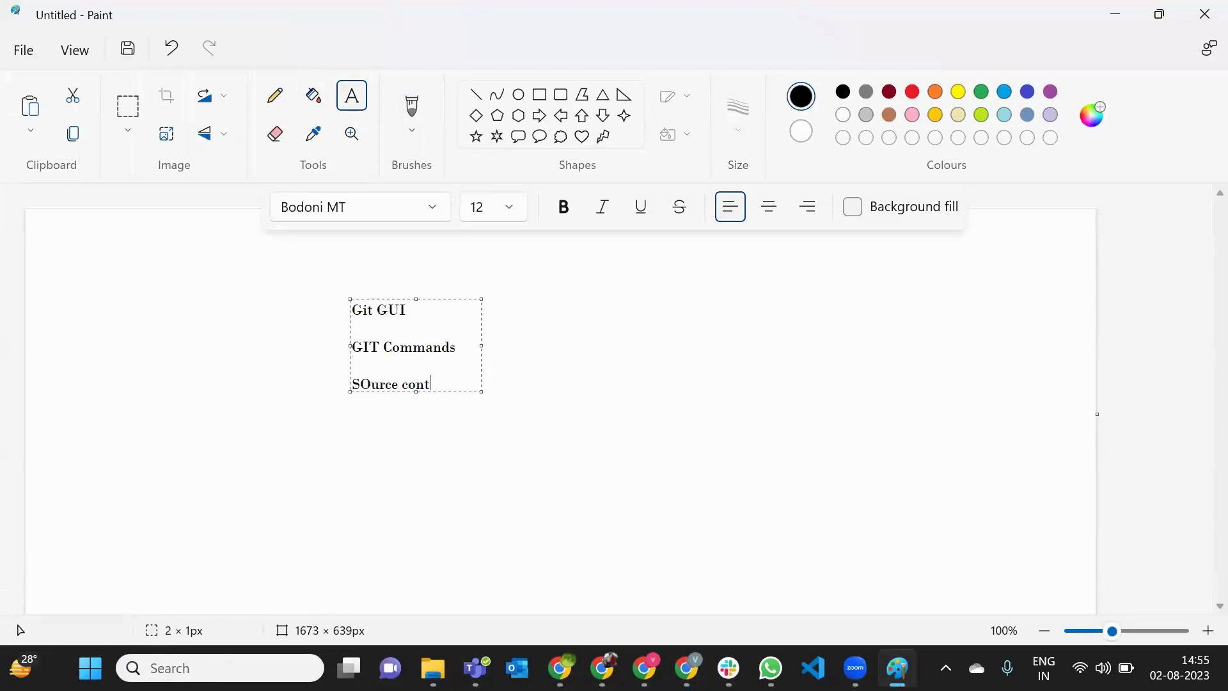
pyautogui.write('ro')
pyautogui.press('Return')
pyautogui.write('Team Explorer')
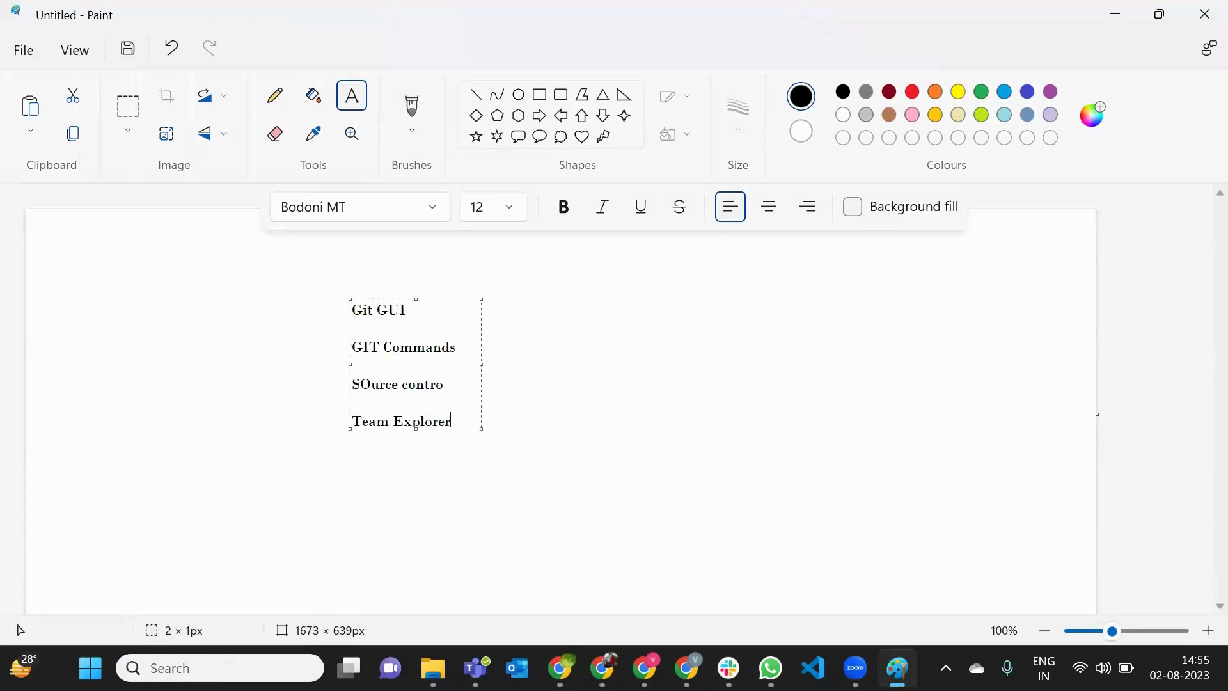
pyautogui.click(539, 318)
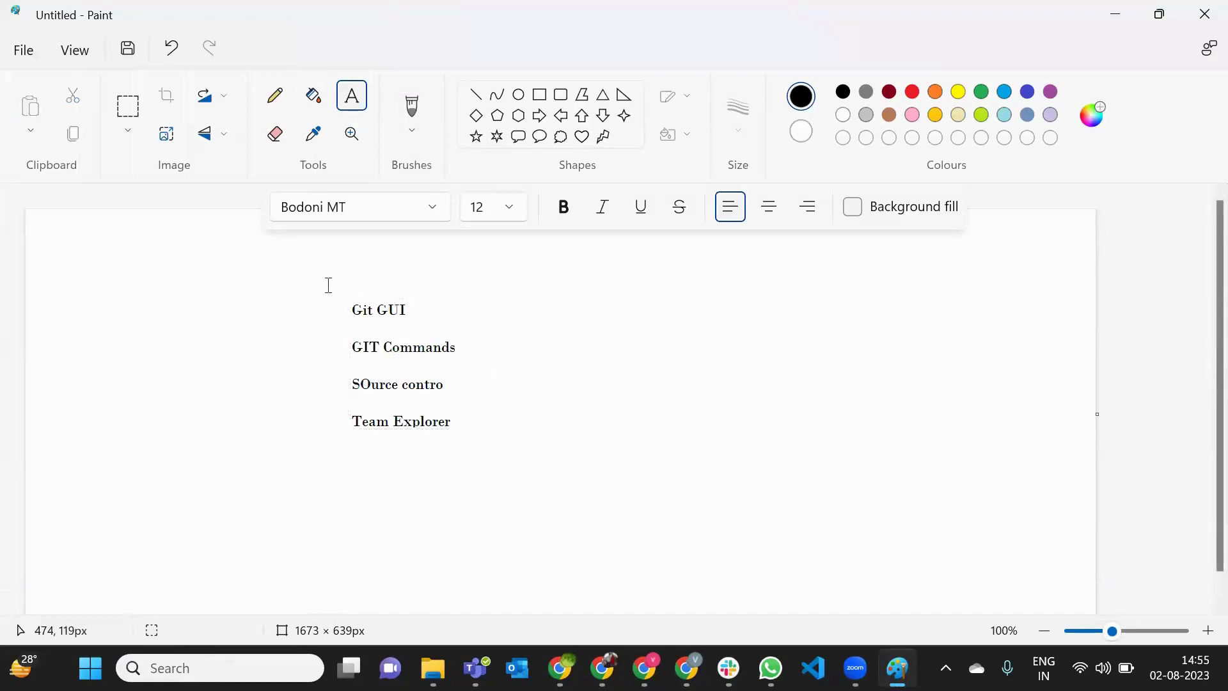
# Step: Frame the list with temporary empty text boxes to point it out, briefly viewing the B24Project repository in the browser in between
pyautogui.moveTo(329, 286); pyautogui.dragTo(526, 443)
pyautogui.click(612, 434)
pyautogui.moveTo(325, 273); pyautogui.dragTo(489, 443)
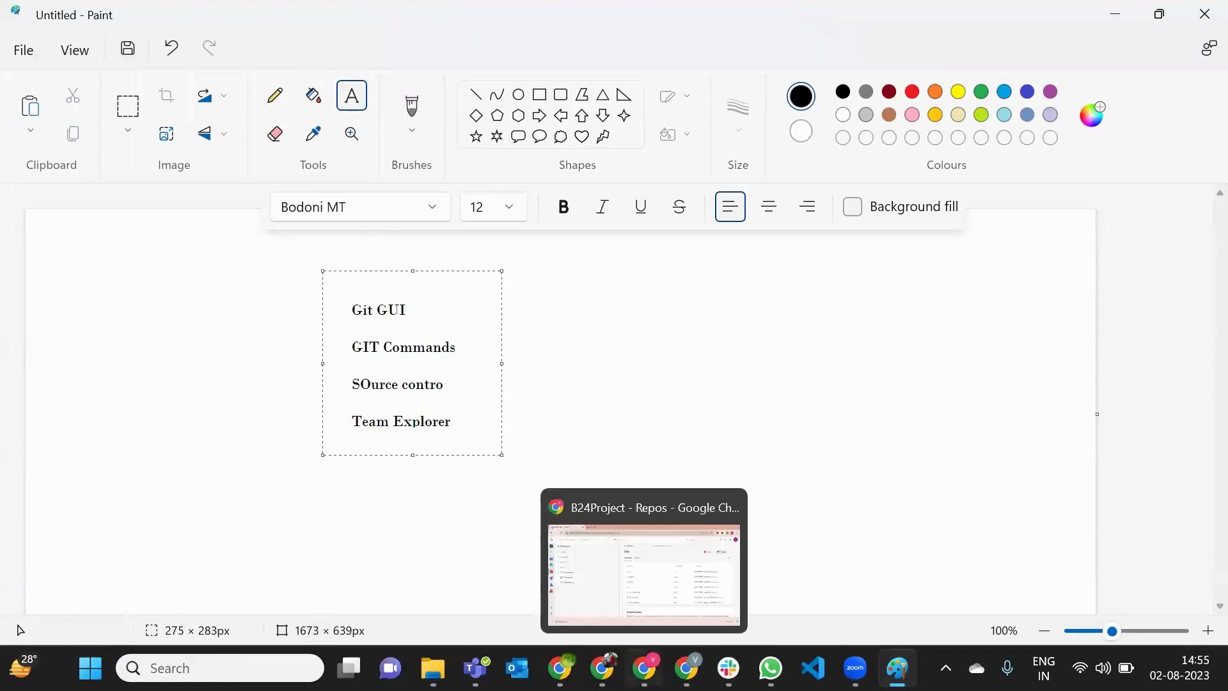
pyautogui.click(644, 668)
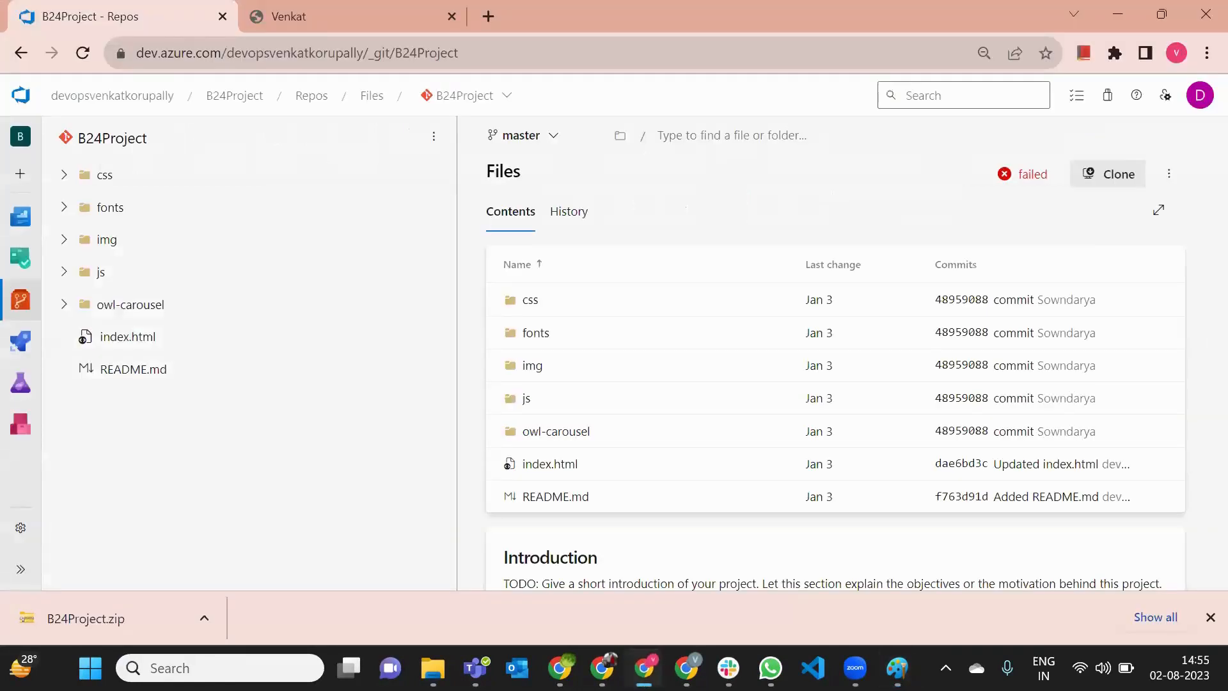
pyautogui.hotkey('alt', 'Tab')
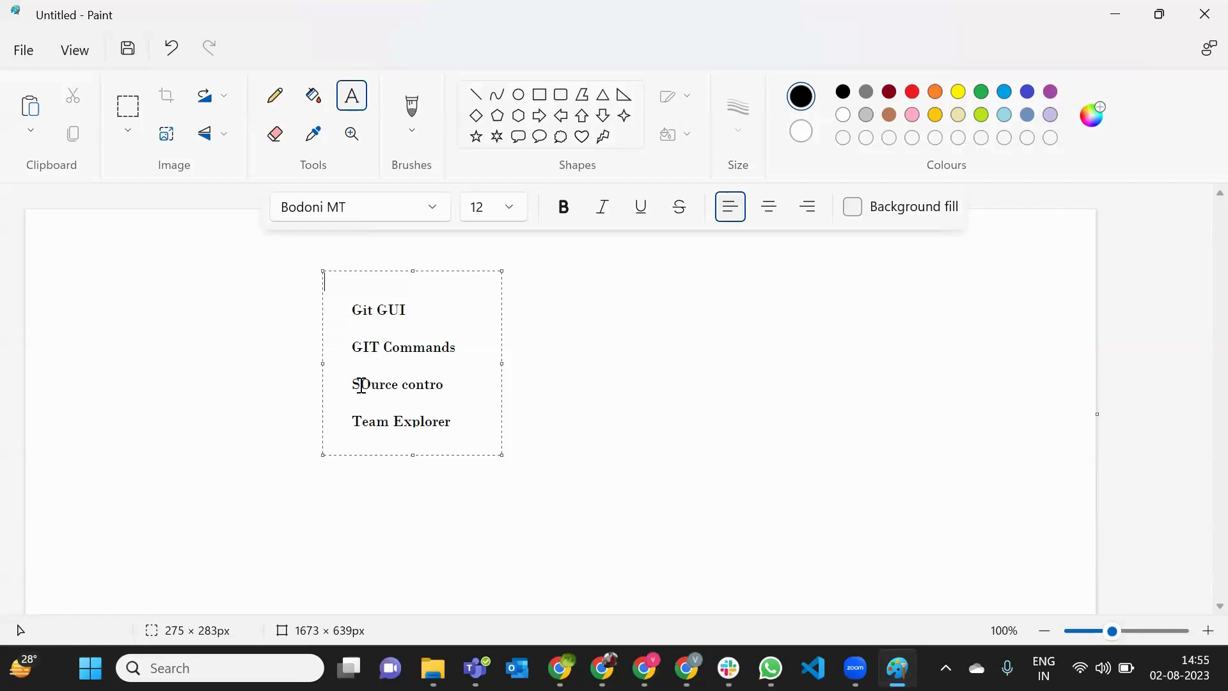
pyautogui.click(579, 394)
pyautogui.moveTo(331, 279); pyautogui.dragTo(551, 441)
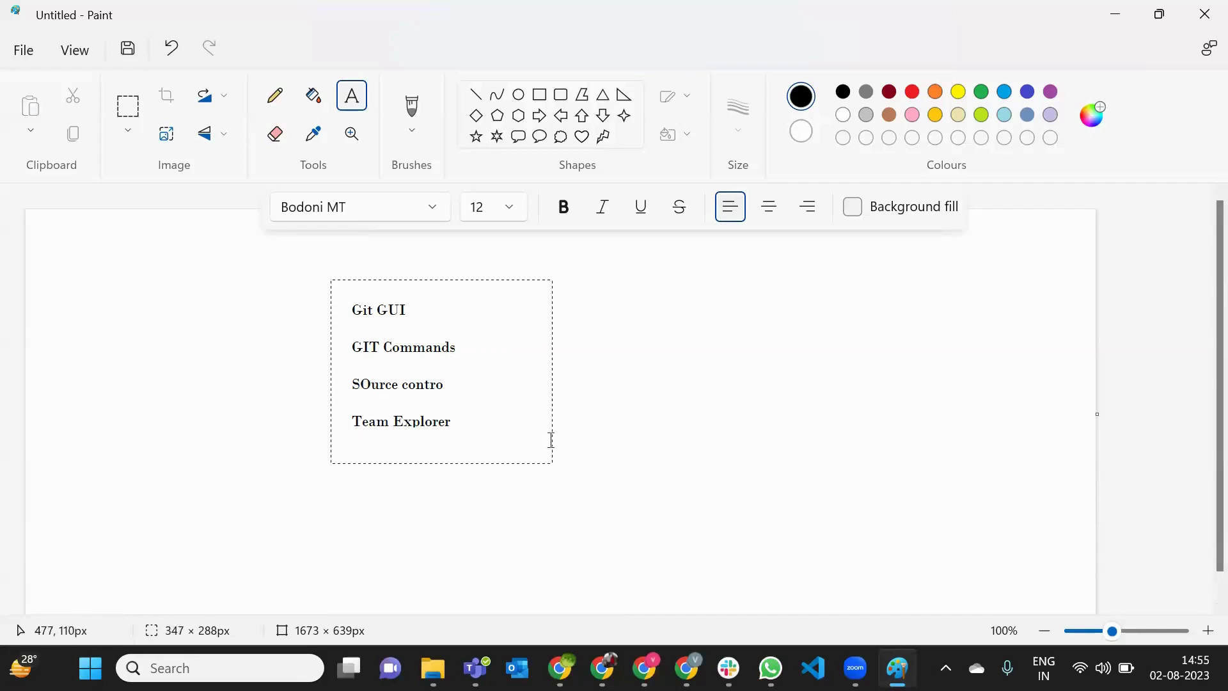
pyautogui.click(683, 428)
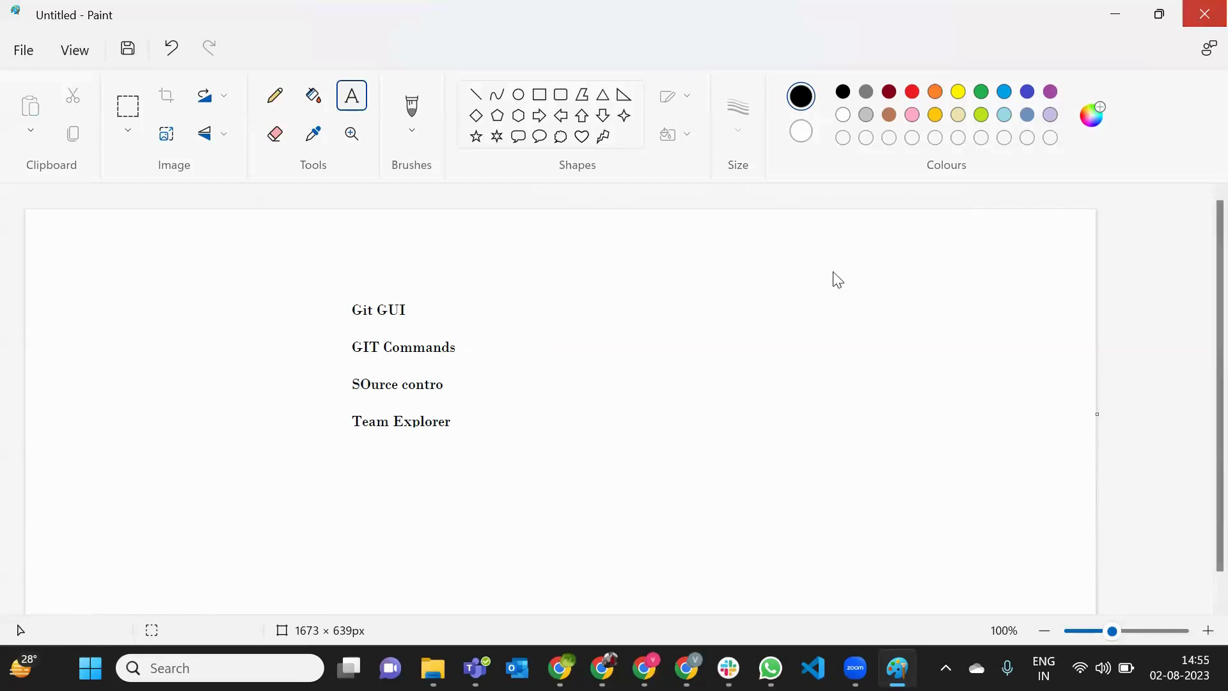
# Step: Close Paint without saving the drawing, return to the B24Project repository in Azure DevOps and dismiss the downloads bar
pyautogui.hotkey('alt', 'F4')
pyautogui.click(611, 377)
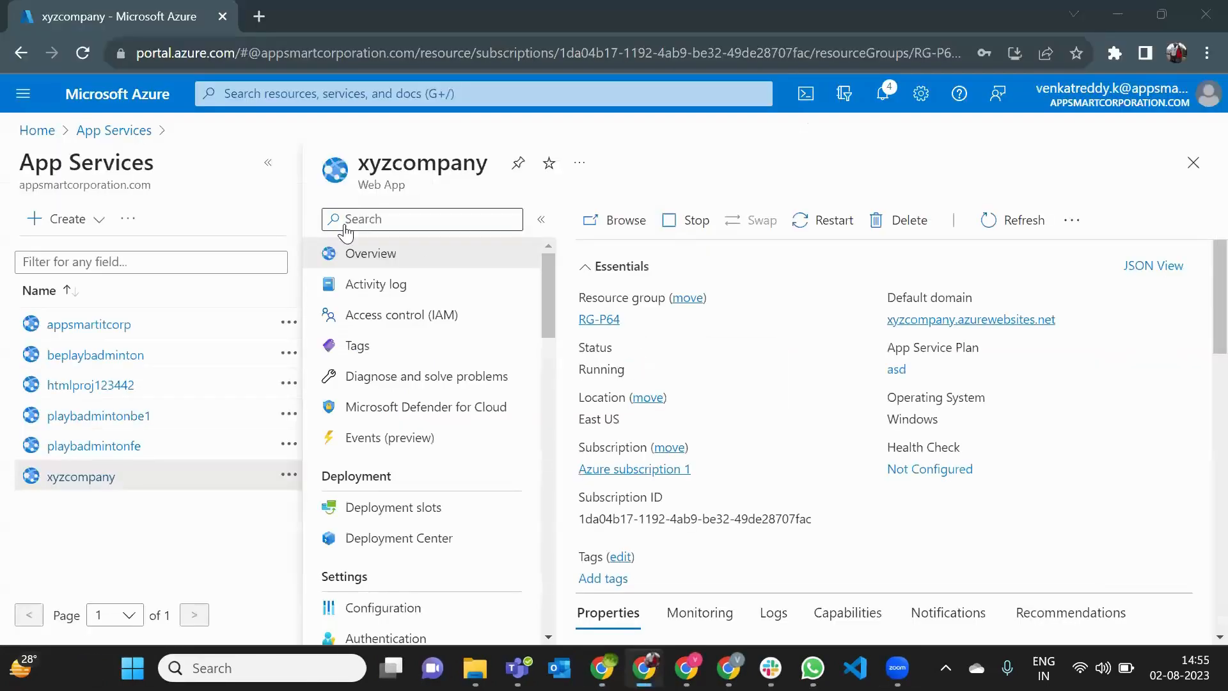
pyautogui.hotkey('alt', 'Tab')
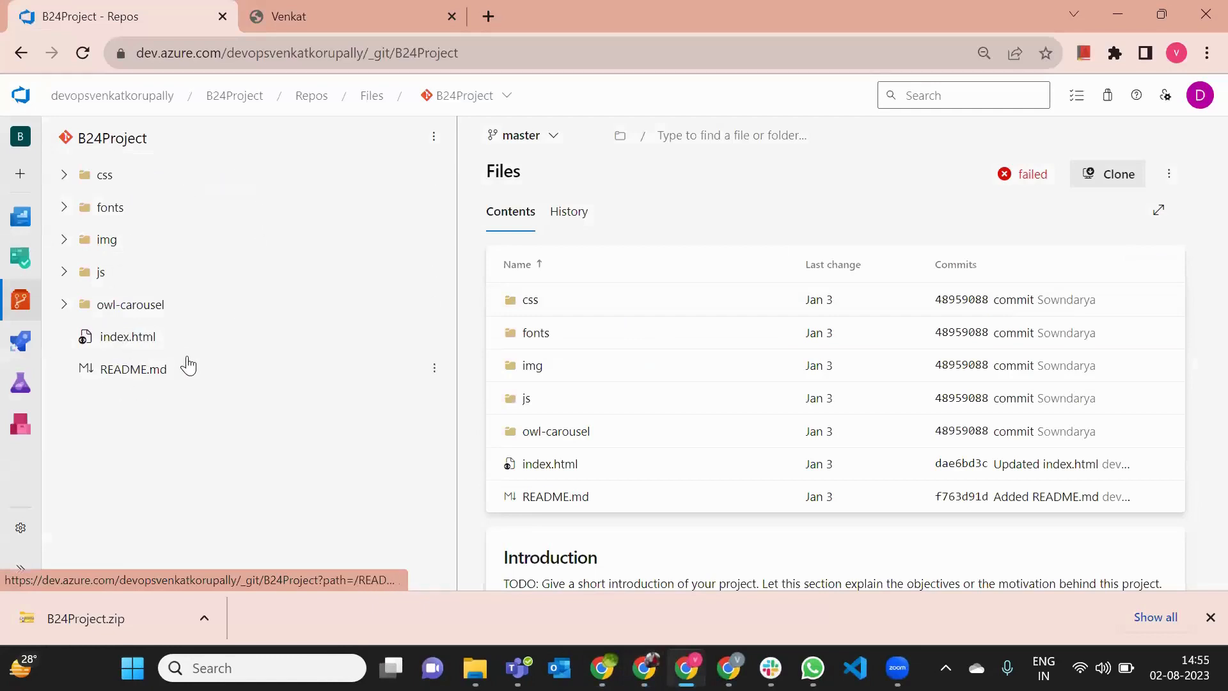
pyautogui.click(1209, 618)
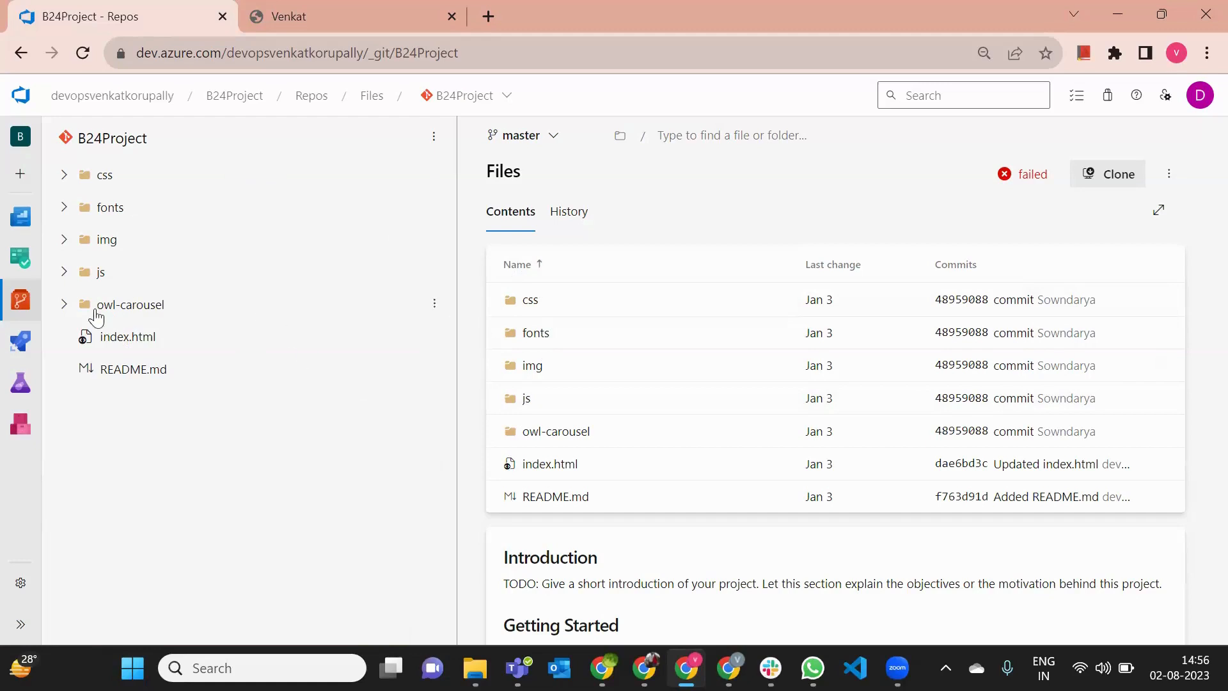
# Step: Open run #313 of the B24Project-CI (4) pipeline and examine the Agent job 1 log
pyautogui.moveTo(22, 349)
pyautogui.click(95, 372)
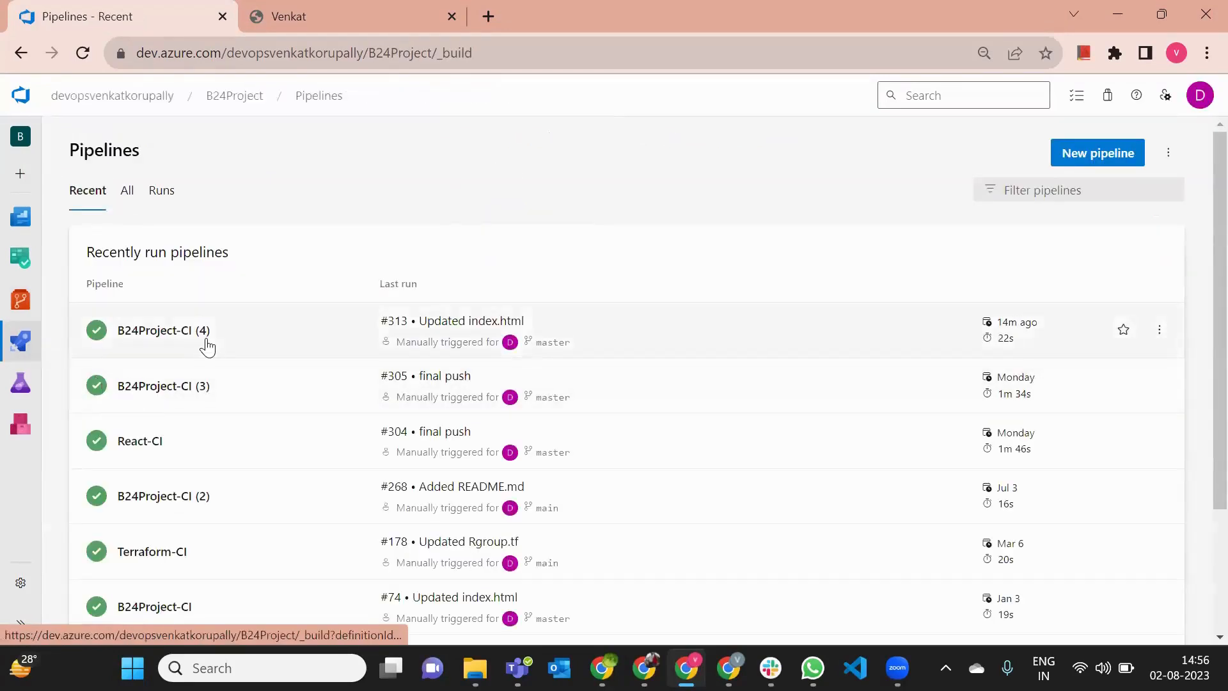
pyautogui.click(207, 347)
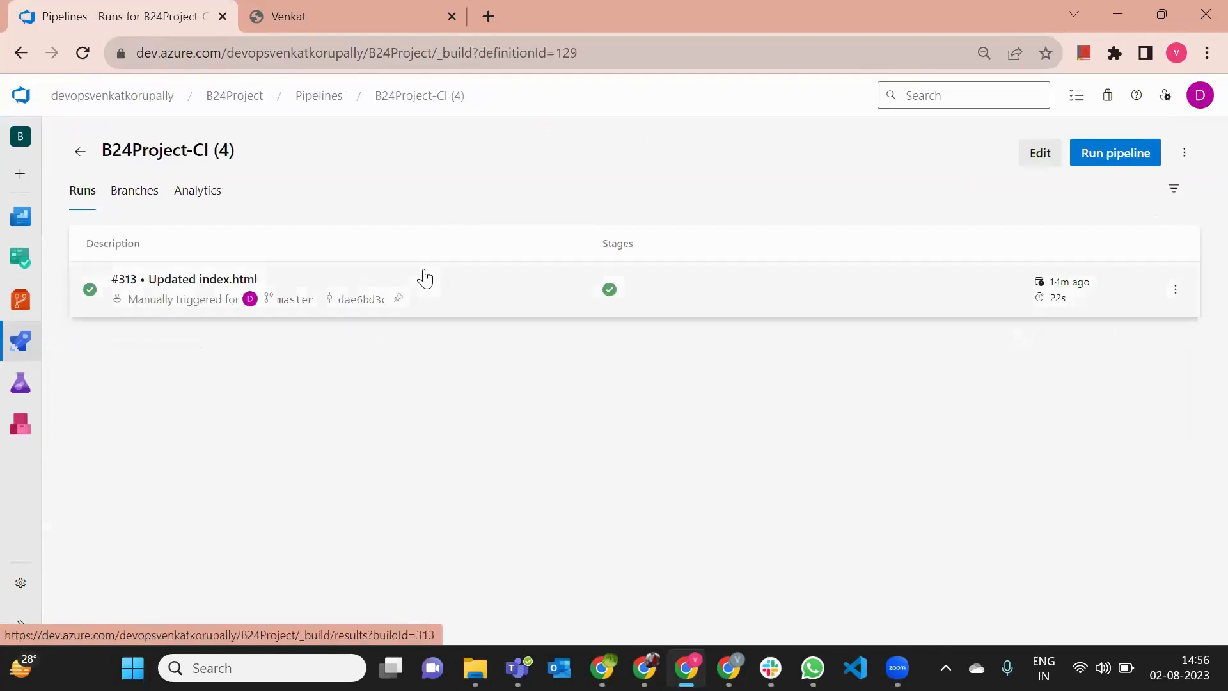
pyautogui.click(422, 278)
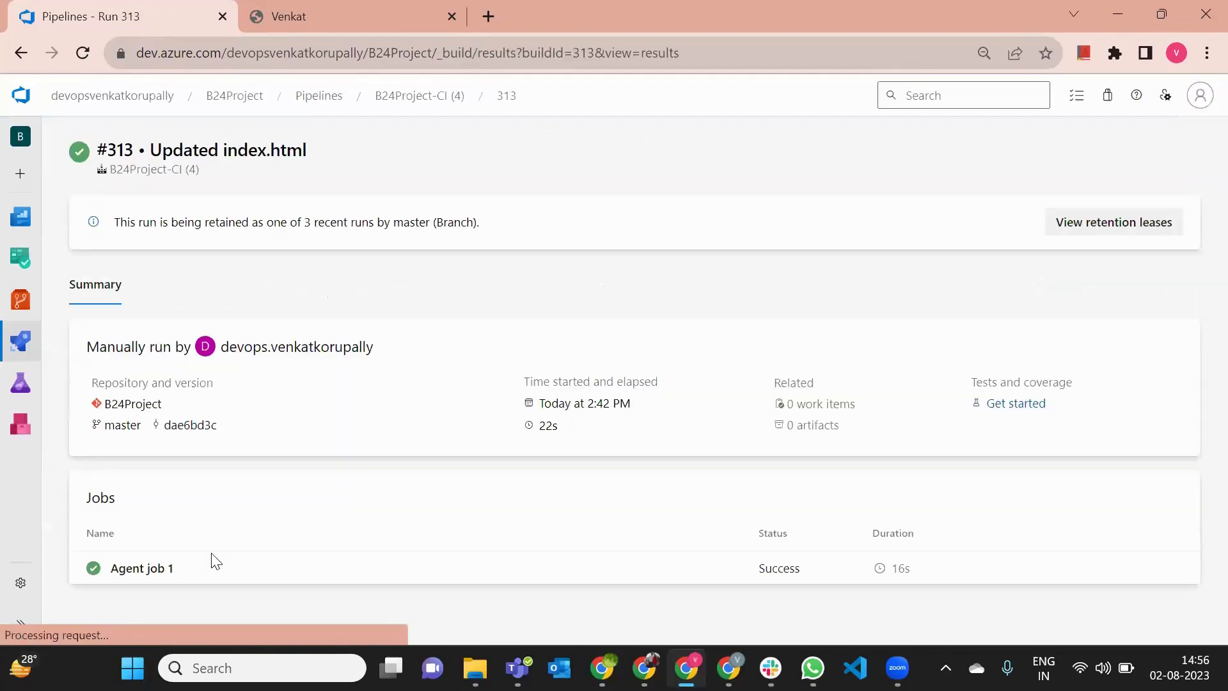
pyautogui.click(217, 578)
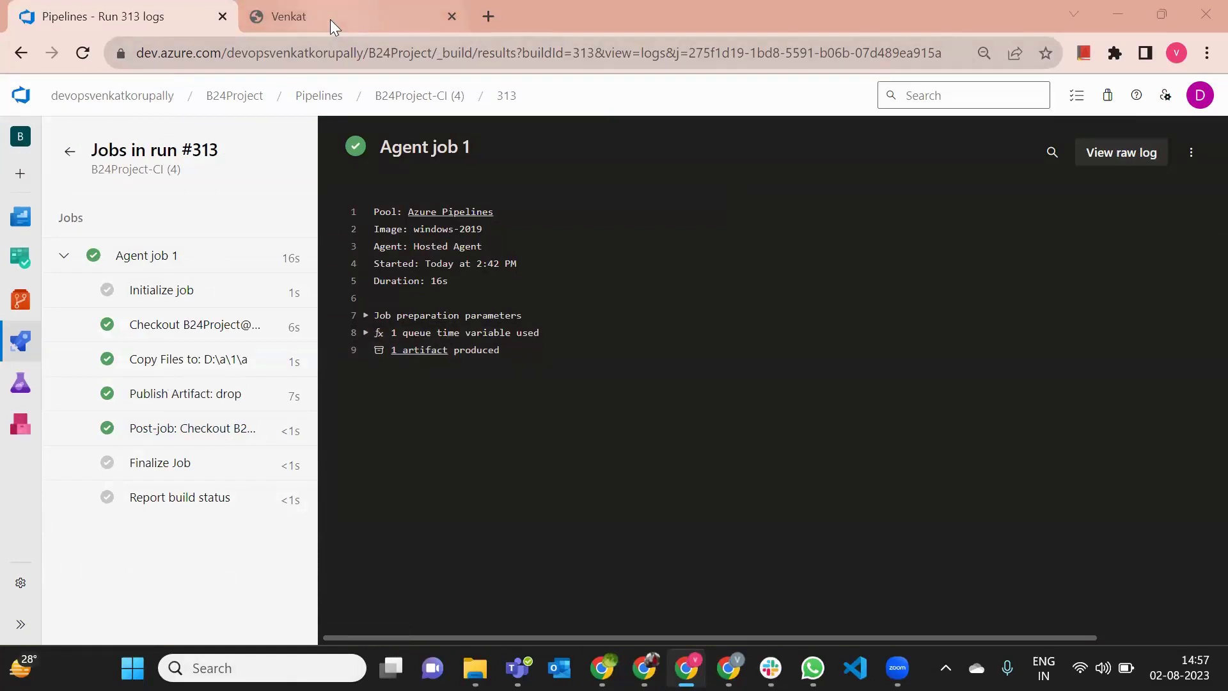
# Step: Close the local site preview page and open the htmlproj1-cd release pipeline for editing
pyautogui.click(377, 19)
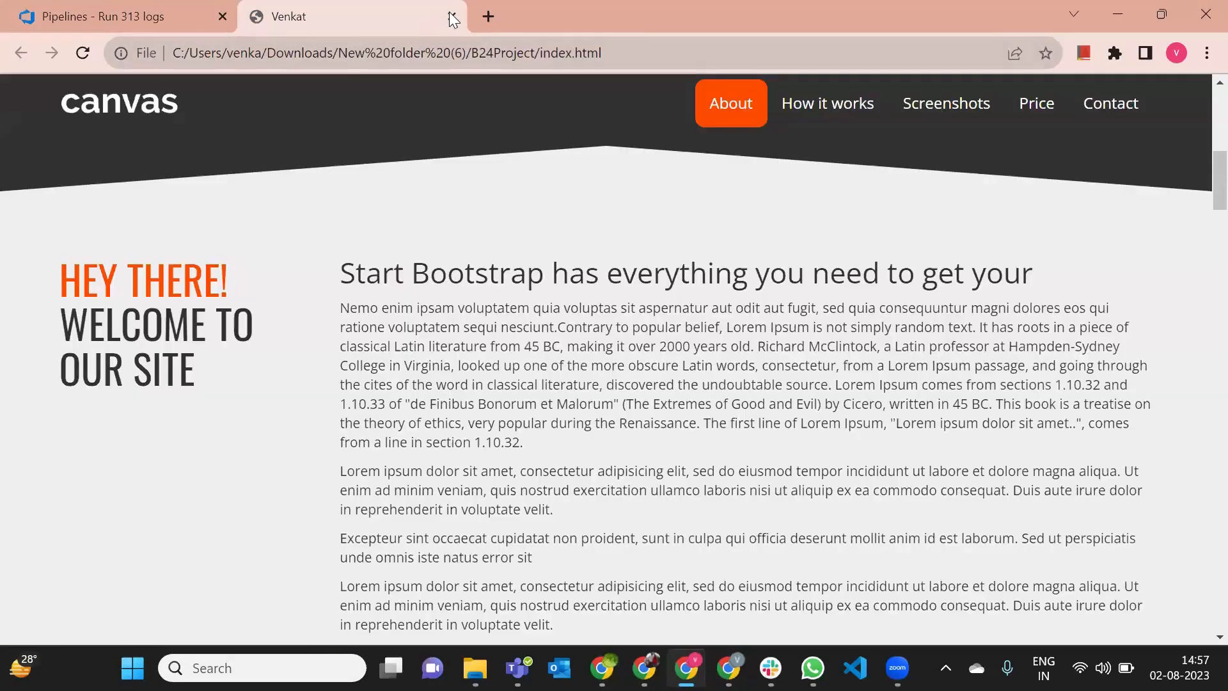
pyautogui.hotkey('ctrl', 'w')
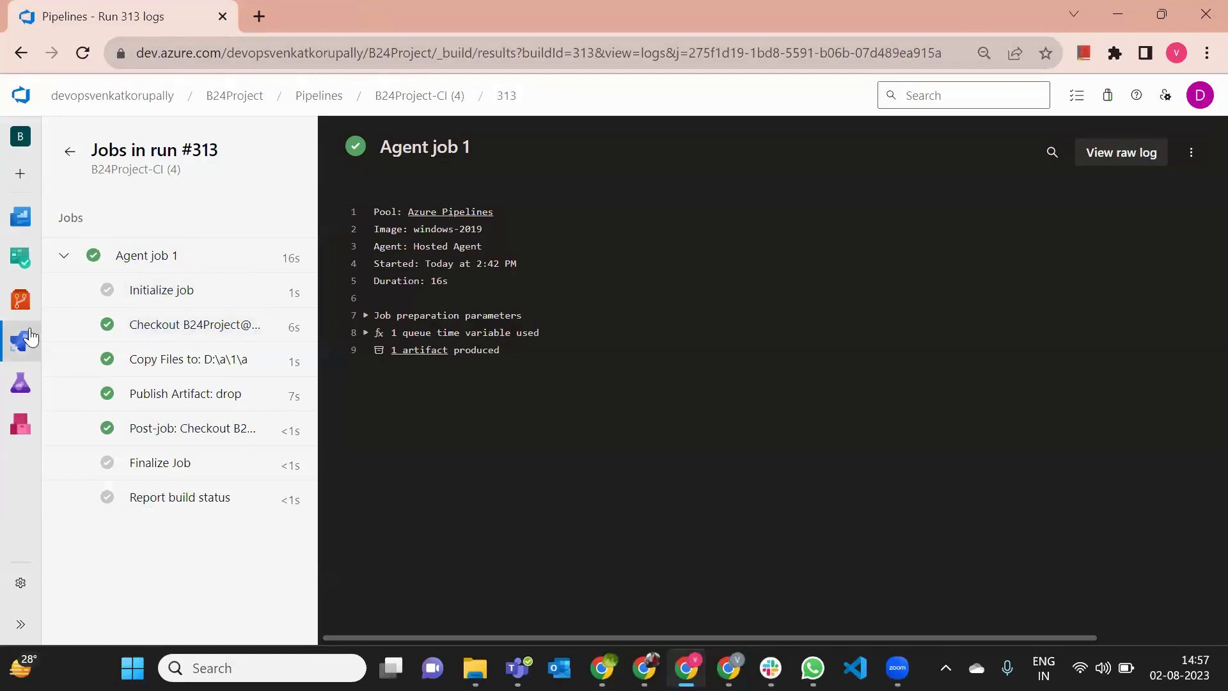
pyautogui.moveTo(23, 339)
pyautogui.click(105, 428)
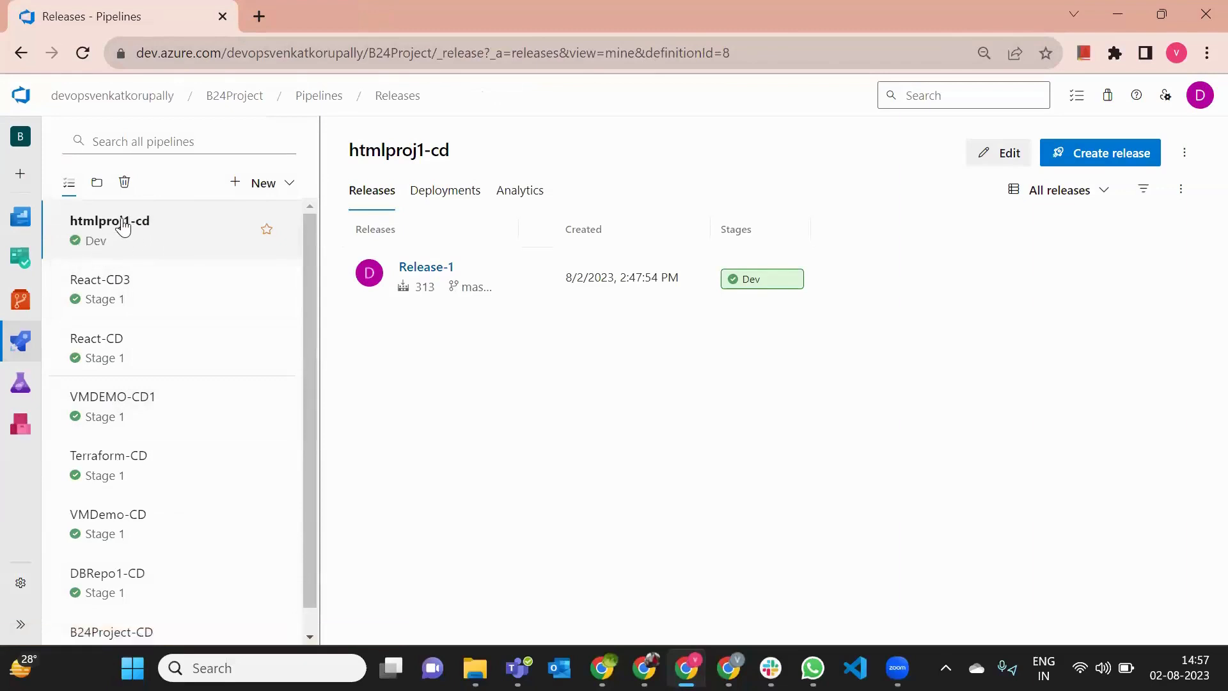
pyautogui.click(1003, 156)
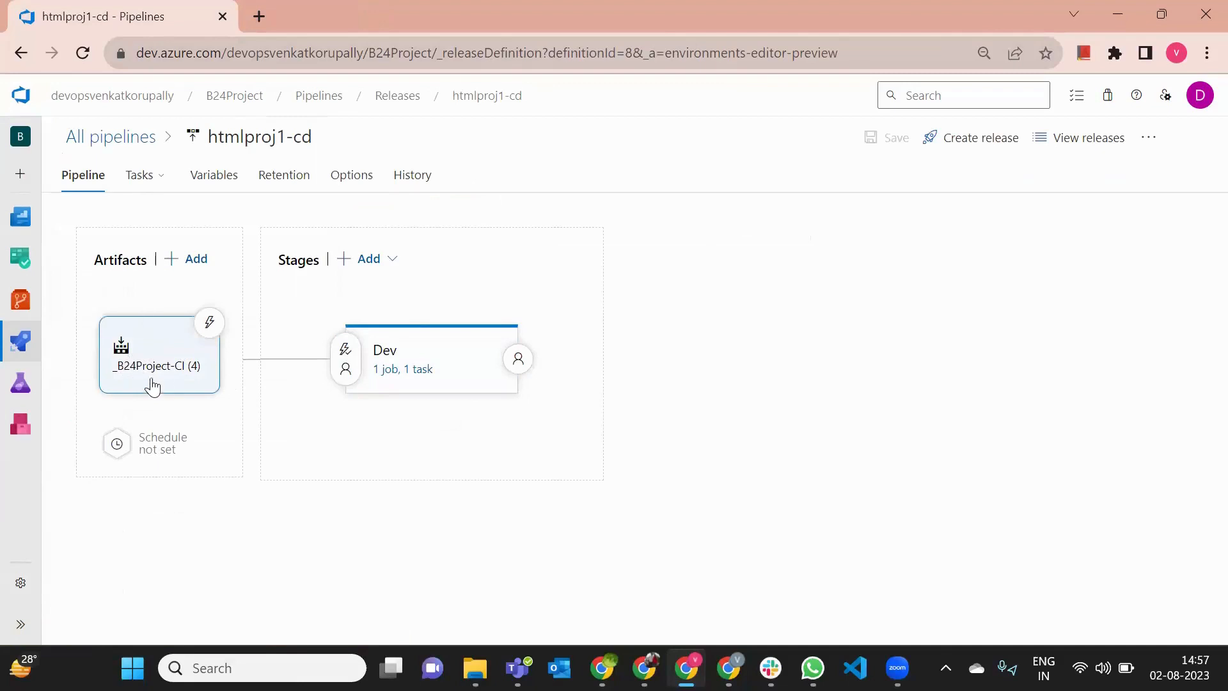
# Step: Examine the Azure App Service deploy task in the Dev stage, including its App Service name setting
pyautogui.click(381, 370)
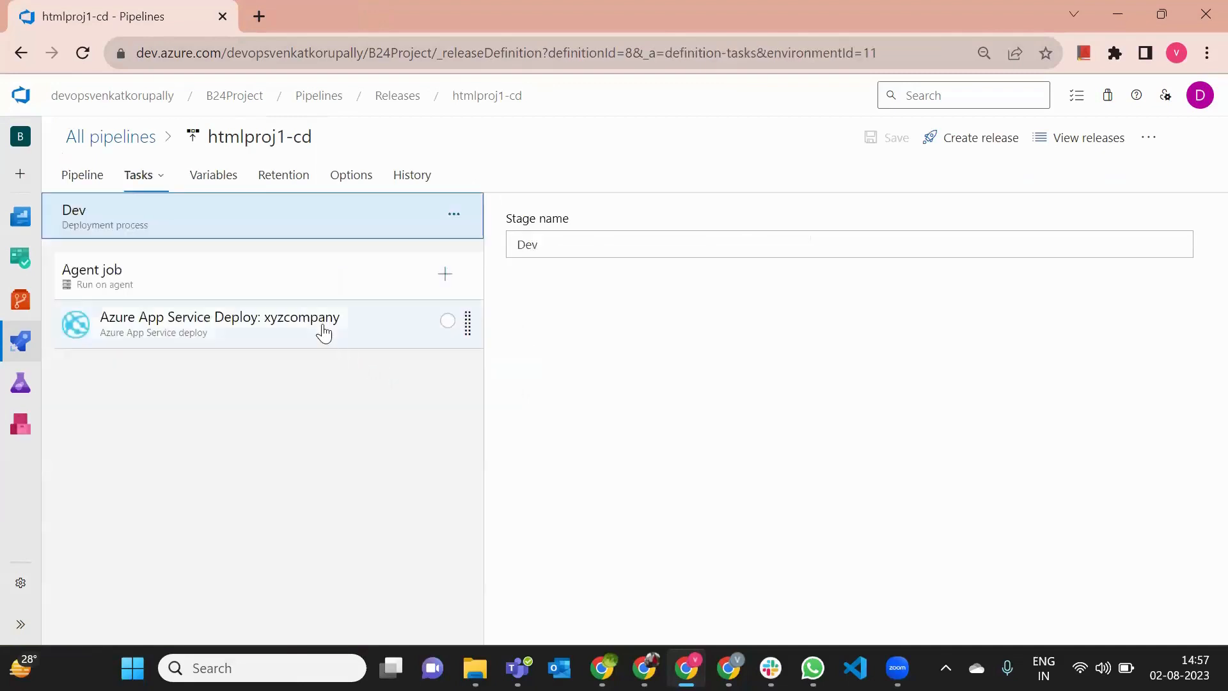
pyautogui.click(321, 332)
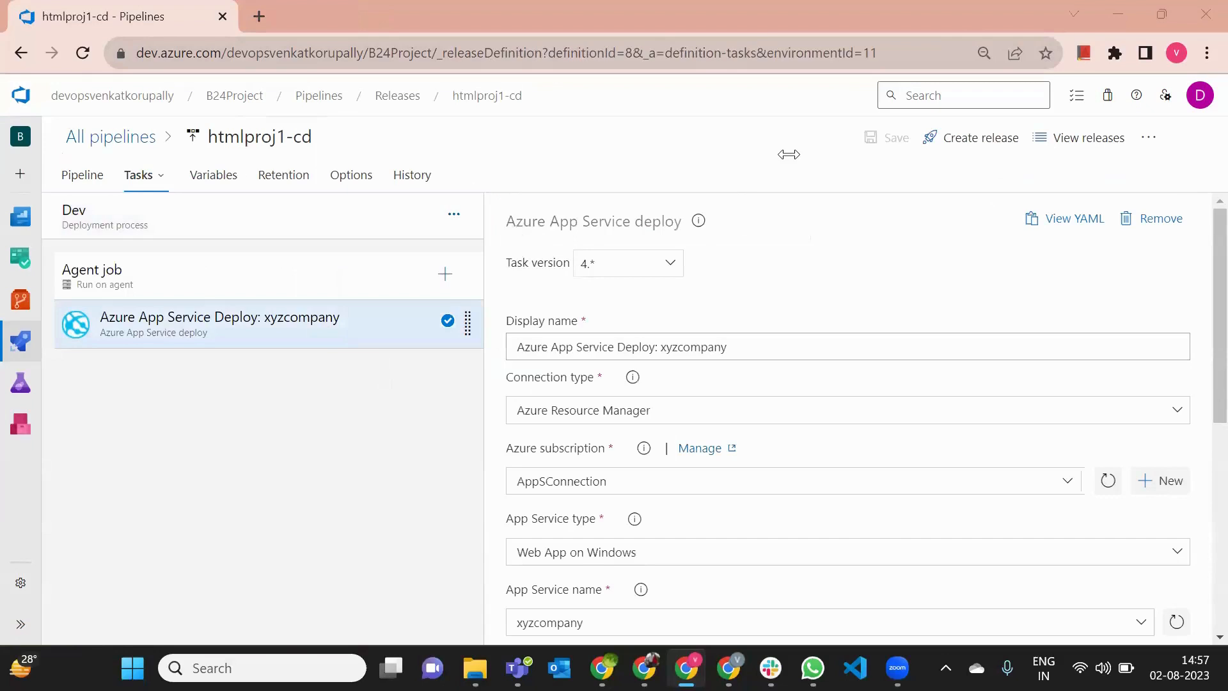
pyautogui.scroll(-1, 831, 486)
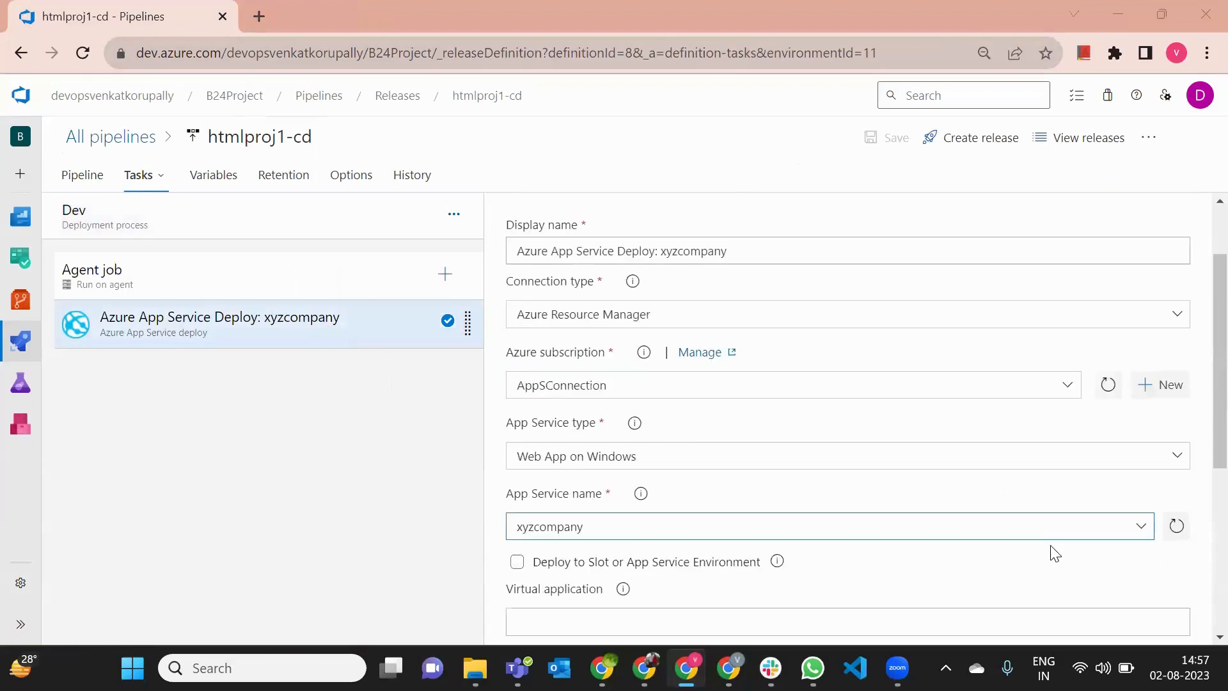
pyautogui.click(1142, 527)
pyautogui.click(1142, 528)
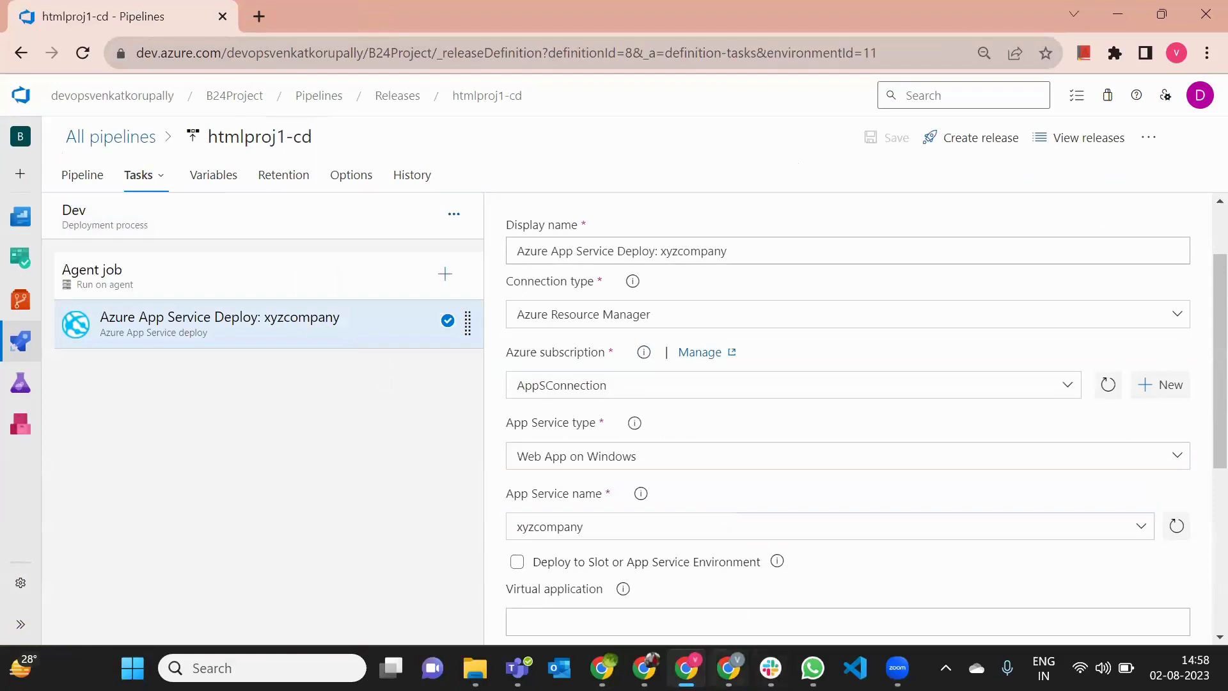
# Step: Look at the xyzcompany web app in the Azure portal and return to the releases list in Azure DevOps
pyautogui.click(728, 668)
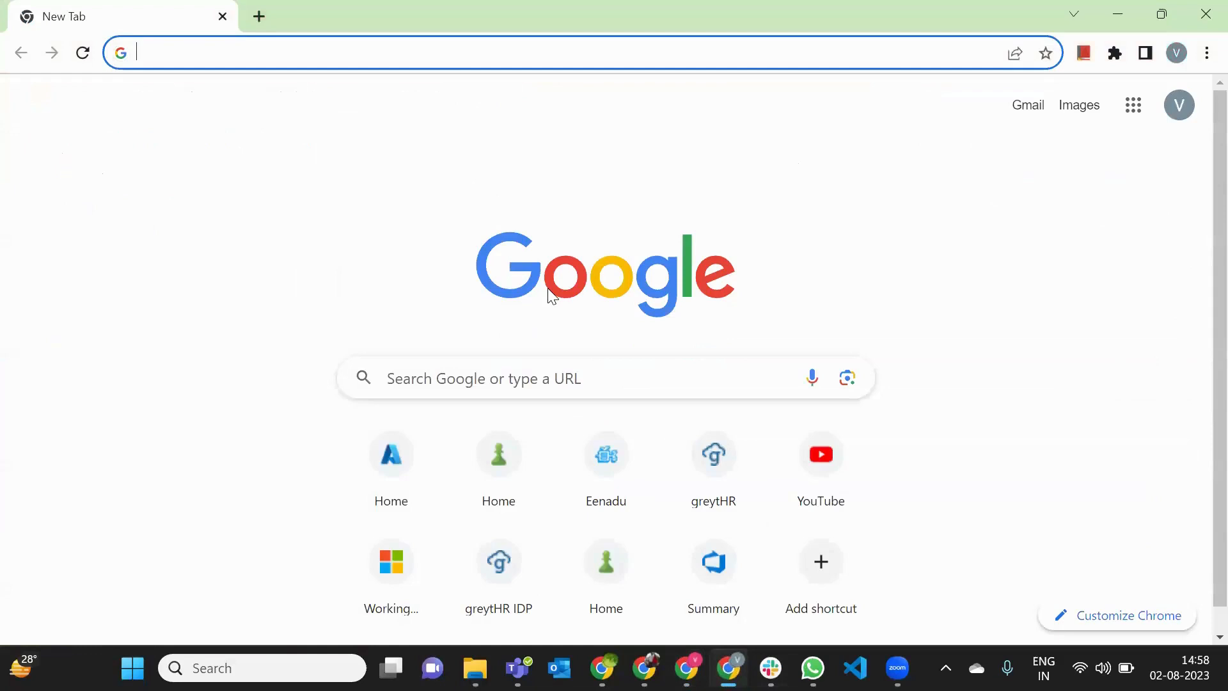
pyautogui.hotkey('alt', 'Tab')
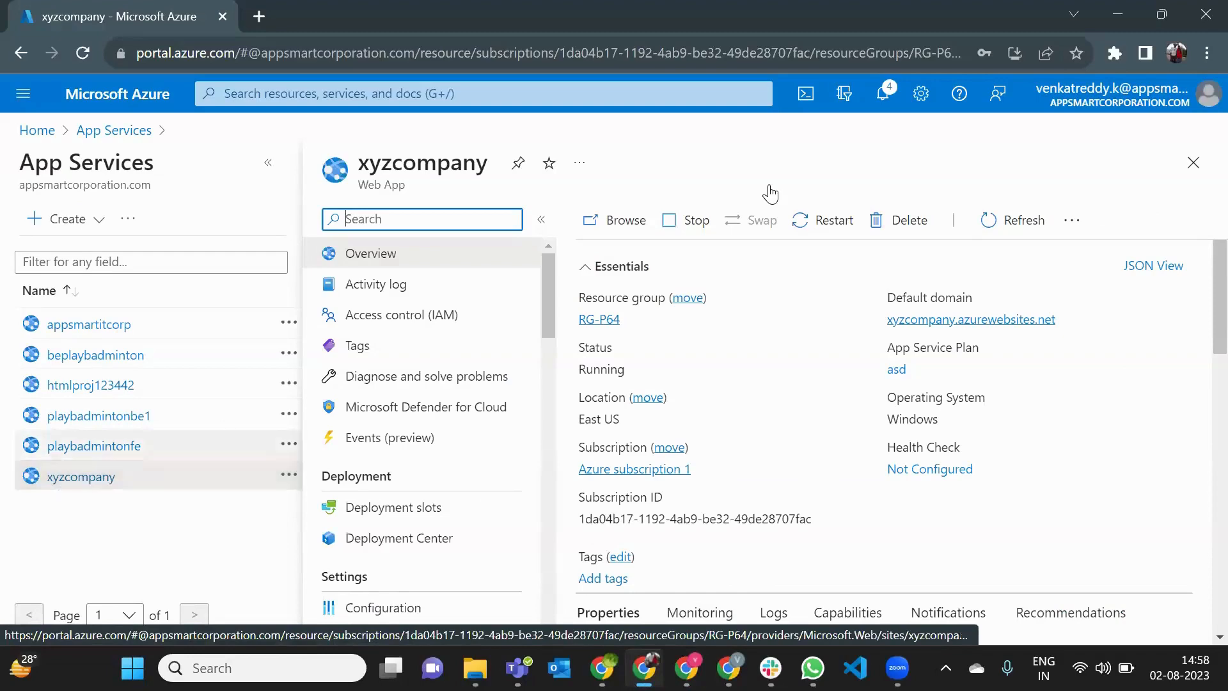
pyautogui.click(1118, 18)
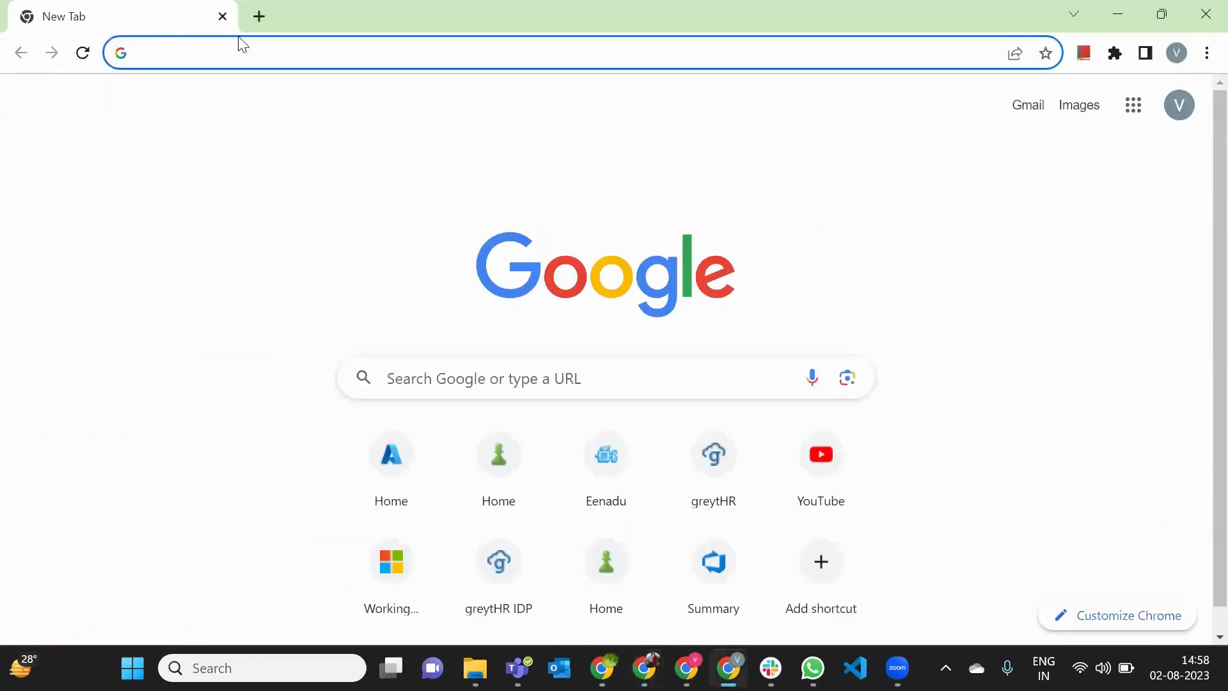
pyautogui.hotkey('alt', 'Tab')
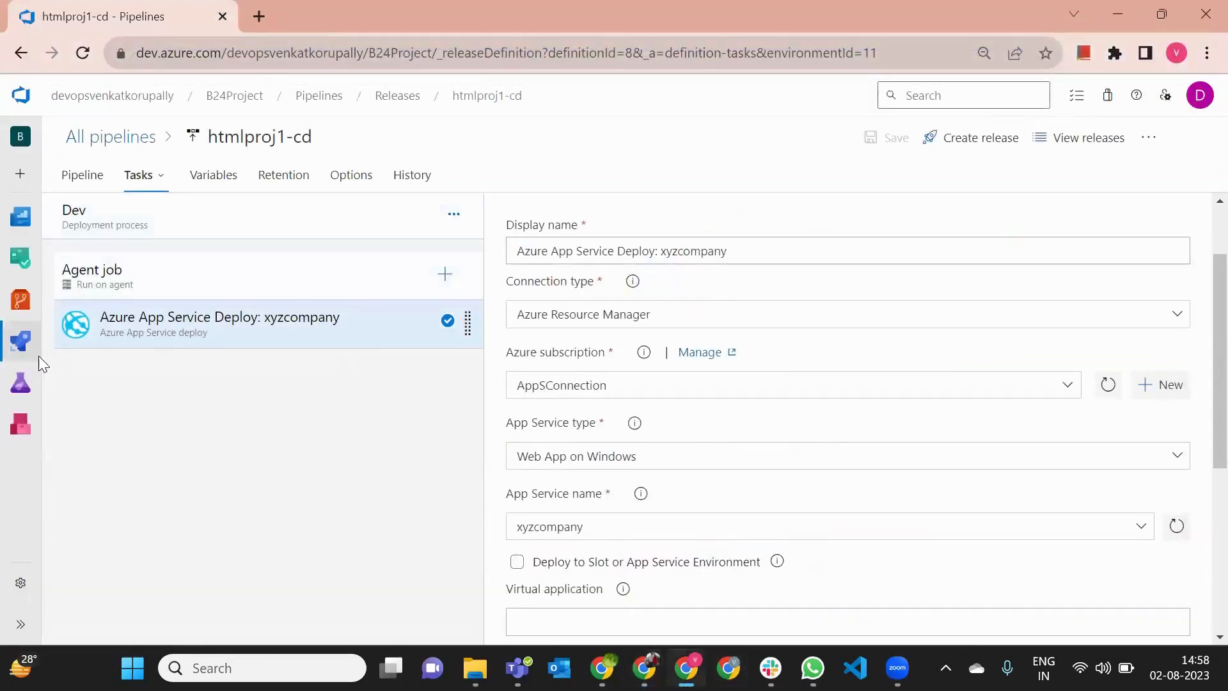
pyautogui.moveTo(26, 347)
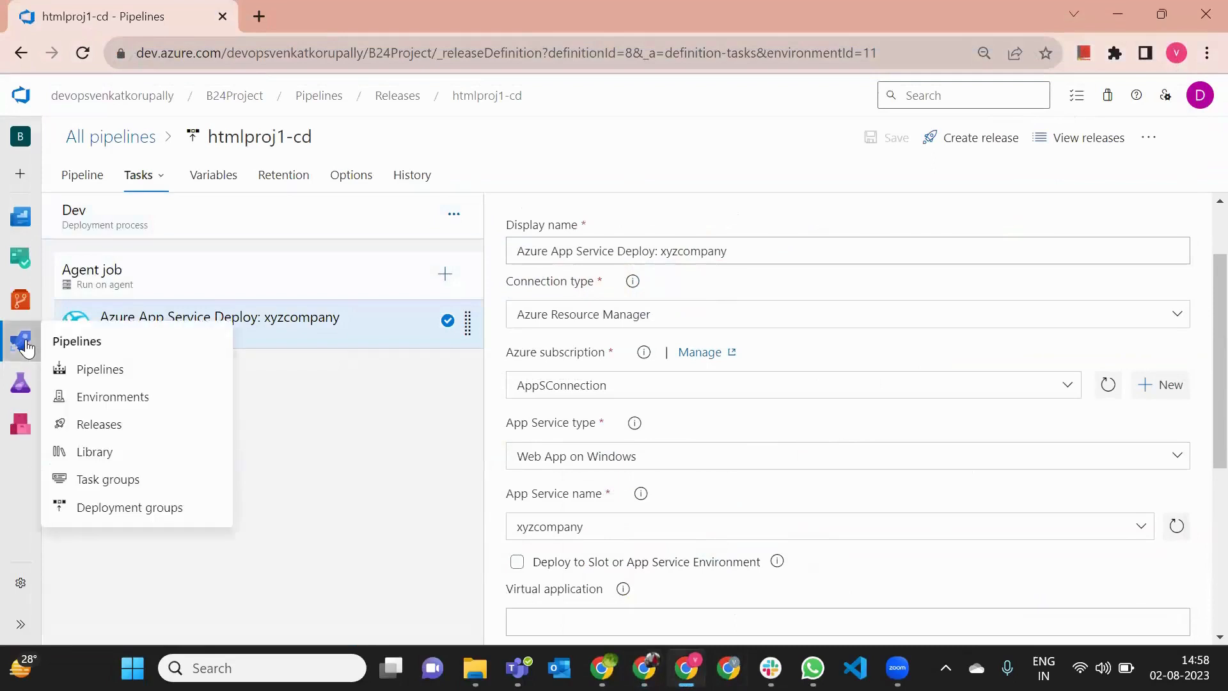
pyautogui.click(121, 425)
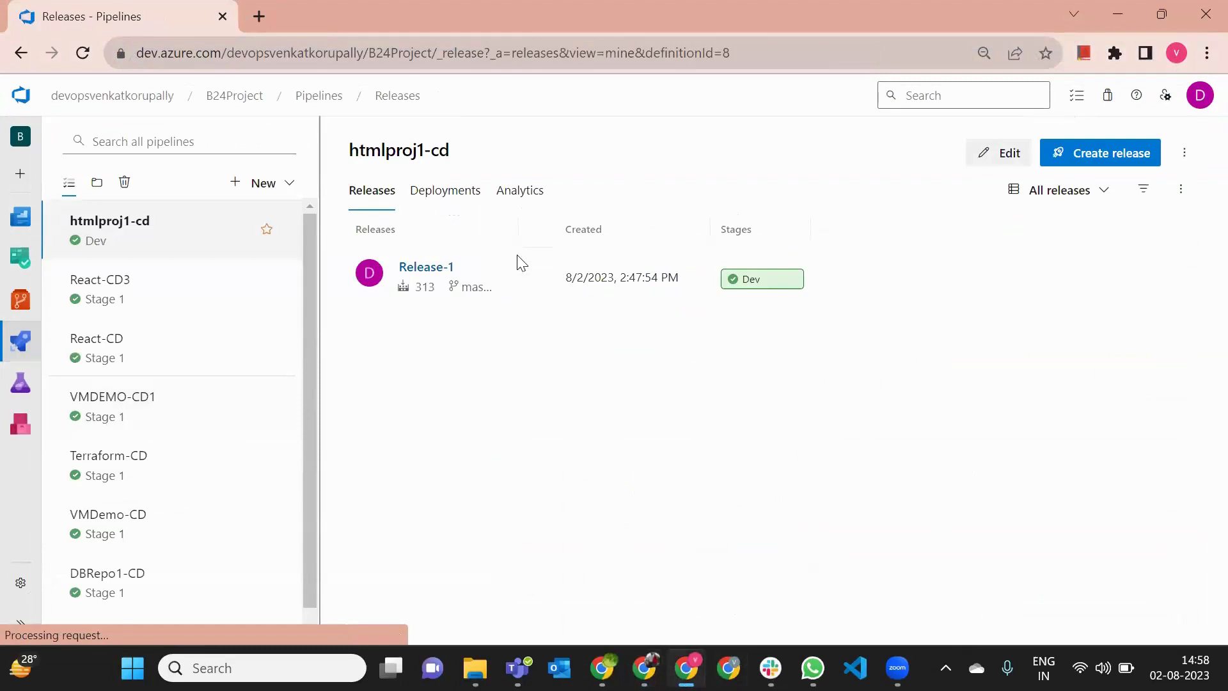
# Step: Switch to Paint with a new blank canvas
pyautogui.click(288, 662)
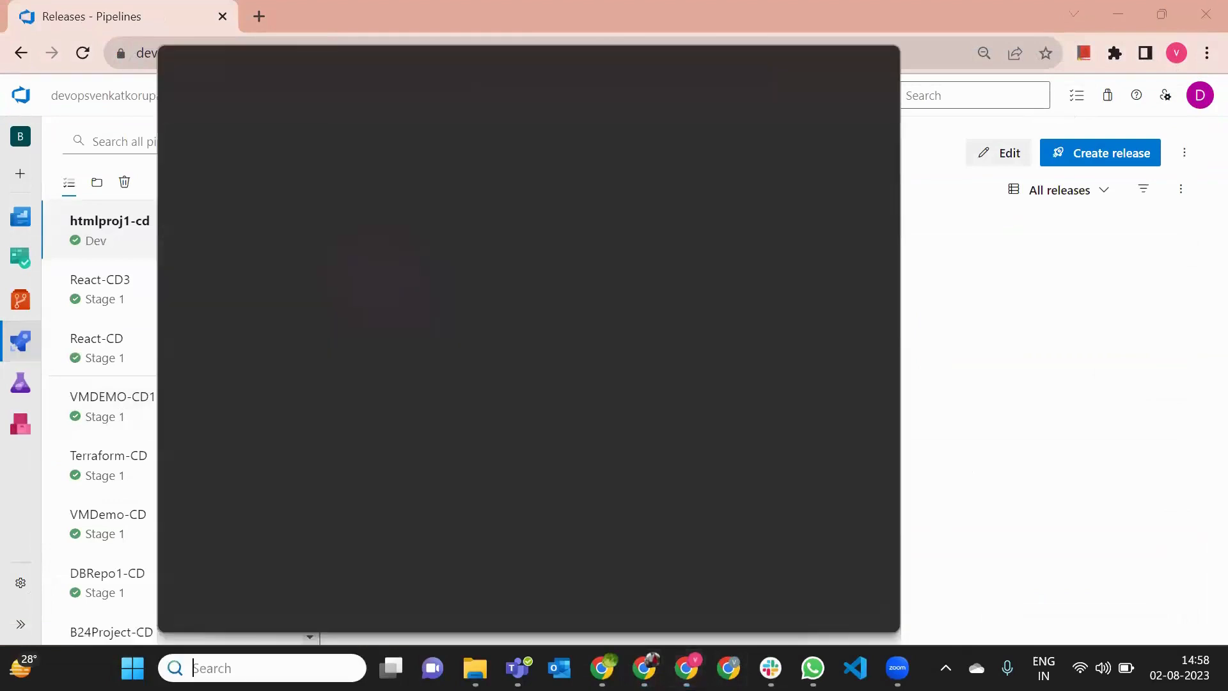
pyautogui.write('paint')
pyautogui.press('Return')
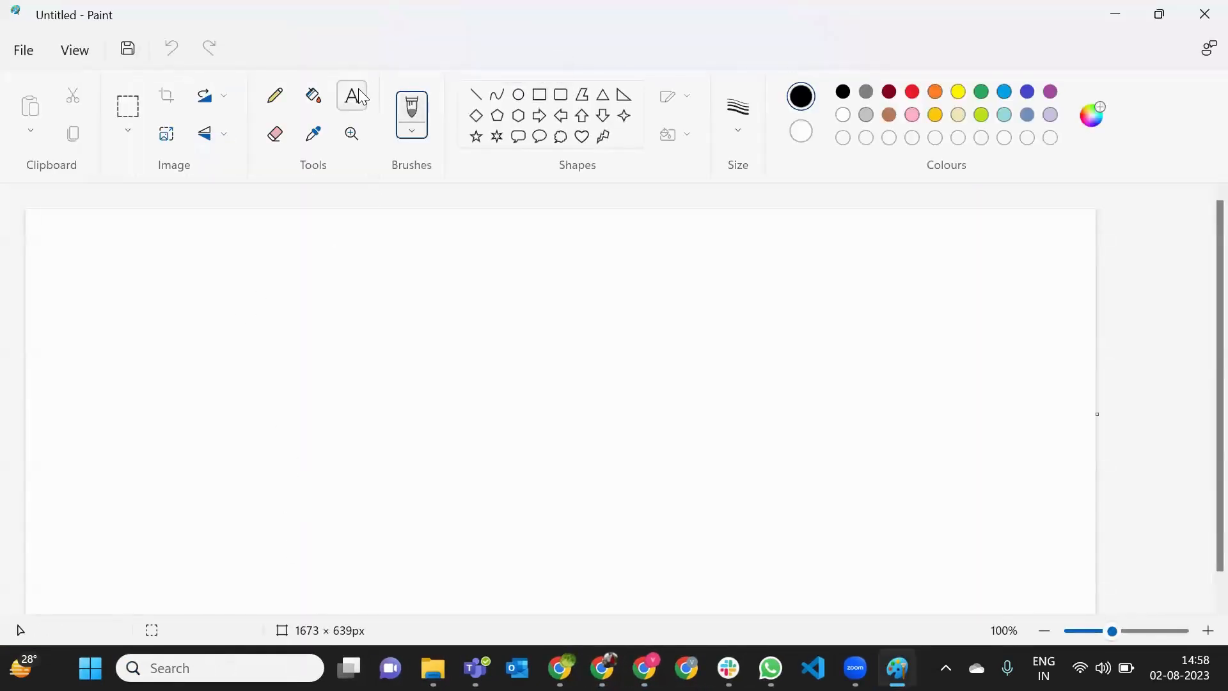
# Step: Add a text list with the spaced lines "Dev Env", "Test Env", "Pre-Prod" and "Prod", and frame it briefly with an empty text box
pyautogui.click(248, 310)
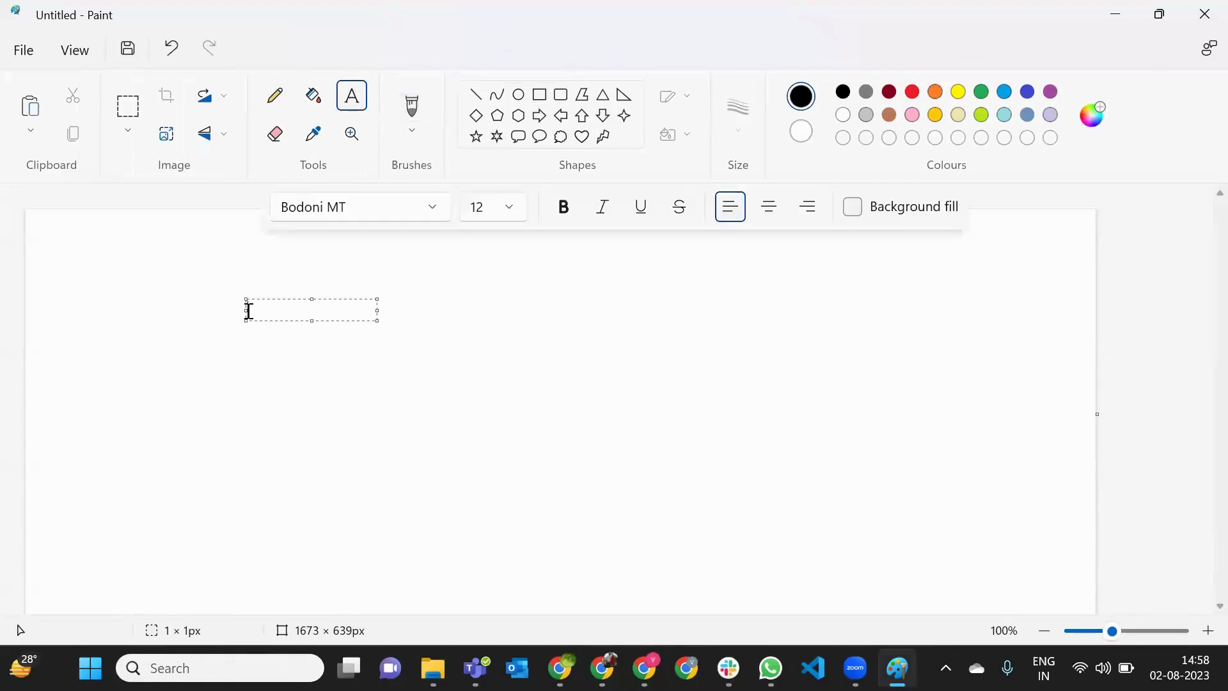
pyautogui.write('Dev Env')
pyautogui.press('Return')
pyautogui.press('Return')
pyautogui.press('Return')
pyautogui.write('Test E')
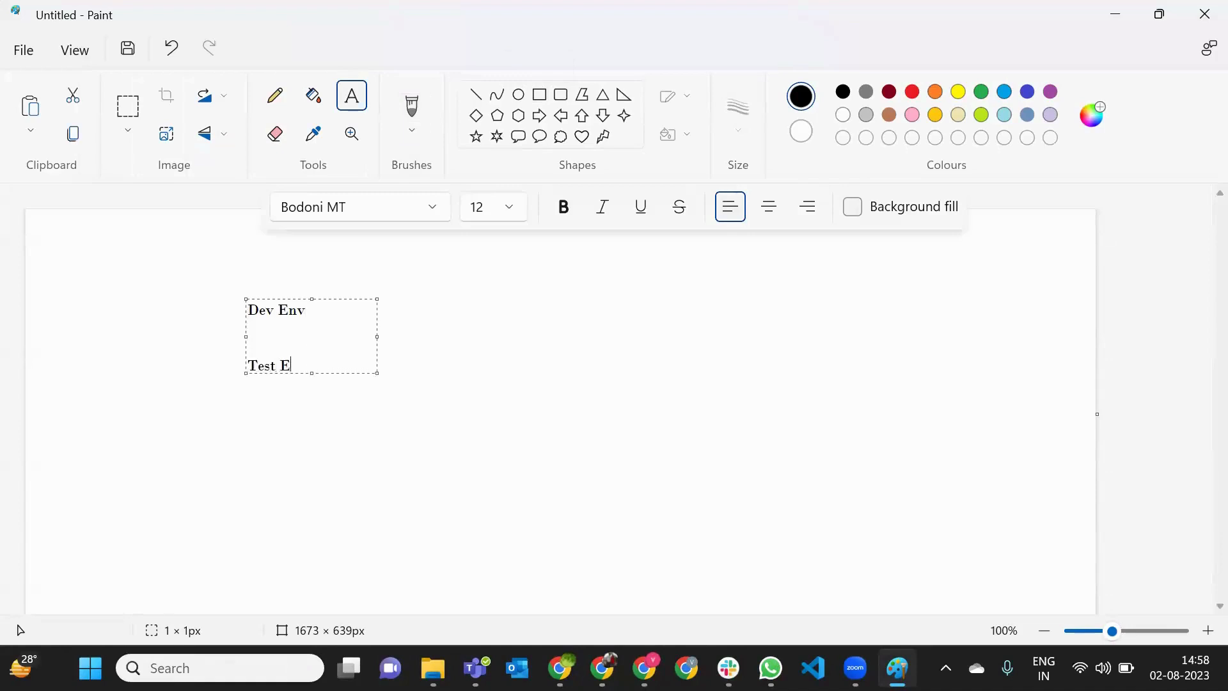
pyautogui.write('nv')
pyautogui.press('Return')
pyautogui.press('Return')
pyautogui.press('Return')
pyautogui.write('Pre-Prod')
pyautogui.press('Return')
pyautogui.press('Return')
pyautogui.press('Return')
pyautogui.write('Pro')
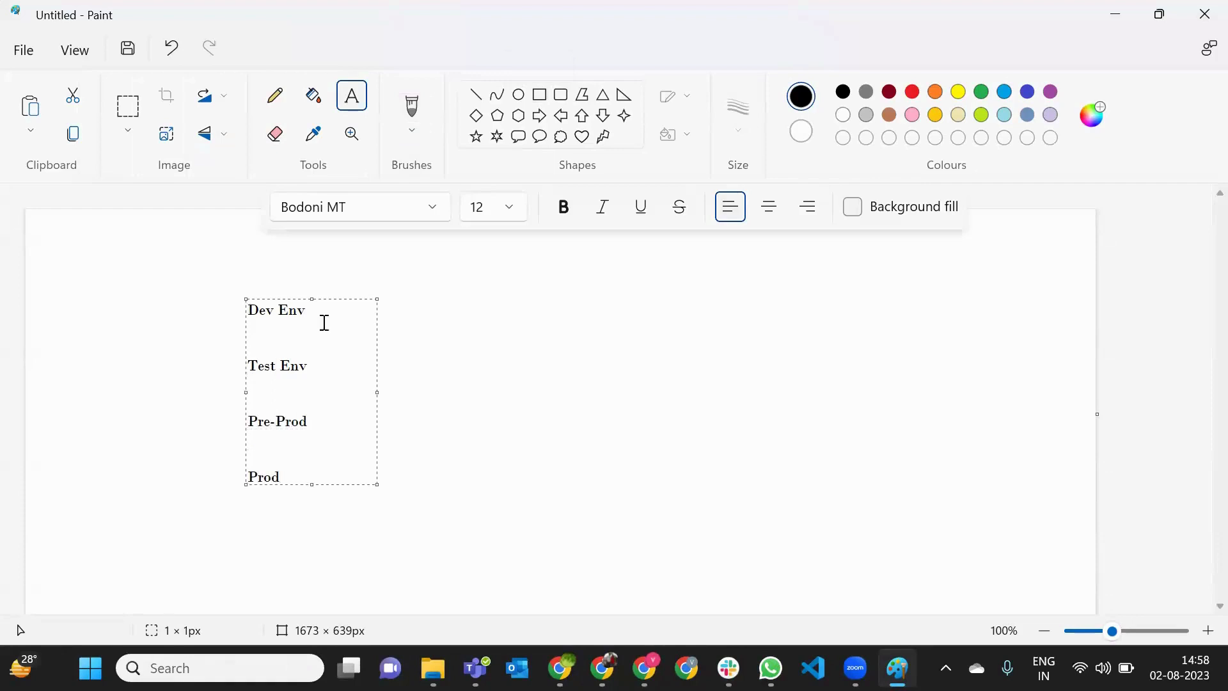
pyautogui.click(587, 356)
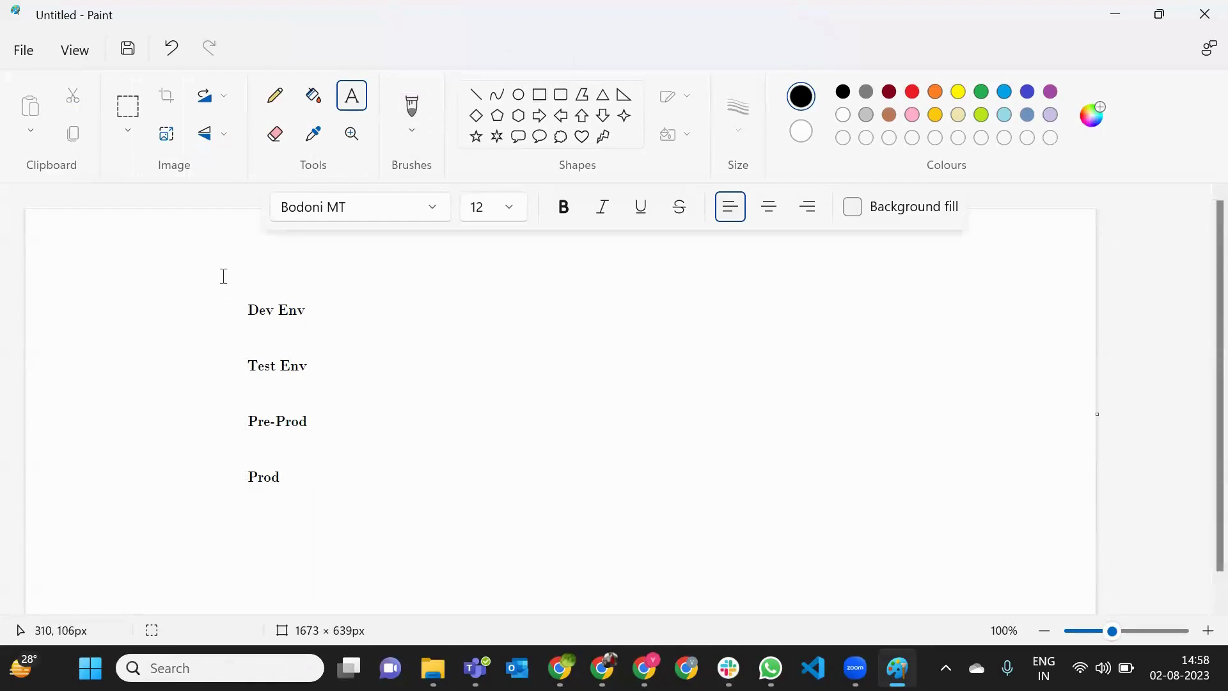
pyautogui.moveTo(224, 276); pyautogui.dragTo(356, 516)
pyautogui.click(386, 513)
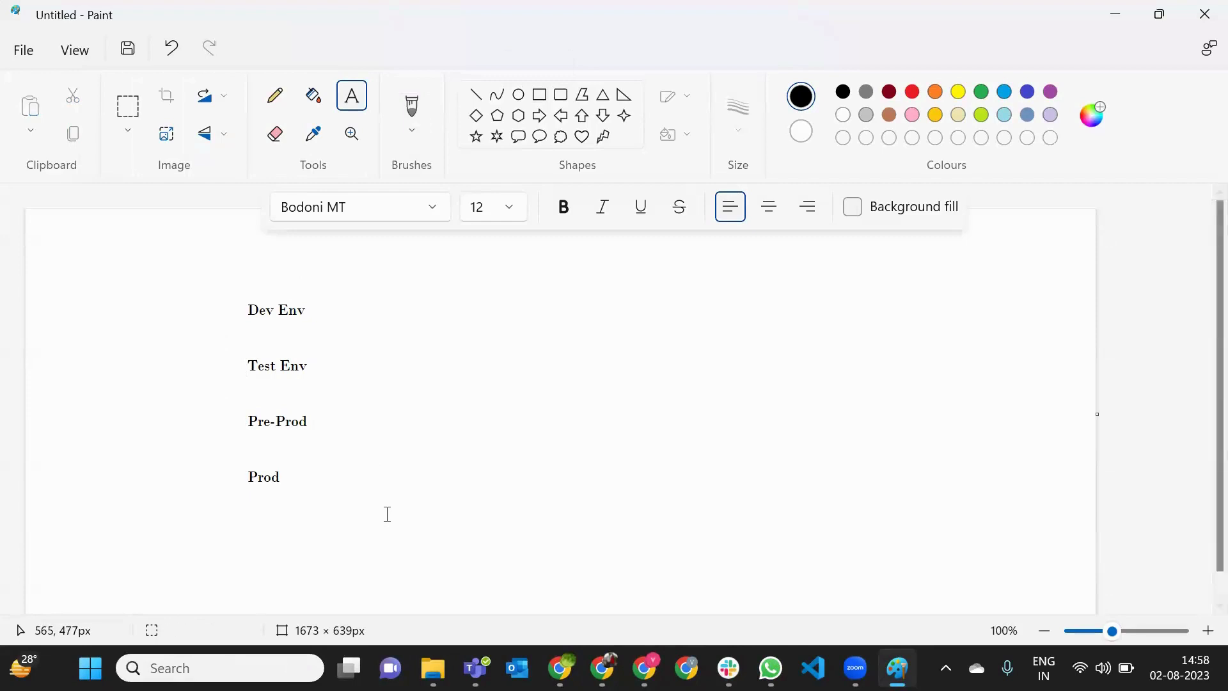
# Step: Add the label "- Developers" beside Dev Env and "- Testers" beside Test Env
pyautogui.click(392, 309)
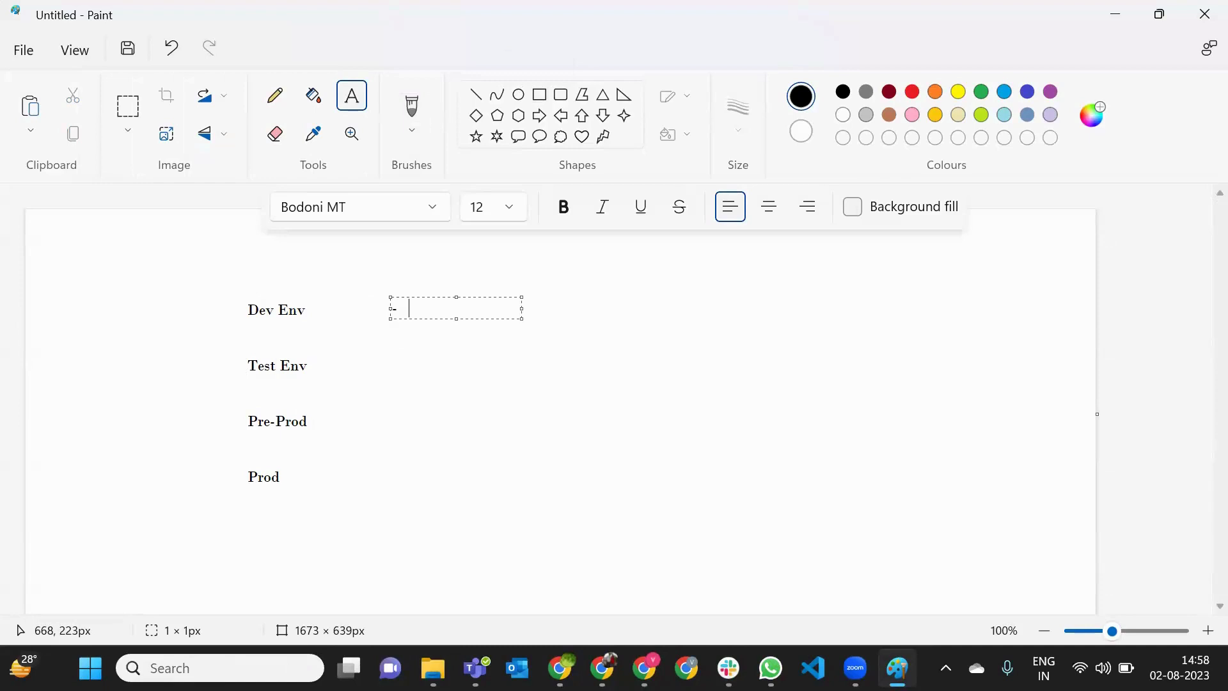
pyautogui.write('-   Deverop')
pyautogui.press('BackSpace')
pyautogui.press('BackSpace')
pyautogui.write('op')
pyautogui.click(397, 366)
pyautogui.click(396, 364)
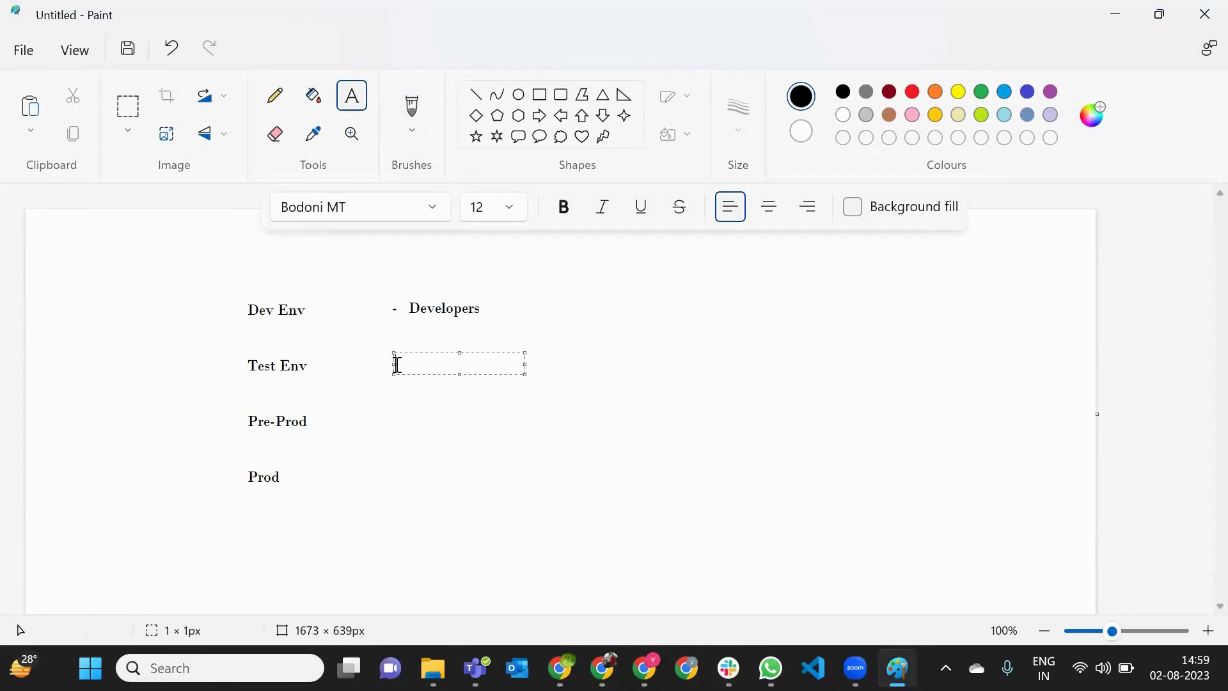
pyautogui.write('- Testers')
pyautogui.click(381, 419)
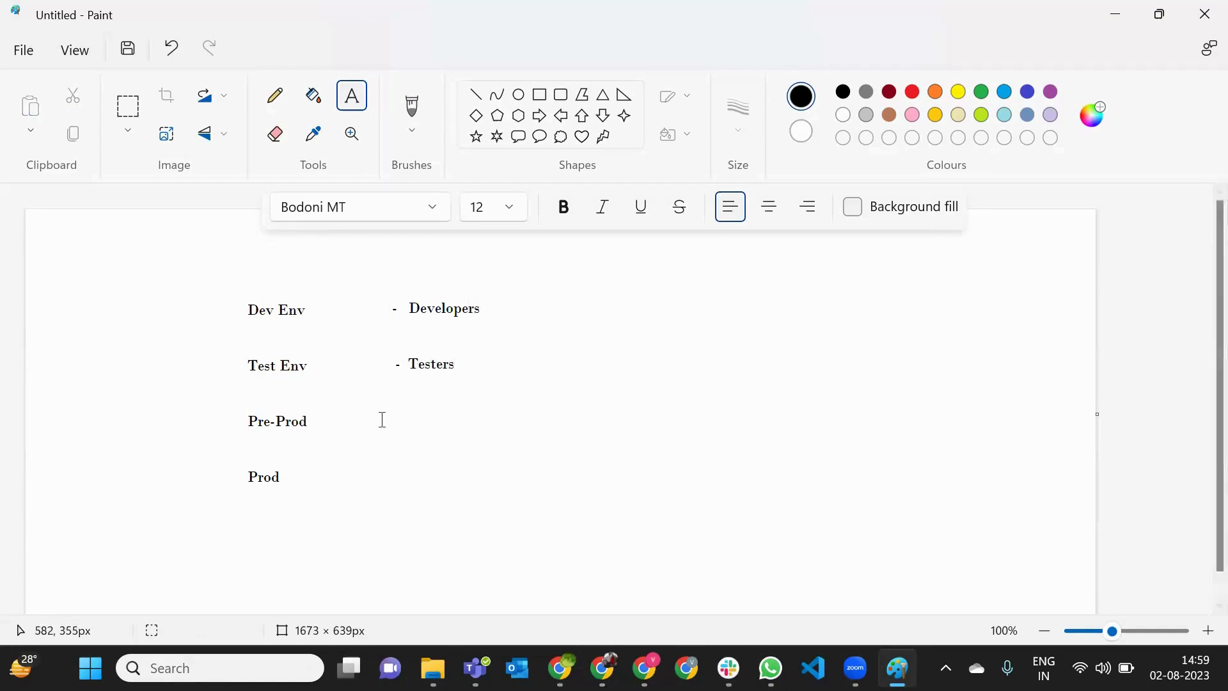
# Step: Place a dash beside Pre-Prod, append "/UAT" to its name, and frame that entry with a temporary empty text box
pyautogui.click(401, 427)
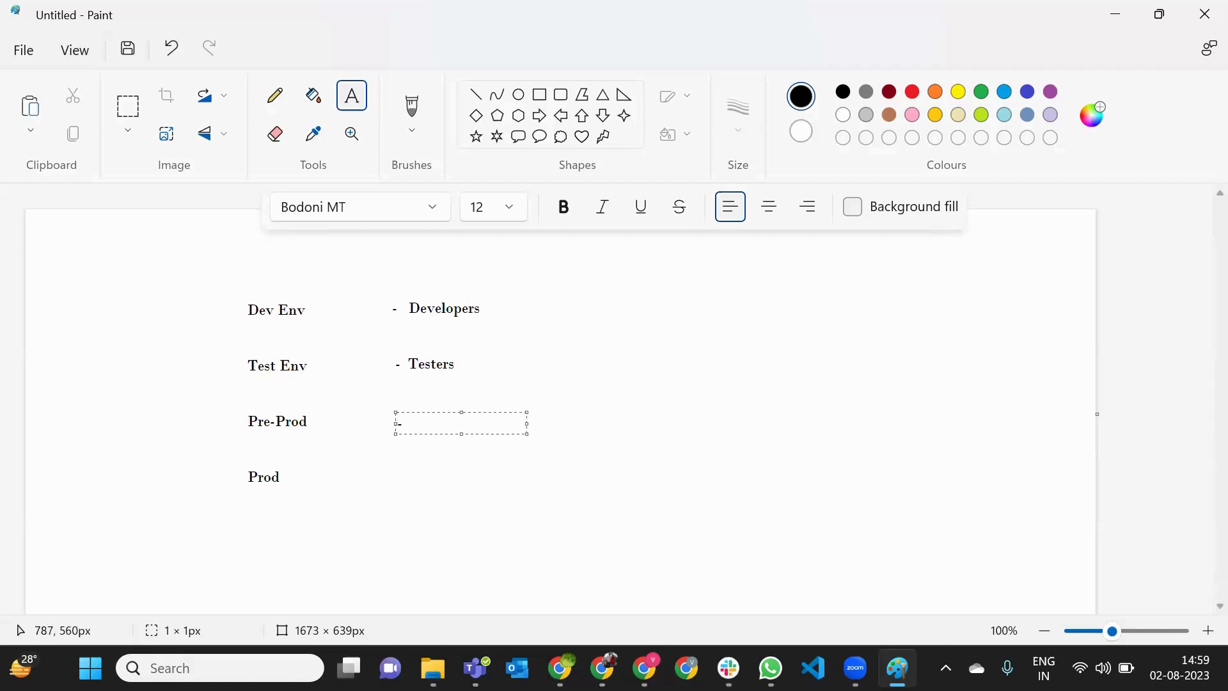
pyautogui.click(312, 425)
pyautogui.click(313, 425)
pyautogui.write('/UAT')
pyautogui.click(501, 546)
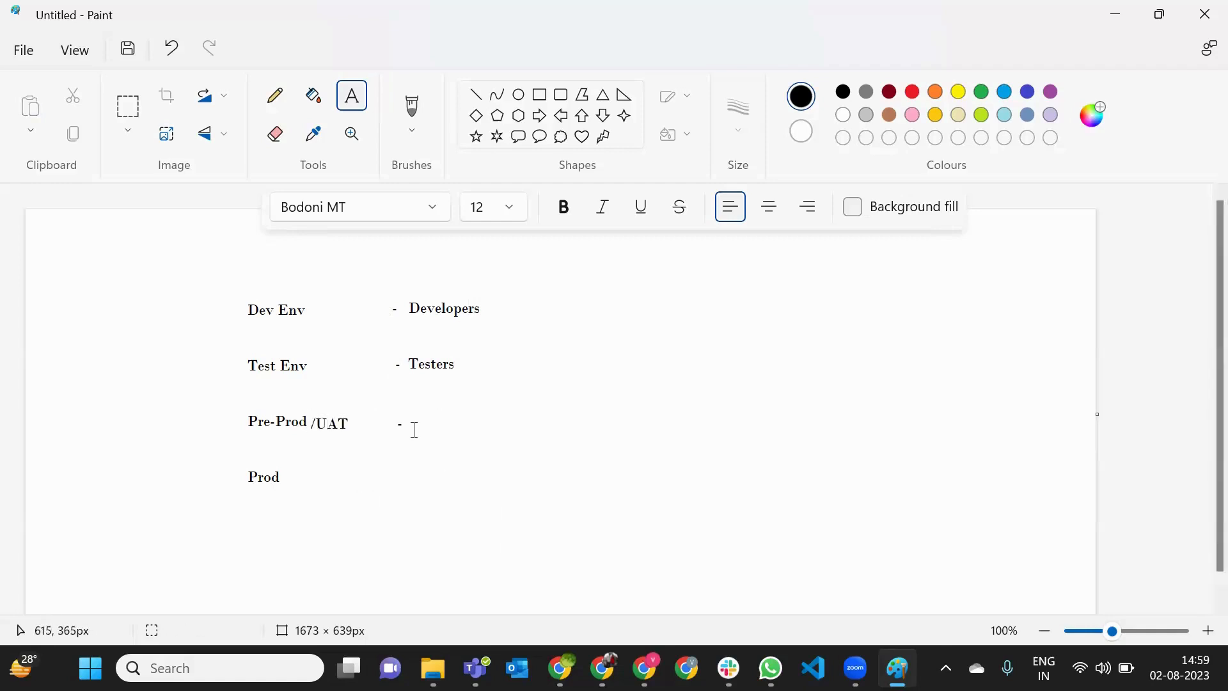
pyautogui.moveTo(235, 398); pyautogui.dragTo(356, 451)
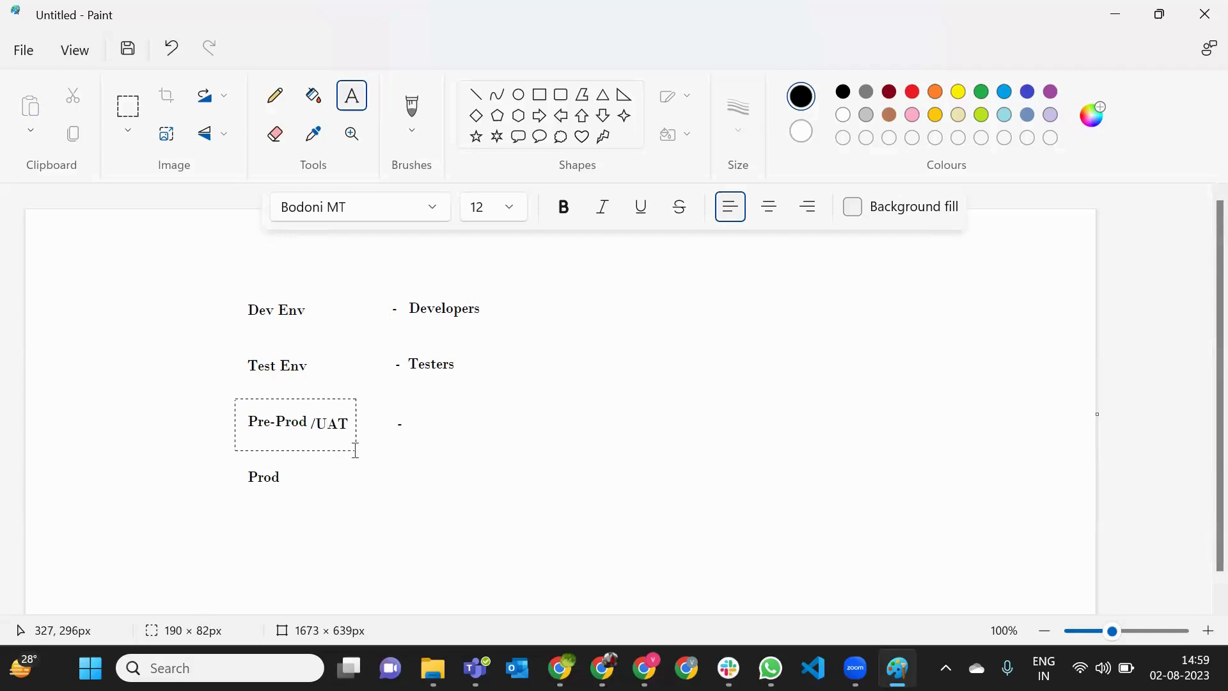
pyautogui.click(365, 491)
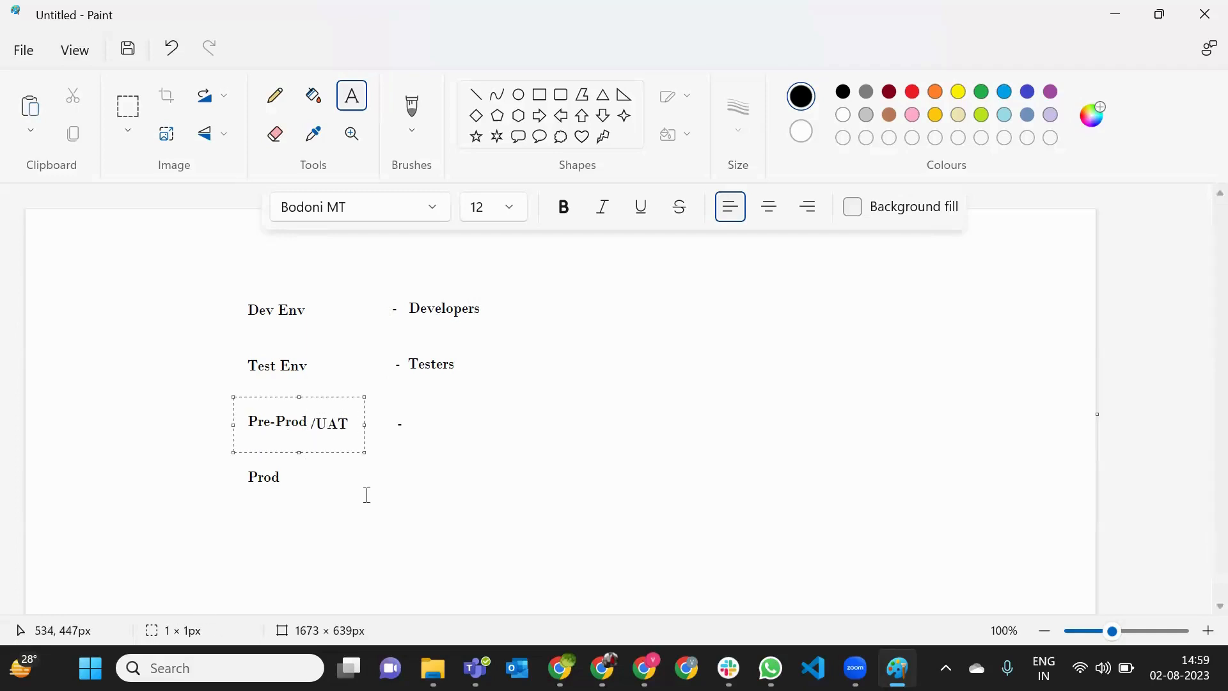
# Step: Add the label "Client" beside Pre-Prod/UAT and place a dash beside Prod
pyautogui.click(412, 426)
pyautogui.write('Client')
pyautogui.click(396, 484)
pyautogui.click(397, 483)
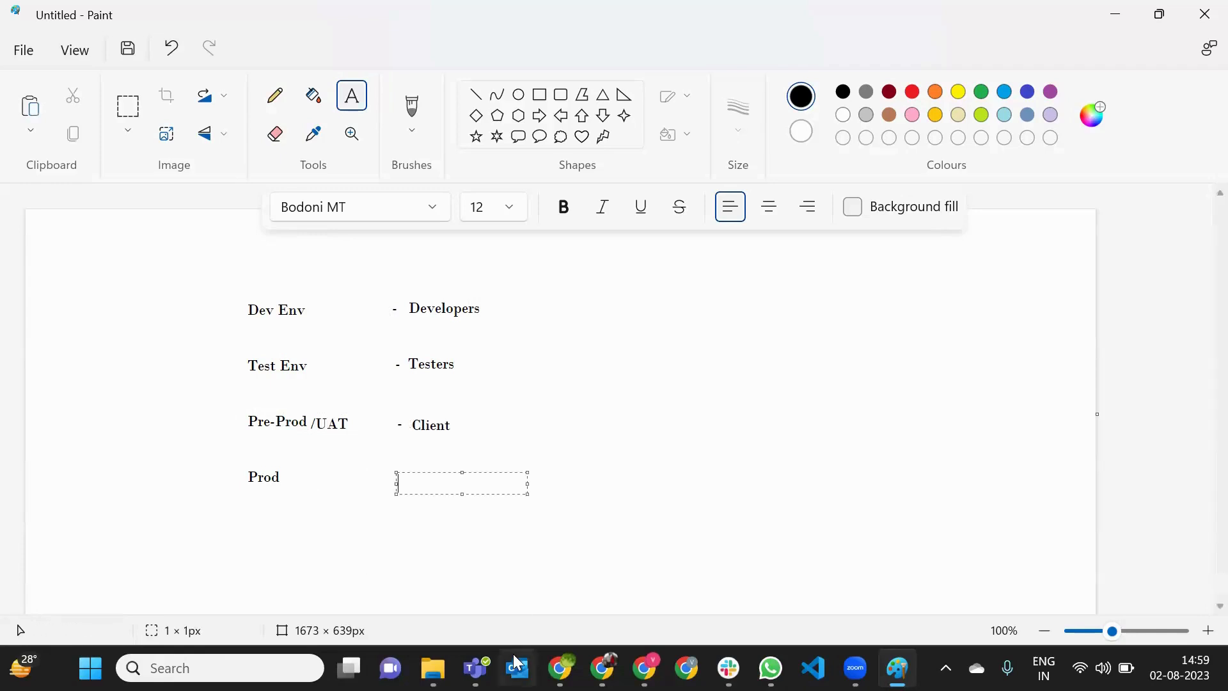
pyautogui.write('-')
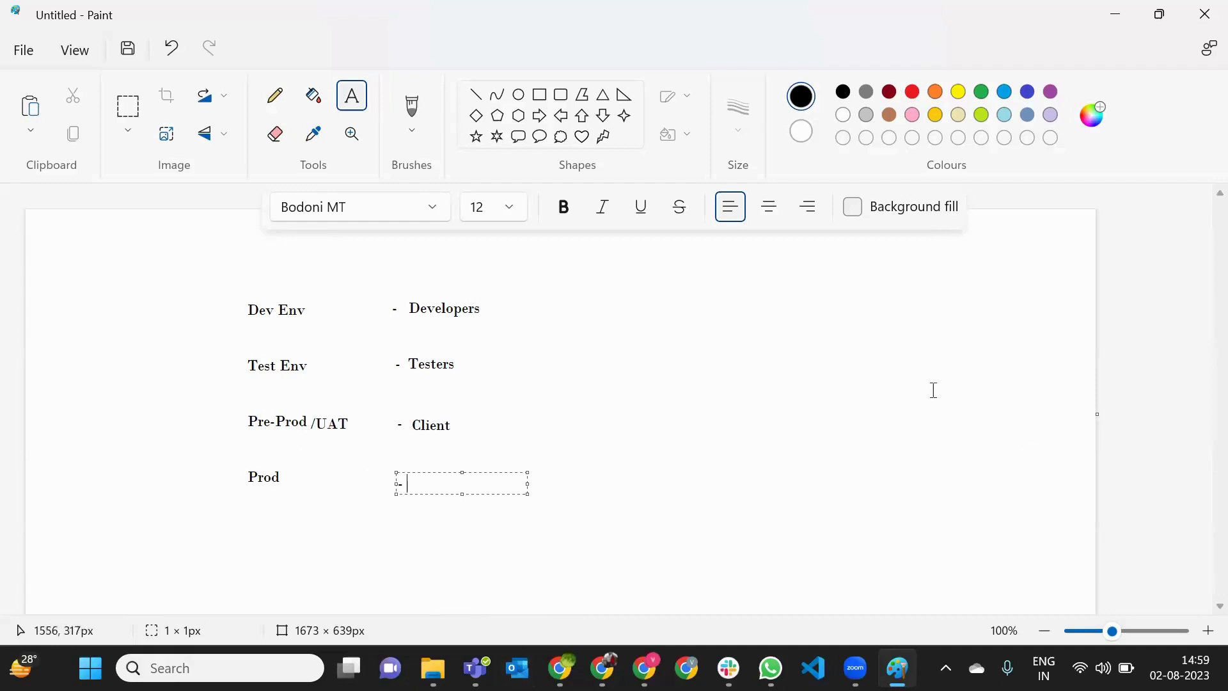
pyautogui.click(894, 289)
pyautogui.click(894, 290)
pyautogui.write('www.more.com')
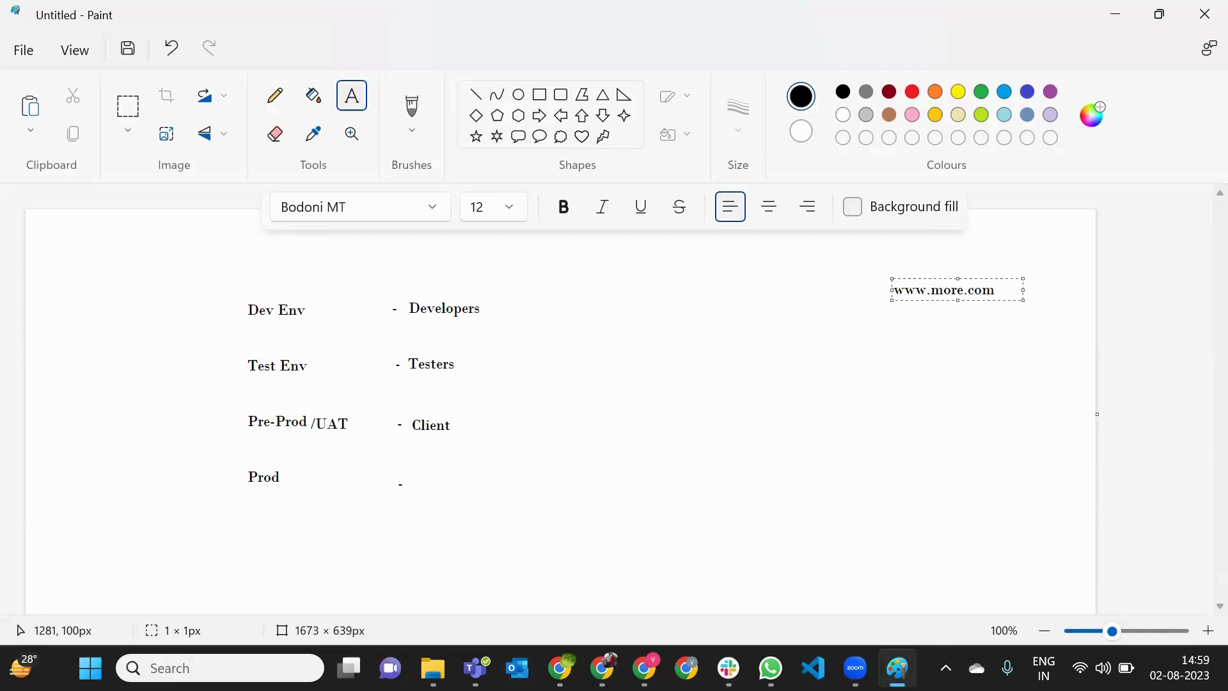
pyautogui.hotkey('shift', 'Left')
pyautogui.hotkey('shift', 'Left')
pyautogui.write('smarket')
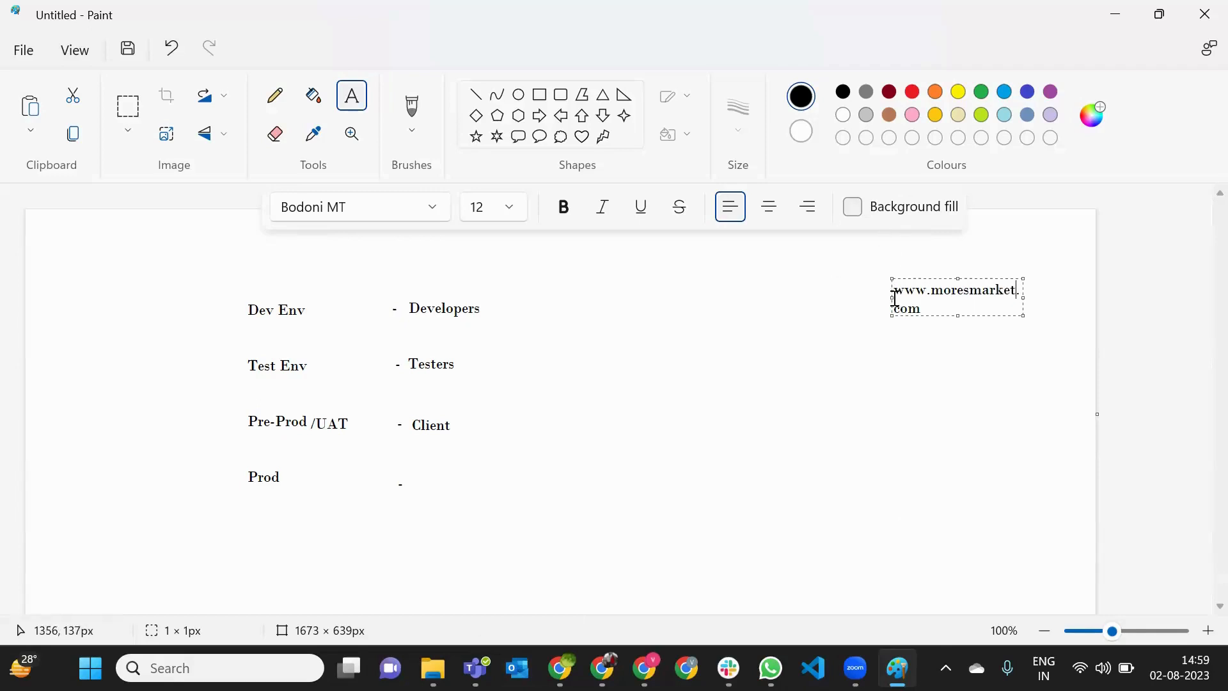
pyautogui.moveTo(893, 298); pyautogui.dragTo(821, 298)
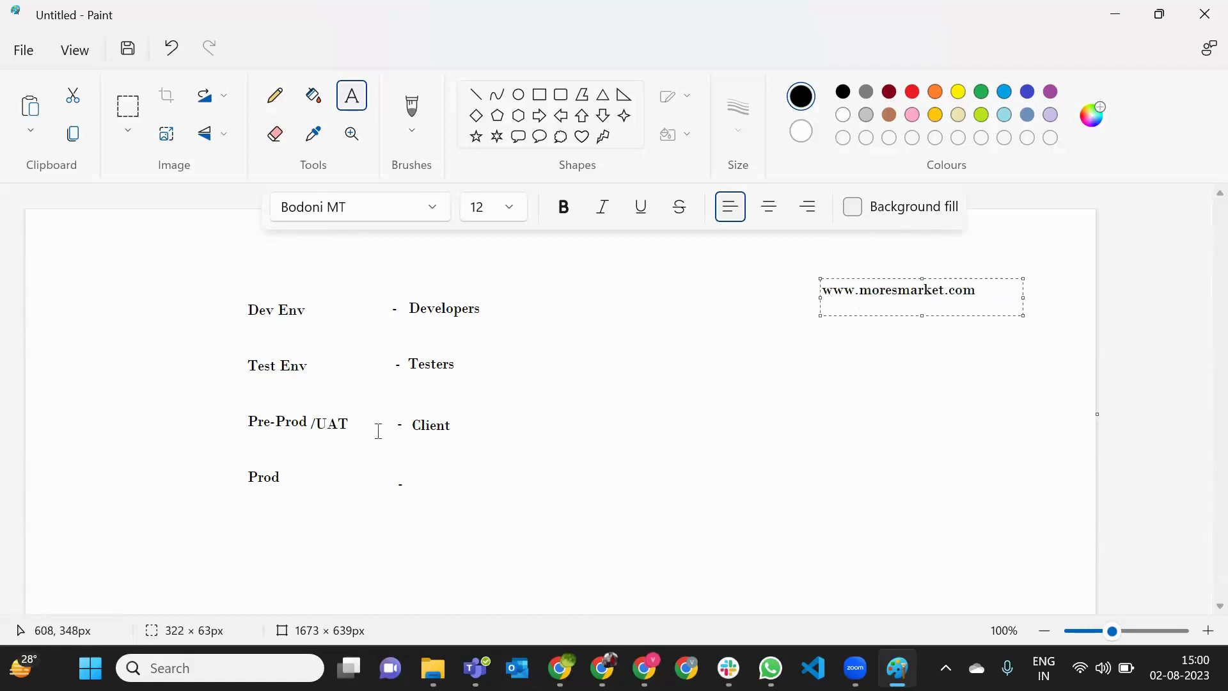
# Step: Frame the Pre-Prod/UAT entry and the Prod entry in turn with temporary empty text boxes
pyautogui.moveTo(238, 401); pyautogui.dragTo(370, 438)
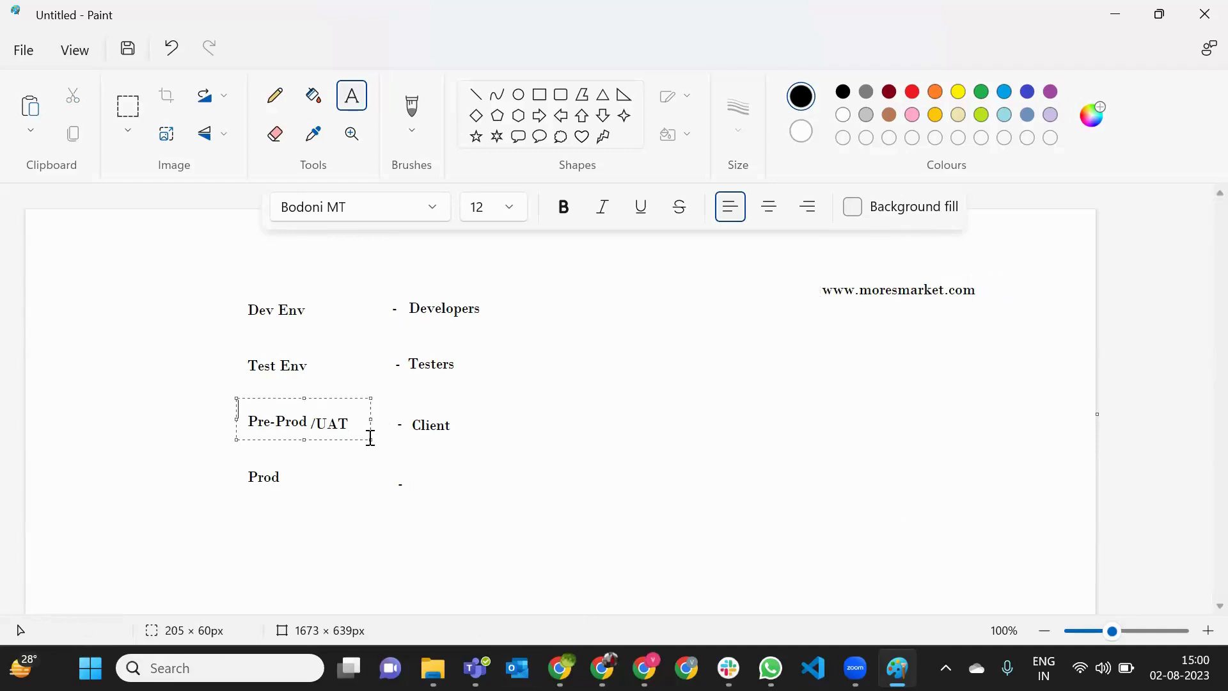
pyautogui.click(398, 483)
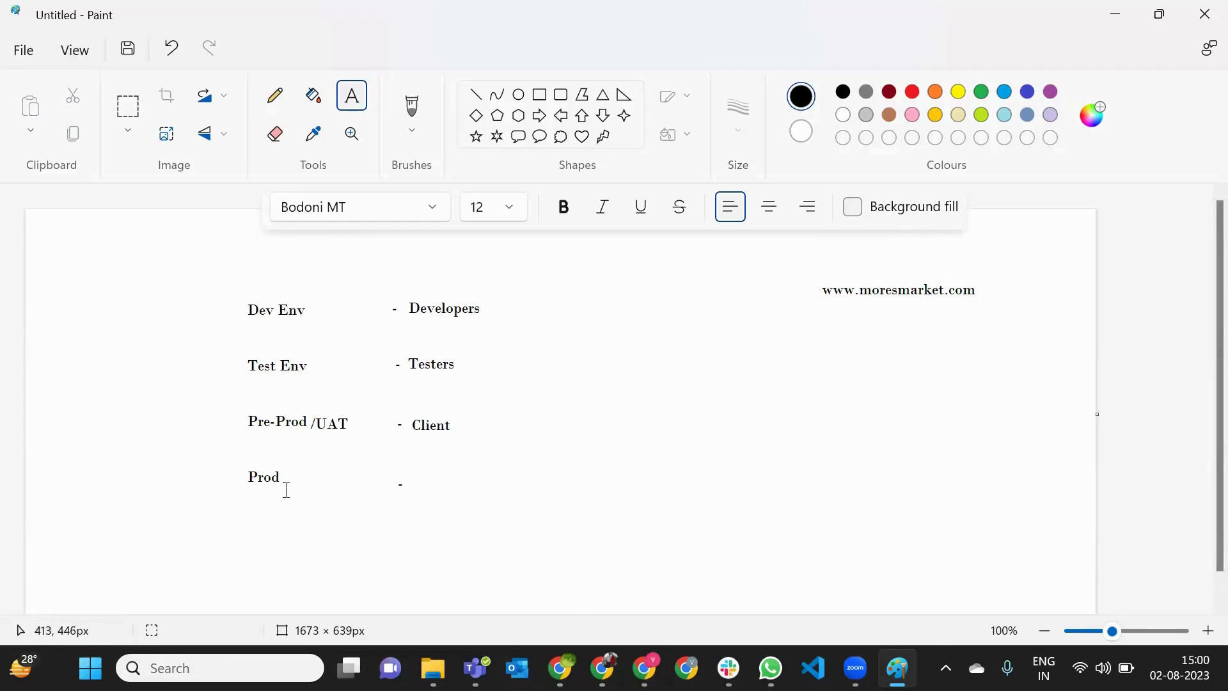
pyautogui.moveTo(244, 458); pyautogui.dragTo(301, 501)
pyautogui.click(317, 516)
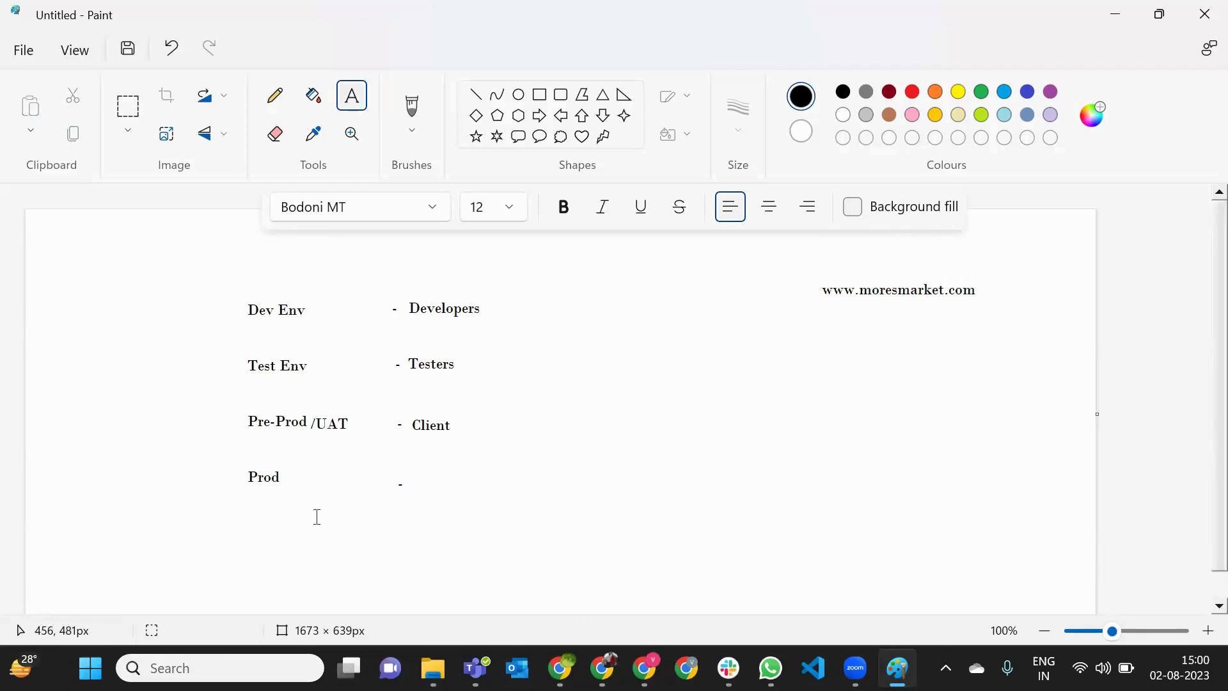
# Step: Add the label "End Users" after the dash beside Prod
pyautogui.click(416, 481)
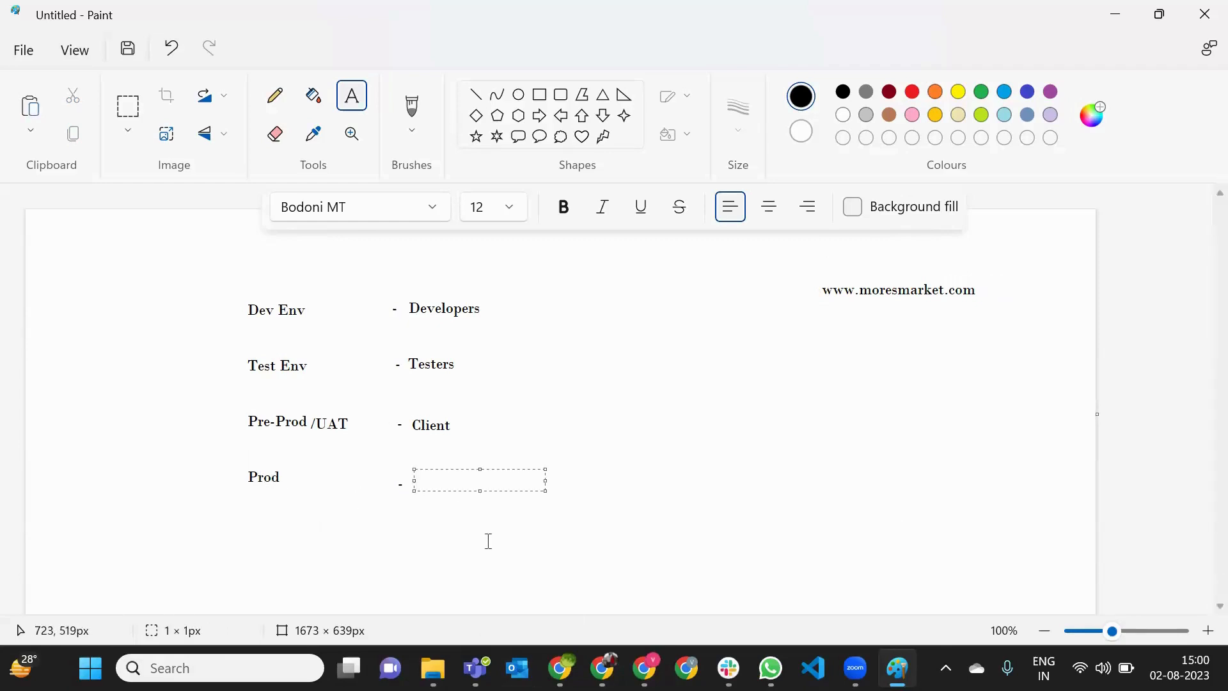
pyautogui.write('End Users')
pyautogui.click(923, 457)
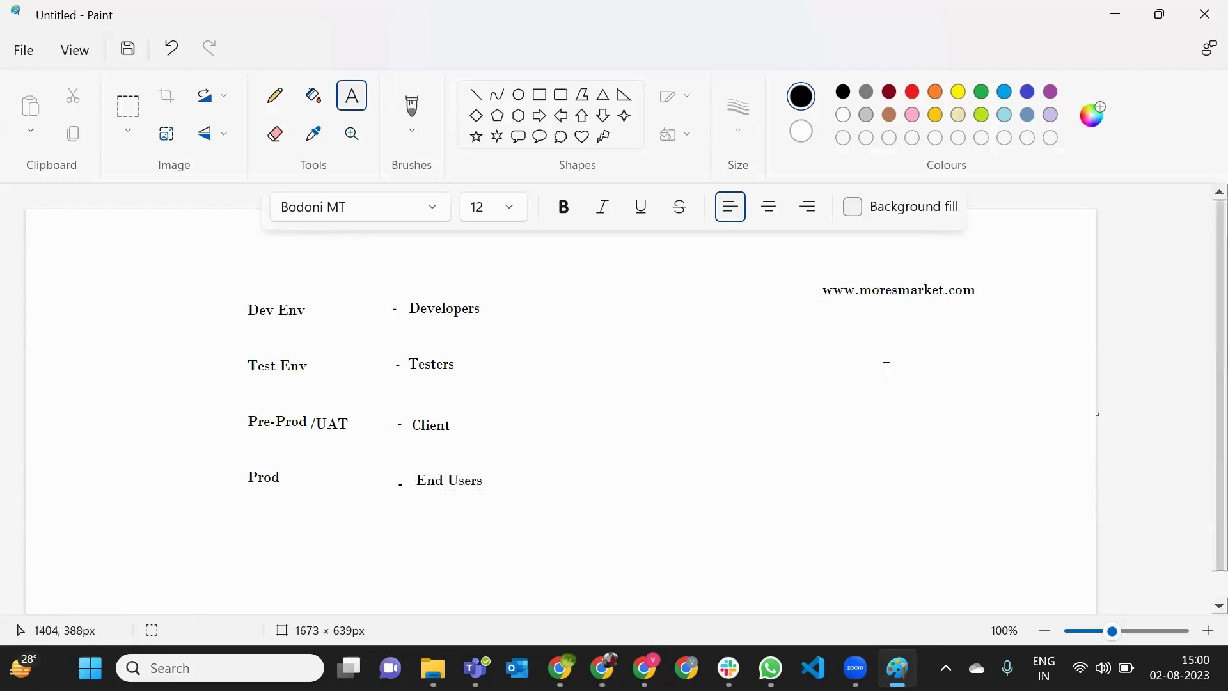
# Step: Frame the web address and the whole environment list in turn with temporary empty text boxes
pyautogui.moveTo(804, 262); pyautogui.dragTo(984, 316)
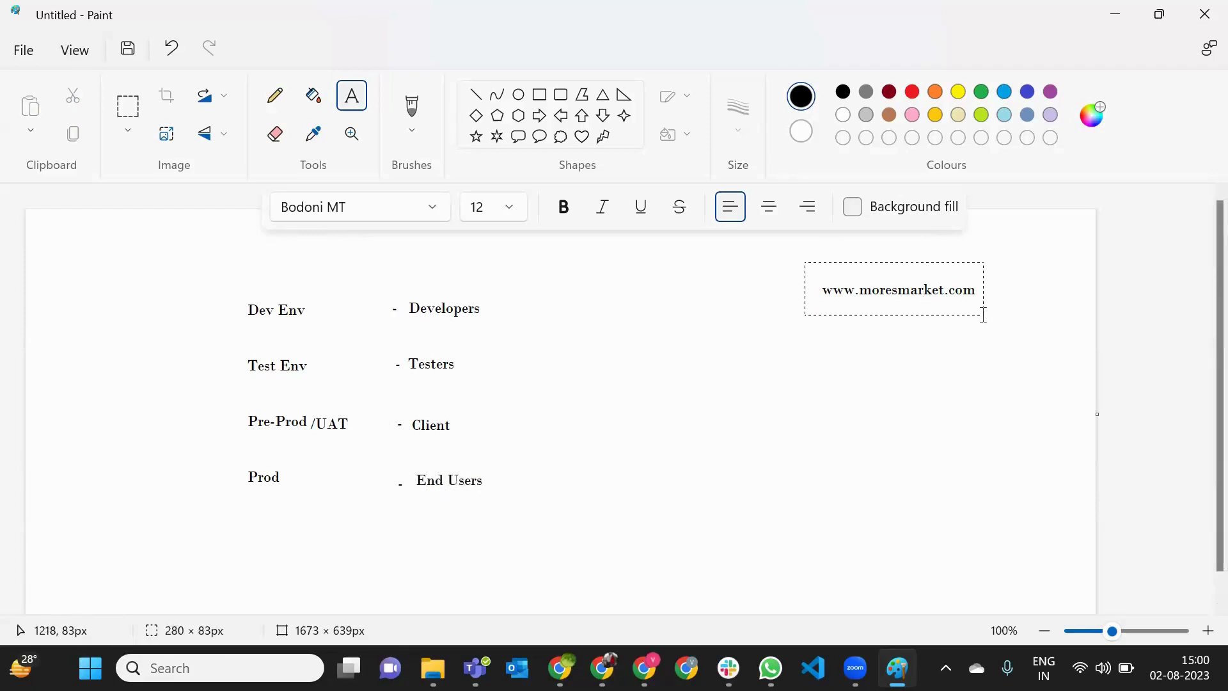
pyautogui.click(973, 352)
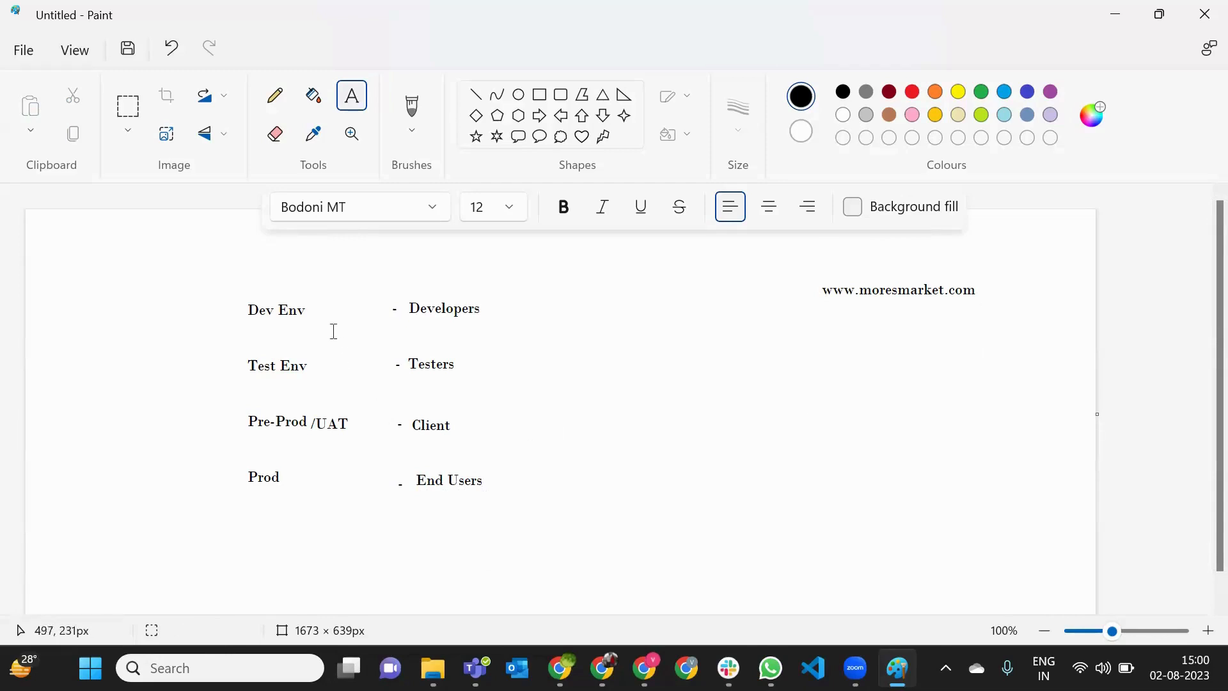
pyautogui.moveTo(214, 255); pyautogui.dragTo(534, 517)
pyautogui.click(627, 435)
# Step: Add "xyzcompany.azurewebstites.net" on the Dev Env row beside Developers, widening the text box to fit one line
pyautogui.click(555, 315)
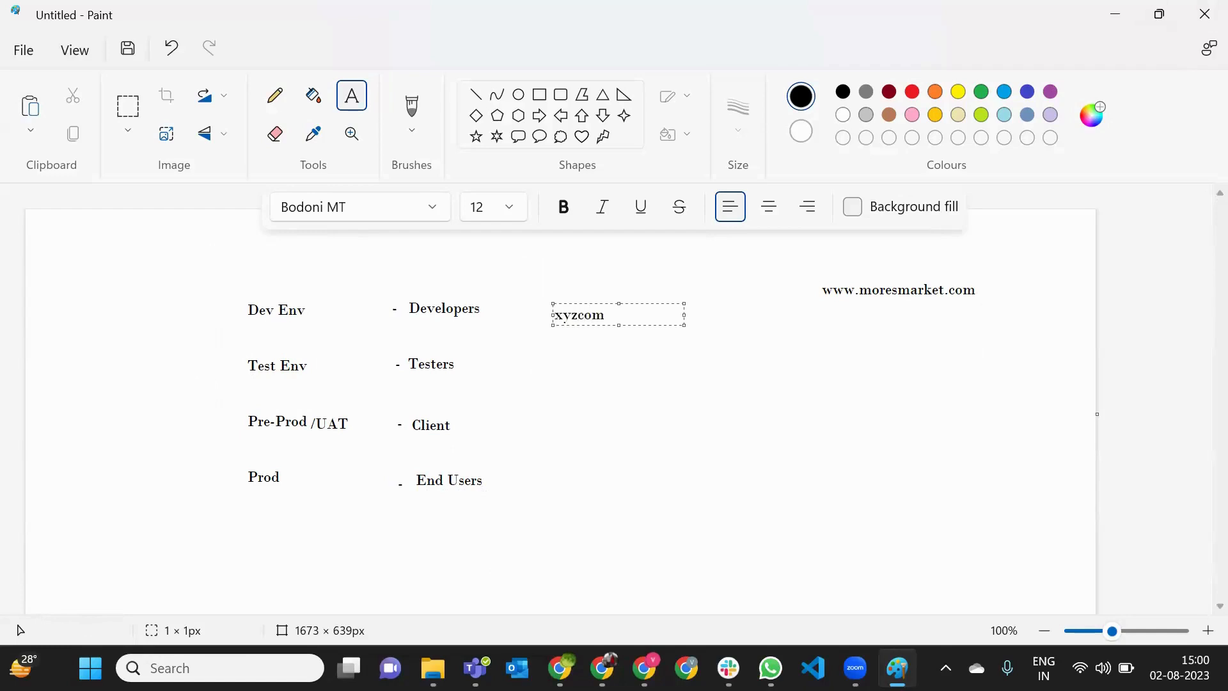
pyautogui.write('webstites.net')
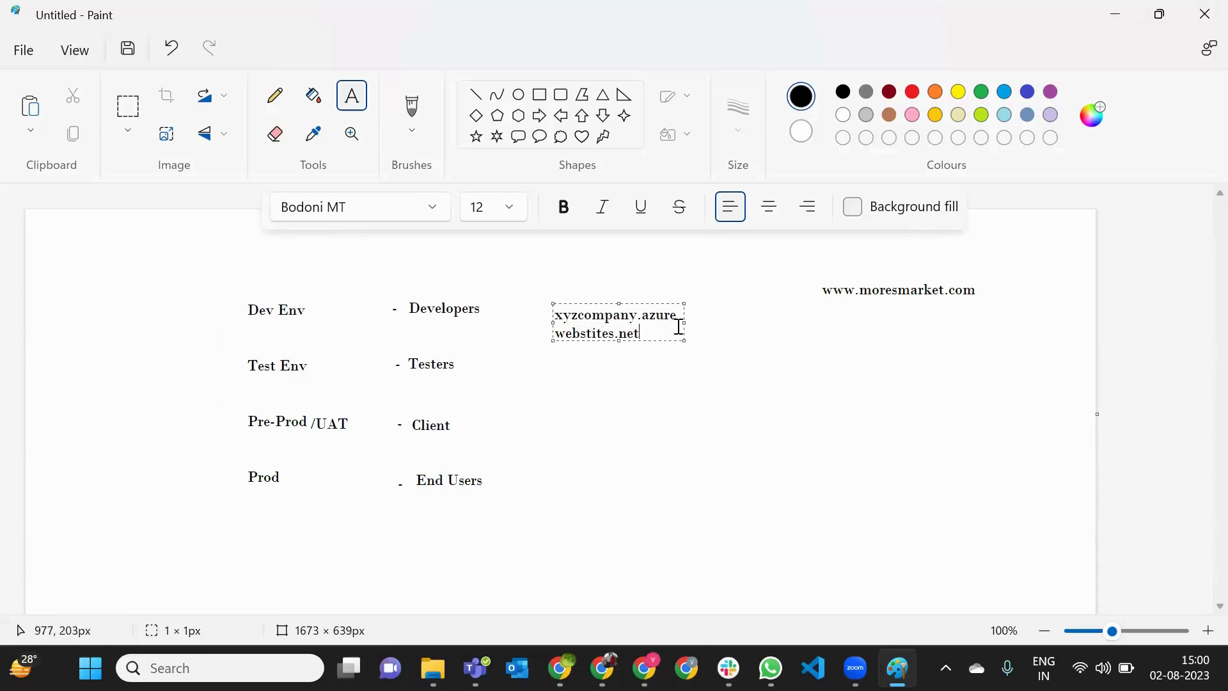
pyautogui.moveTo(684, 320); pyautogui.dragTo(781, 320)
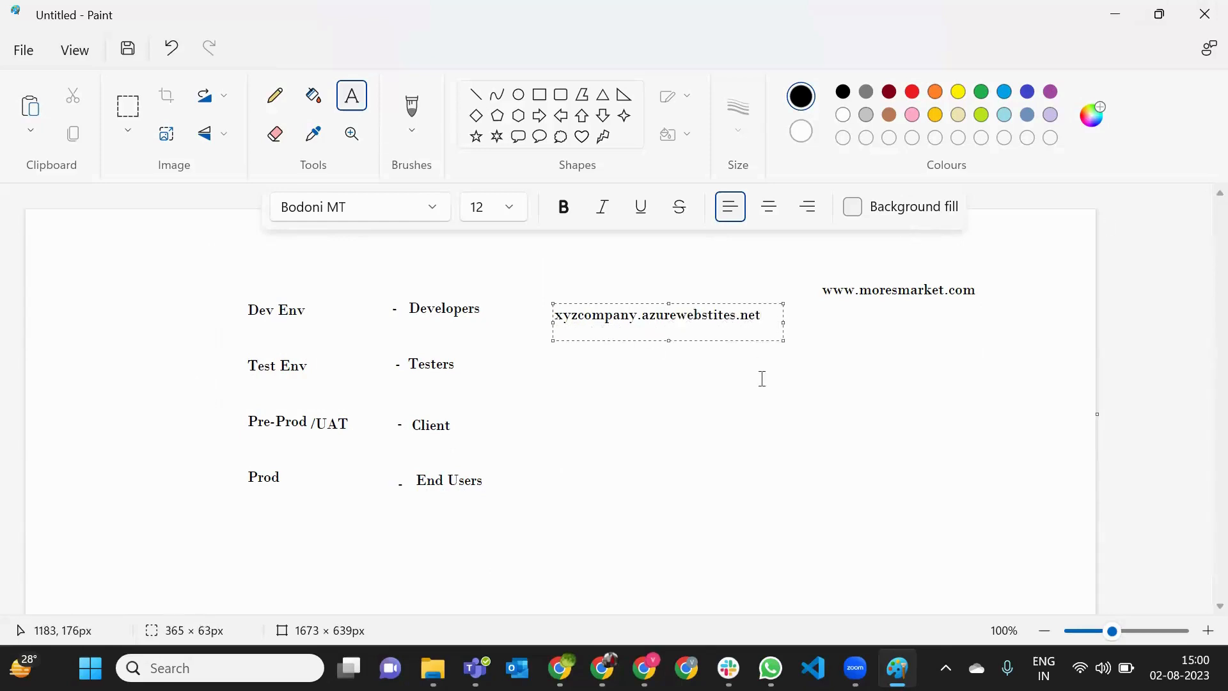
pyautogui.click(637, 420)
# Step: Add "sitxyz.com", "uatxyz.com" and "xyzcompany.com" on the Test, Pre-Prod/UAT and Prod rows, and frame the whole table briefly
pyautogui.click(557, 365)
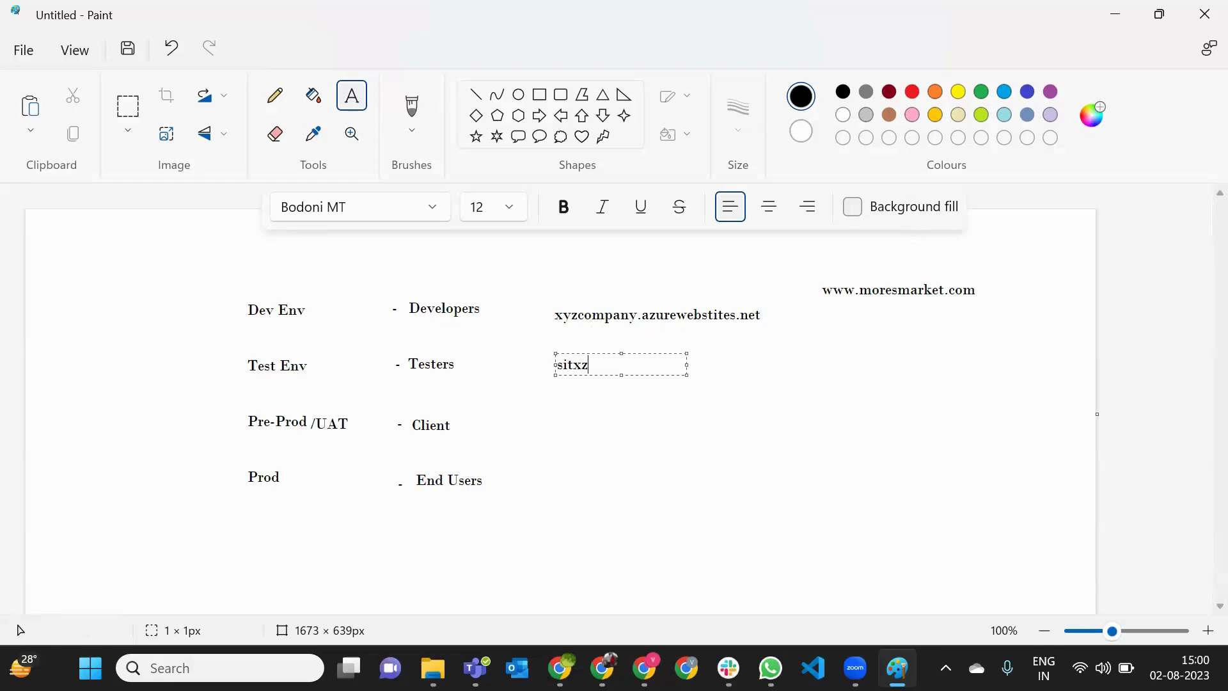
pyautogui.write('sitxyz.com')
pyautogui.press('Return')
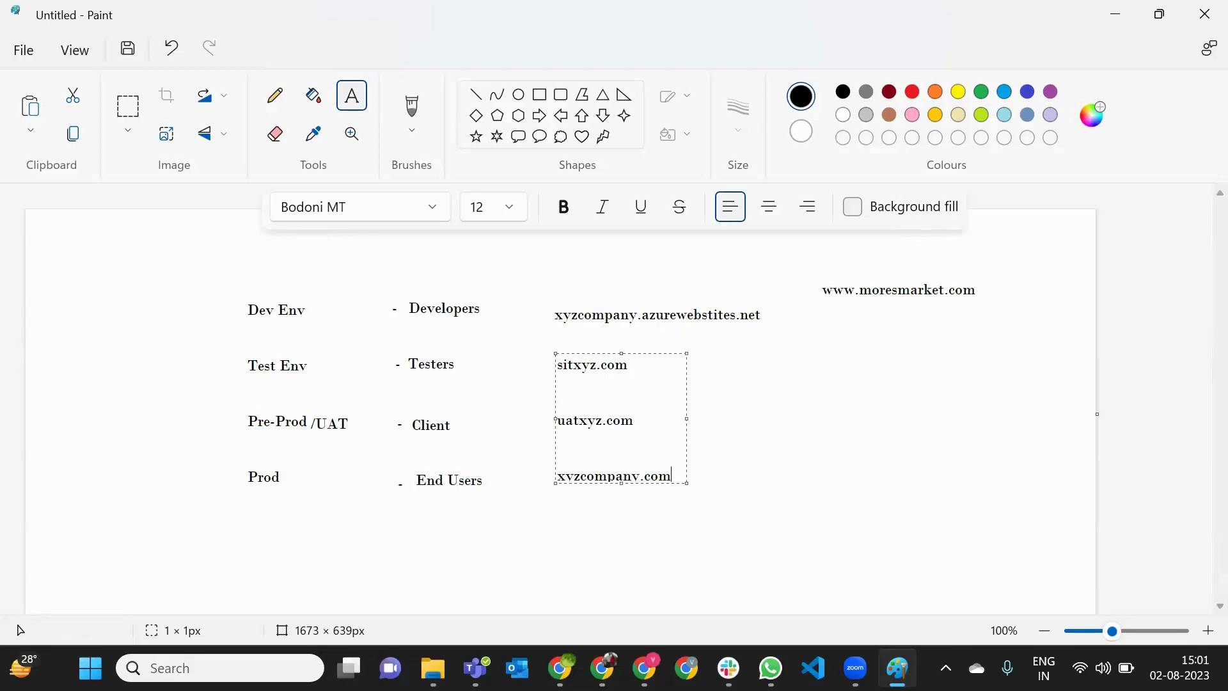
pyautogui.click(733, 421)
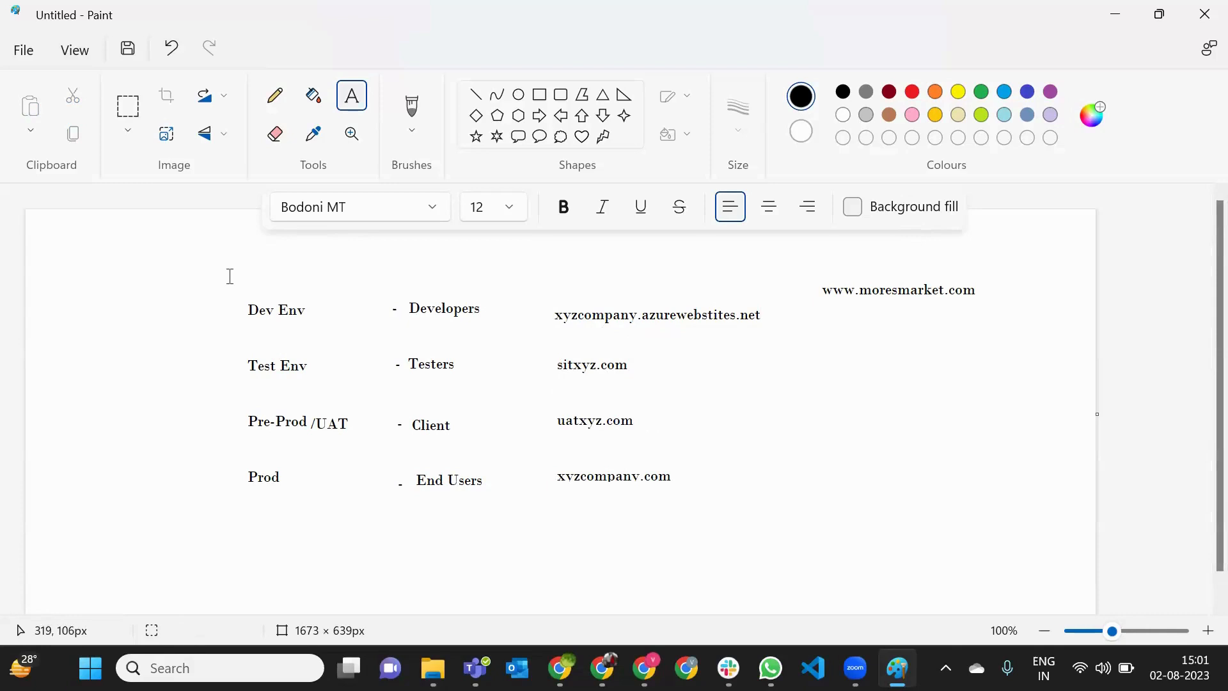
pyautogui.moveTo(231, 279); pyautogui.dragTo(787, 493)
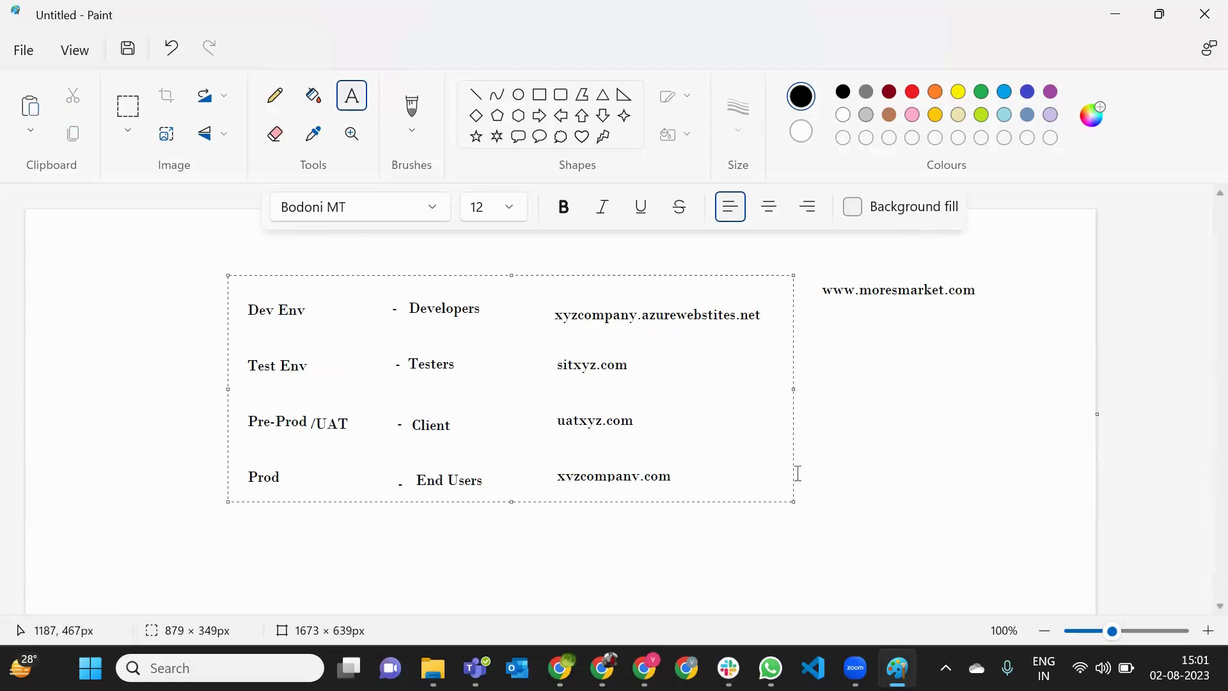
pyautogui.click(800, 470)
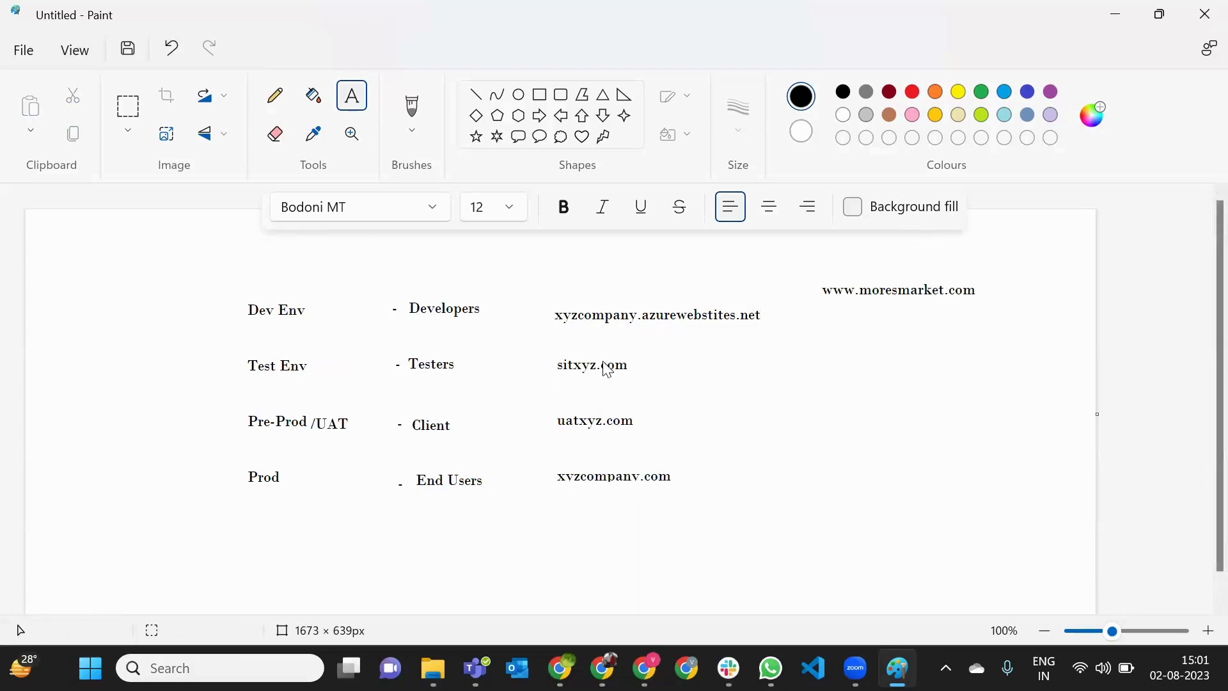
# Step: Close the Paint drawing without saving and open the htmlproj1-cd release pipeline for editing in Azure DevOps
pyautogui.click(1200, 18)
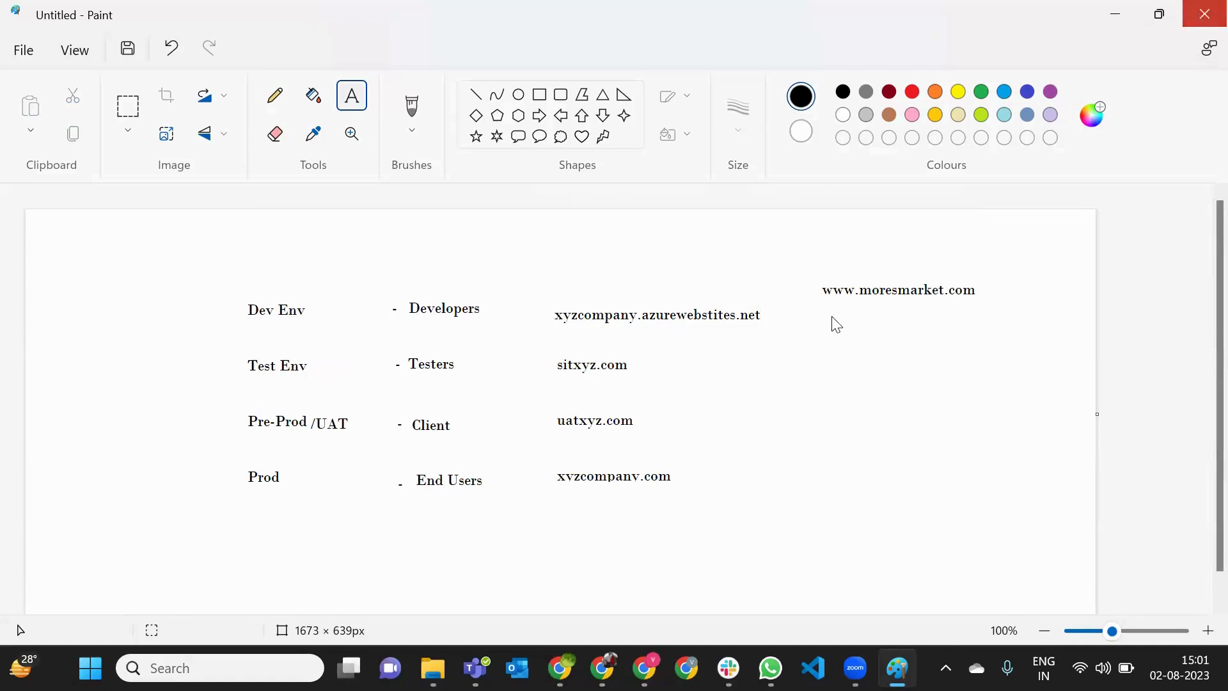
pyautogui.click(640, 380)
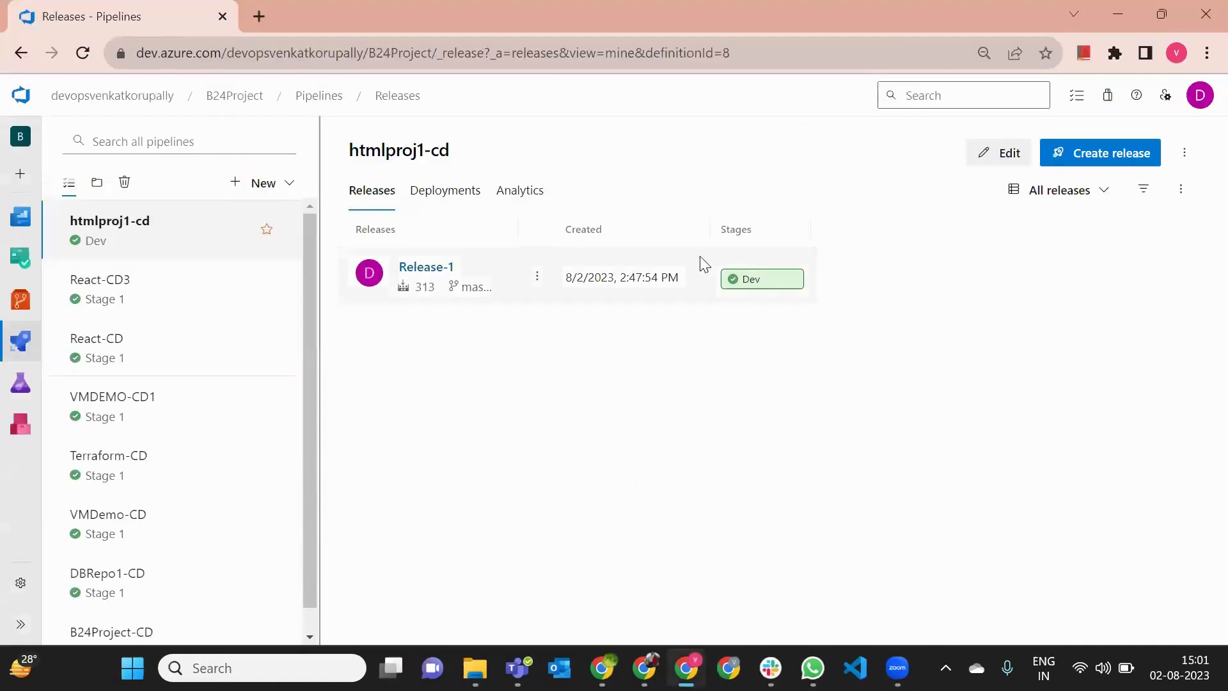
pyautogui.click(1012, 173)
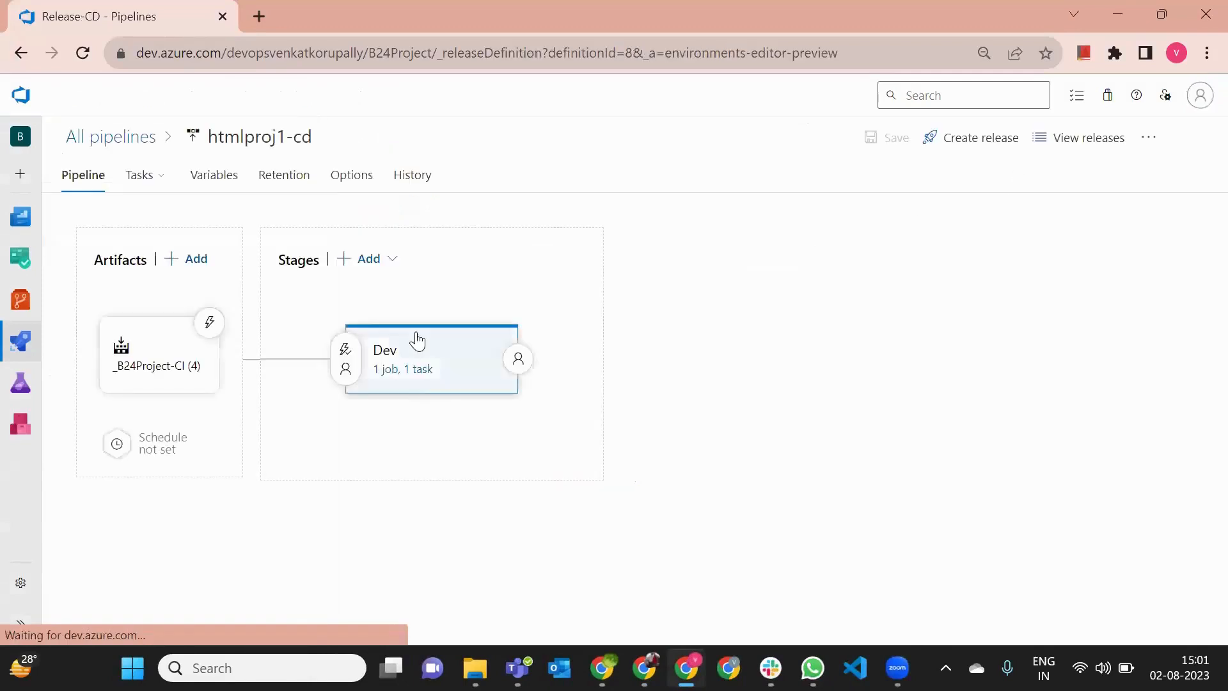
# Step: Add a stage after Dev that starts from an empty job and name it "Test"
pyautogui.moveTo(419, 384)
pyautogui.click(398, 416)
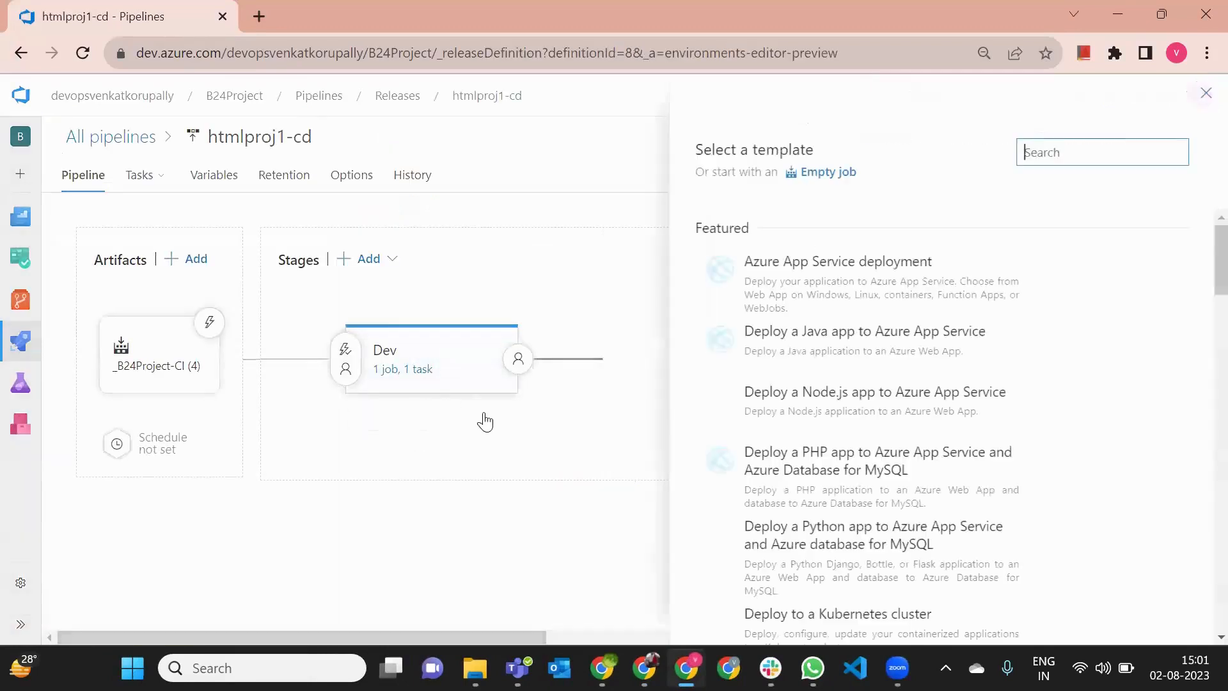
pyautogui.click(819, 181)
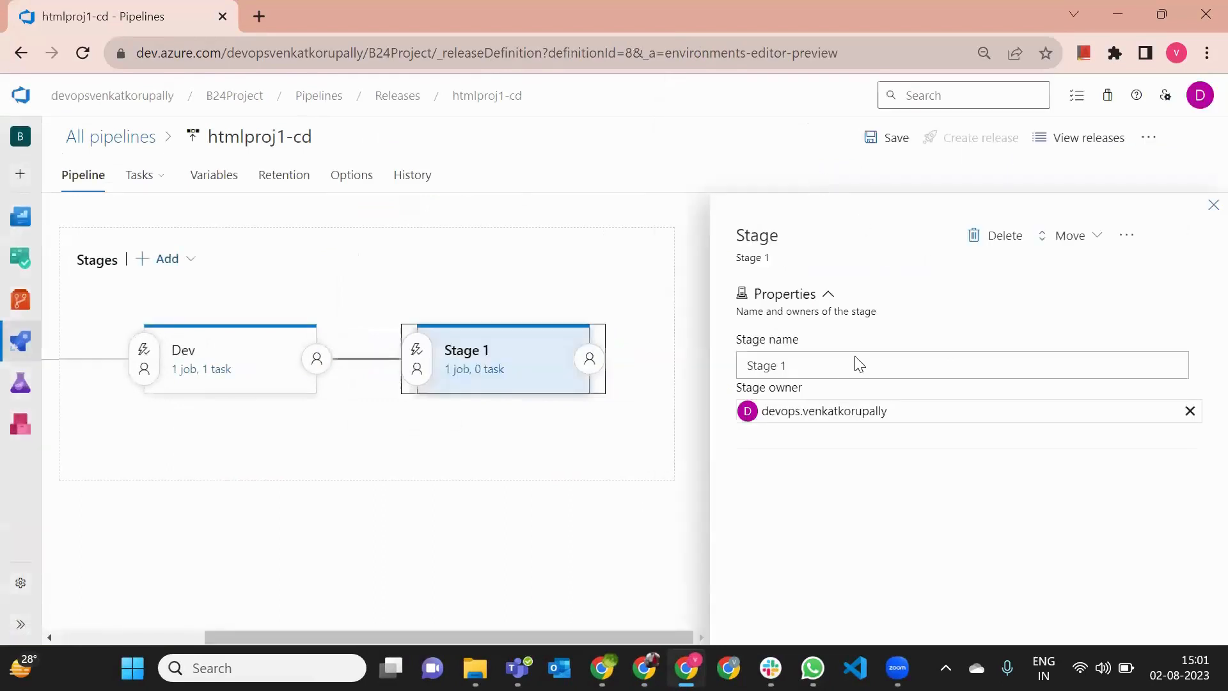
pyautogui.tripleClick(830, 365)
pyautogui.write('Test')
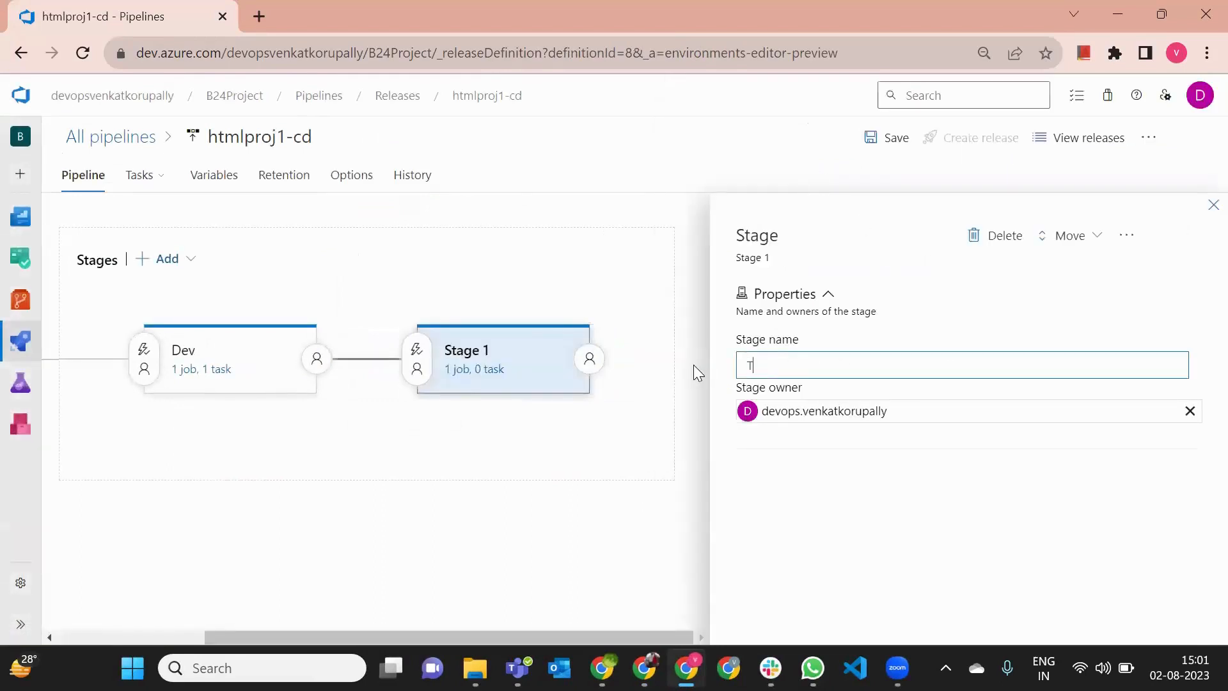
pyautogui.click(1206, 208)
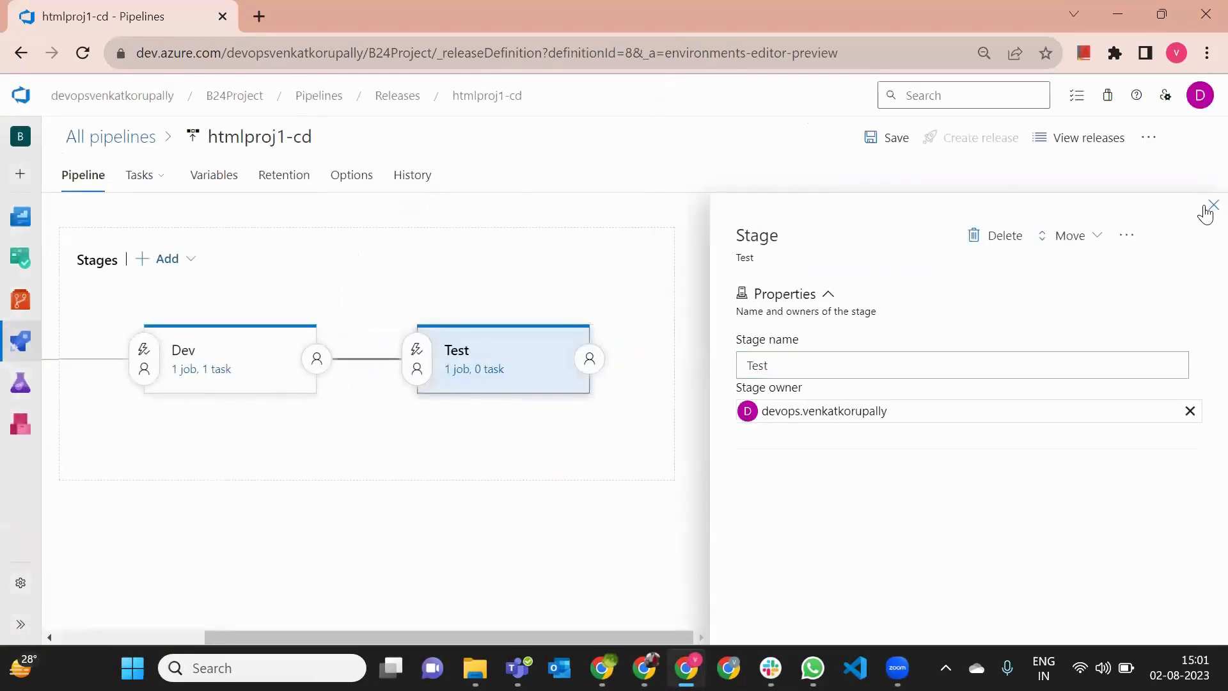
# Step: Add a stage after Test that starts from an empty job and name it "Pre-Prod"
pyautogui.moveTo(615, 355)
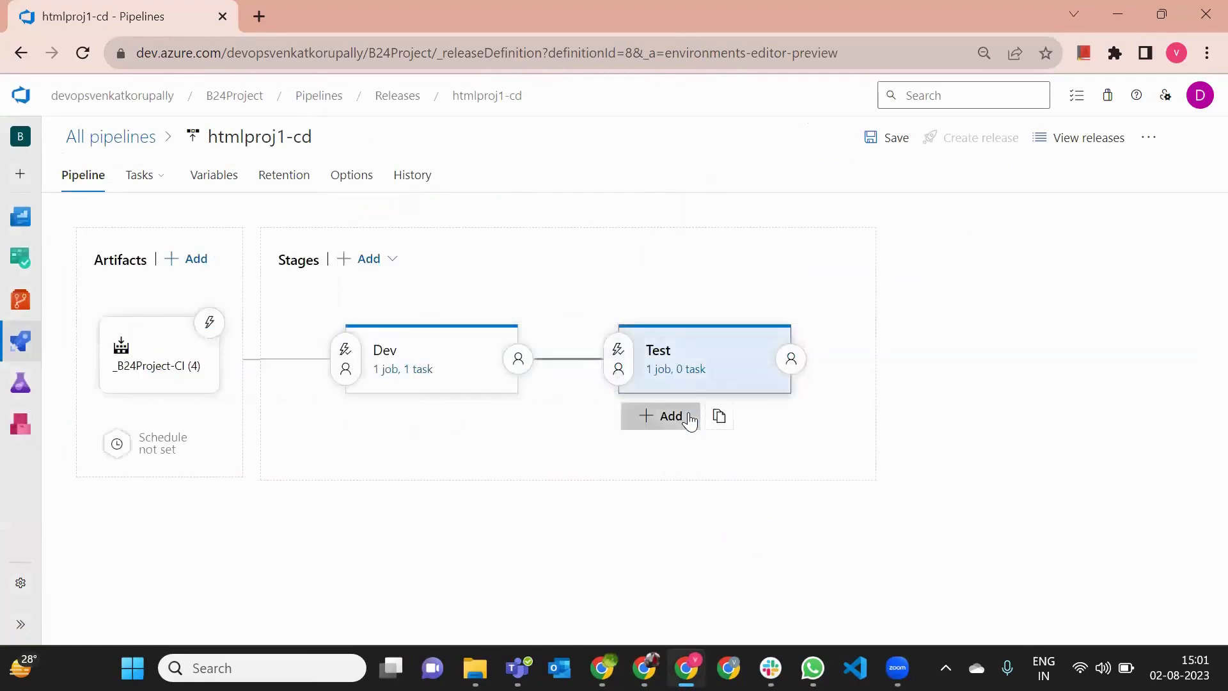
pyautogui.click(689, 418)
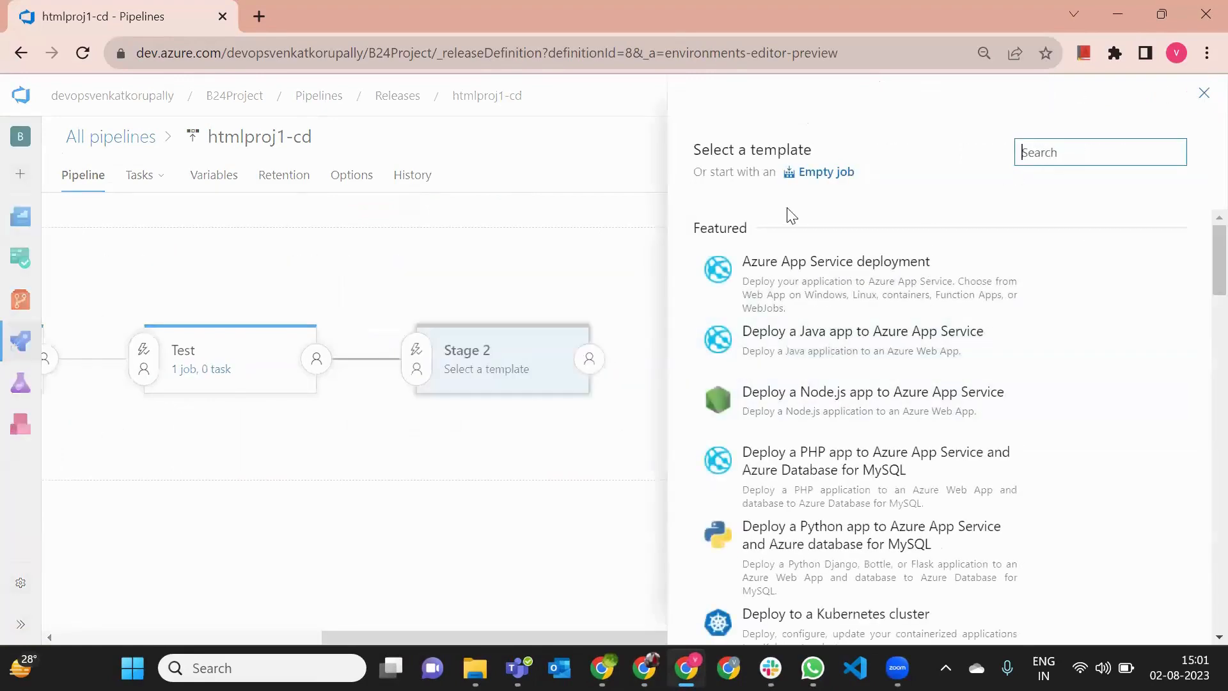
pyautogui.click(826, 177)
pyautogui.tripleClick(801, 365)
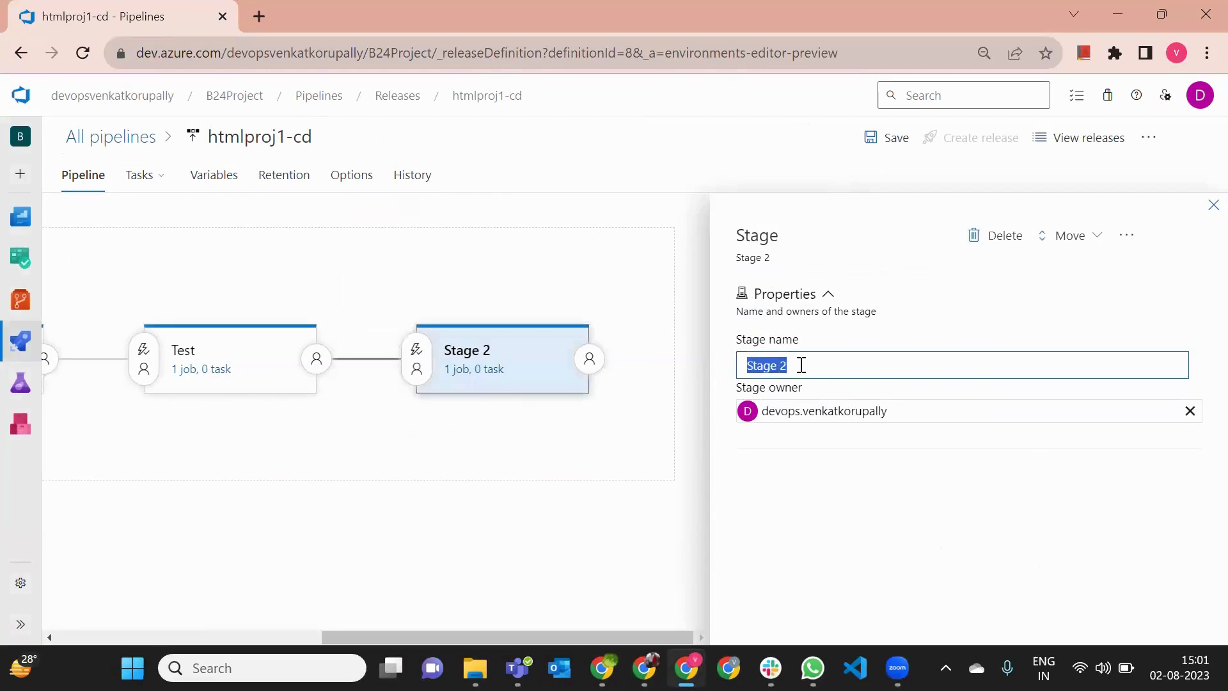
pyautogui.write('Pre-Prod')
pyautogui.click(1205, 213)
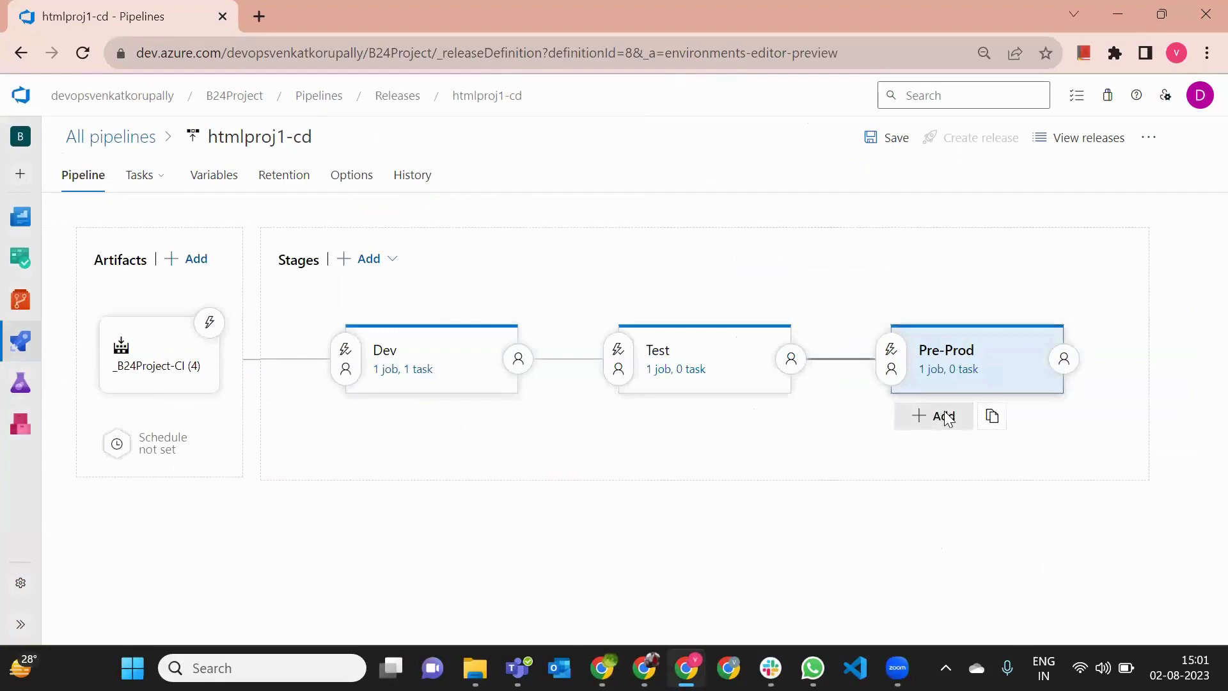
# Step: Add a stage after Pre-Prod that starts from an empty job and name it "Prod"
pyautogui.click(948, 417)
pyautogui.click(832, 172)
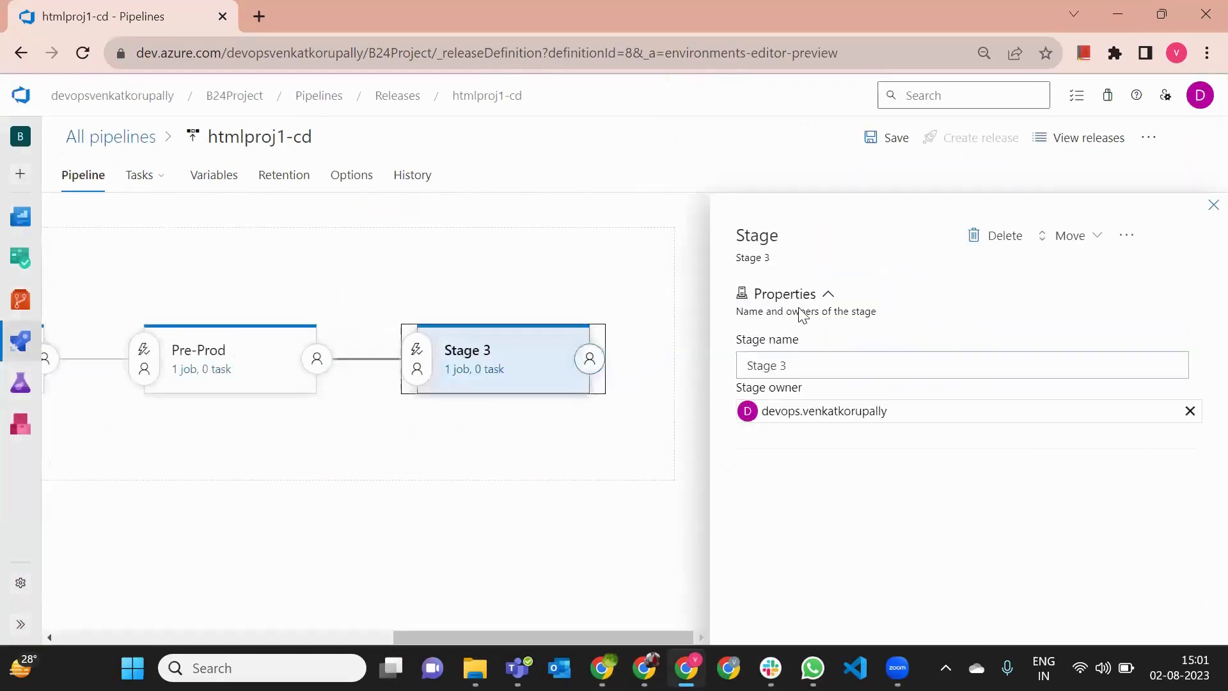
pyautogui.moveTo(814, 365); pyautogui.dragTo(723, 373)
pyautogui.write('Prod')
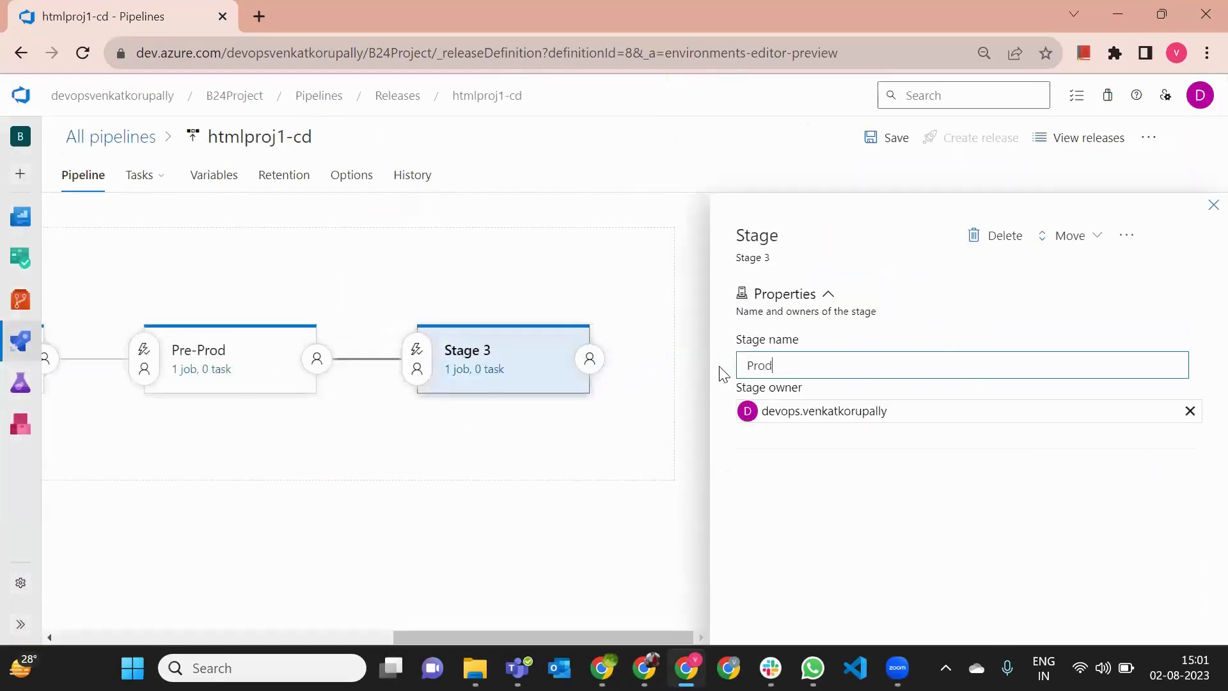
pyautogui.click(1207, 210)
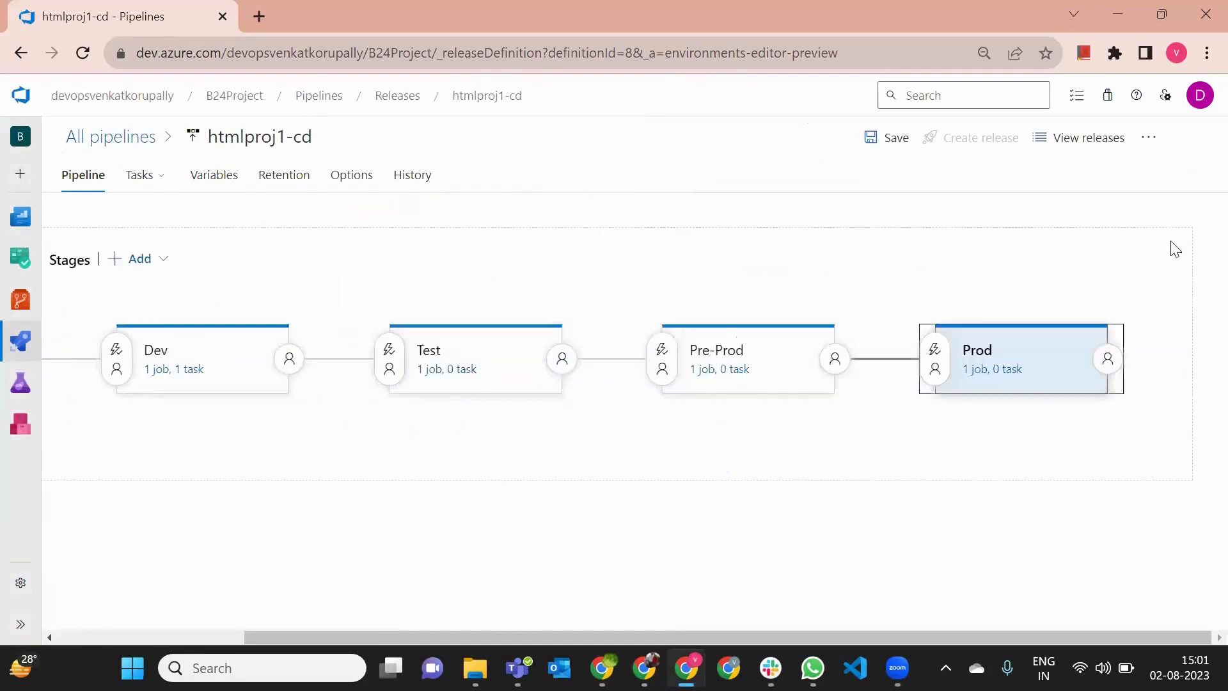
pyautogui.moveTo(624, 639); pyautogui.dragTo(425, 639)
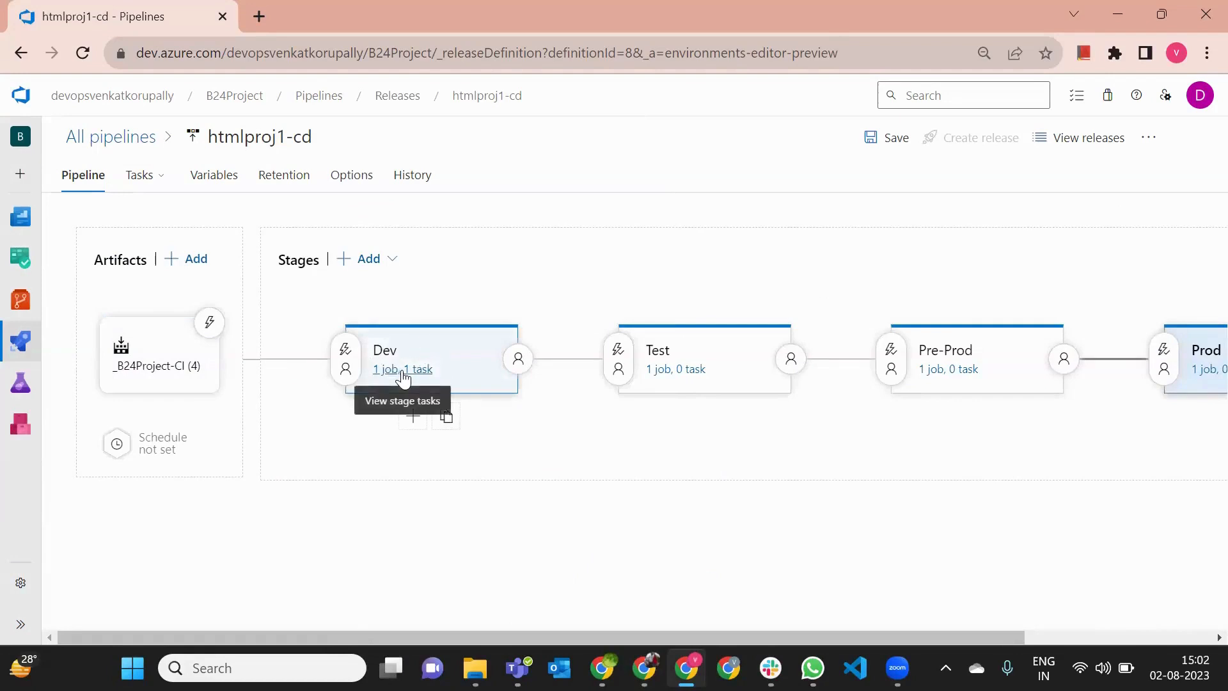
# Step: Add an Azure App Service deploy task to the agent job of the Test stage
pyautogui.click(690, 371)
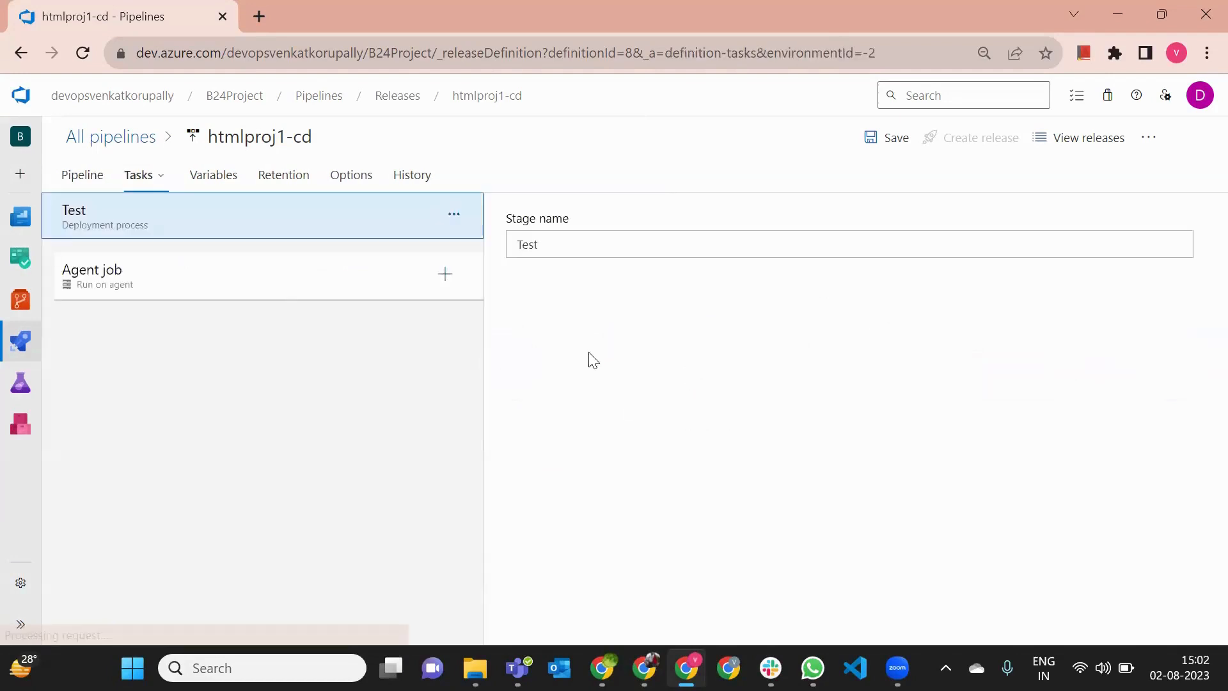
pyautogui.click(436, 279)
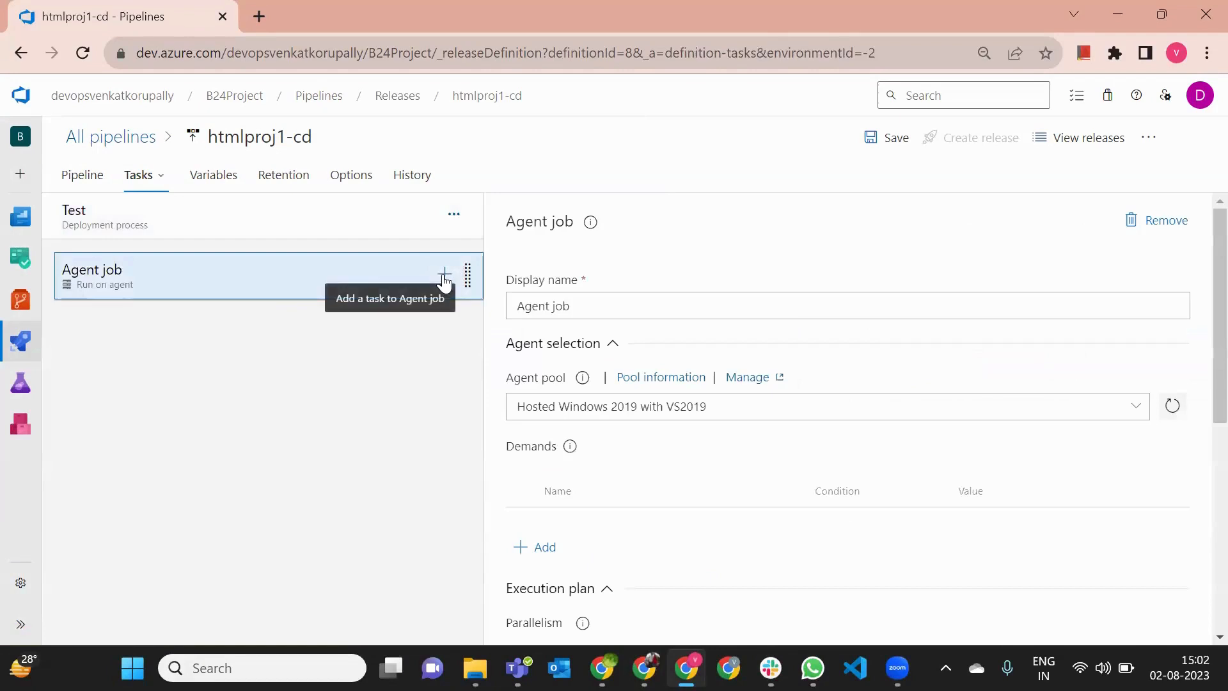
pyautogui.click(444, 275)
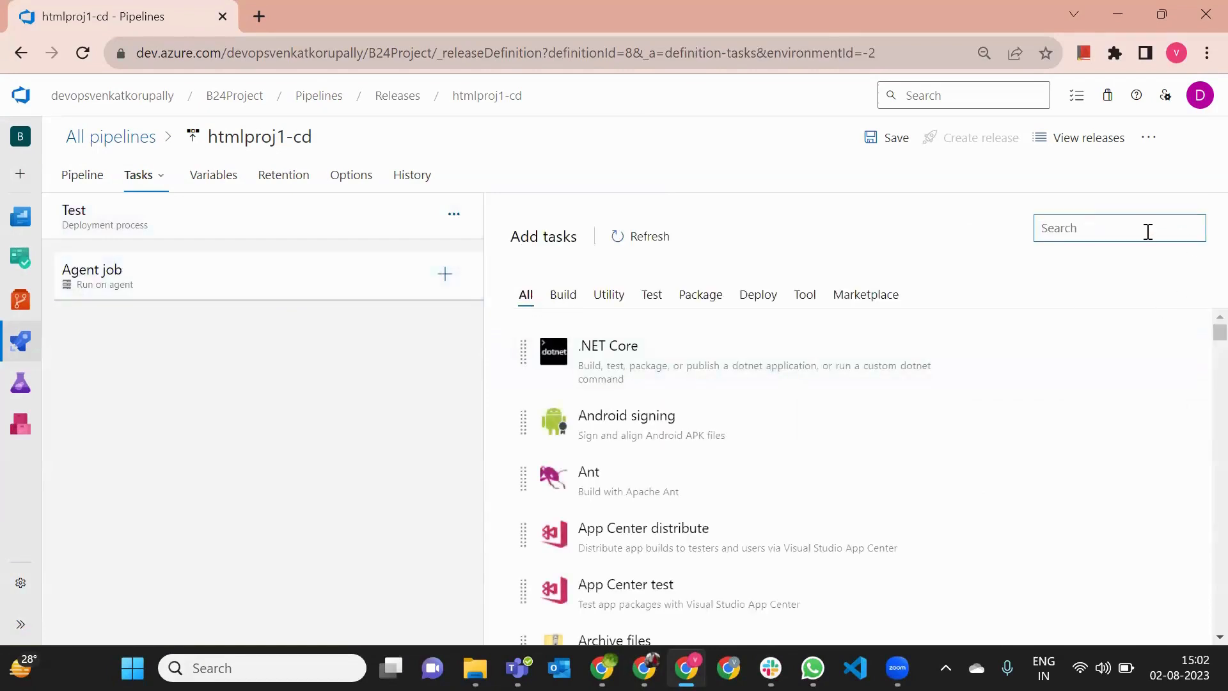
pyautogui.write('azure app service')
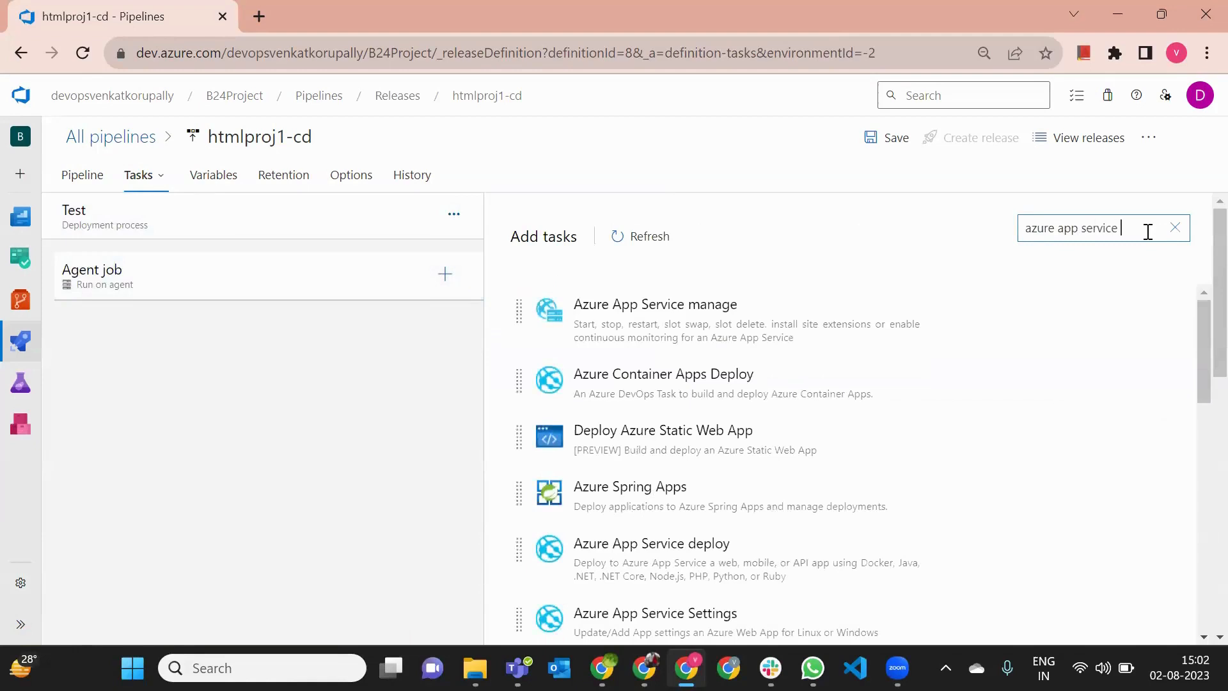
pyautogui.click(911, 388)
pyautogui.click(1106, 378)
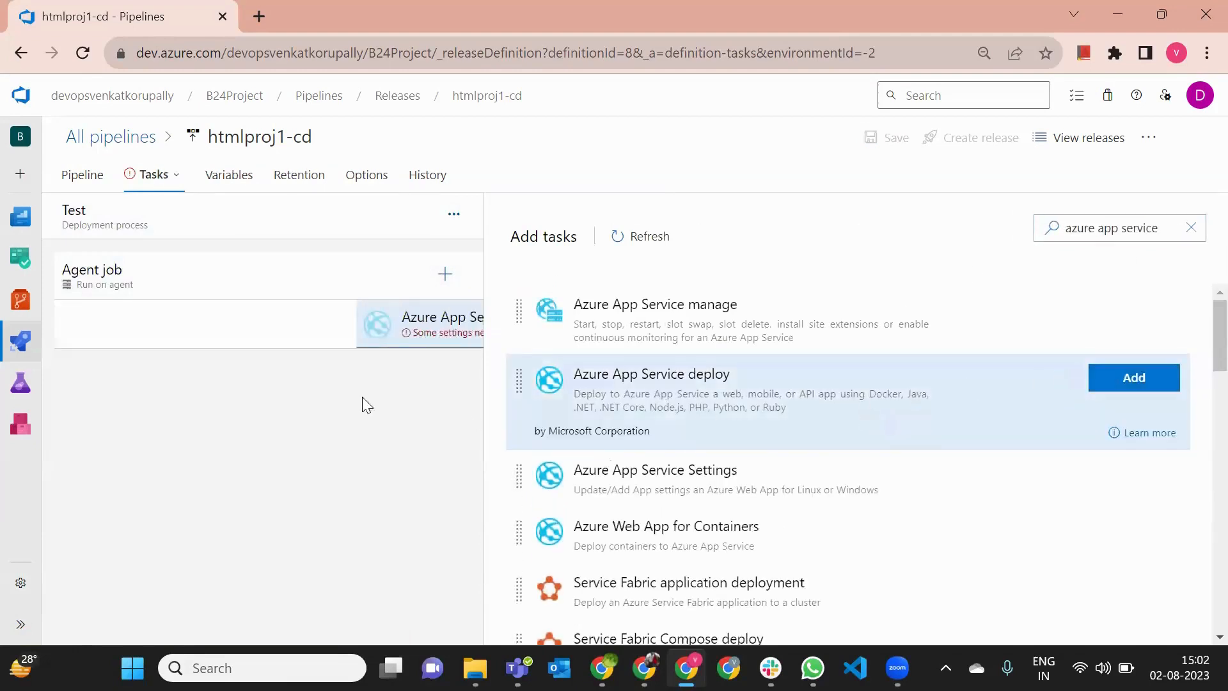
# Step: Set the Test deploy task to the AppSConnection subscription and the playbadmintonfe app service, and save the pipeline
pyautogui.click(247, 325)
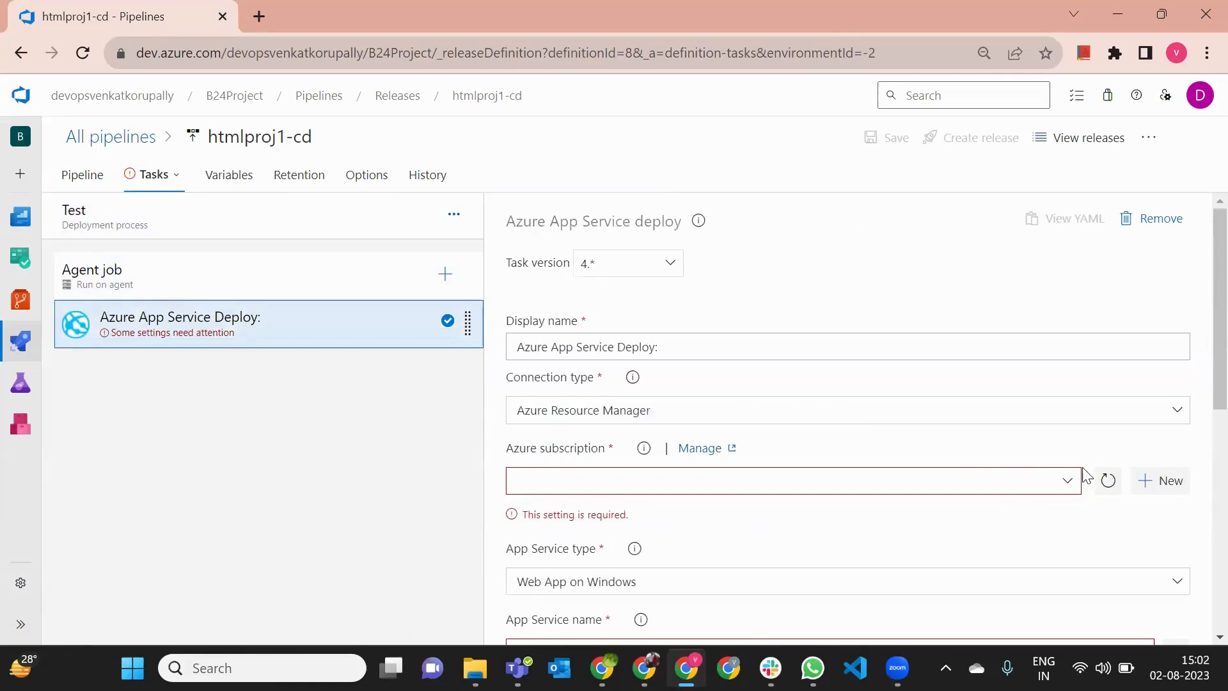
pyautogui.click(1067, 480)
pyautogui.click(658, 422)
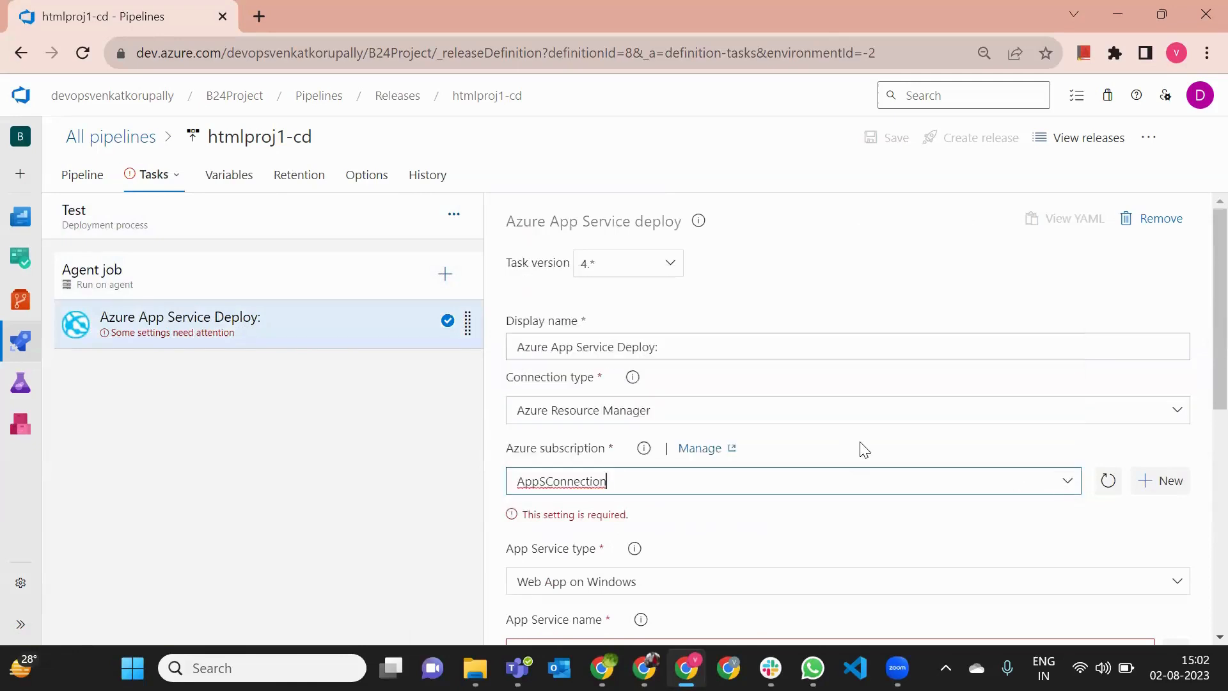
pyautogui.scroll(-3, 1006, 496)
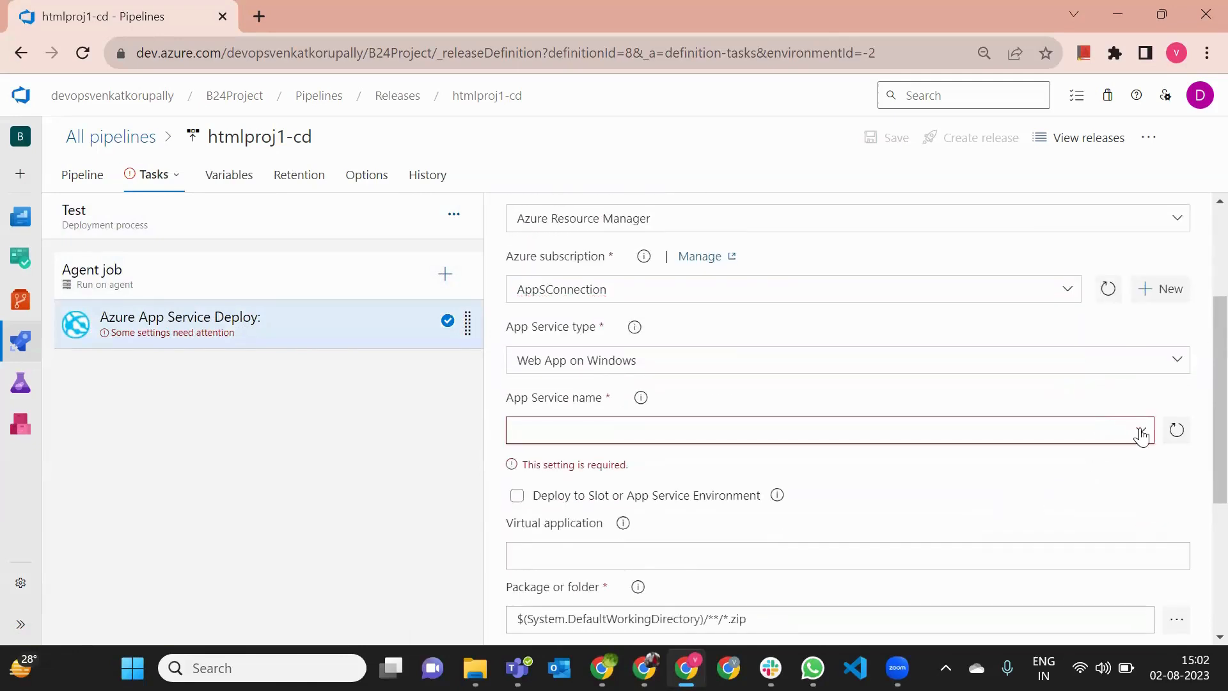
pyautogui.click(1141, 433)
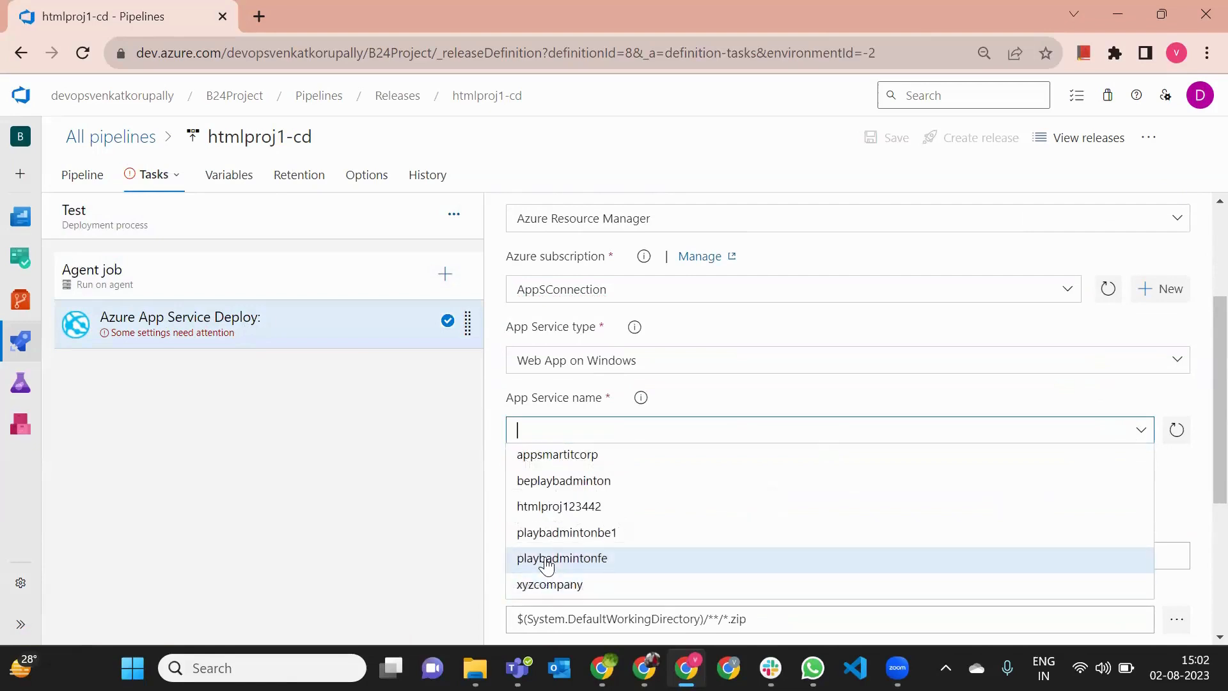
pyautogui.click(547, 558)
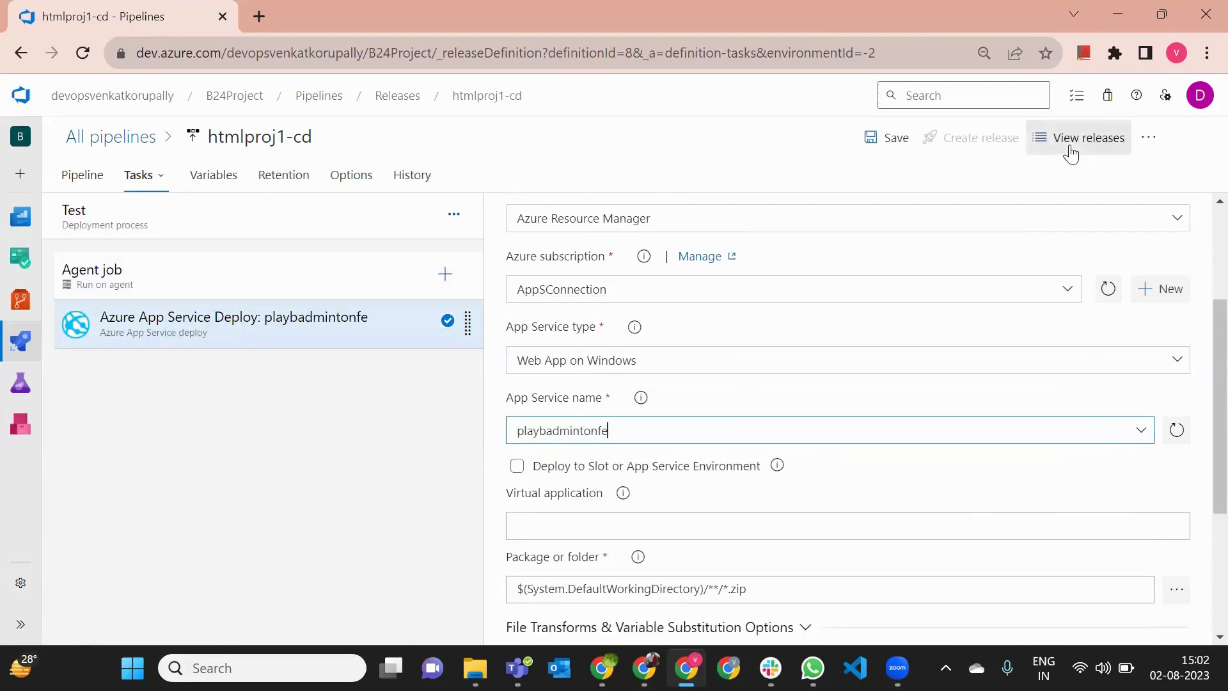
pyautogui.click(886, 138)
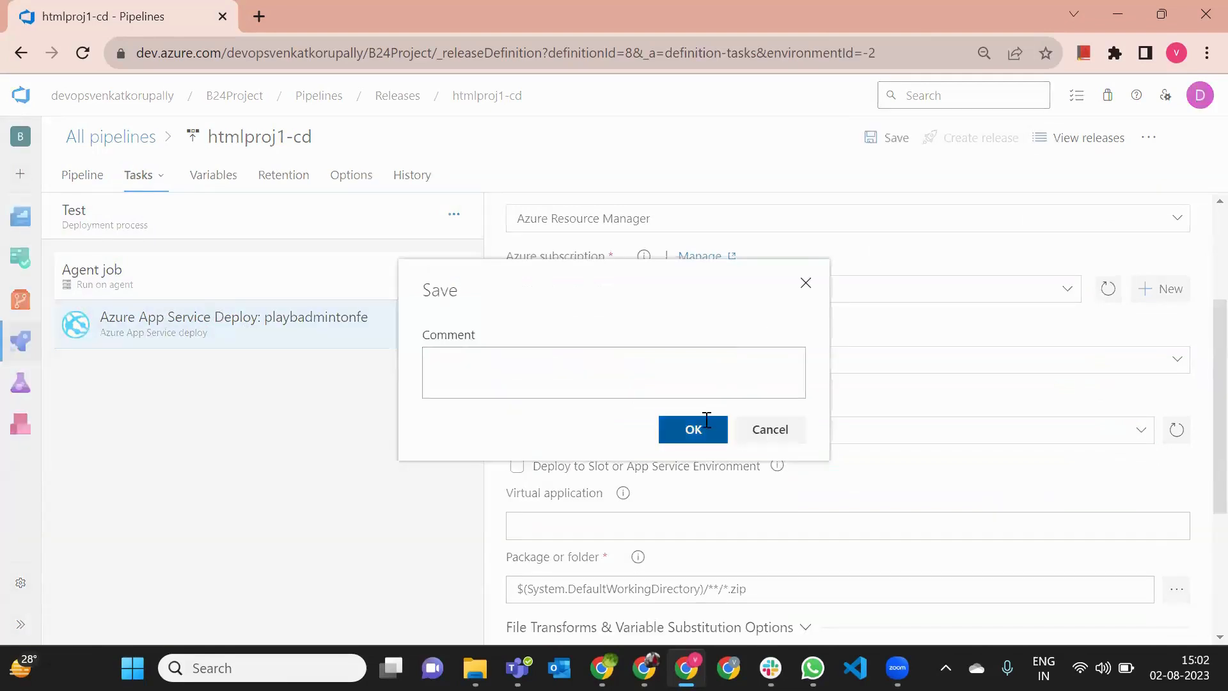
pyautogui.click(707, 429)
# Step: Open the Pre-Prod stage's tasks and add an Azure App Service deploy task to its agent job
pyautogui.moveTo(9, 337)
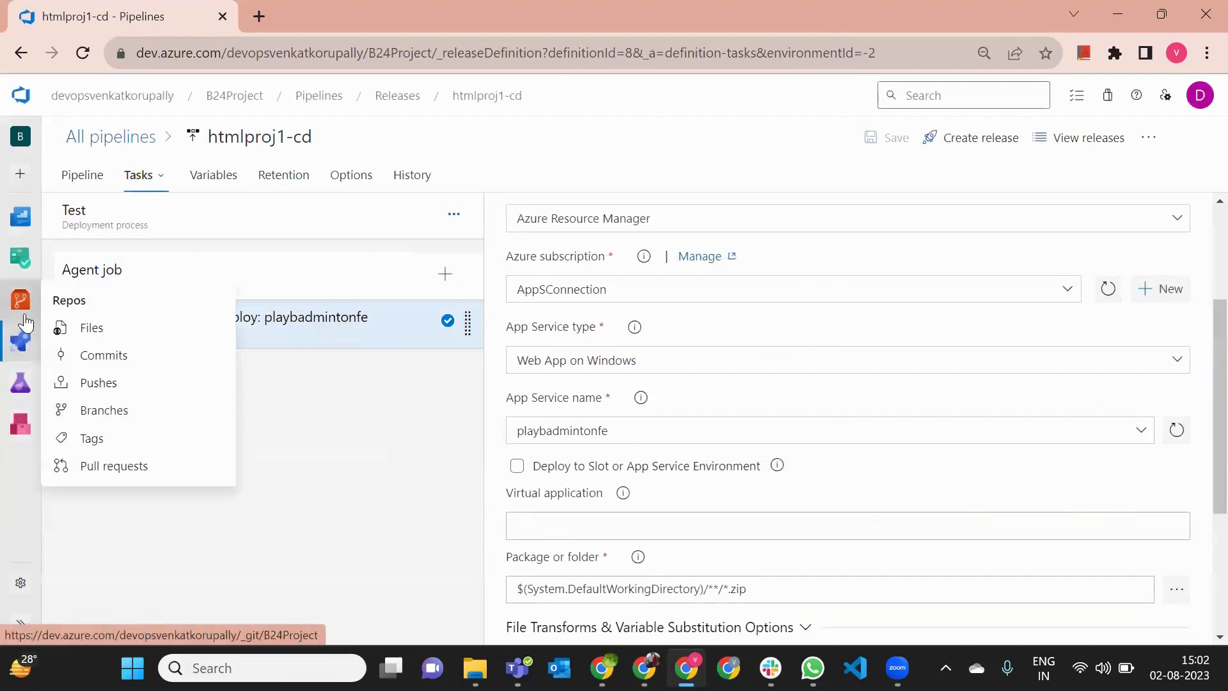
pyautogui.click(83, 174)
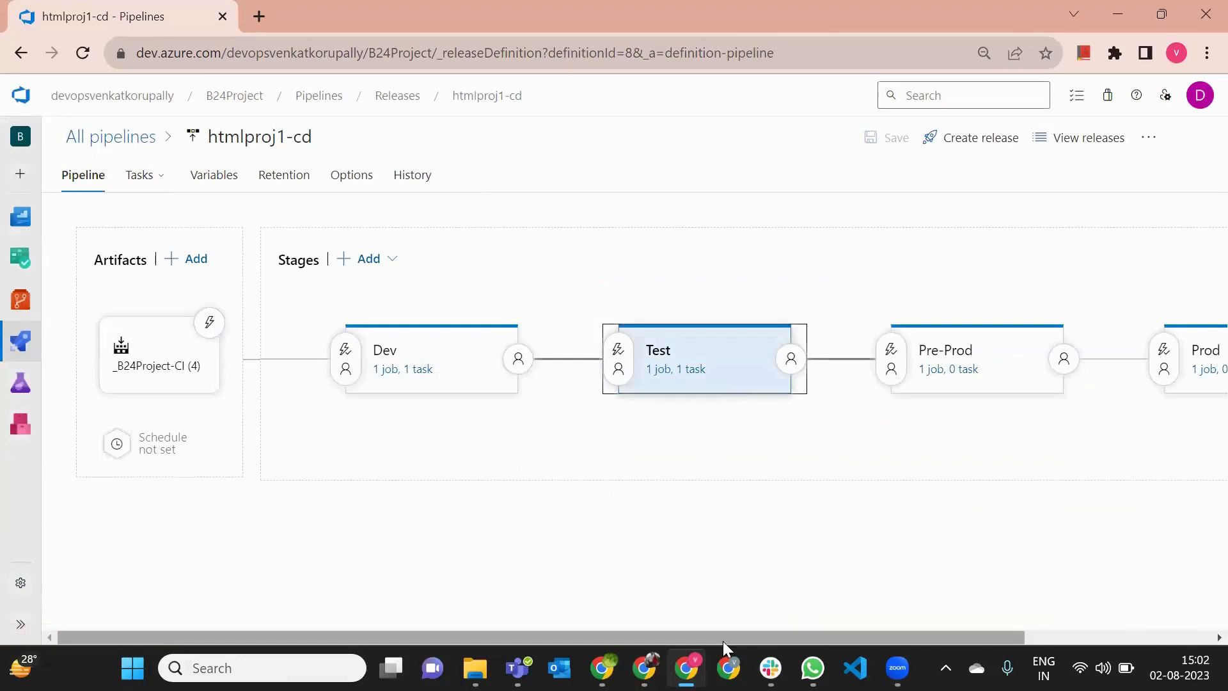
pyautogui.moveTo(723, 640); pyautogui.dragTo(819, 637)
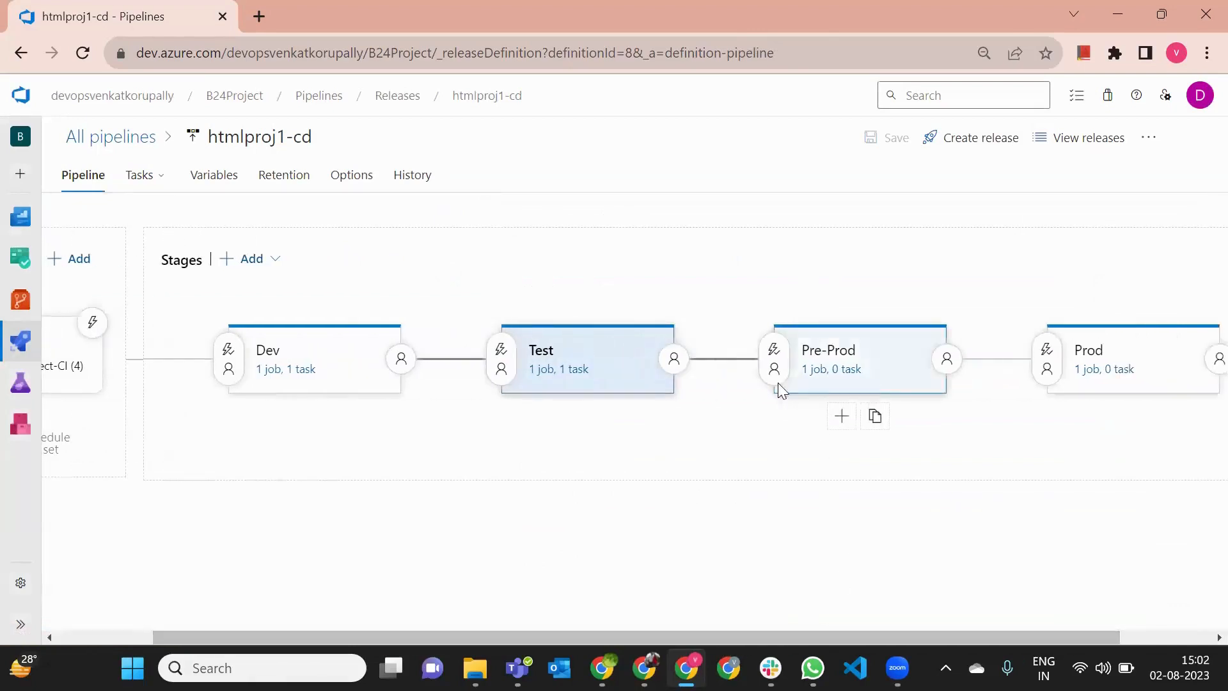
pyautogui.click(834, 373)
pyautogui.click(448, 279)
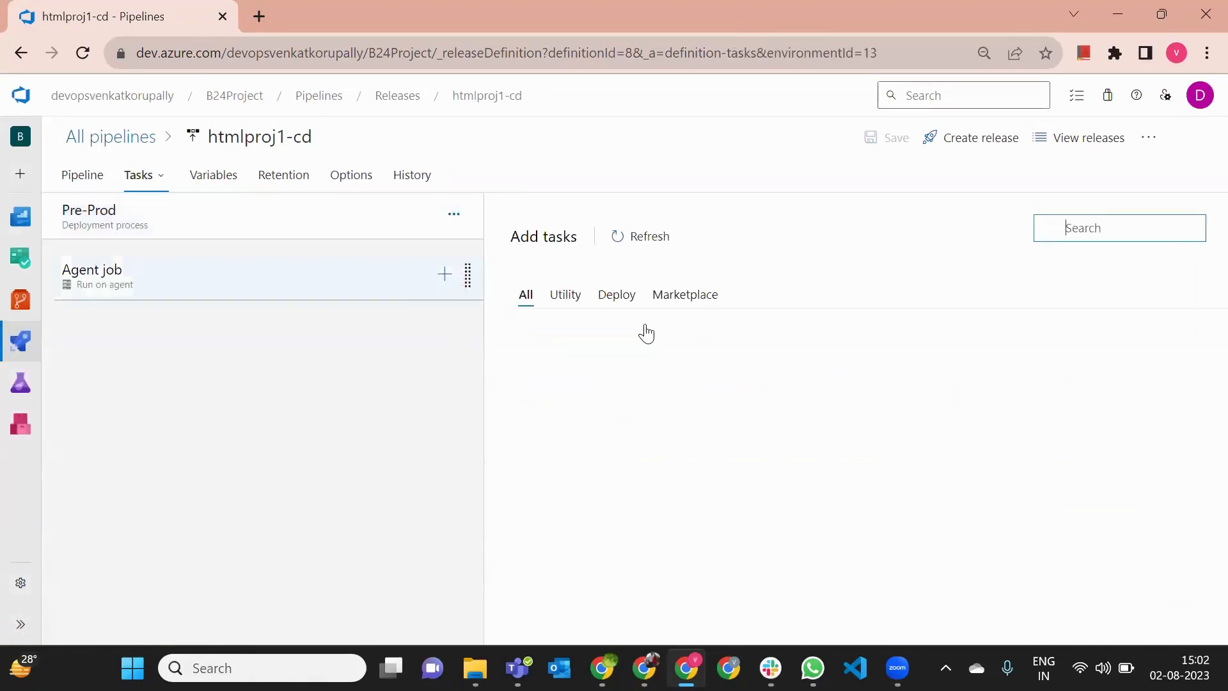
pyautogui.write('azure app service deploy')
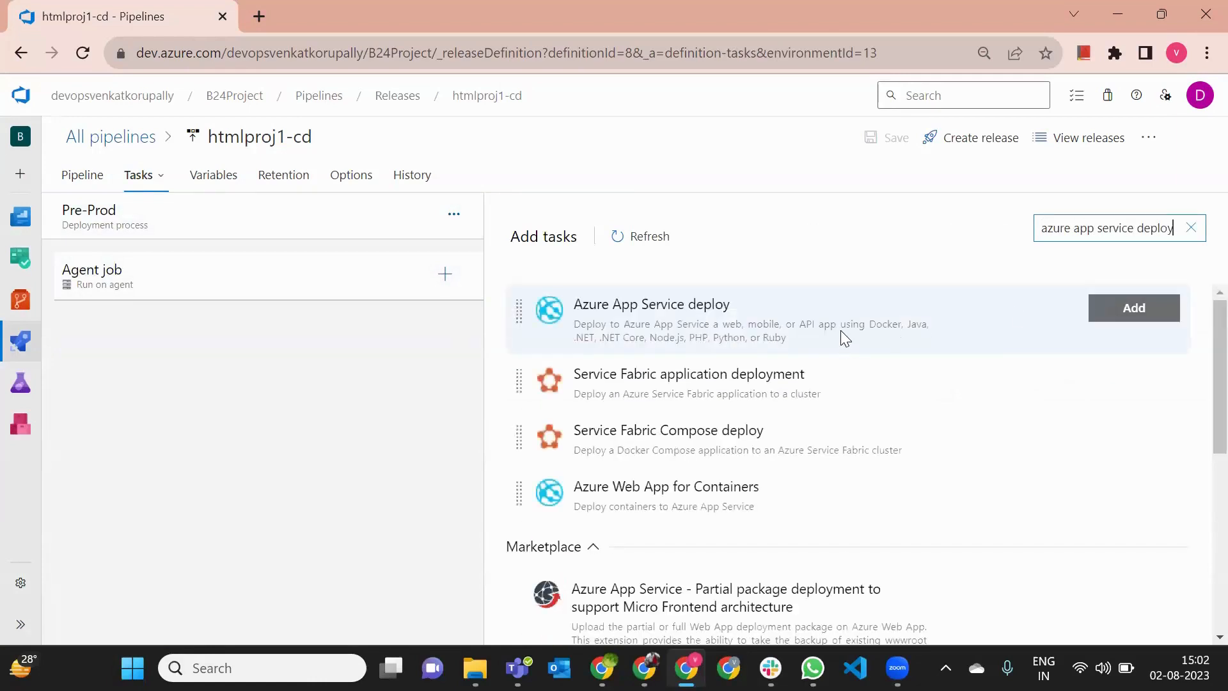
pyautogui.click(840, 331)
pyautogui.click(1107, 317)
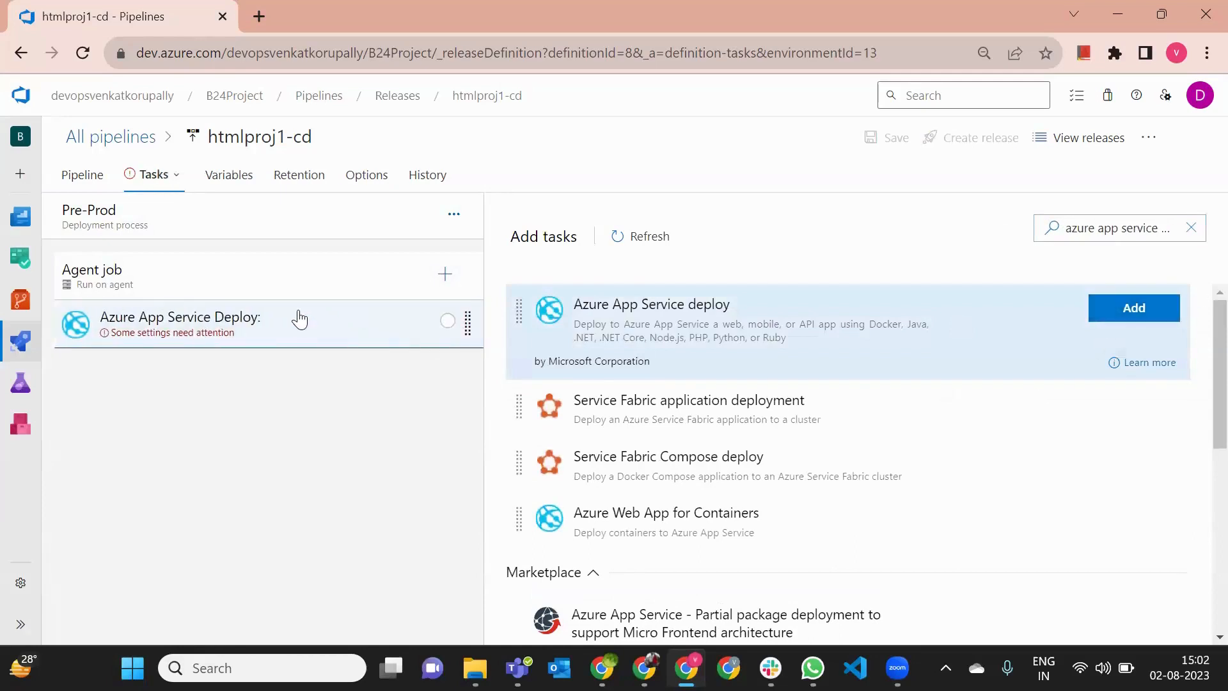
# Step: Set the Pre-Prod deploy task to the AppSConnection subscription and the beplaybadminton app service, and save the pipeline
pyautogui.click(297, 316)
pyautogui.click(1067, 481)
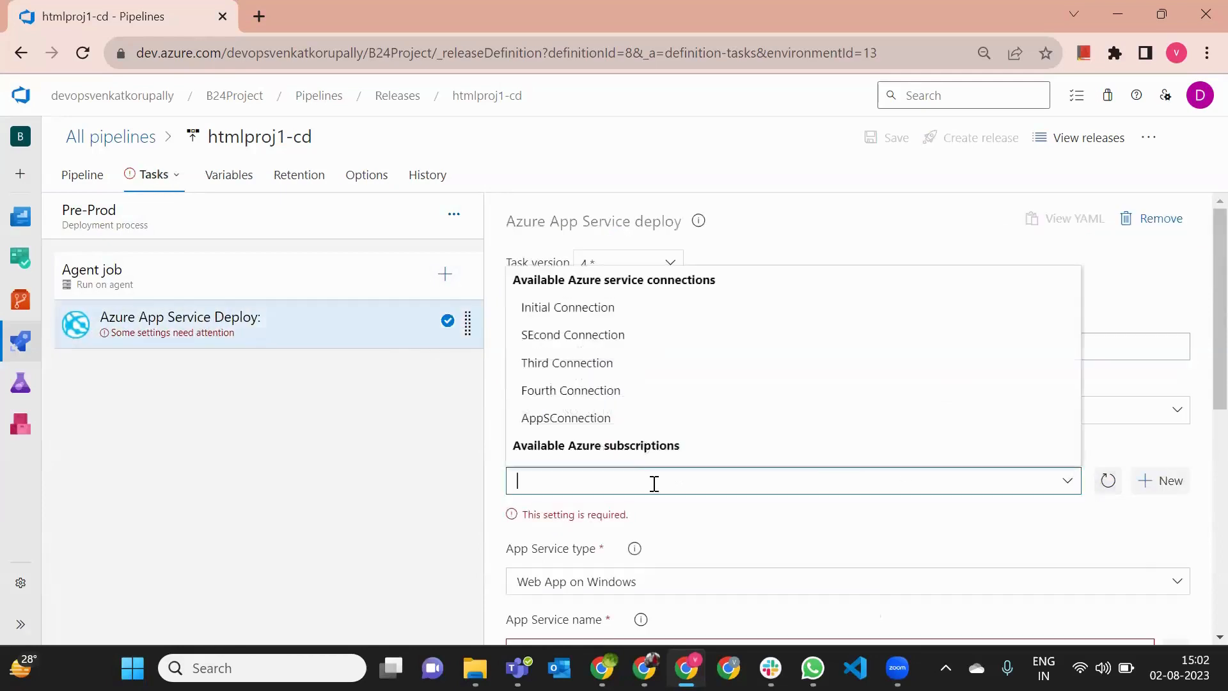
pyautogui.click(605, 416)
pyautogui.scroll(-3, 768, 416)
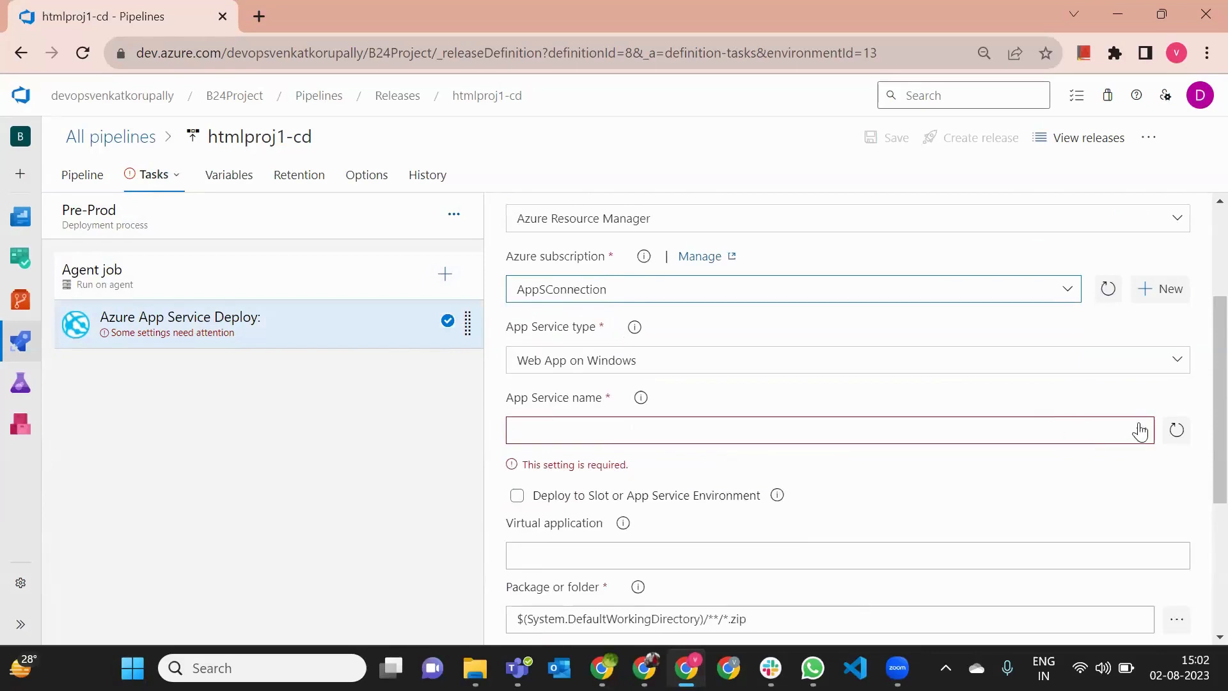
pyautogui.click(1141, 431)
pyautogui.click(629, 484)
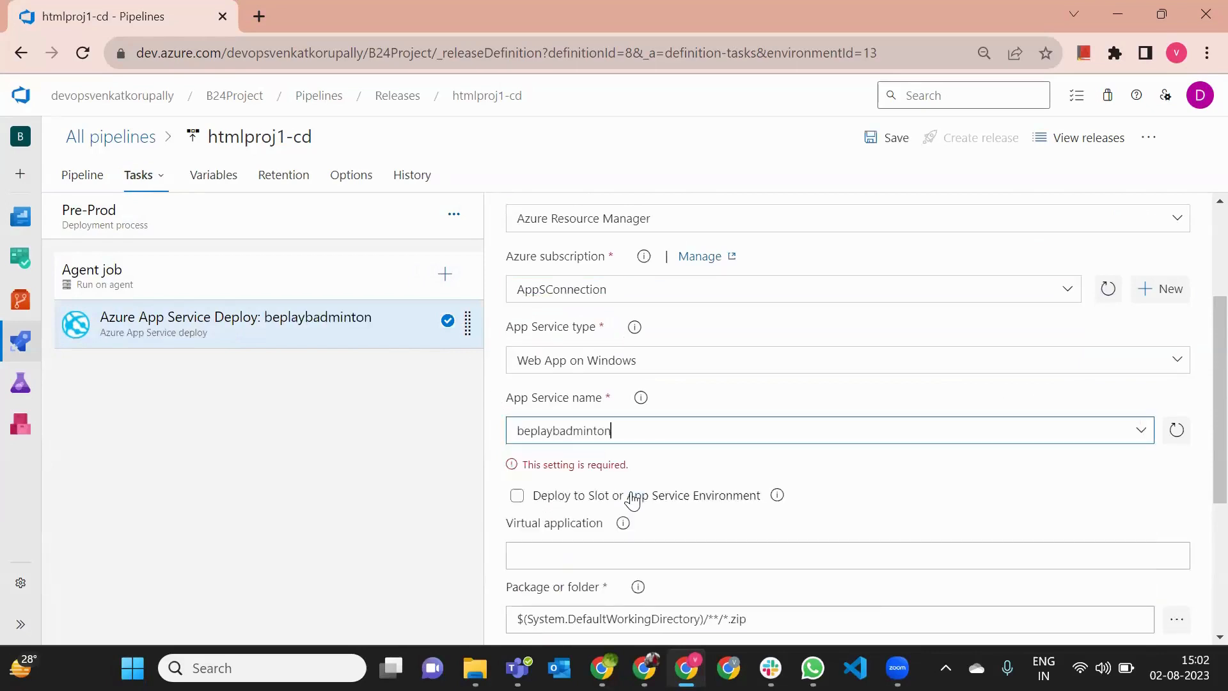
pyautogui.click(886, 137)
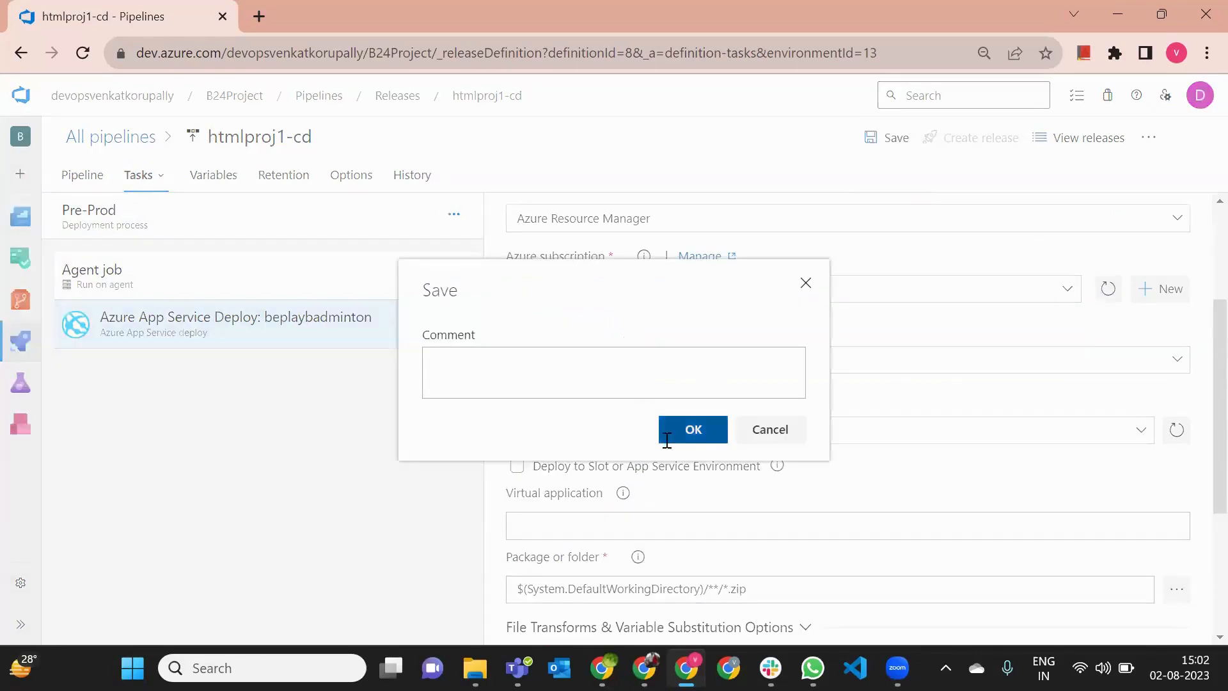
pyautogui.click(671, 428)
# Step: Open the Prod stage's tasks and add an Azure App Service deploy task to its agent job
pyautogui.click(70, 177)
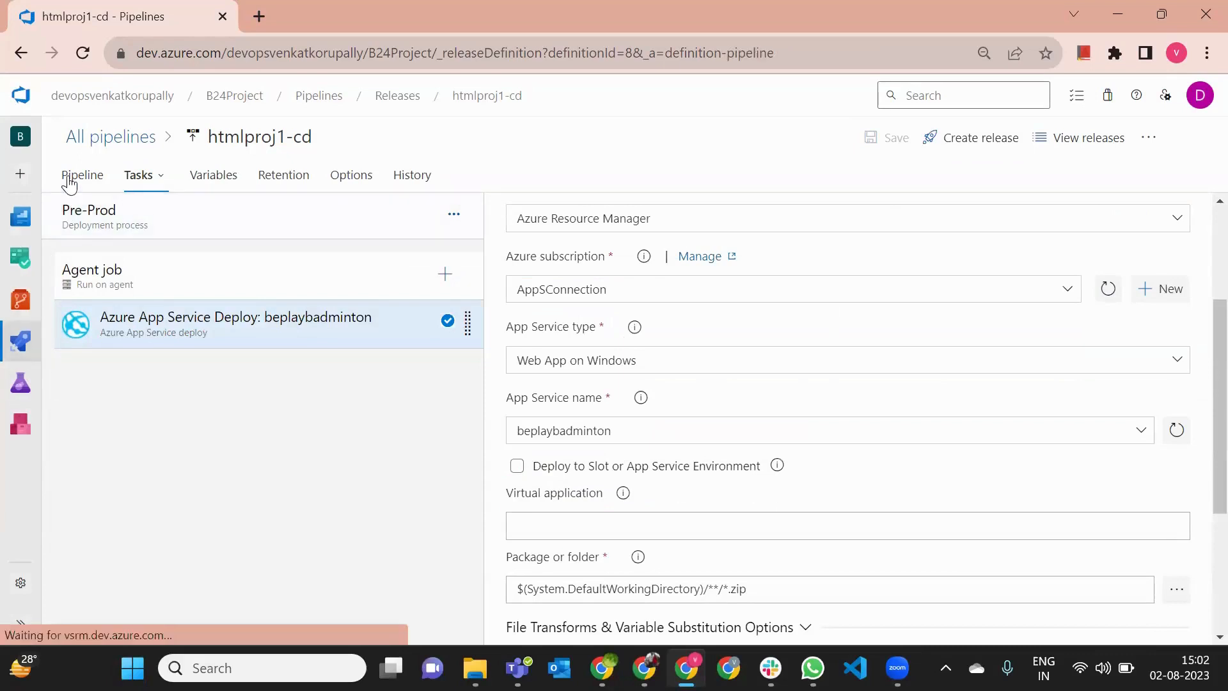
pyautogui.moveTo(923, 627); pyautogui.dragTo(1031, 433)
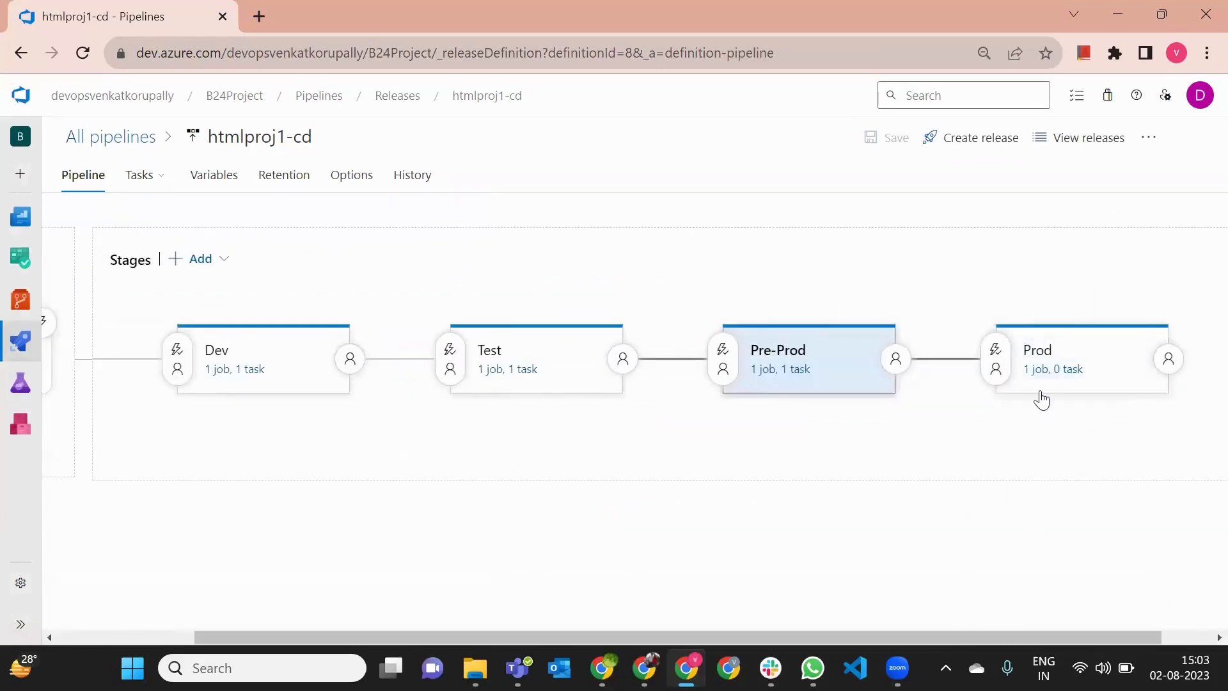
pyautogui.click(1048, 369)
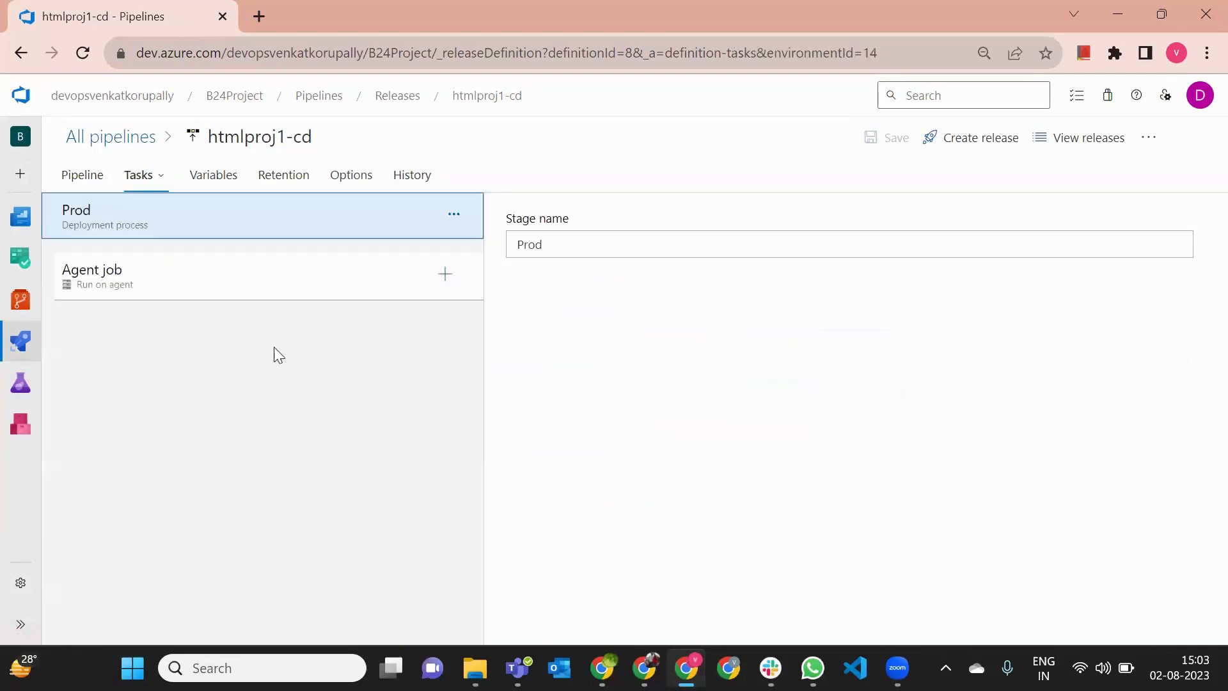
pyautogui.click(444, 274)
pyautogui.click(1102, 237)
pyautogui.write('a')
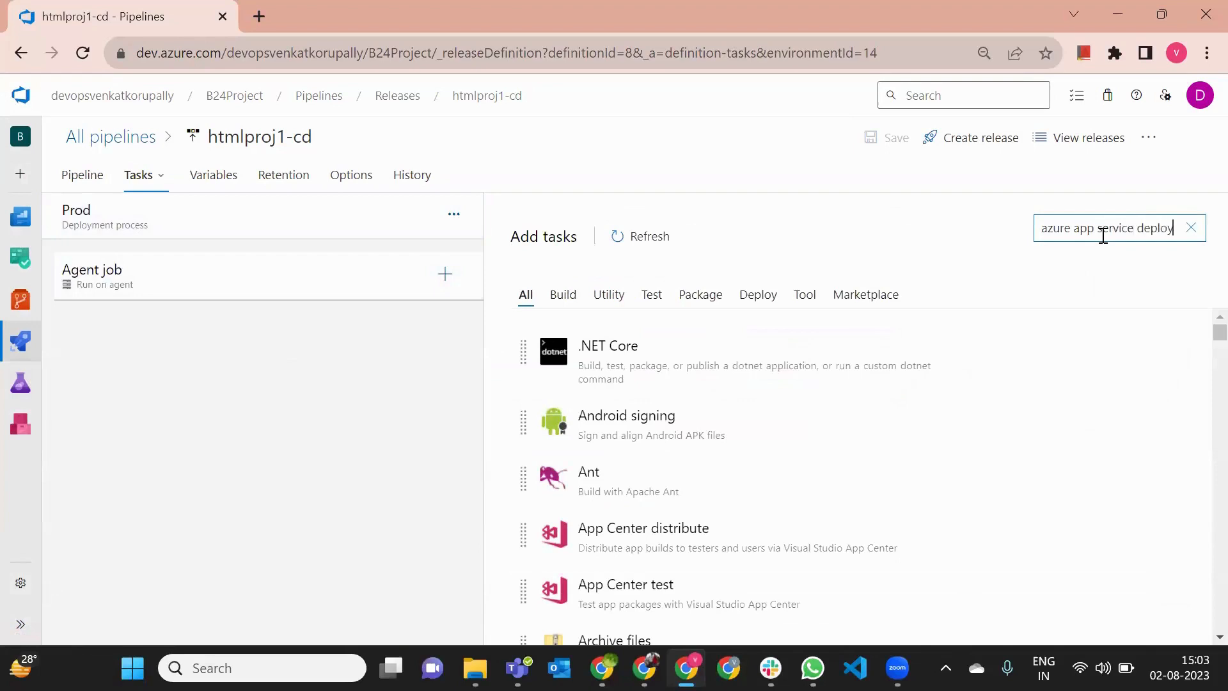
pyautogui.write('zure app service deploy')
pyautogui.click(808, 301)
pyautogui.click(1113, 308)
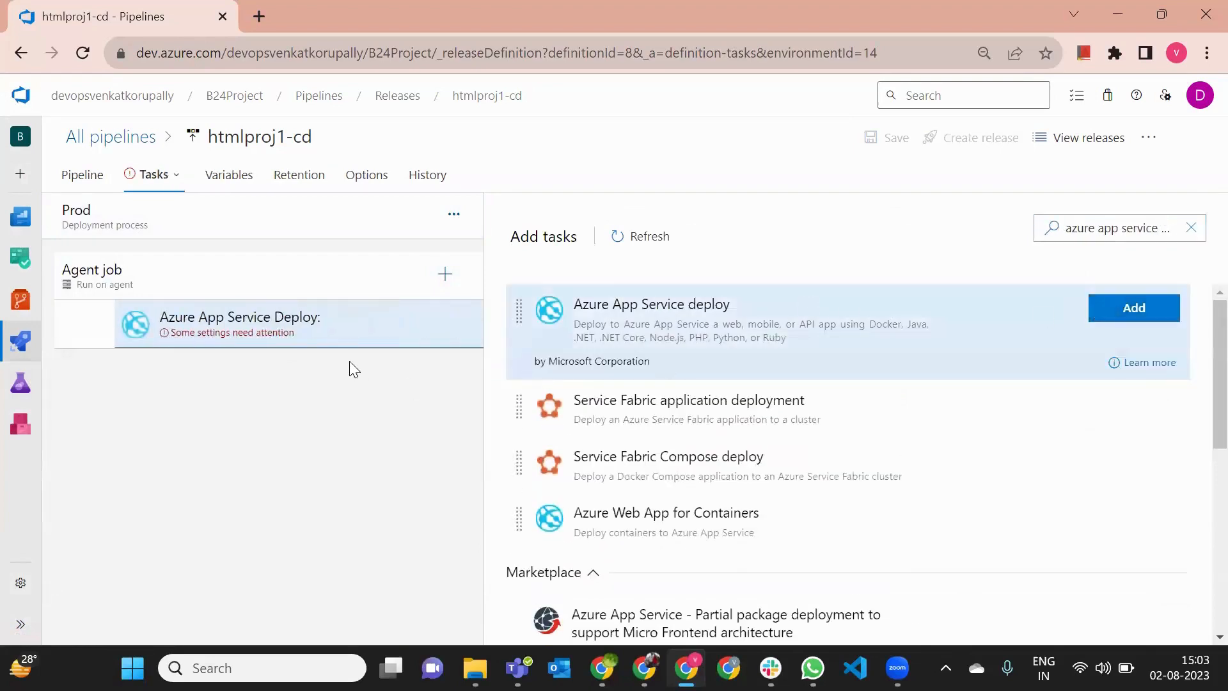
# Step: Set the Prod deploy task to the AppSConnection subscription and the htmlproj123442 app service, and save the pipeline
pyautogui.click(333, 323)
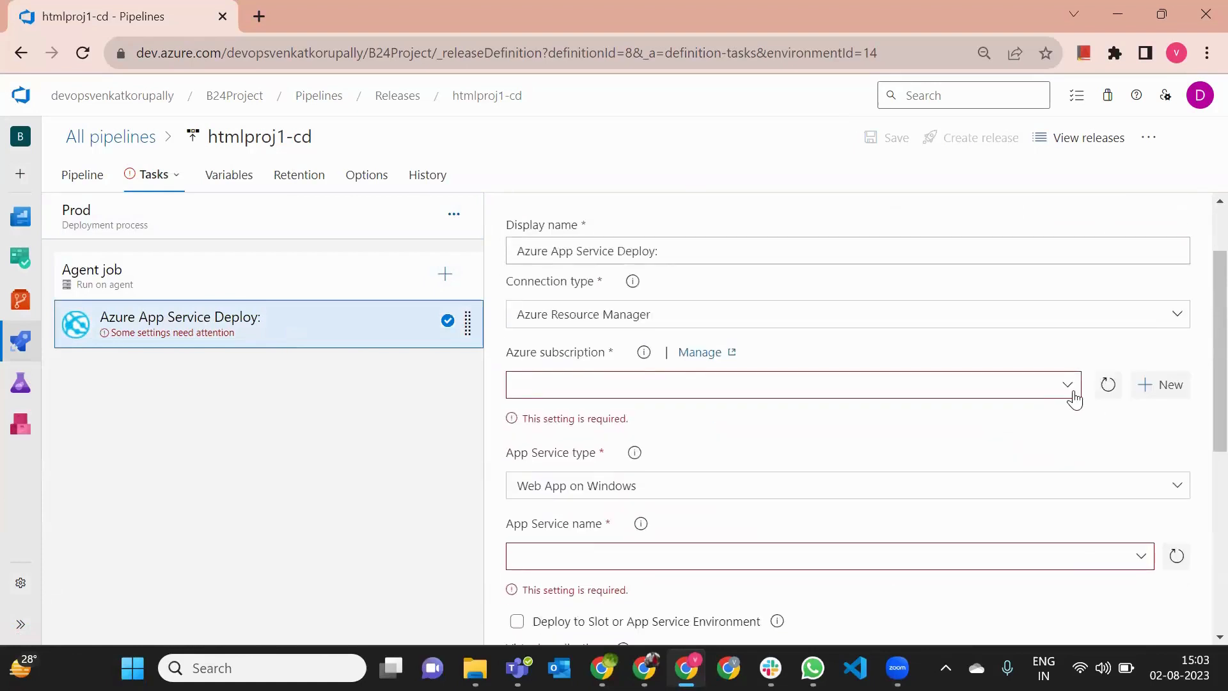
pyautogui.click(1075, 397)
pyautogui.click(584, 555)
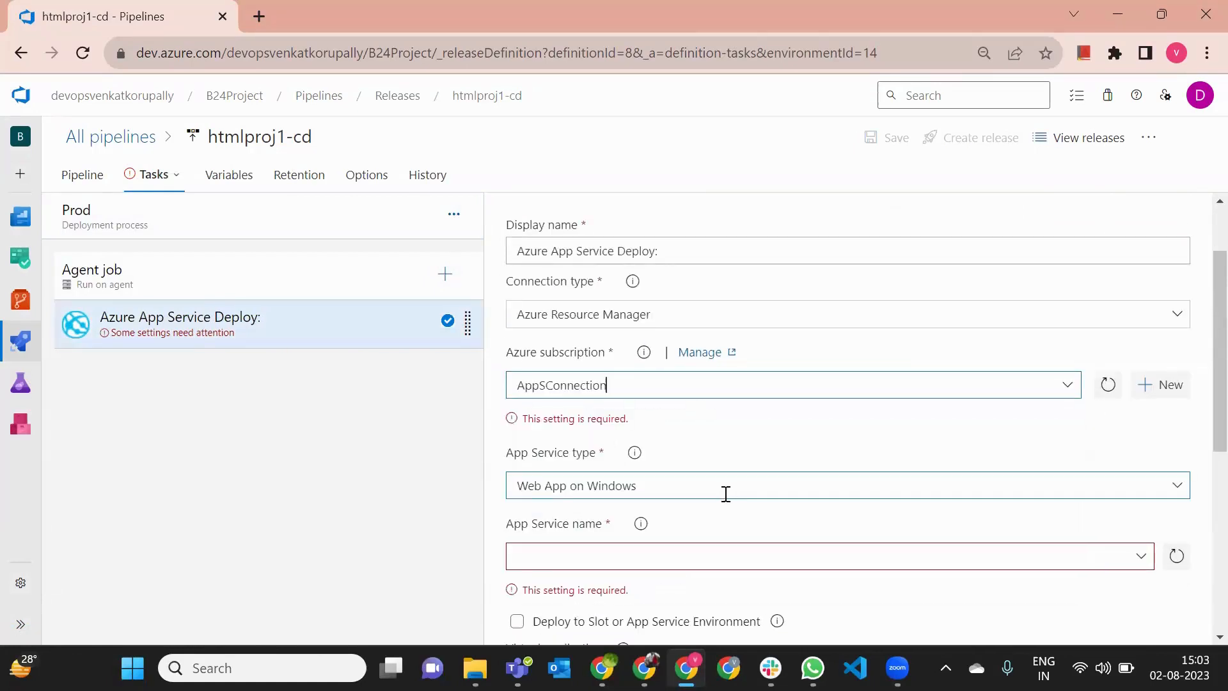
pyautogui.click(627, 528)
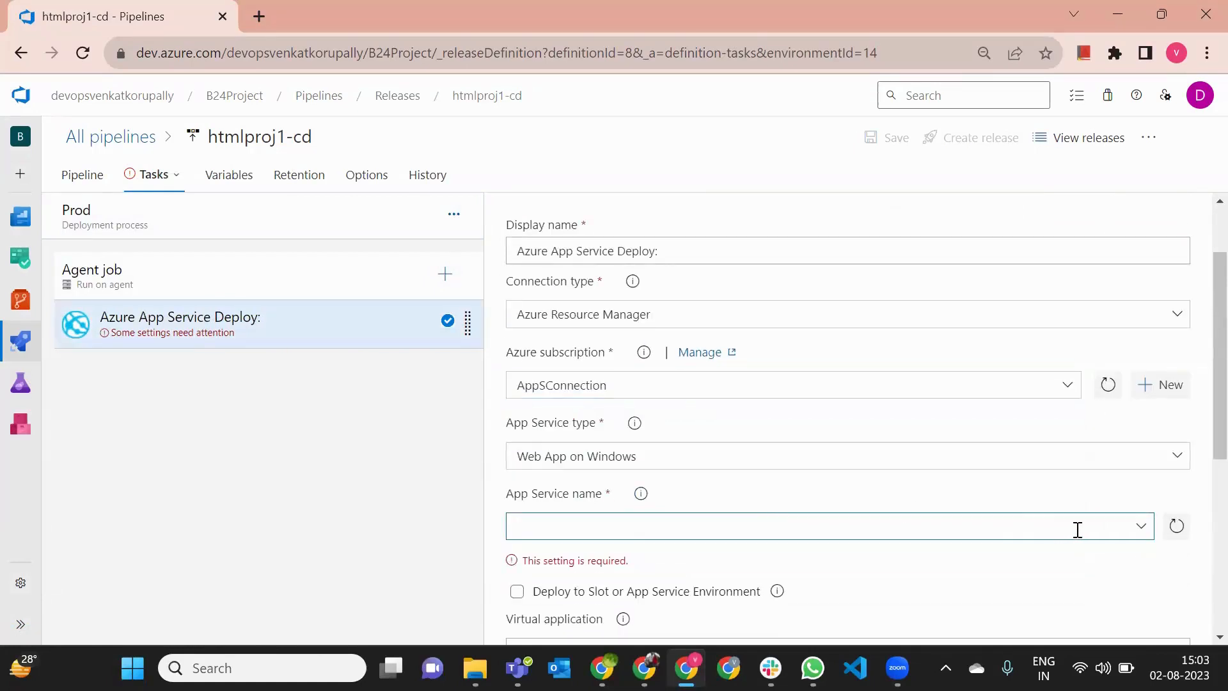
pyautogui.click(1137, 530)
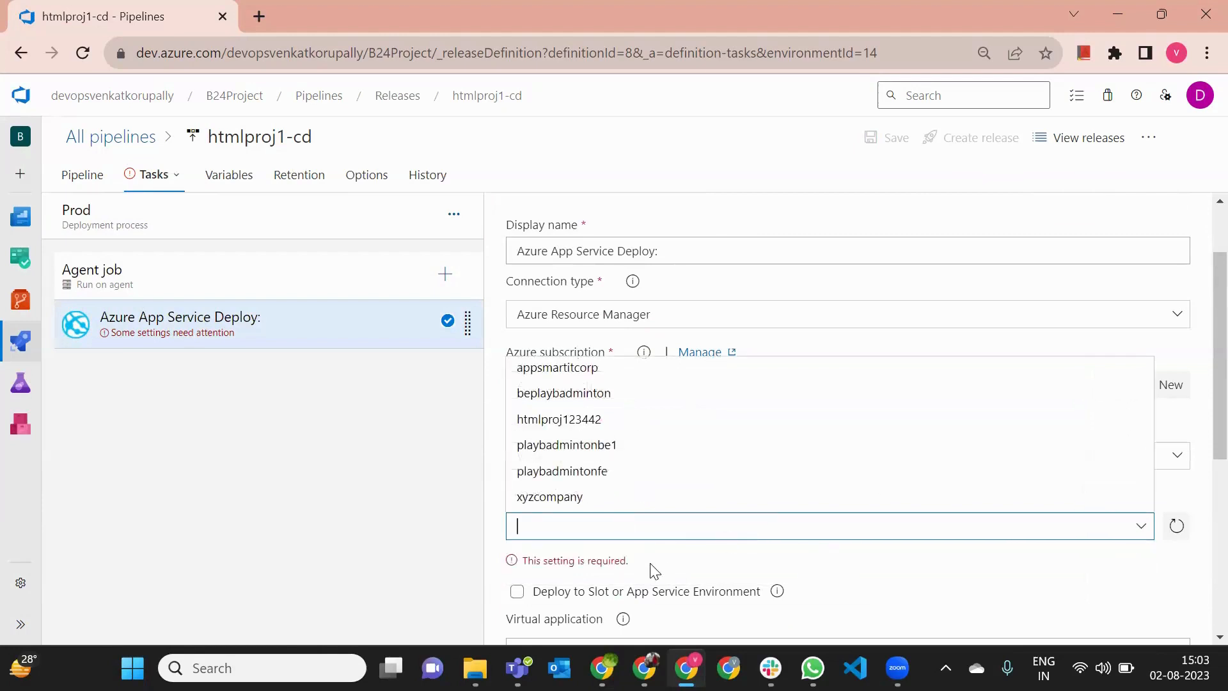
pyautogui.click(582, 423)
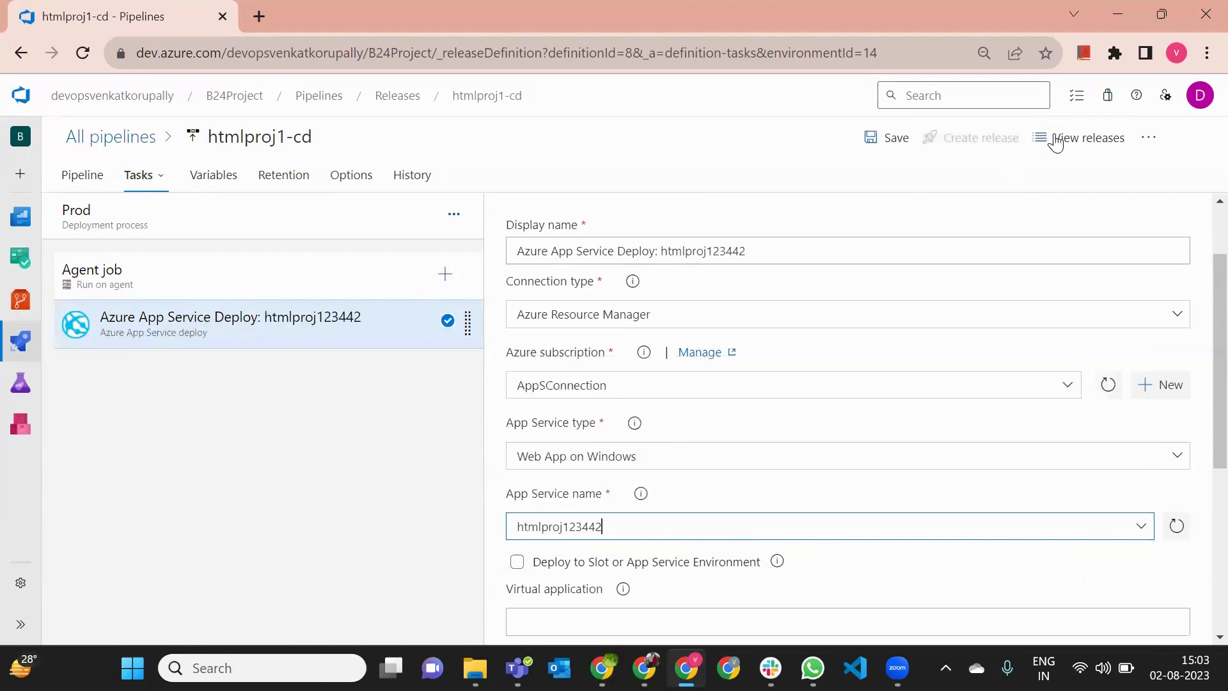
pyautogui.click(886, 137)
pyautogui.click(696, 441)
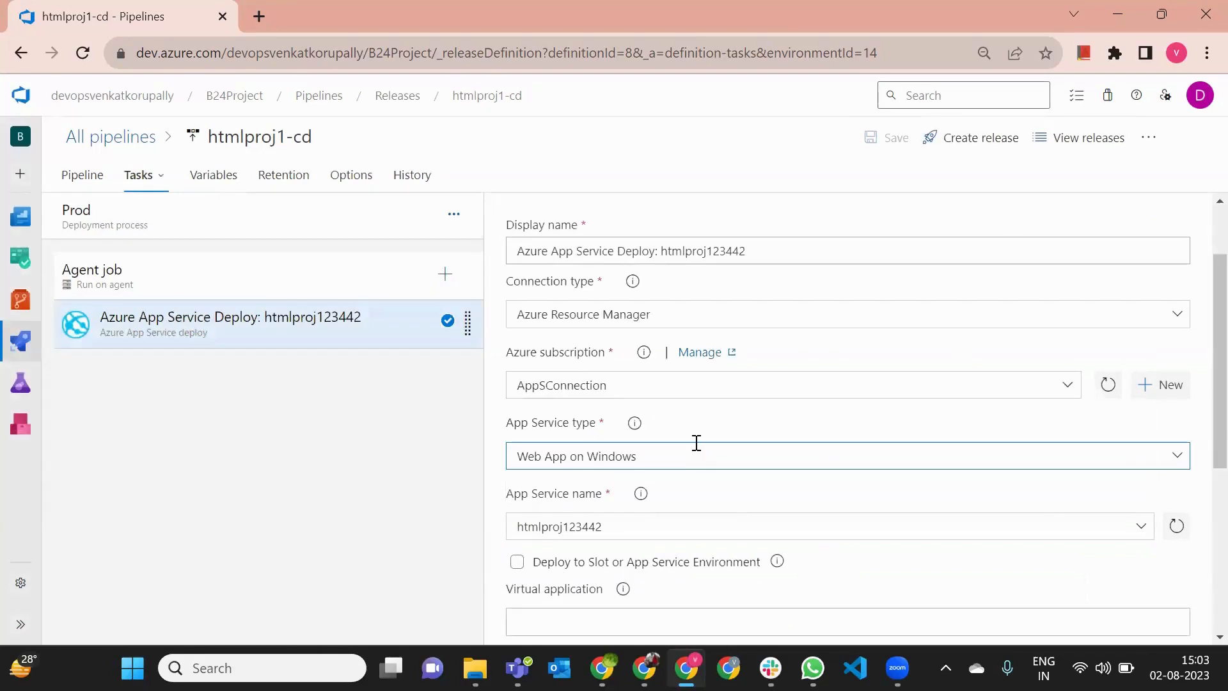
# Step: Return to the release pipeline diagram and review the stage chain from Prod back to the build artifact
pyautogui.click(84, 176)
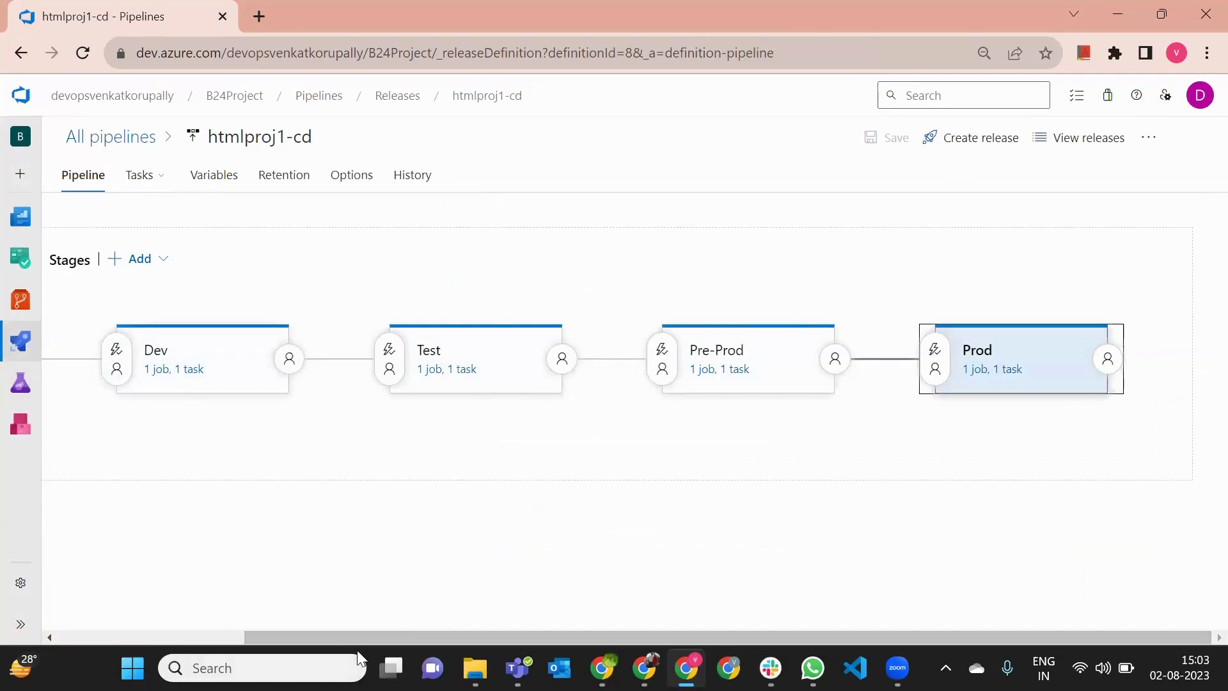
pyautogui.moveTo(277, 638); pyautogui.dragTo(131, 633)
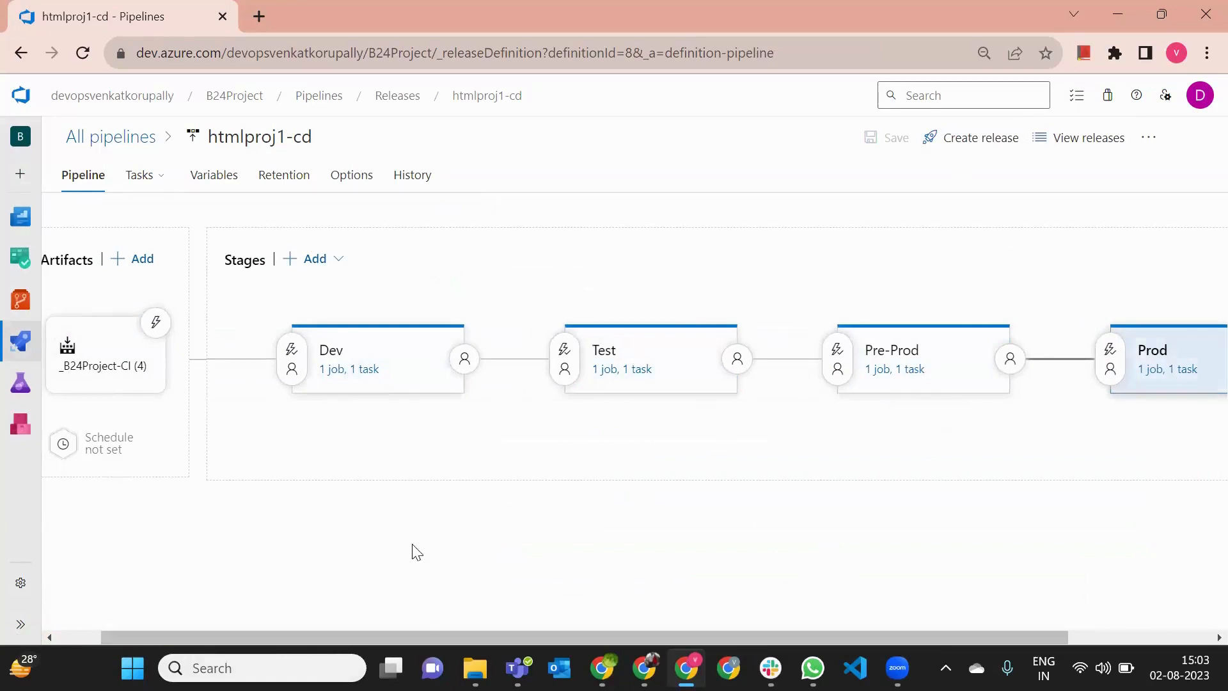
pyautogui.moveTo(403, 636); pyautogui.dragTo(315, 633)
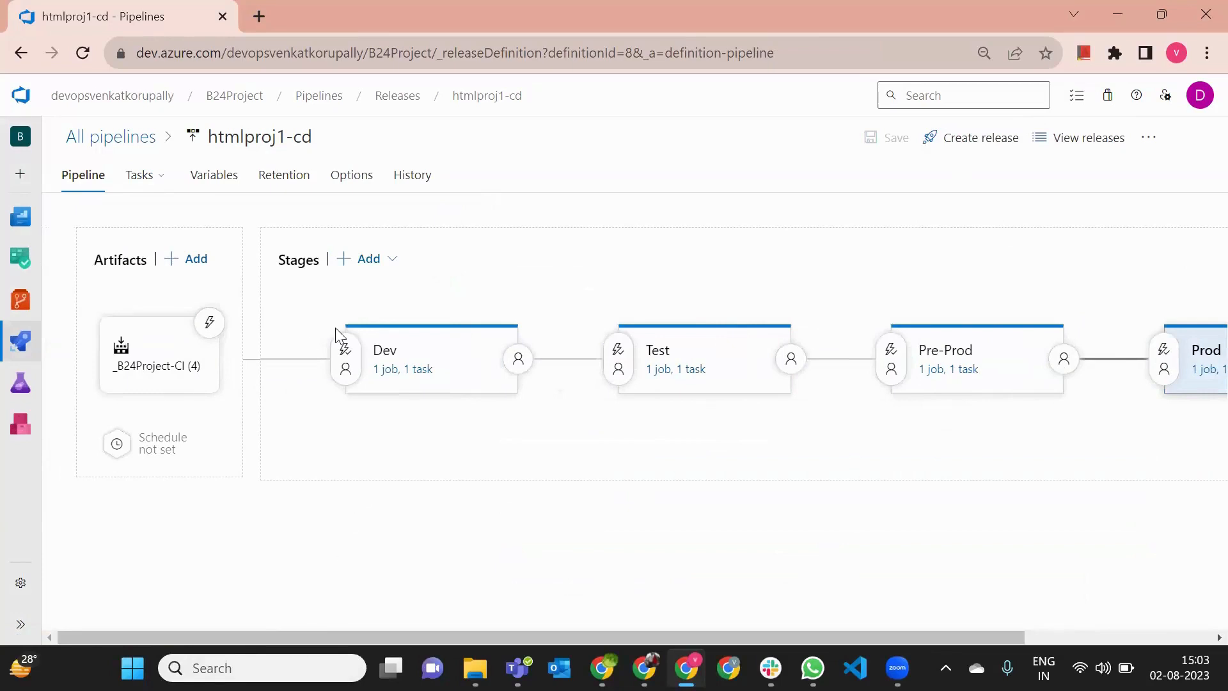
# Step: Open the files of the B24Project repository
pyautogui.moveTo(20, 300)
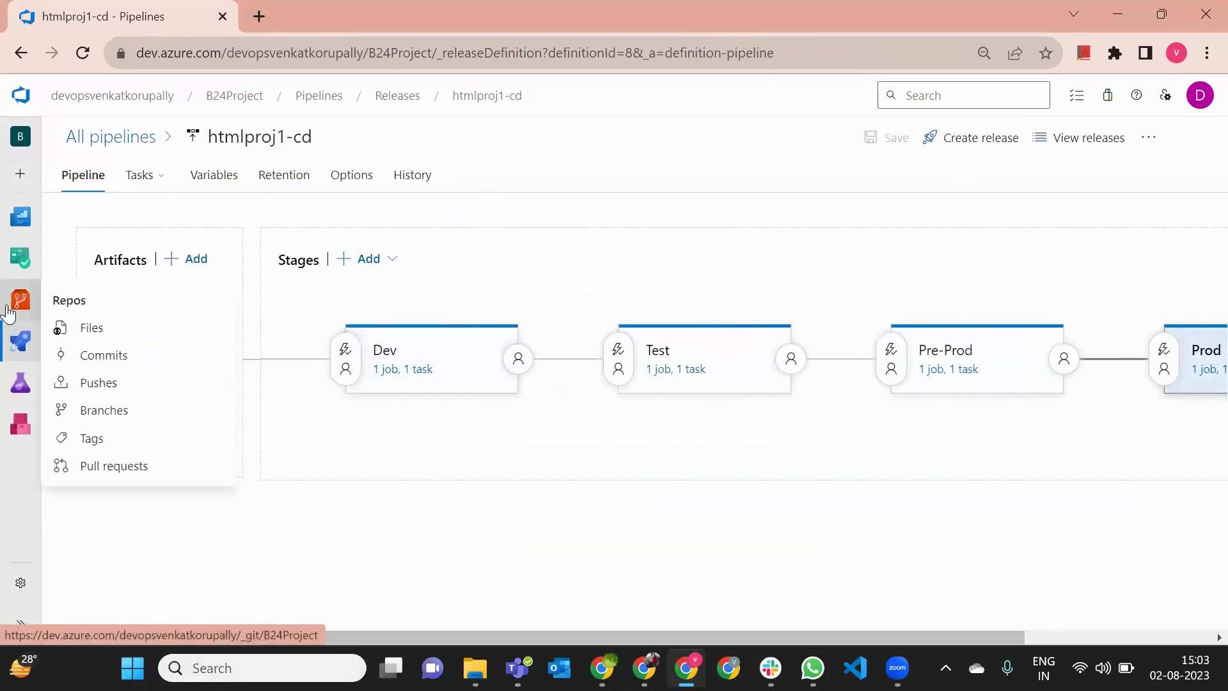
pyautogui.click(90, 339)
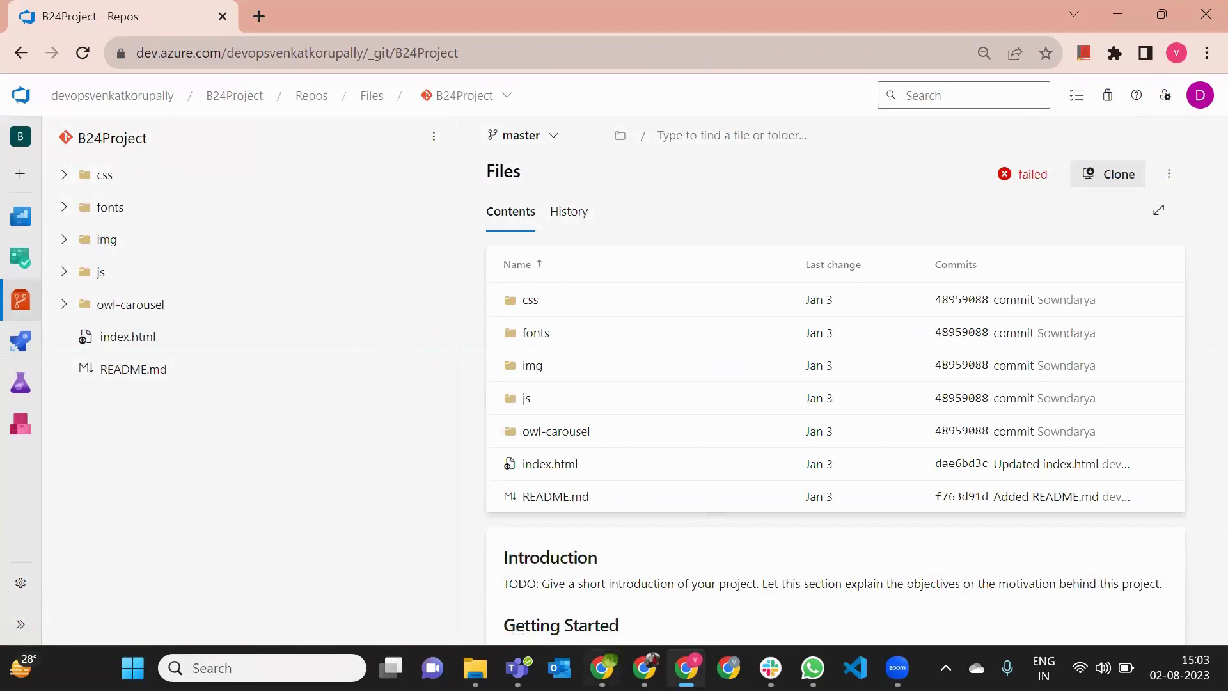
pyautogui.click(728, 668)
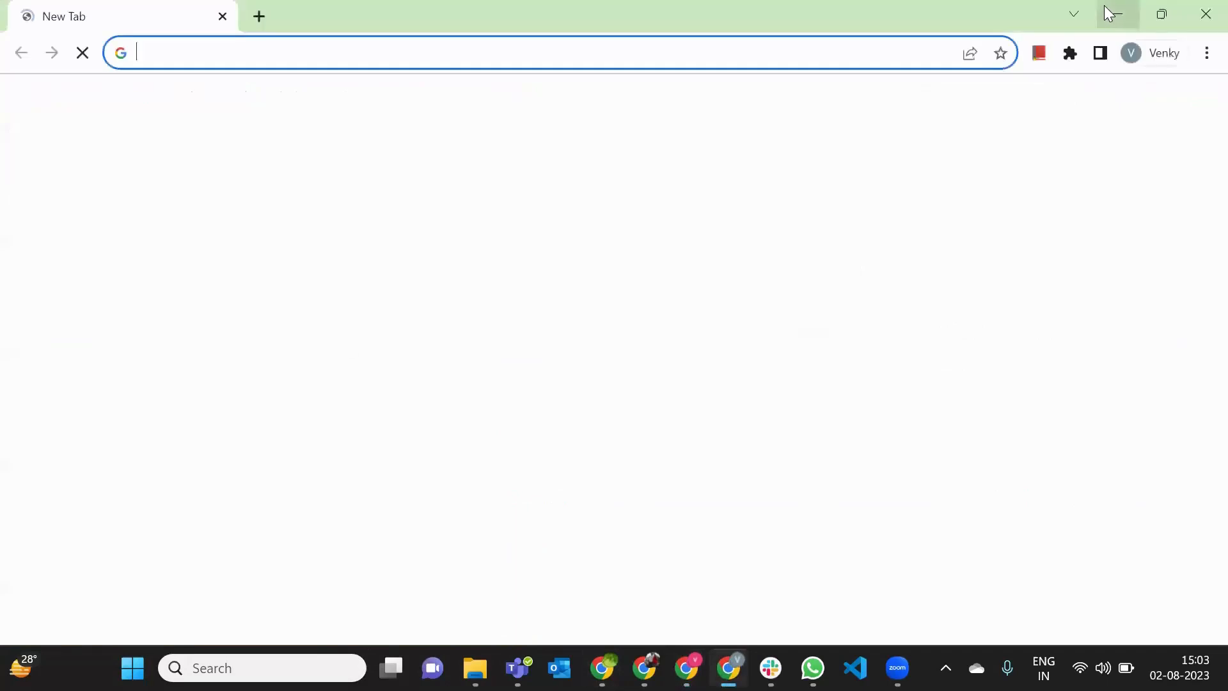
pyautogui.click(1206, 13)
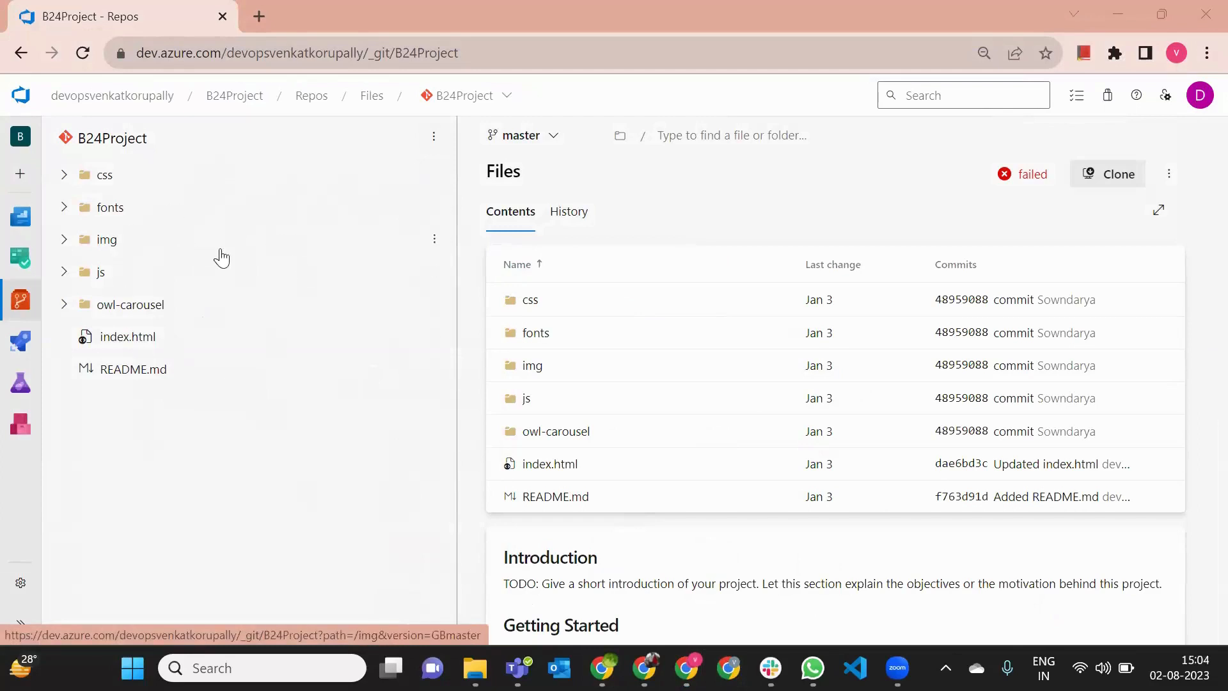
# Step: Switch to the Azure portal and review the overview of the xyzcompany web app
pyautogui.moveTo(644, 668)
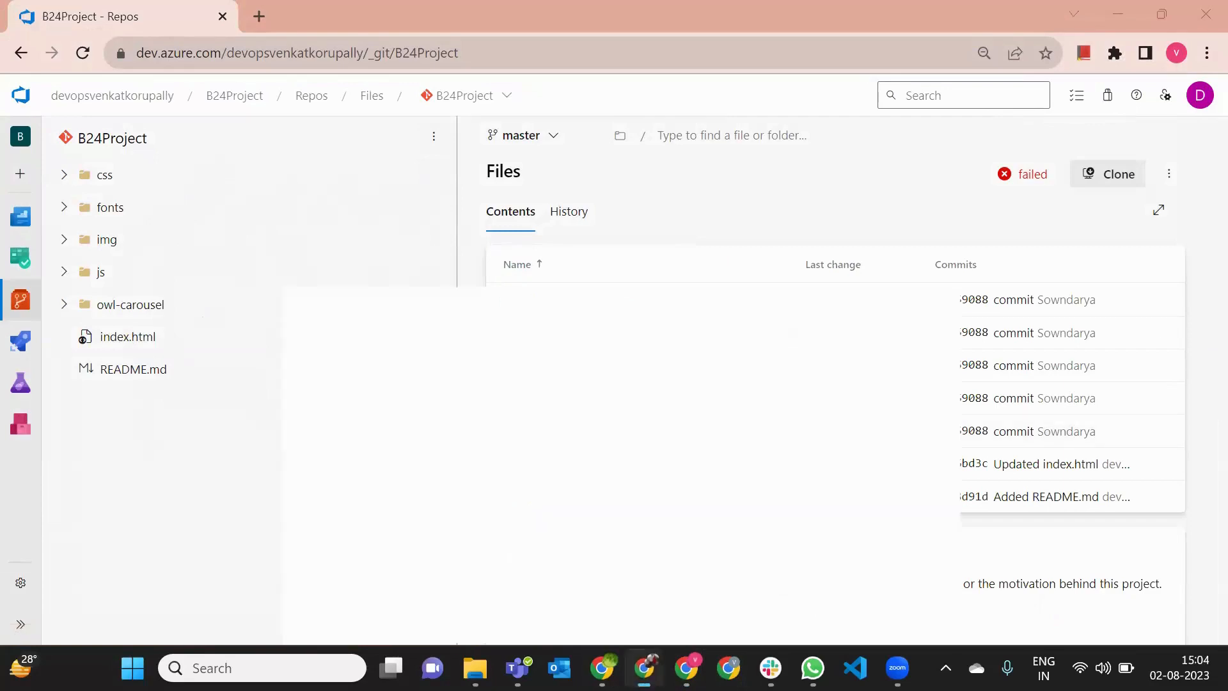
pyautogui.click(653, 611)
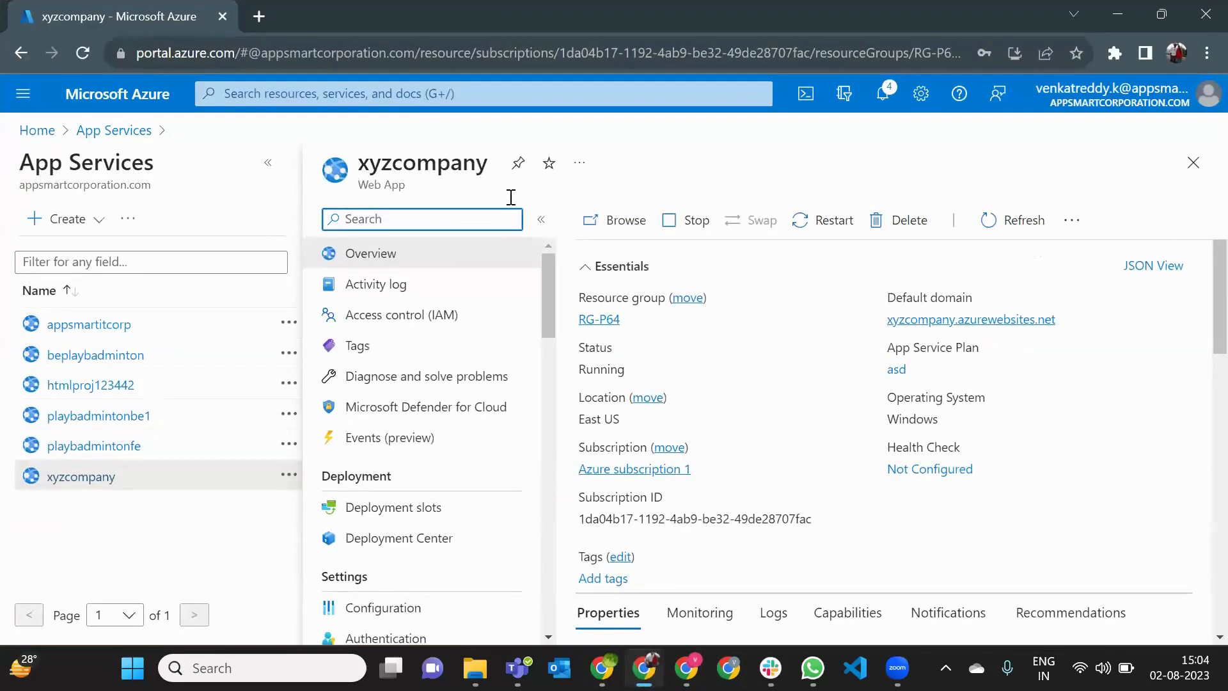
pyautogui.doubleClick(511, 197)
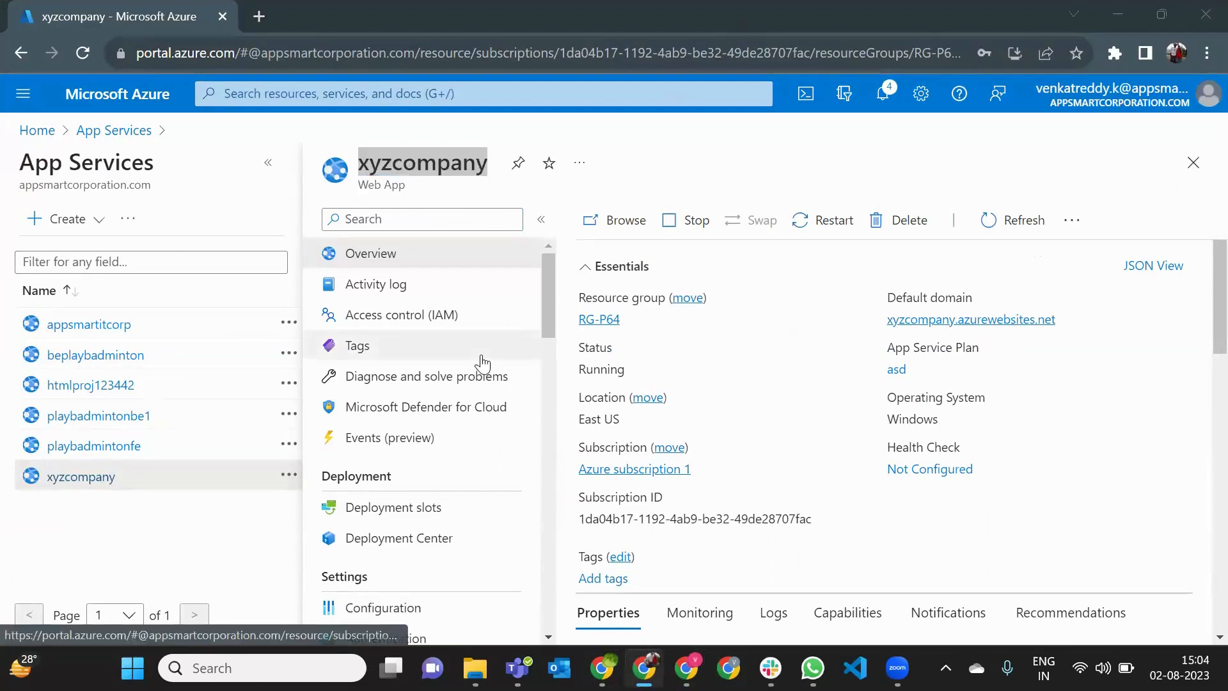
pyautogui.doubleClick(414, 167)
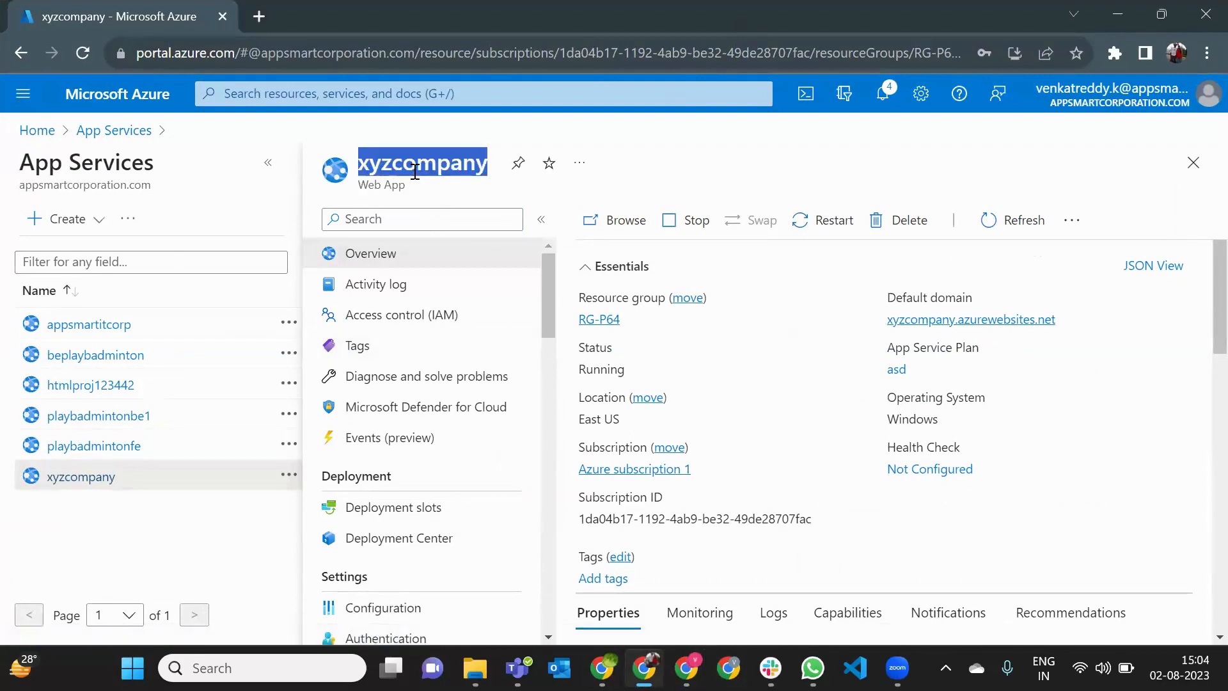
pyautogui.hotkey('alt', 'Tab')
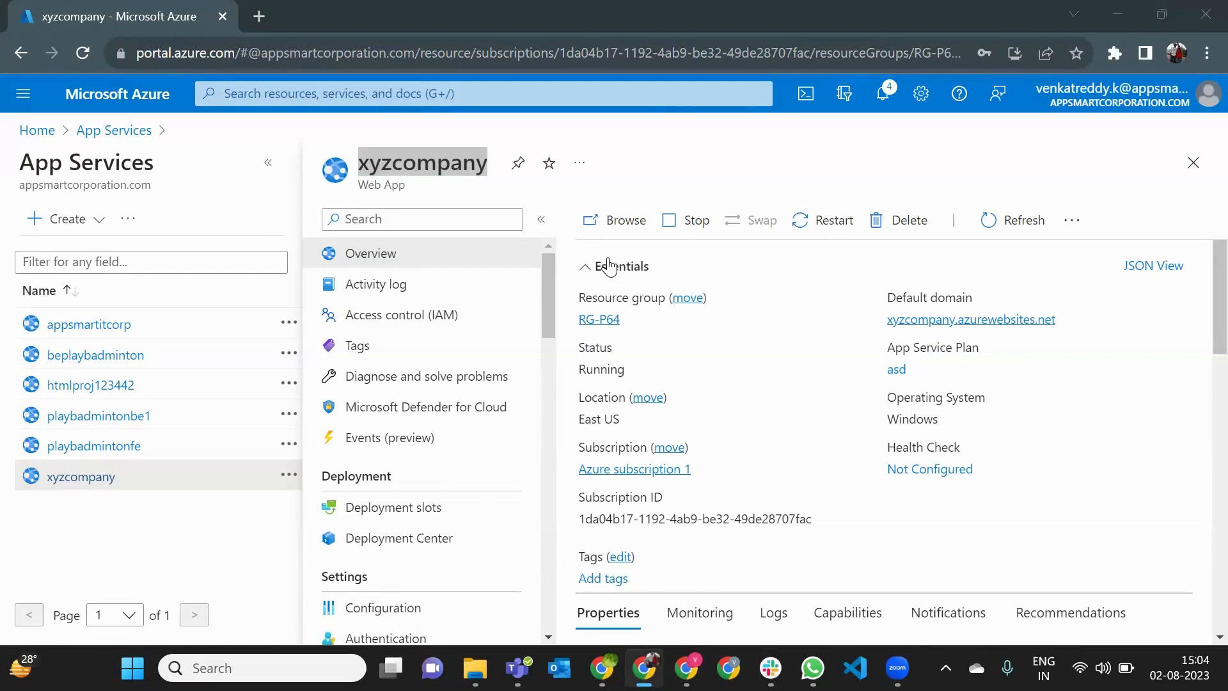
pyautogui.press('super+z')
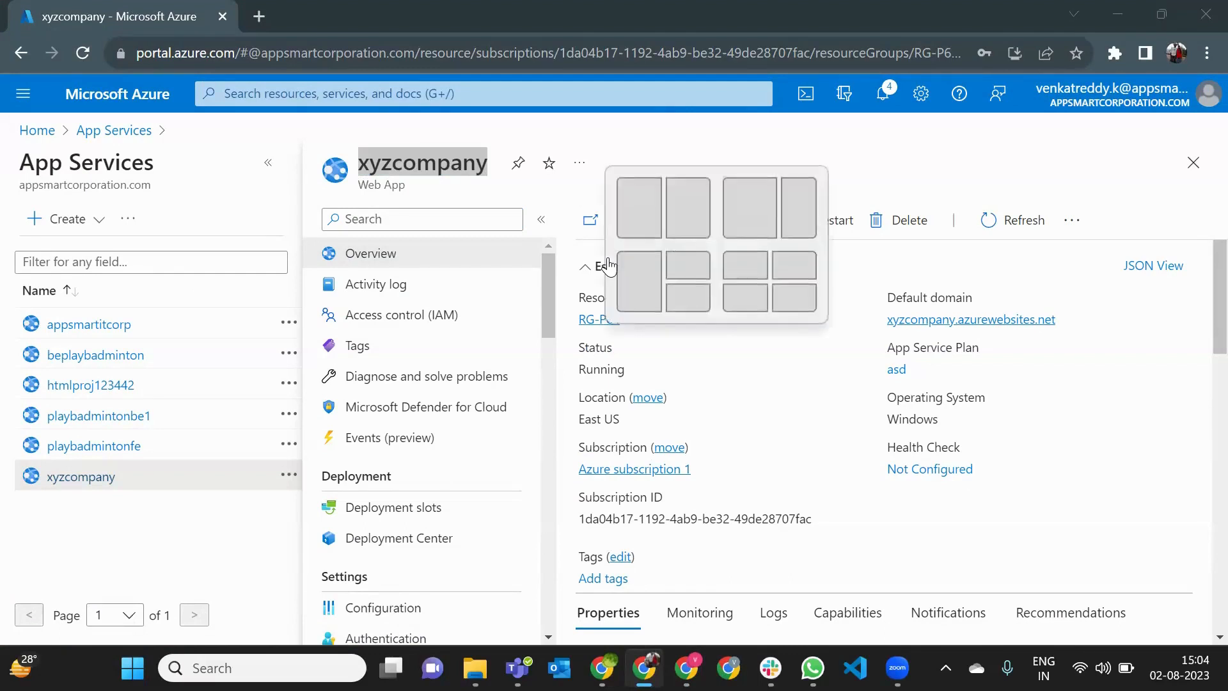
pyautogui.press('Escape')
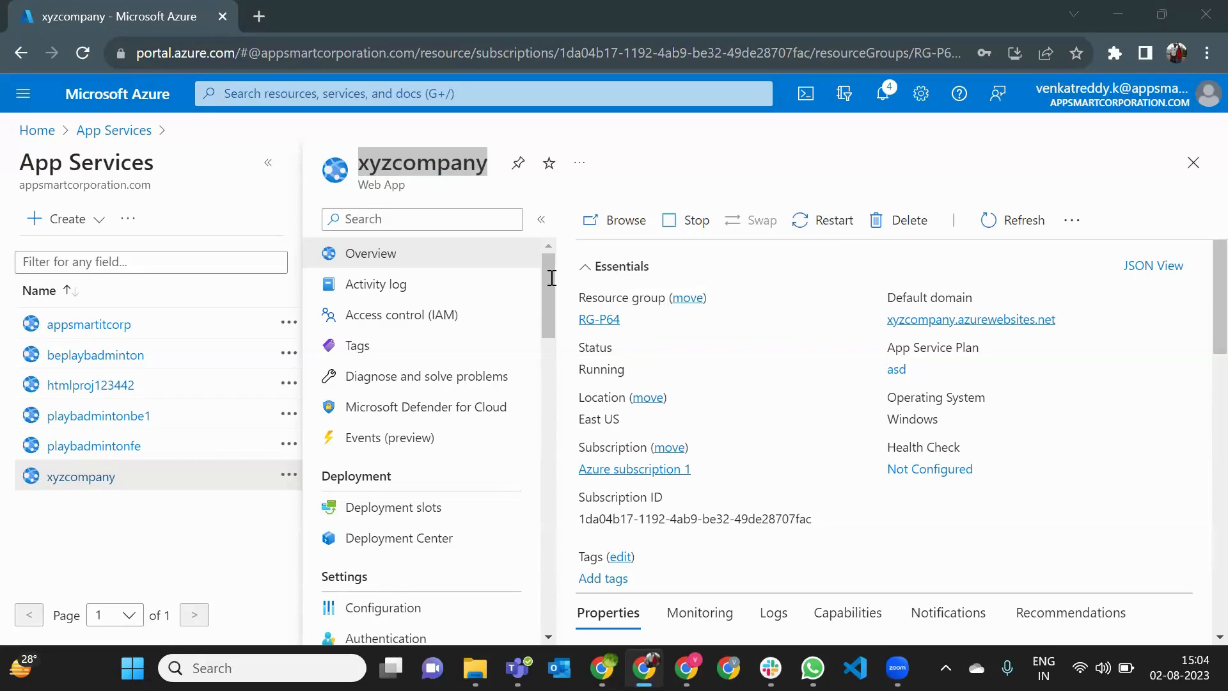
pyautogui.click(549, 277)
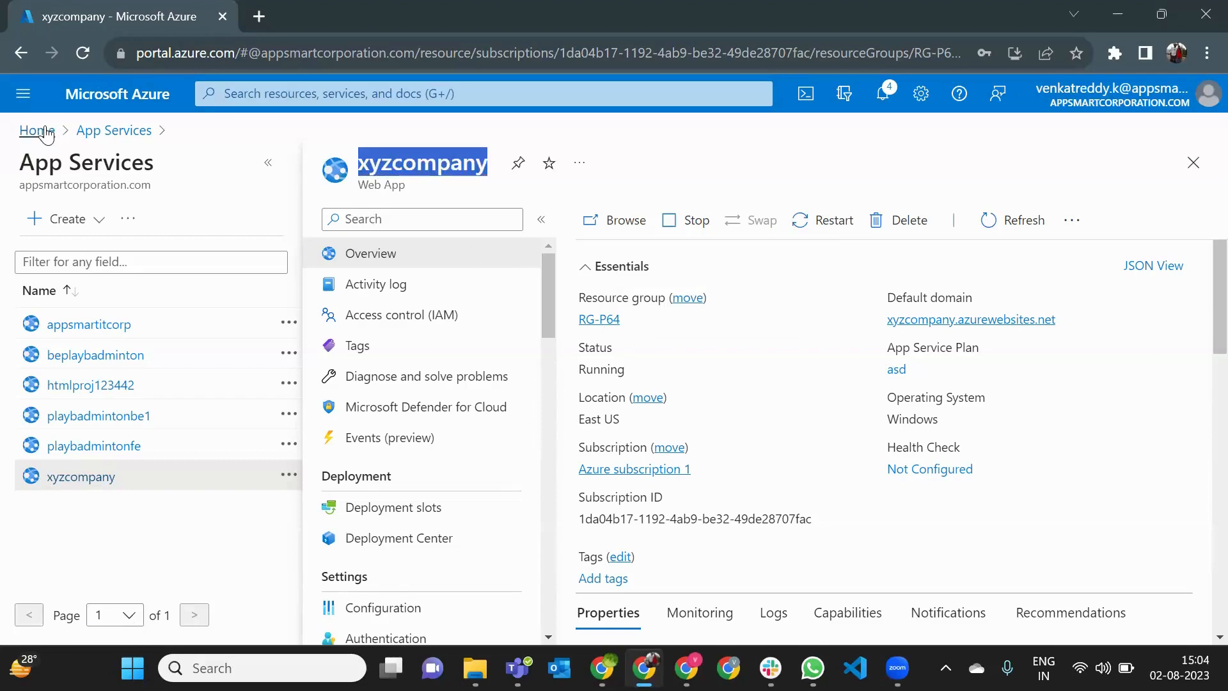
# Step: Go to the Azure portal home page and close the portal
pyautogui.click(37, 132)
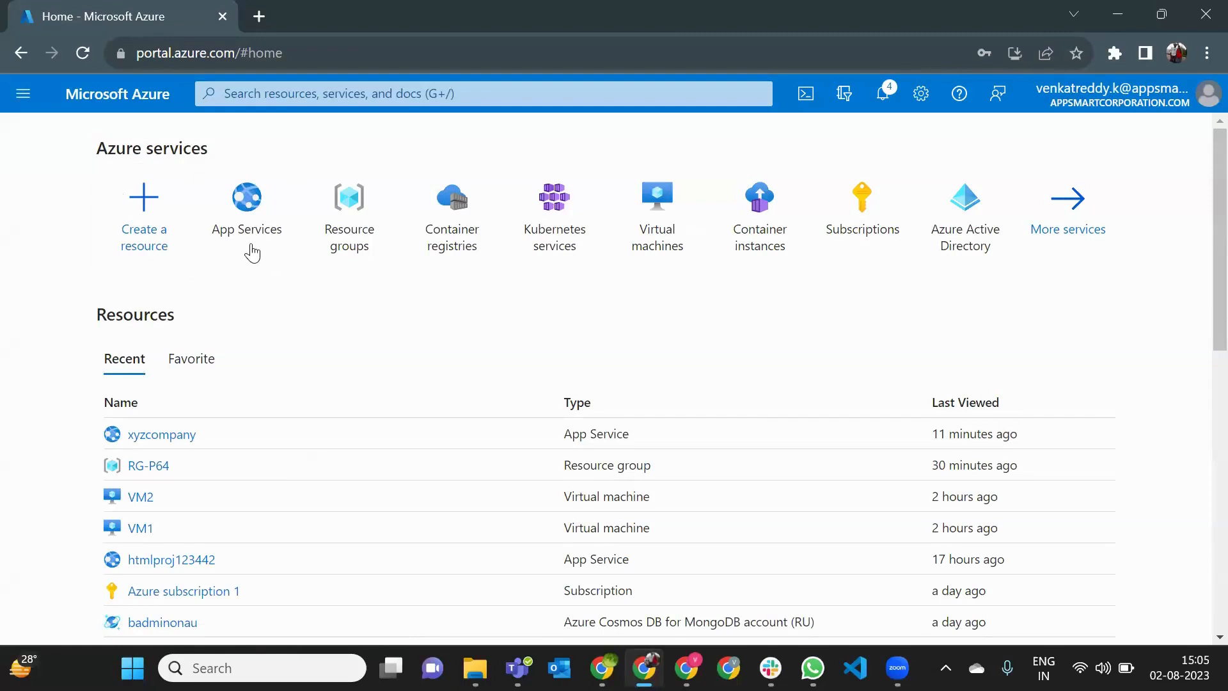
pyautogui.click(227, 19)
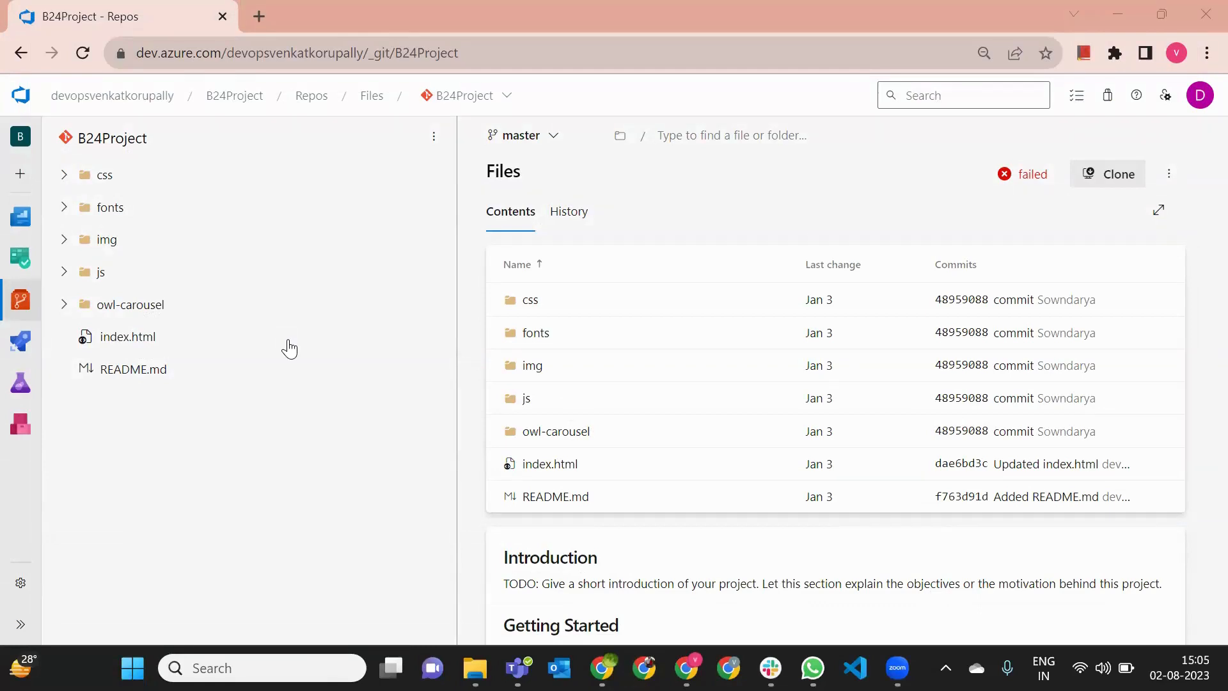
# Step: Switch to Slack and post the heading "Today's Assignment" in the b64 Azure crash course channel
pyautogui.click(771, 668)
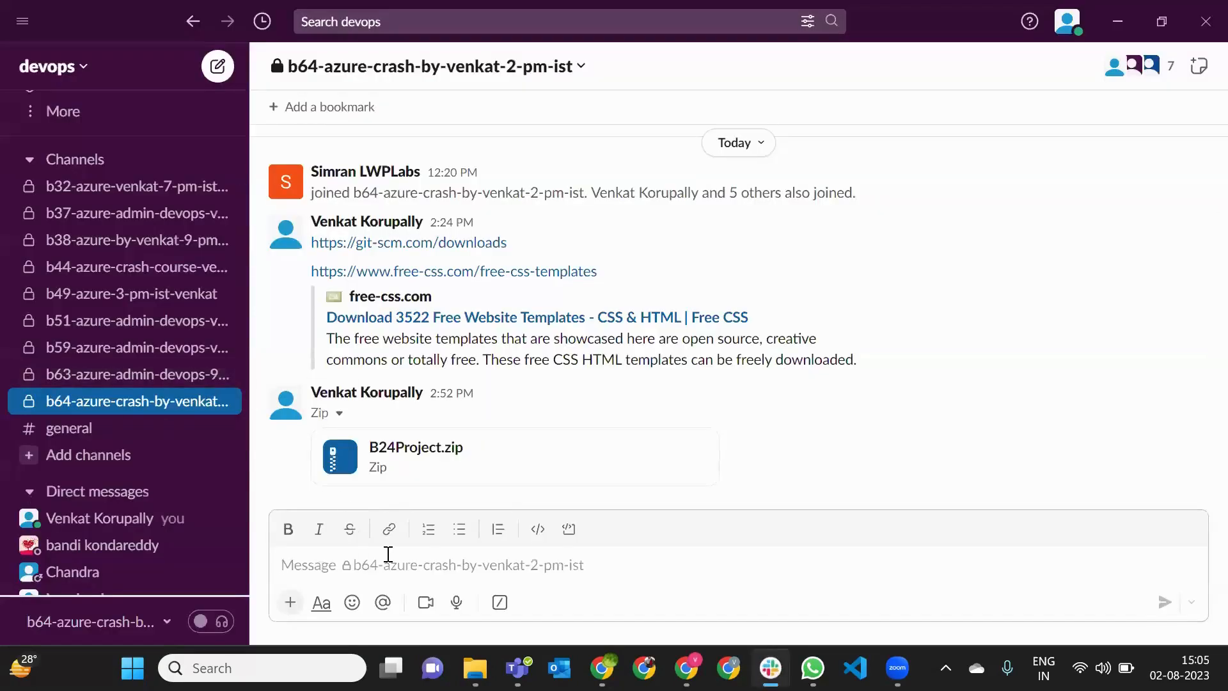
pyautogui.write('s')
pyautogui.press('BackSpace')
pyautogui.write('Toda')
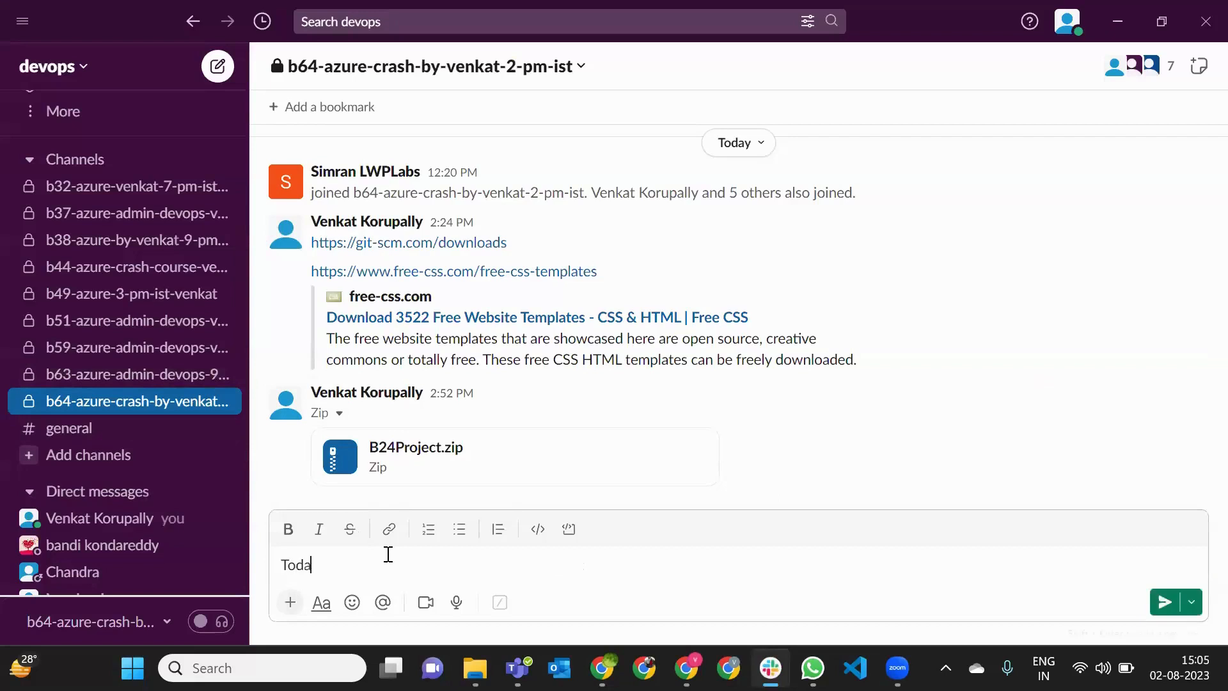
pyautogui.write("y's Assig")
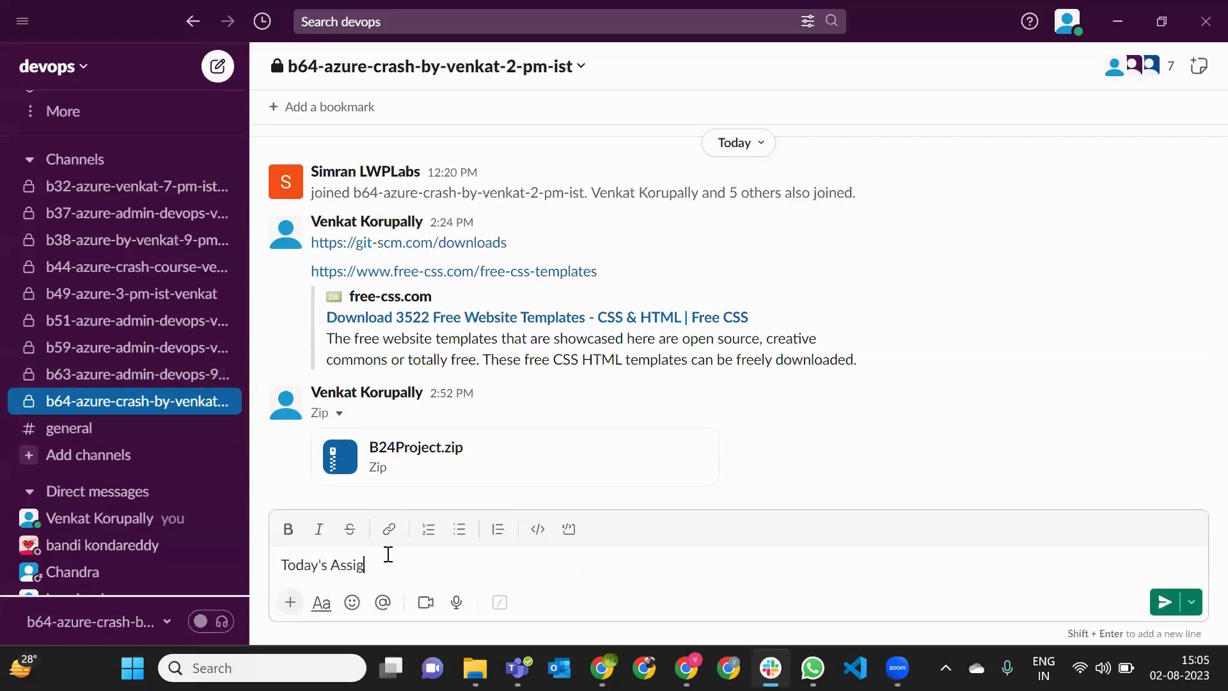
pyautogui.write('nment')
pyautogui.press('Return')
# Step: Post the first numbered assignment item, "Create A DevOps Accout and Cloud Account", in the channel
pyautogui.write('1. Creaet')
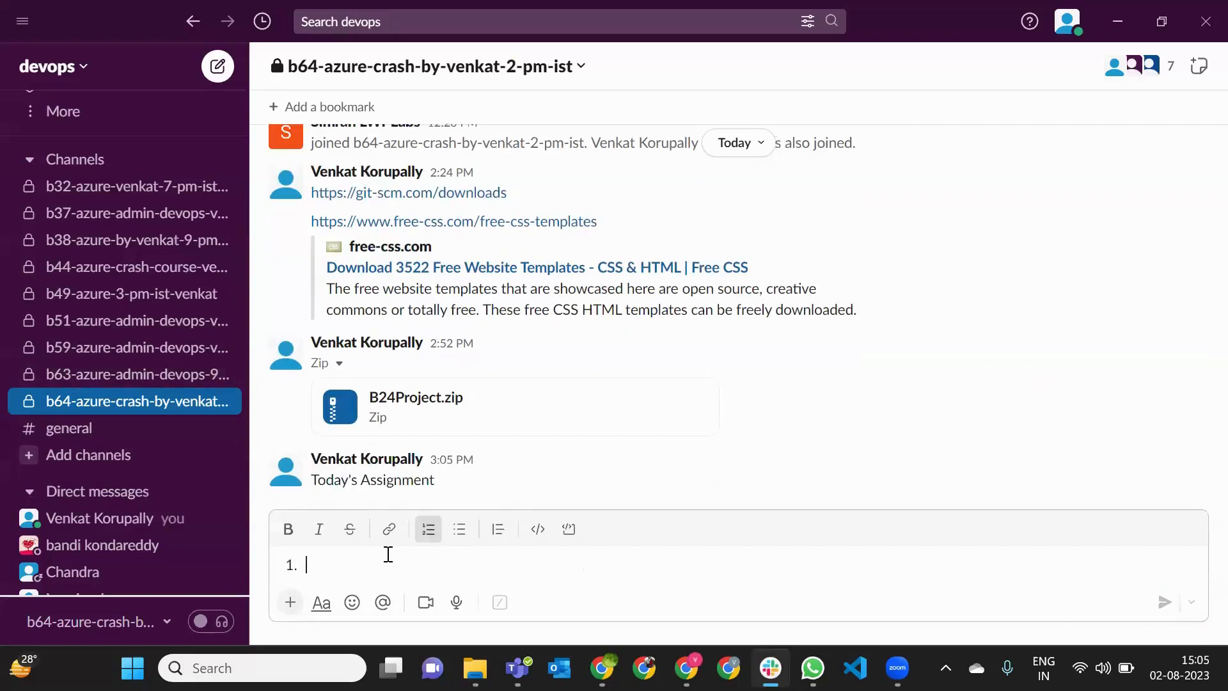
pyautogui.press('BackSpace')
pyautogui.press('BackSpace')
pyautogui.press('BackSpace')
pyautogui.write('ta')
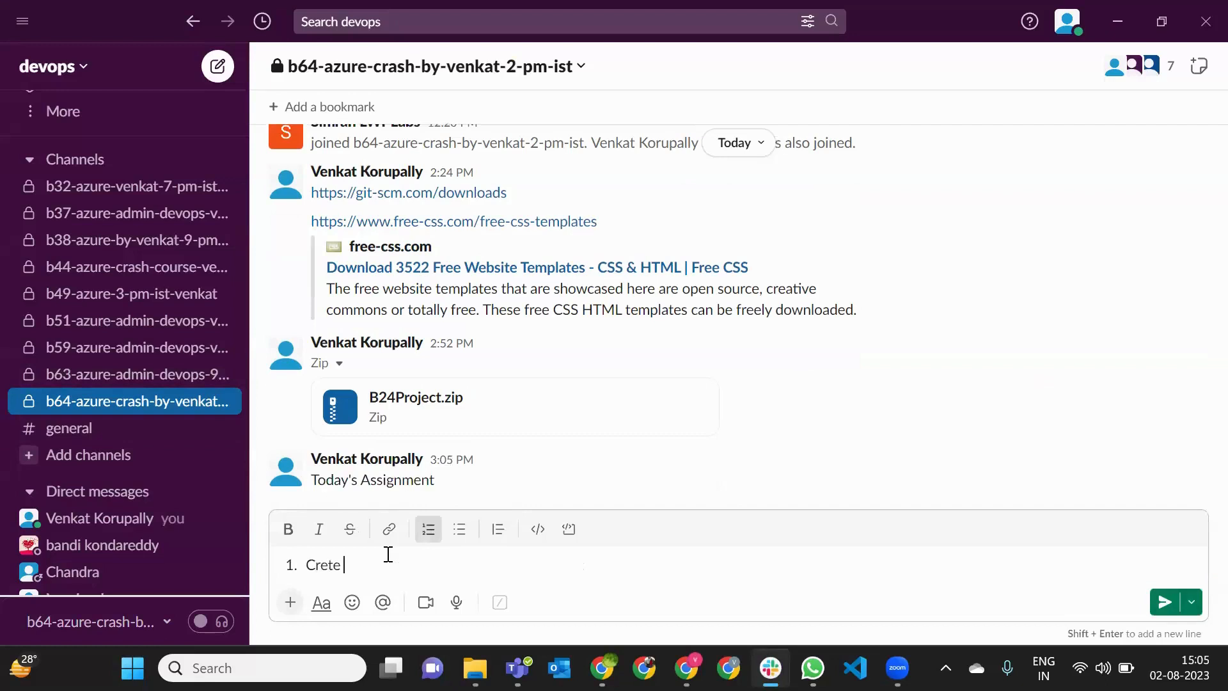
pyautogui.press('BackSpace')
pyautogui.press('BackSpace')
pyautogui.write('ate A DEv')
pyautogui.press('BackSpace')
pyautogui.press('BackSpace')
pyautogui.write('evOps Accoutnand')
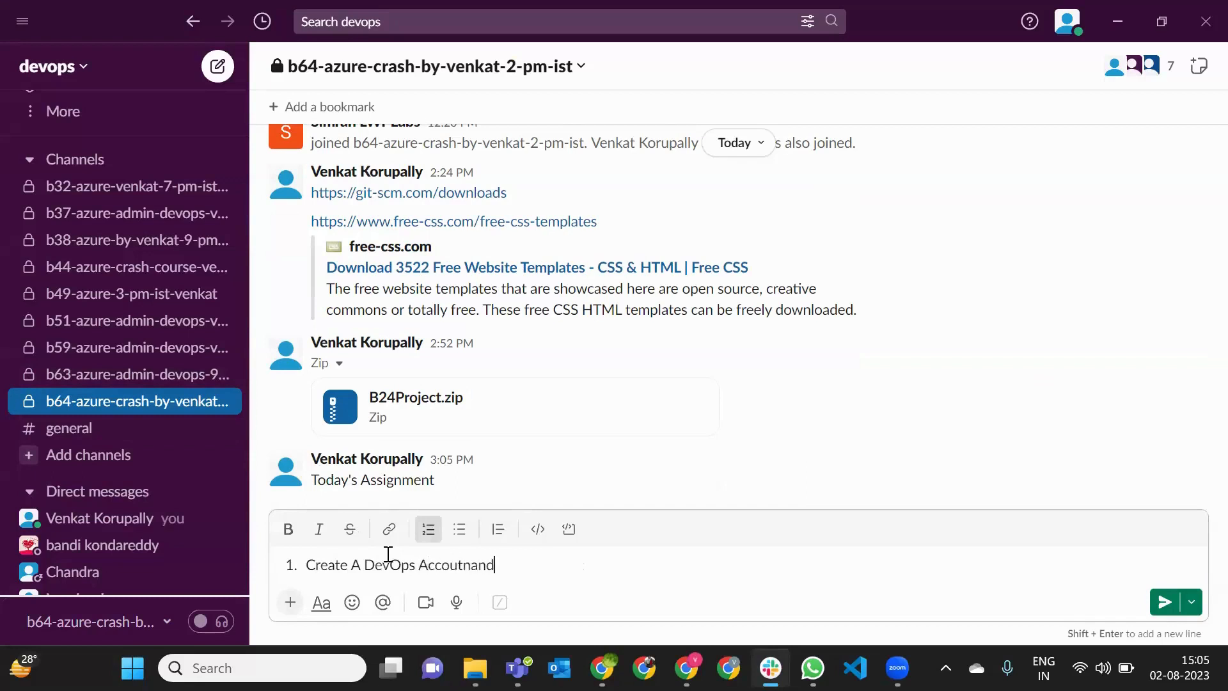
pyautogui.press('BackSpace')
pyautogui.press('BackSpace')
pyautogui.press('BackSpace')
pyautogui.press('BackSpace')
pyautogui.write('and Clo')
pyautogui.press('BackSpace')
pyautogui.write('loud Account')
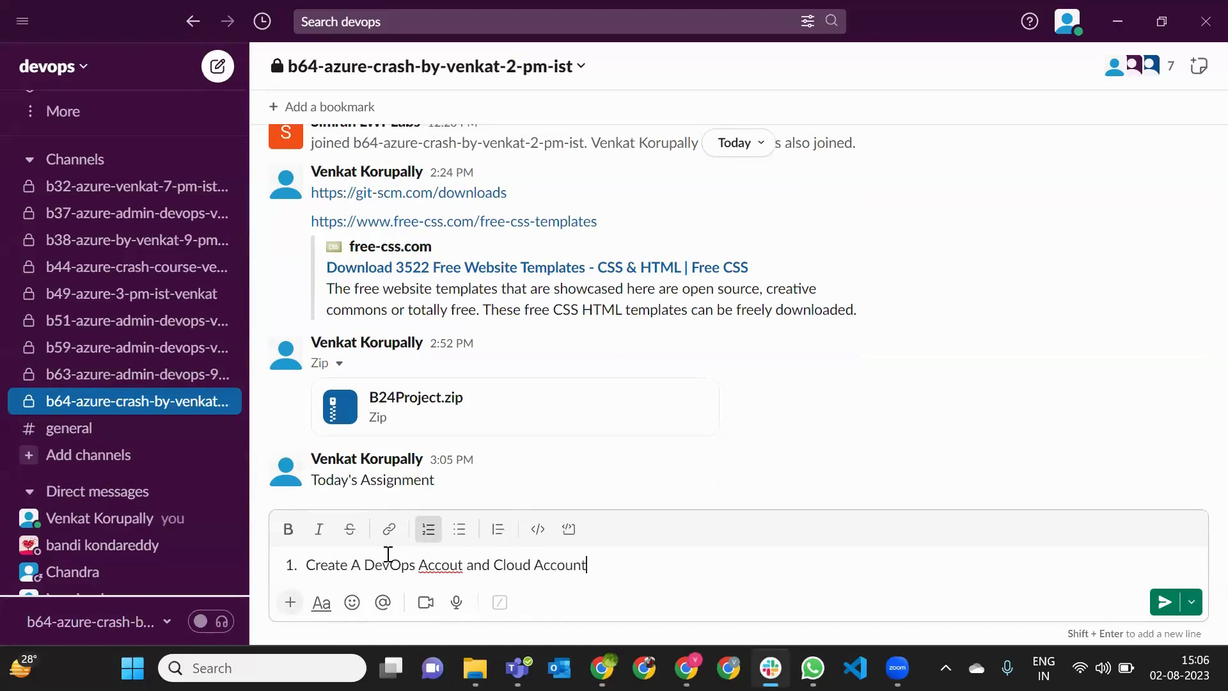
pyautogui.press('Return')
# Step: Post the second assignment item, "2. Create A Project in DevOps account"
pyautogui.write('2. Create A ')
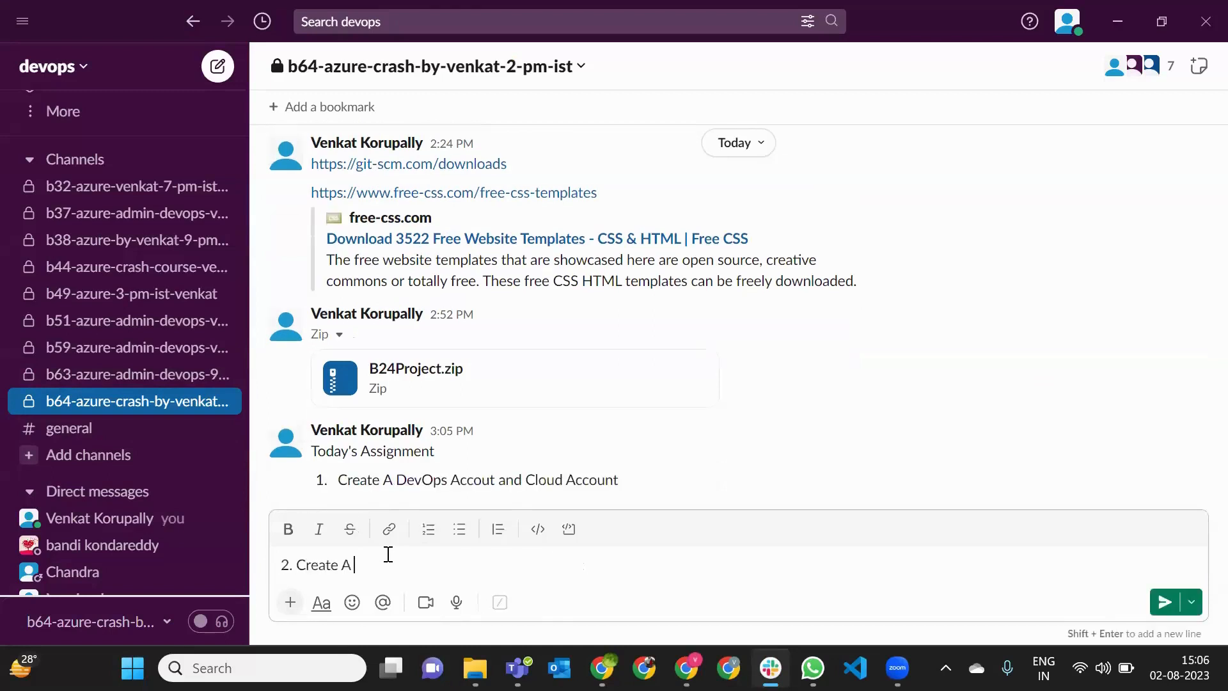
pyautogui.write('Project in DevOP')
pyautogui.press('BackSpace')
pyautogui.press('BackSpace')
pyautogui.write('Ops account')
pyautogui.press('Return')
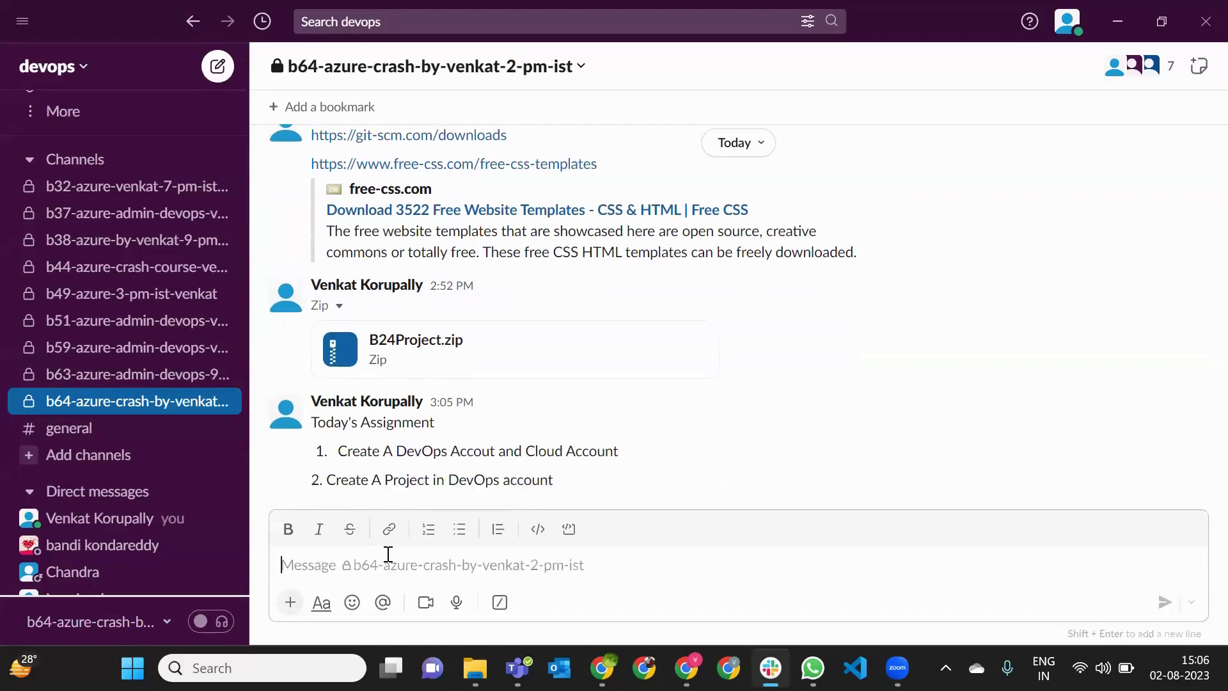
# Step: Post two separate assignment items, "3. Create Boards" and "4. Create Repos"
pyautogui.write('3. Create')
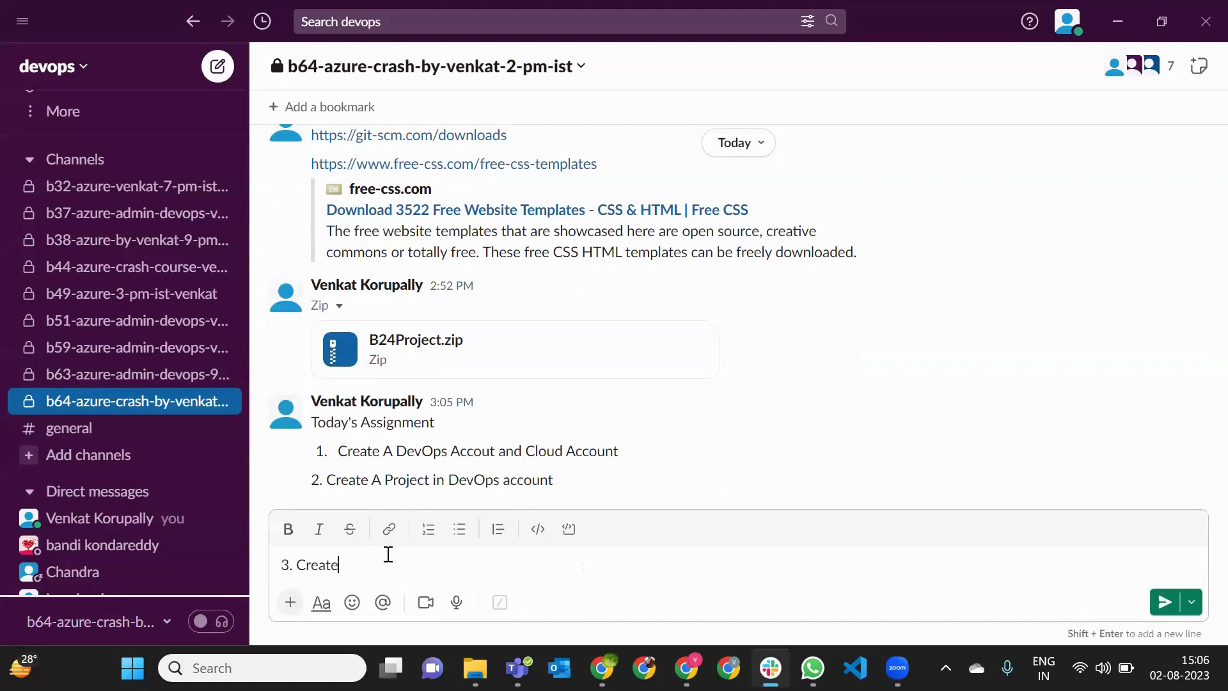
pyautogui.write(' sa')
pyautogui.press('BackSpace')
pyautogui.press('BackSpace')
pyautogui.write('Boards')
pyautogui.press('Return')
pyautogui.write('4. Cr')
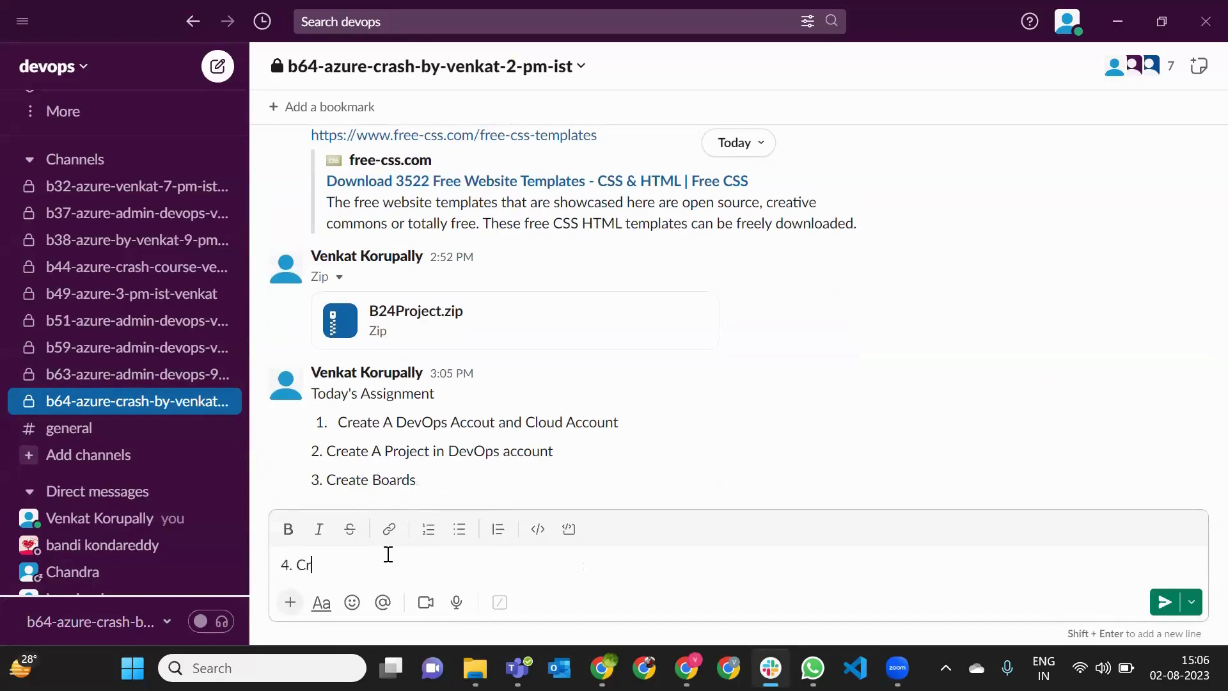
pyautogui.write('eate Repos')
pyautogui.press('Return')
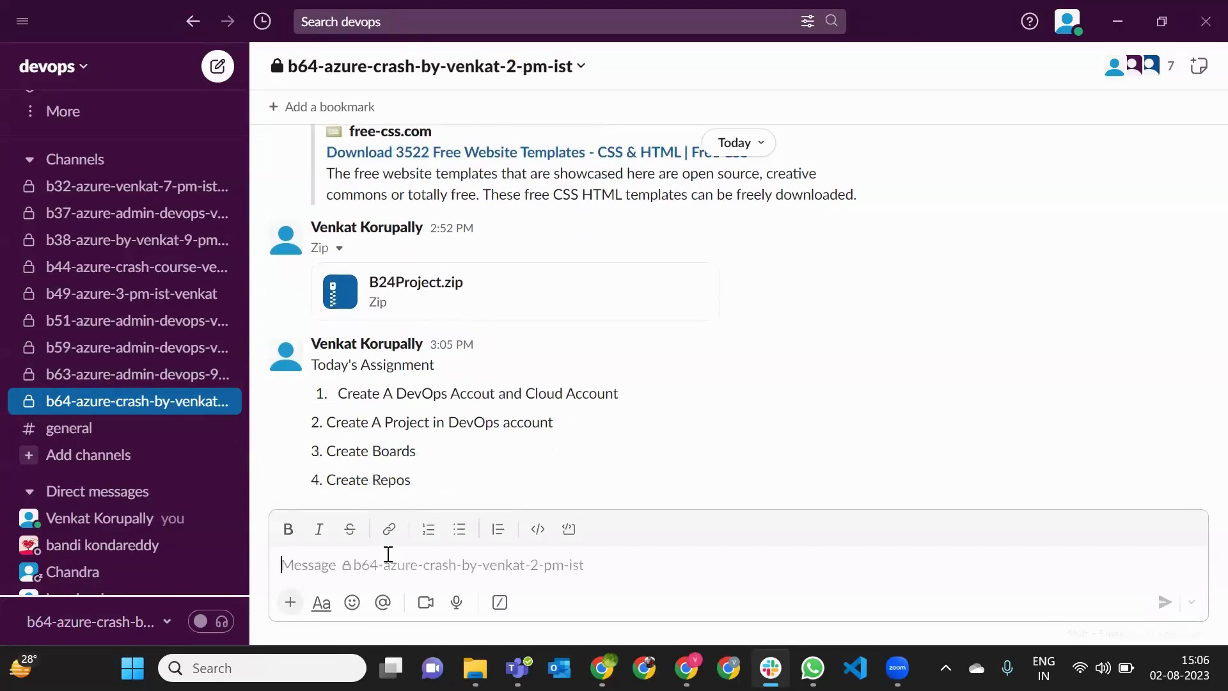
# Step: Post the fifth assignment item, "5. Push the given code to the repo"
pyautogui.write('5. Pu')
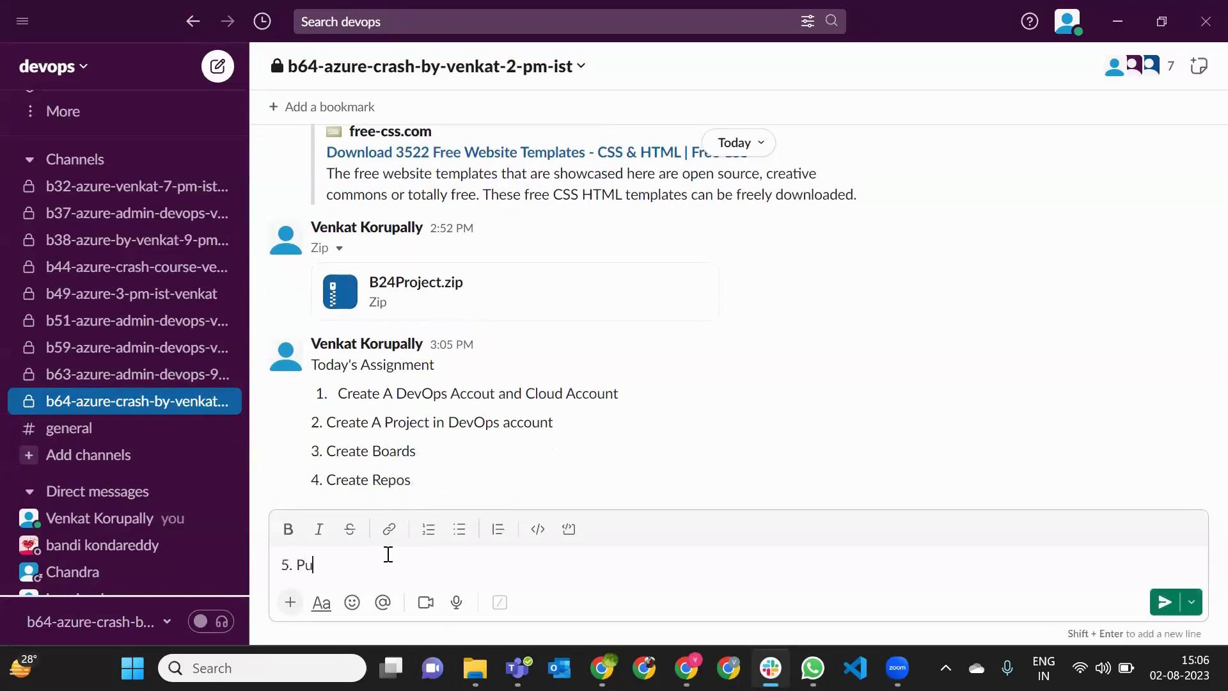
pyautogui.write('sht')
pyautogui.press('BackSpace')
pyautogui.write('the given code to the repo')
pyautogui.press('Return')
# Step: Post the sixth assignment item, "6. Create Both Build and Release Pipelines"
pyautogui.write('6.')
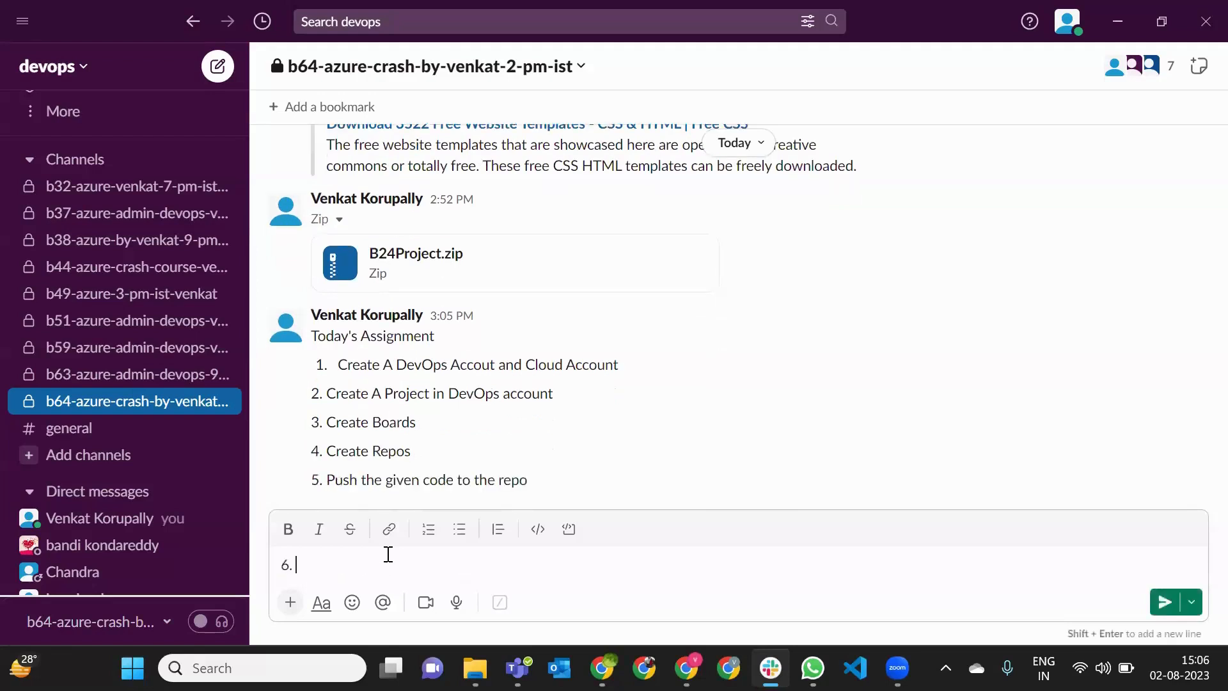
pyautogui.write(' Crate')
pyautogui.press('BackSpace')
pyautogui.press('BackSpace')
pyautogui.press('BackSpace')
pyautogui.press('BackSpace')
pyautogui.write('eate Both Build and Re')
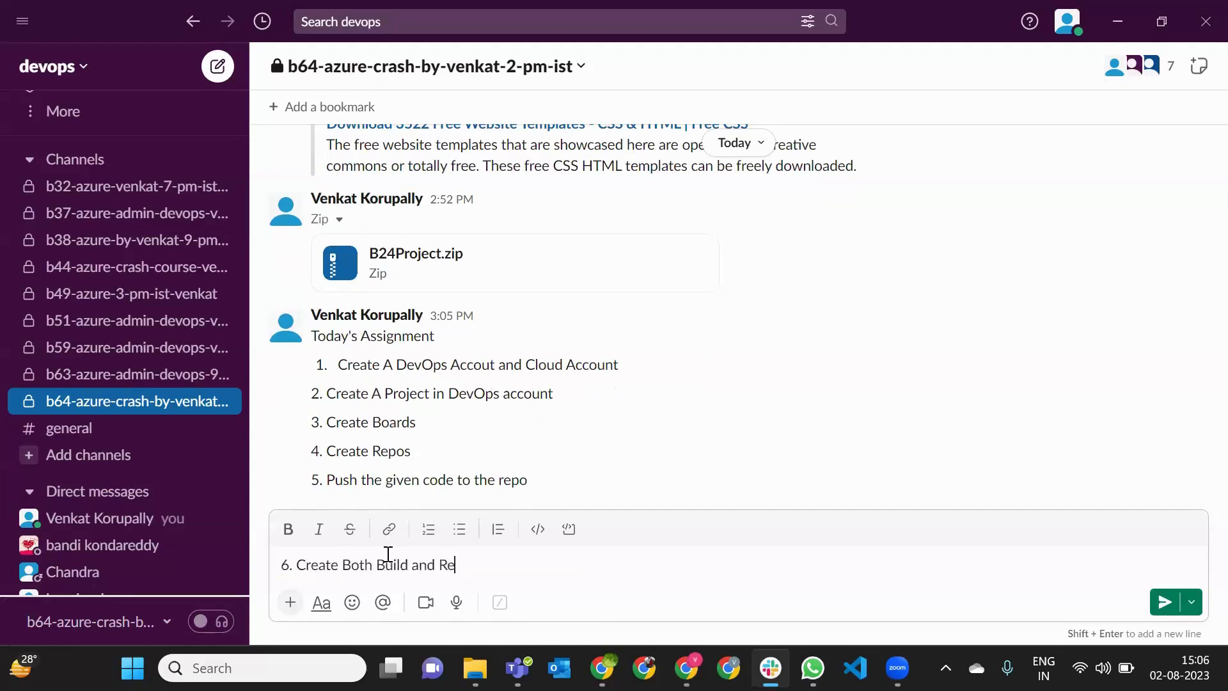
pyautogui.write('lease Pipelines')
pyautogui.press('Return')
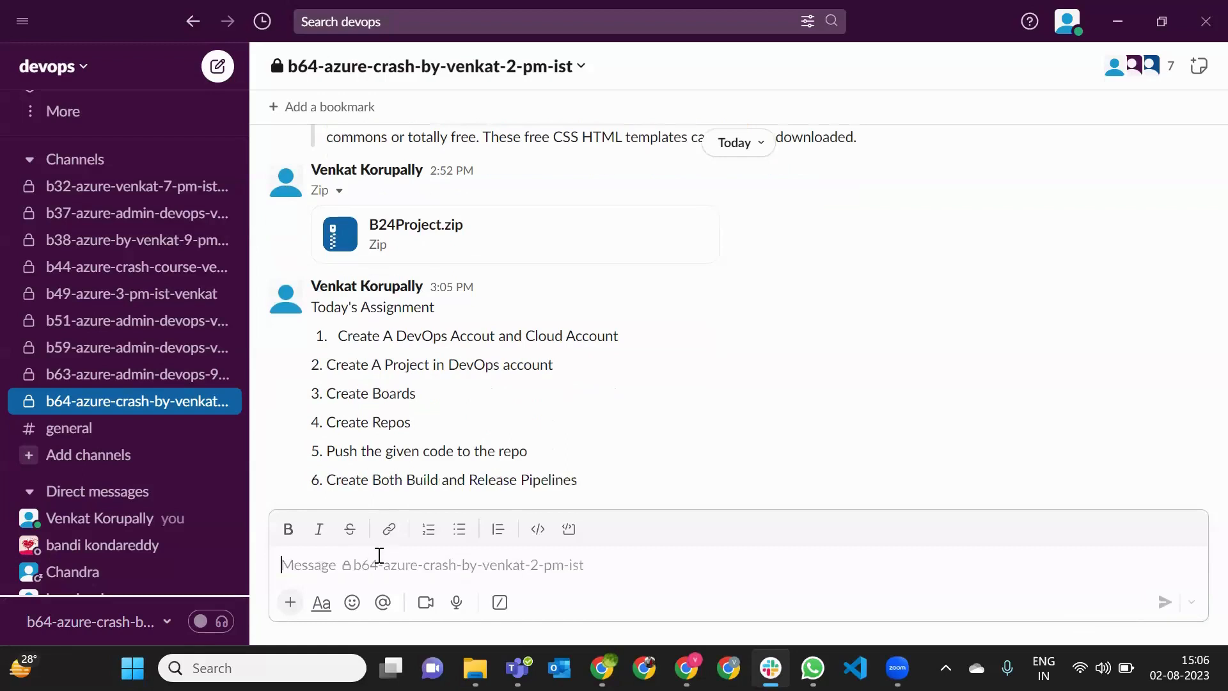
# Step: Post the last assignment item, "7. Share your App Service Url here", and review the posted list of items
pyautogui.write('7. Sah')
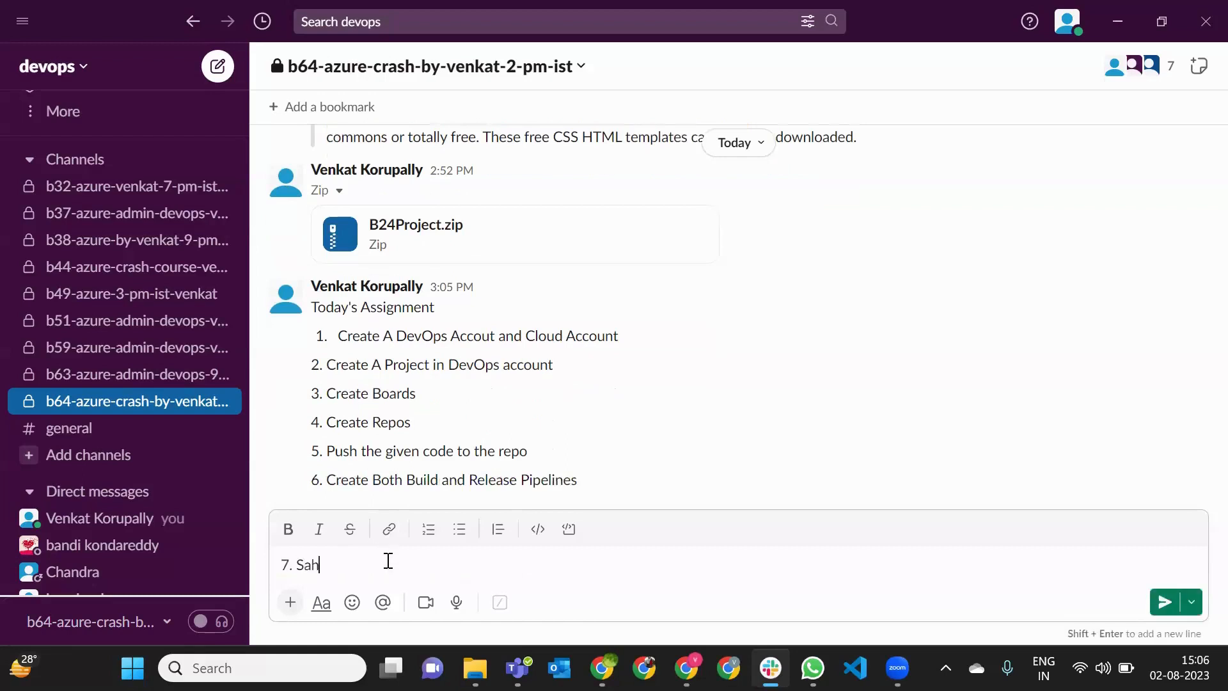
pyautogui.press('BackSpace')
pyautogui.press('BackSpace')
pyautogui.write('hare your App Service Url here')
pyautogui.press('Return')
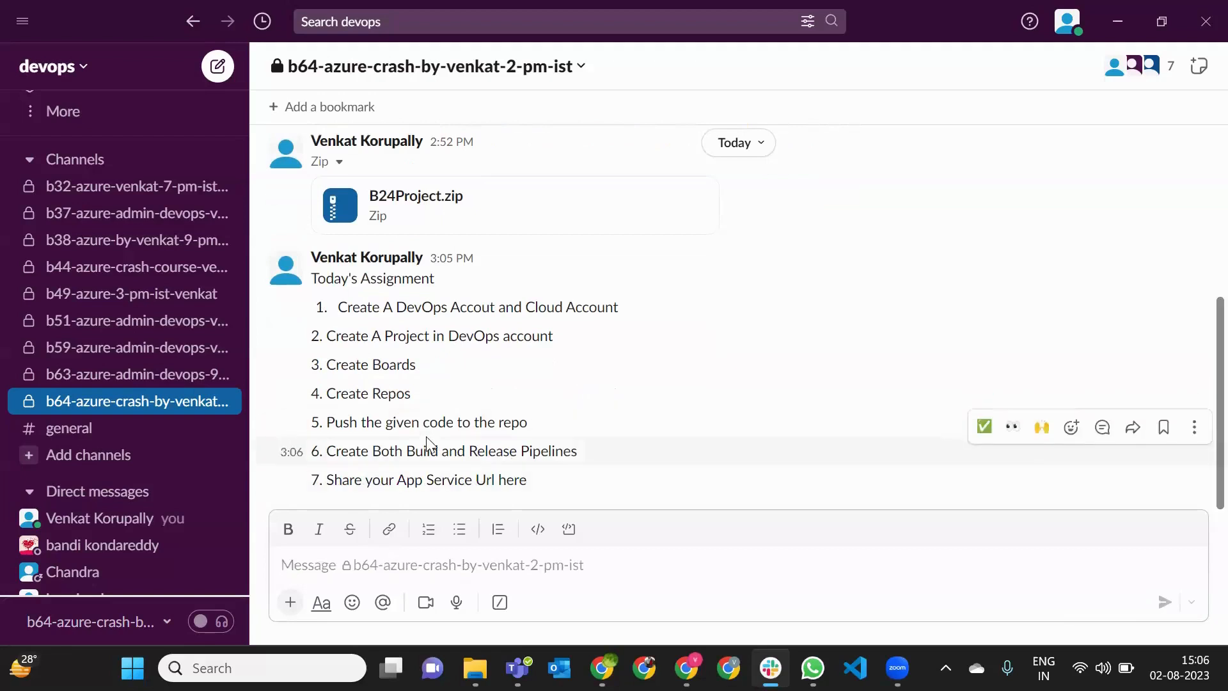
pyautogui.moveTo(538, 493); pyautogui.dragTo(302, 307)
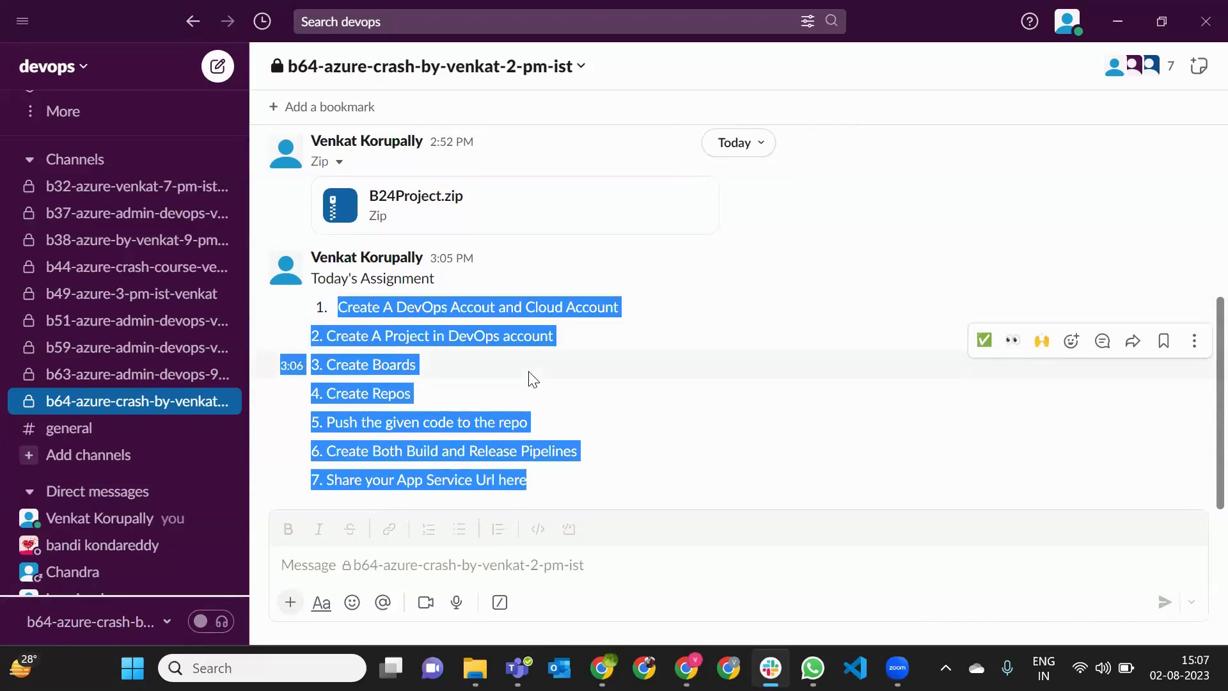
pyautogui.click(583, 402)
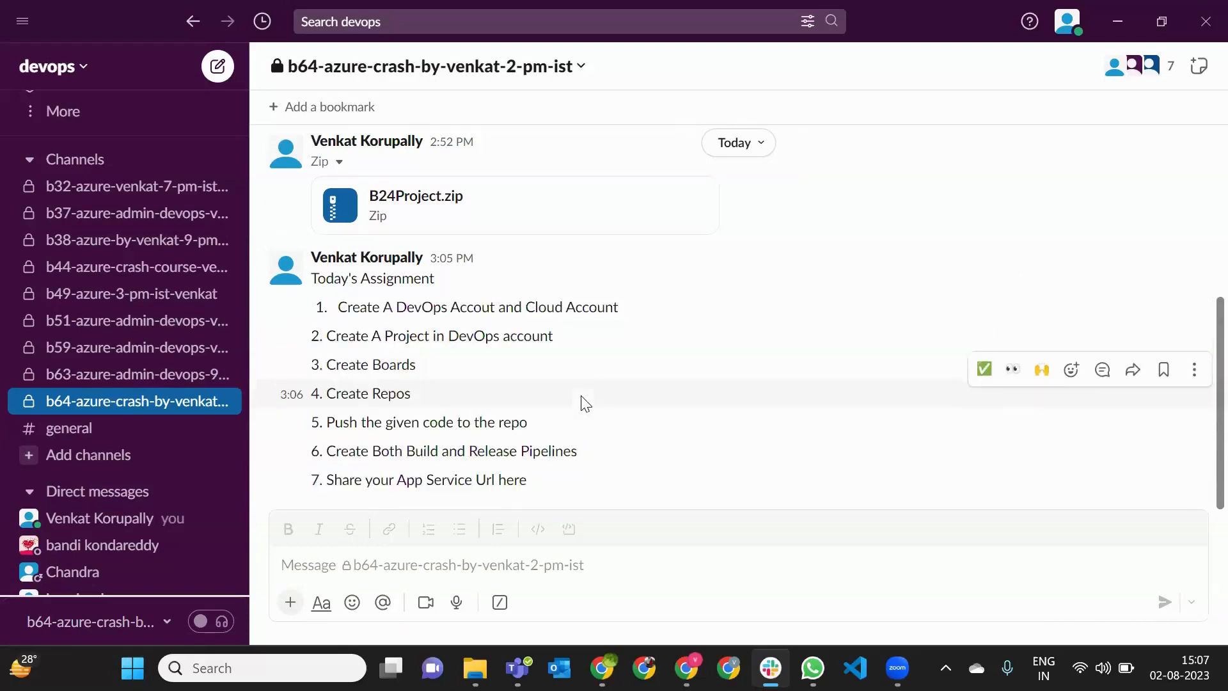